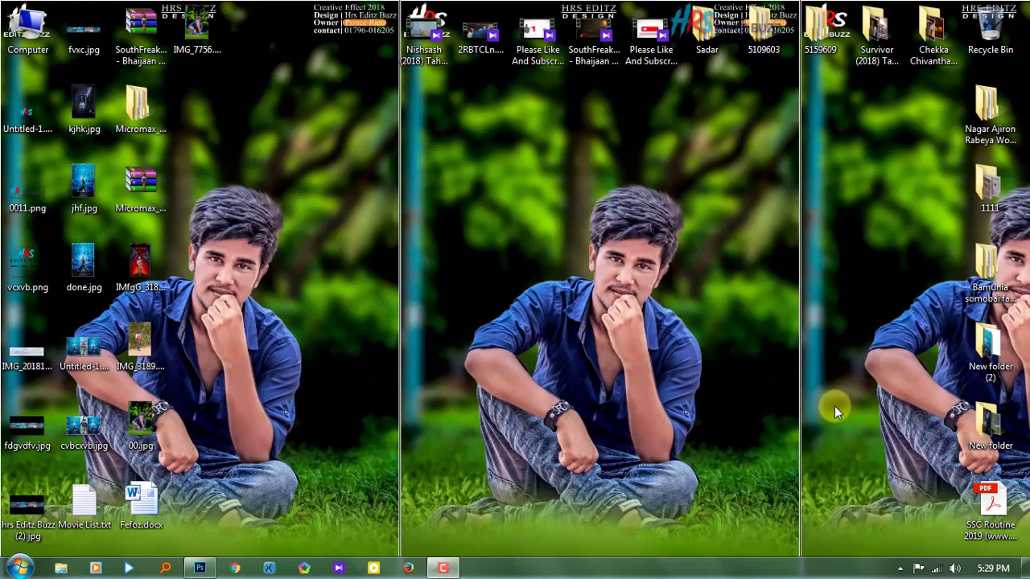
Step: Refresh the Windows desktop from its context menu
{"action": "right_click", "coordinate": [394, 254]}
{"action": "left_click", "coordinate": [421, 299]}
Step: Bring Photoshop to the front and zoom in on the portrait
{"action": "left_click", "coordinate": [200, 568]}
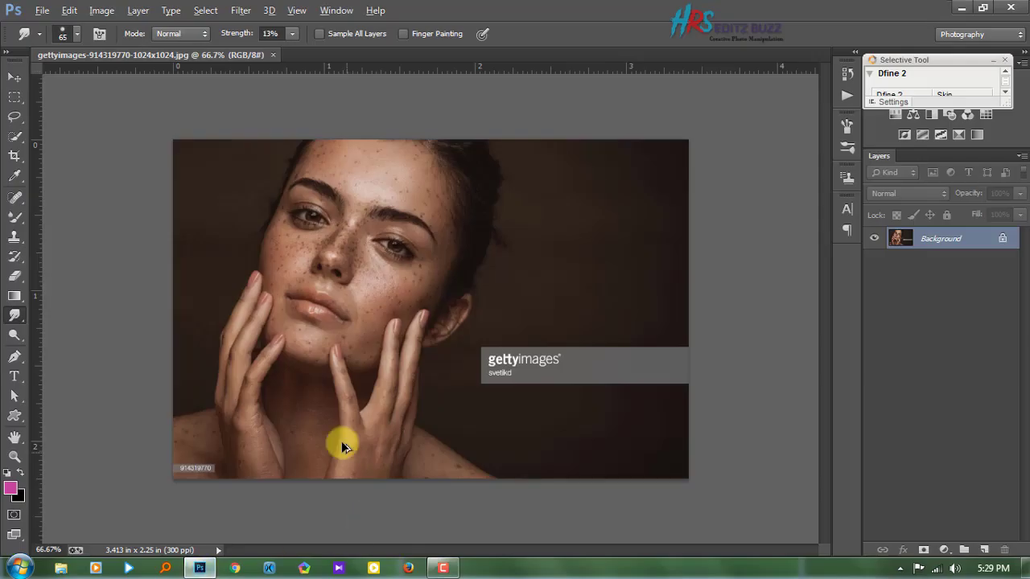
{"action": "scroll", "coordinate": [341, 441], "scroll_direction": "up", "scroll_amount": 2}
{"action": "scroll", "coordinate": [343, 199], "scroll_direction": "up", "scroll_amount": 2}
{"action": "left_click", "coordinate": [441, 568]}
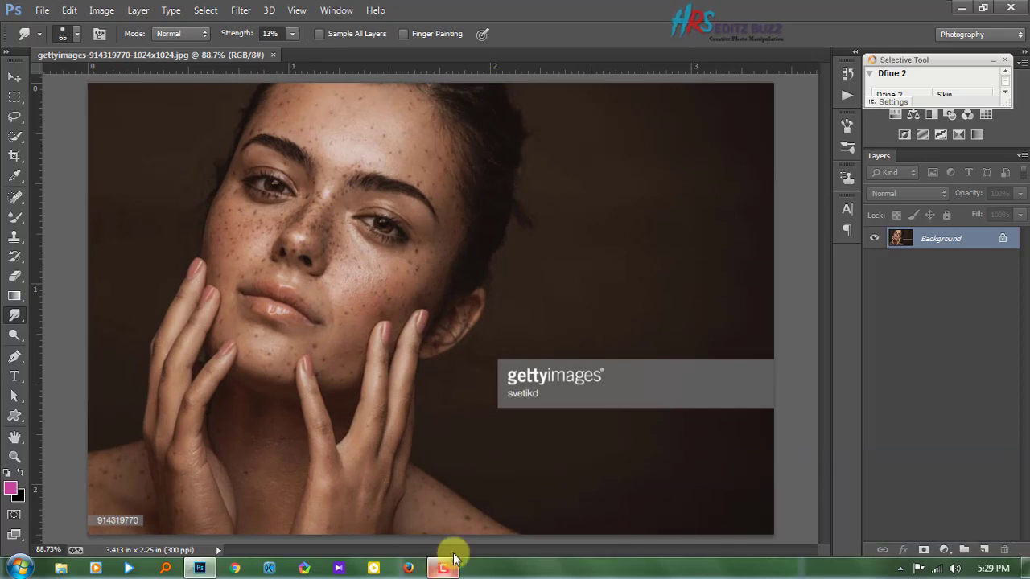
Step: Heal away the gettyimages watermark with the Content-Aware Spot Healing Brush
{"action": "key", "text": "j"}
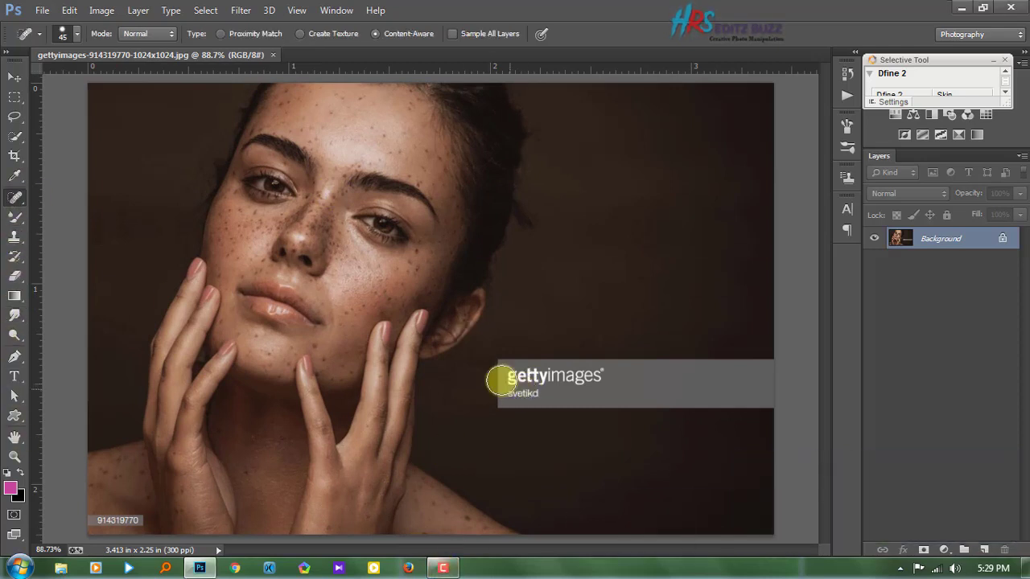
{"action": "mouse_move", "coordinate": [498, 366]}
{"action": "left_mouse_down"}
{"action": "mouse_move", "coordinate": [699, 372]}
{"action": "mouse_move", "coordinate": [676, 395]}
{"action": "mouse_move", "coordinate": [744, 363]}
{"action": "mouse_move", "coordinate": [736, 415]}
{"action": "mouse_move", "coordinate": [707, 432]}
{"action": "left_mouse_up"}
{"action": "mouse_move", "coordinate": [756, 298]}
{"action": "left_mouse_down"}
{"action": "mouse_move", "coordinate": [759, 420]}
{"action": "mouse_move", "coordinate": [689, 427]}
{"action": "mouse_move", "coordinate": [786, 410]}
{"action": "left_mouse_up"}
{"action": "left_click_drag", "start_coordinate": [752, 338], "coordinate": [783, 432]}
{"action": "scroll", "coordinate": [443, 471], "scroll_direction": "down", "scroll_amount": 2}
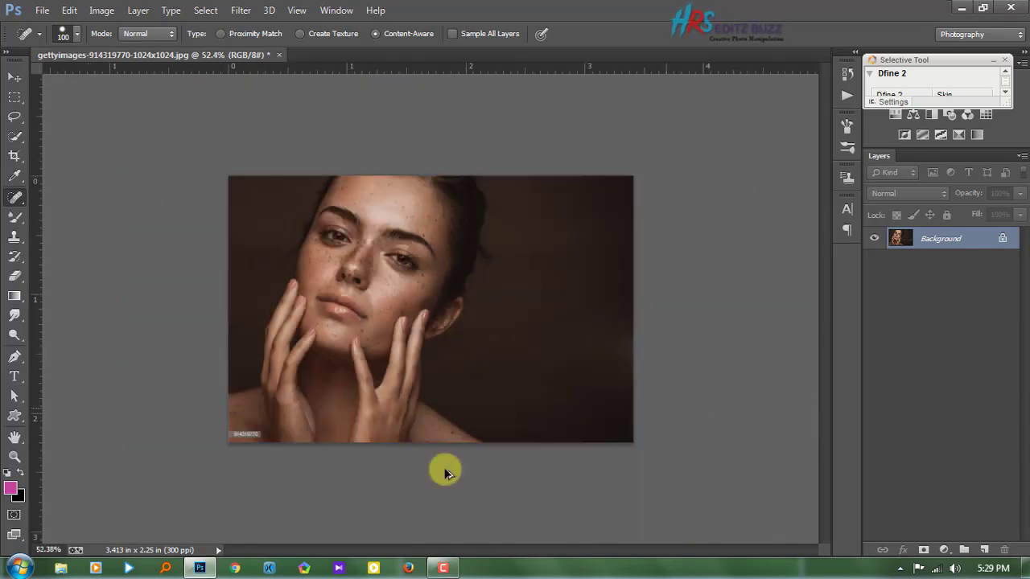
{"action": "scroll", "coordinate": [443, 472], "scroll_direction": "up", "scroll_amount": 4}
{"action": "scroll", "coordinate": [223, 394], "scroll_direction": "up", "scroll_amount": 3}
{"action": "scroll", "coordinate": [195, 471], "scroll_direction": "up", "scroll_amount": 1}
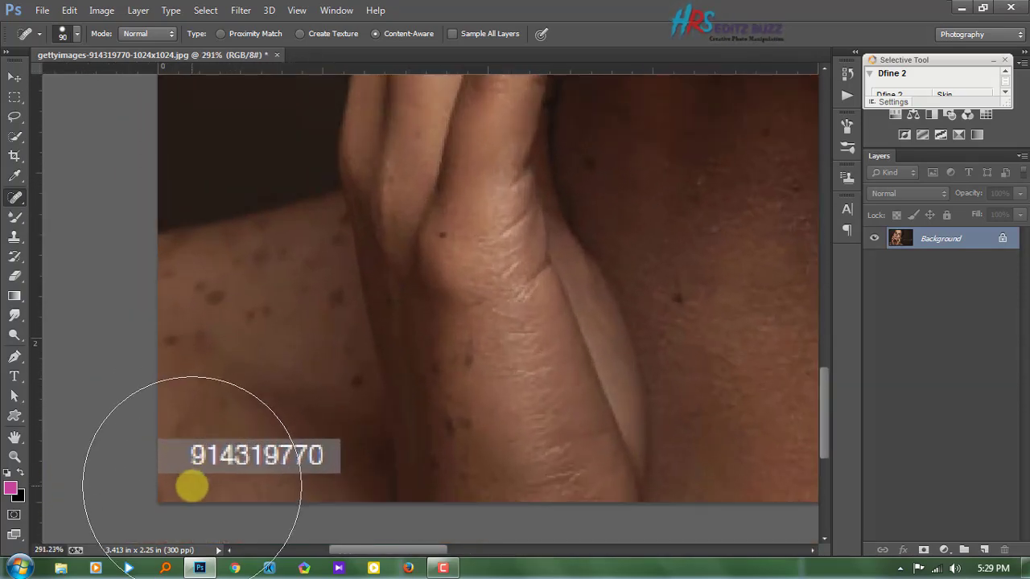
Step: Shrink the healing brush and erase the number stamp in the lower-left corner
{"action": "key", "text": "bracketleft"}
{"action": "key", "text": "bracketleft"}
{"action": "key", "text": "bracketleft"}
{"action": "left_click_drag", "start_coordinate": [330, 456], "coordinate": [154, 459]}
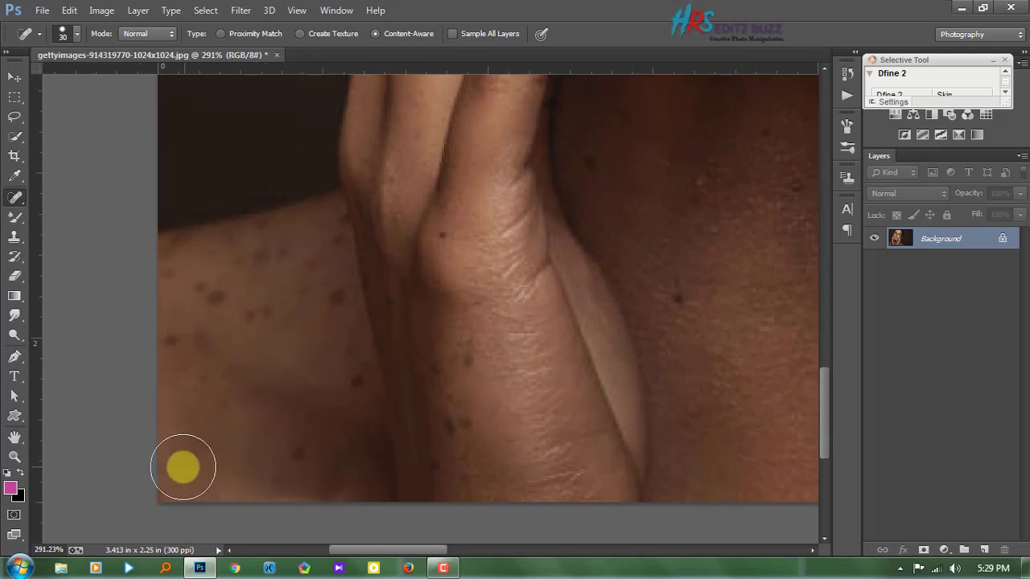
{"action": "scroll", "coordinate": [182, 488], "scroll_direction": "down", "scroll_amount": 2}
{"action": "scroll", "coordinate": [220, 480], "scroll_direction": "down", "scroll_amount": 2}
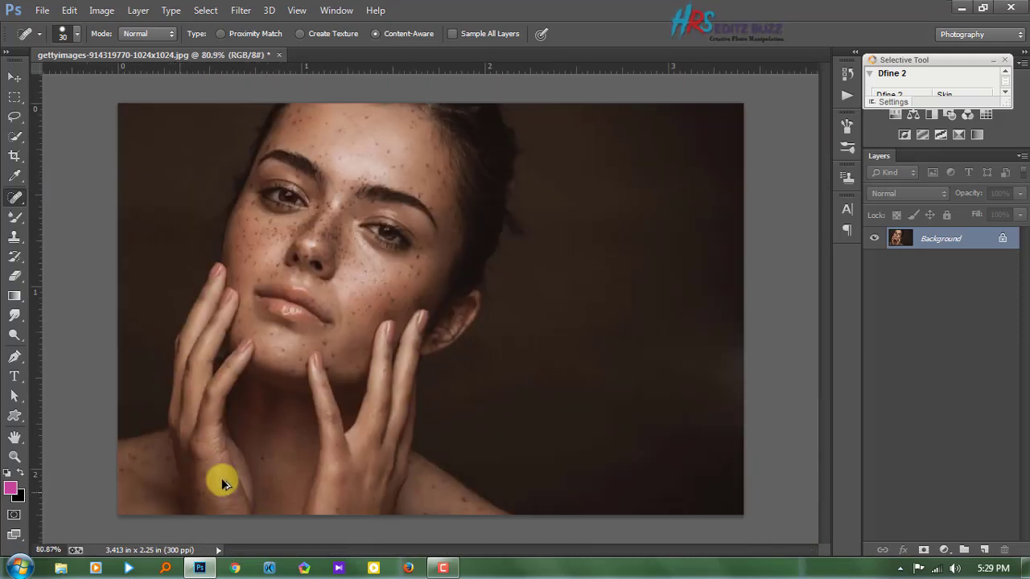
{"action": "scroll", "coordinate": [329, 290], "scroll_direction": "up", "scroll_amount": 3}
{"action": "scroll", "coordinate": [336, 284], "scroll_direction": "up", "scroll_amount": 2}
{"action": "scroll", "coordinate": [336, 284], "scroll_direction": "up", "scroll_amount": 1}
{"action": "scroll", "coordinate": [382, 365], "scroll_direction": "down", "scroll_amount": 1}
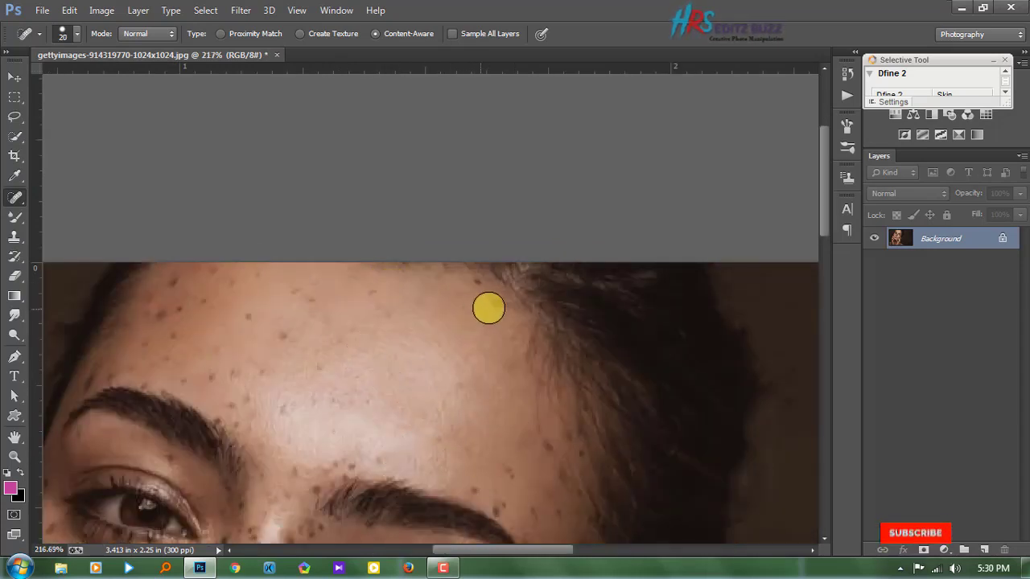
Step: Heal the freckles across the forehead and between the brows
{"action": "left_click", "coordinate": [368, 296]}
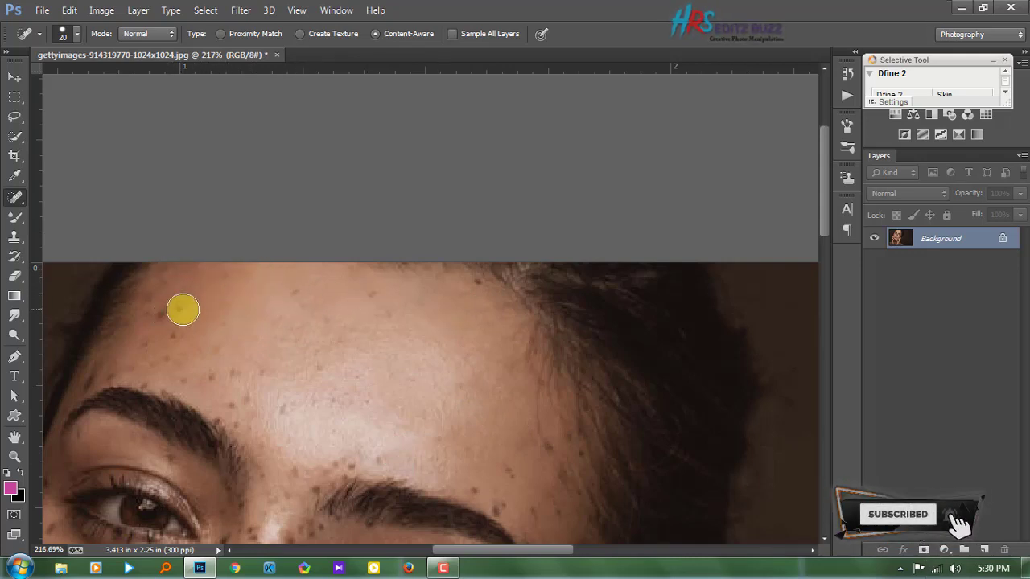
{"action": "left_click_drag", "start_coordinate": [177, 336], "coordinate": [142, 349]}
{"action": "left_click_drag", "start_coordinate": [197, 374], "coordinate": [253, 386]}
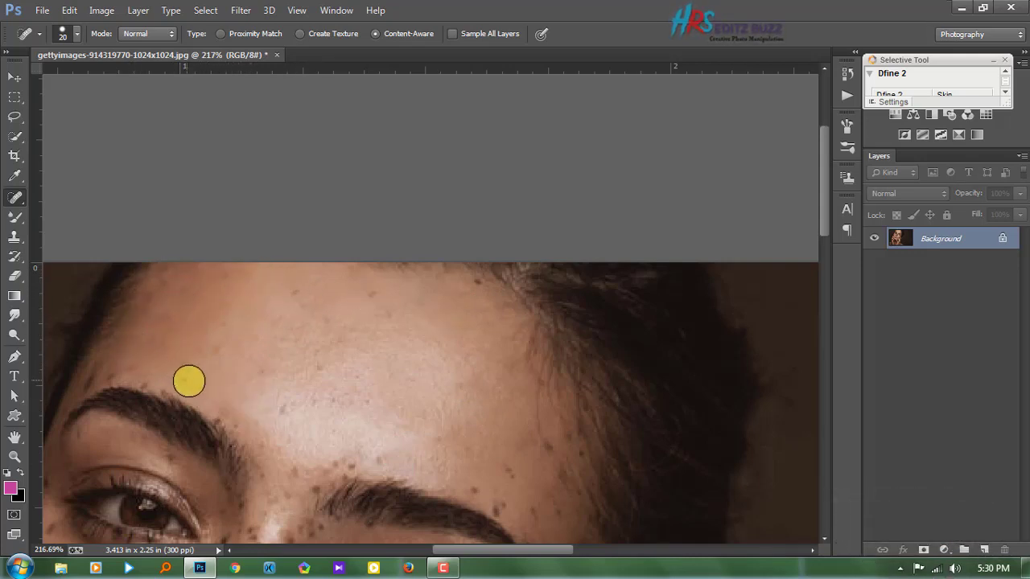
{"action": "scroll", "coordinate": [305, 384], "scroll_direction": "down", "scroll_amount": 1}
{"action": "scroll", "coordinate": [346, 385], "scroll_direction": "down", "scroll_amount": 1}
{"action": "left_click_drag", "start_coordinate": [358, 384], "coordinate": [283, 401]}
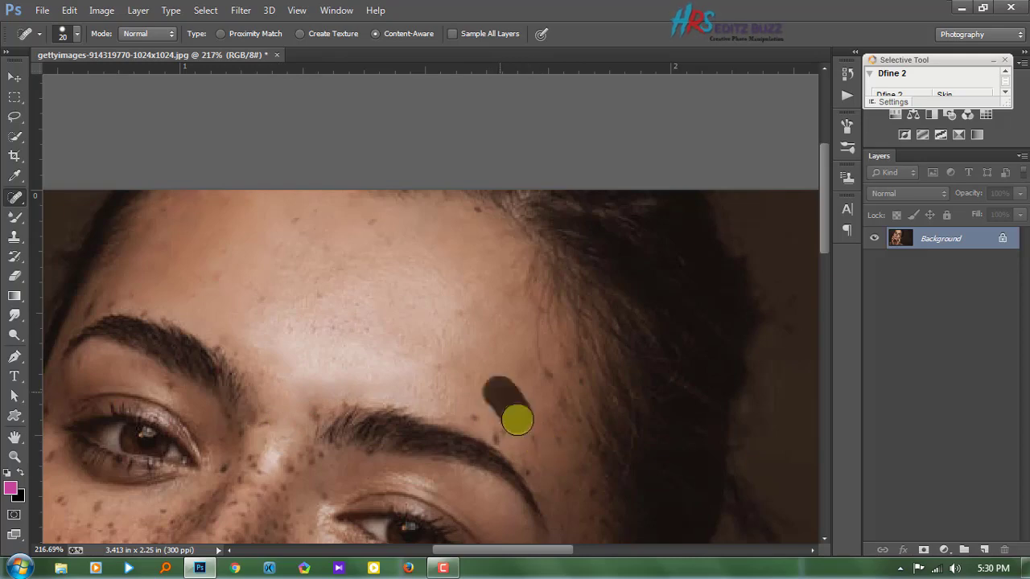
{"action": "scroll", "coordinate": [547, 382], "scroll_direction": "down", "scroll_amount": 3}
{"action": "scroll", "coordinate": [295, 179], "scroll_direction": "up", "scroll_amount": 2}
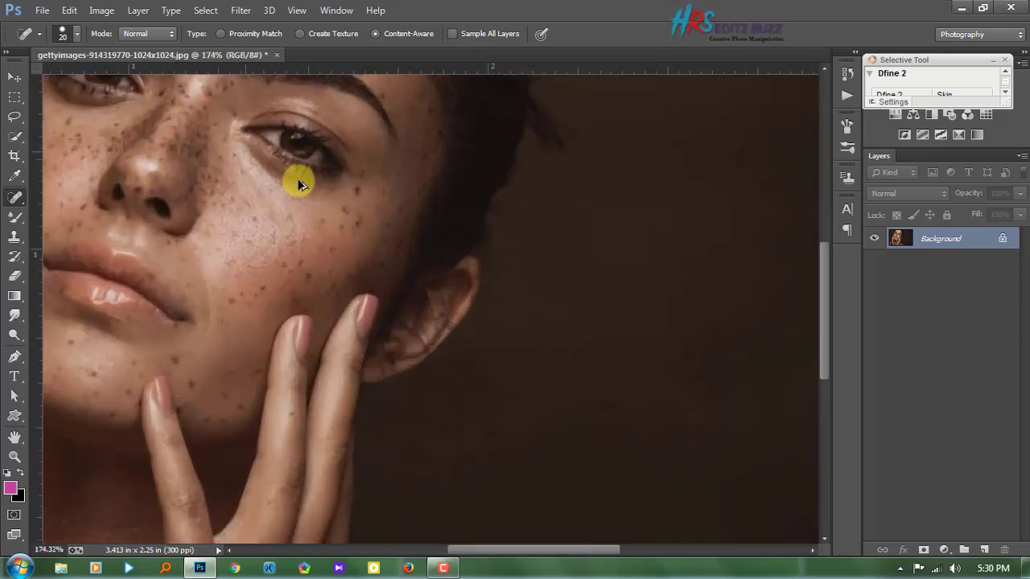
{"action": "scroll", "coordinate": [415, 257], "scroll_direction": "up", "scroll_amount": 2}
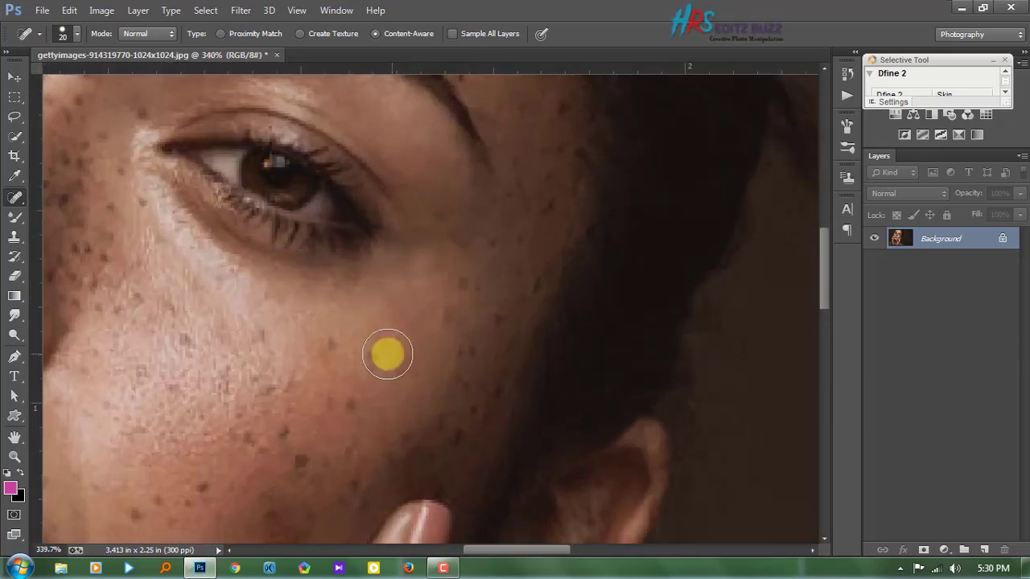
Step: Heal freckles on the cheek near the ear and lower on the cheek
{"action": "left_click", "coordinate": [340, 340]}
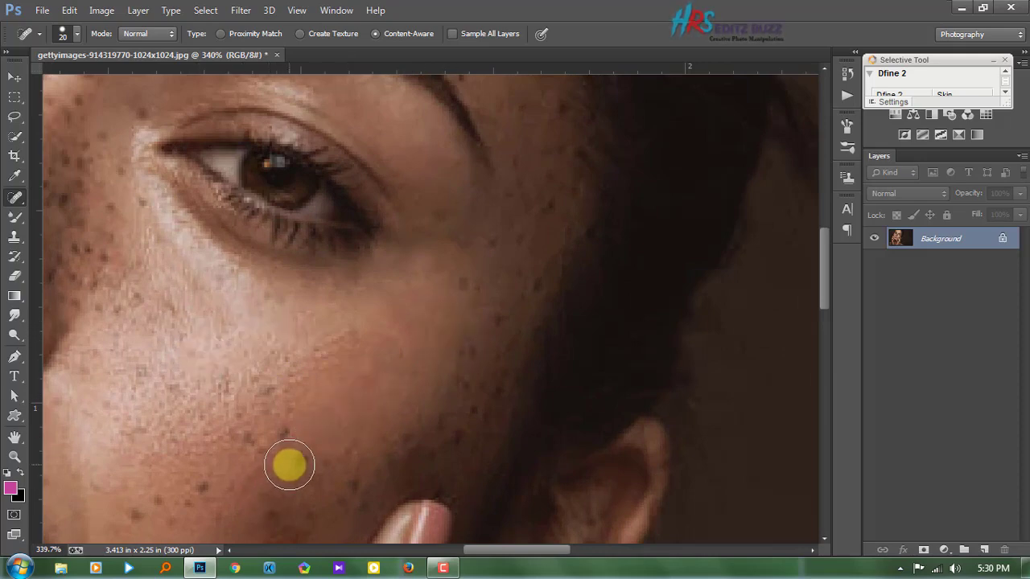
{"action": "left_click", "coordinate": [220, 427]}
{"action": "scroll", "coordinate": [209, 426], "scroll_direction": "down", "scroll_amount": 3}
{"action": "left_click", "coordinate": [198, 364]}
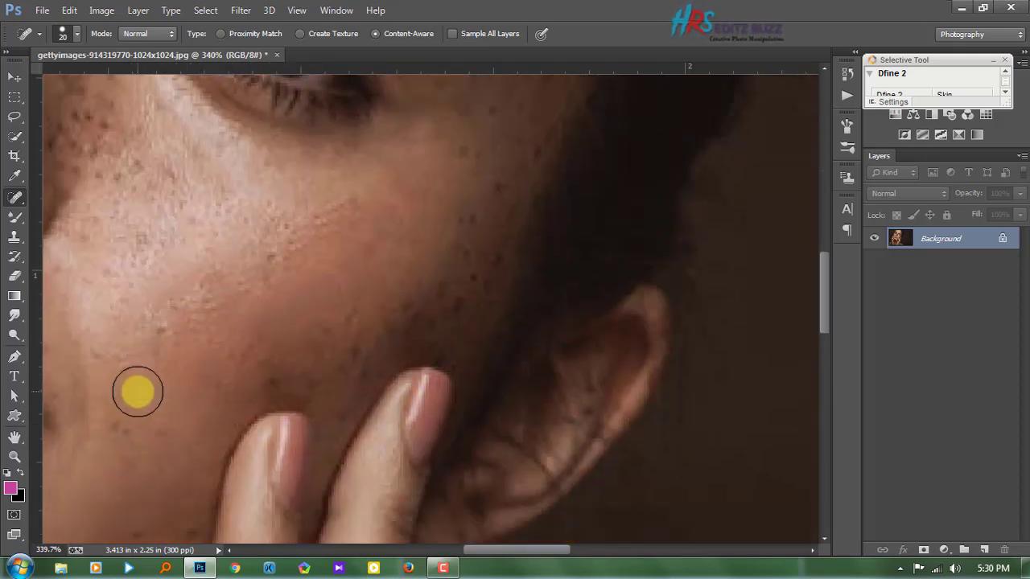
{"action": "scroll", "coordinate": [556, 375], "scroll_direction": "down", "scroll_amount": 3}
{"action": "scroll", "coordinate": [516, 305], "scroll_direction": "up", "scroll_amount": 3}
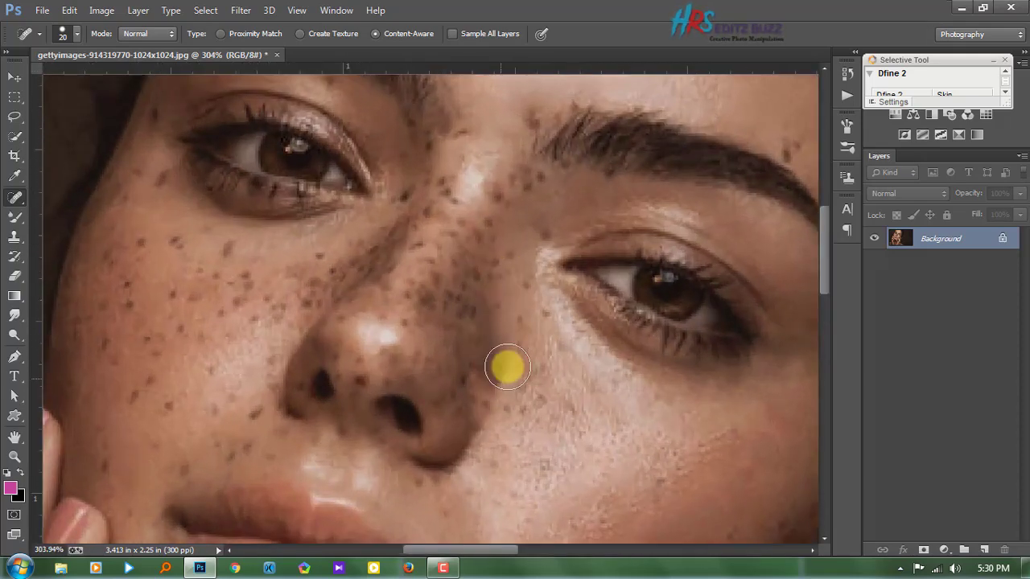
{"action": "scroll", "coordinate": [450, 322], "scroll_direction": "down", "scroll_amount": 2}
{"action": "scroll", "coordinate": [604, 230], "scroll_direction": "up", "scroll_amount": 2}
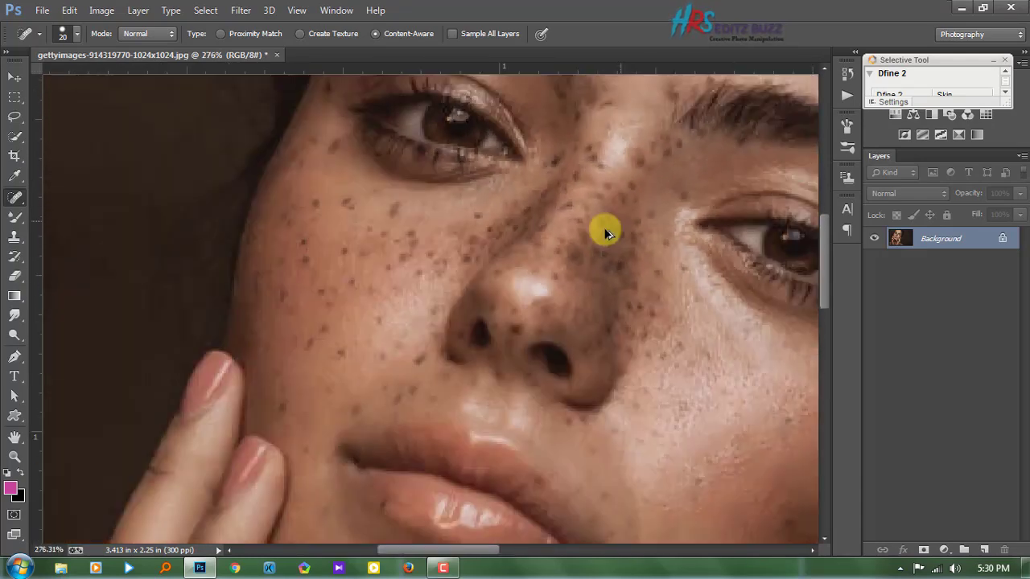
{"action": "scroll", "coordinate": [450, 306], "scroll_direction": "up", "scroll_amount": 2}
Step: Heal the remaining freckles on the left cheek and below the eye
{"action": "left_click", "coordinate": [322, 322]}
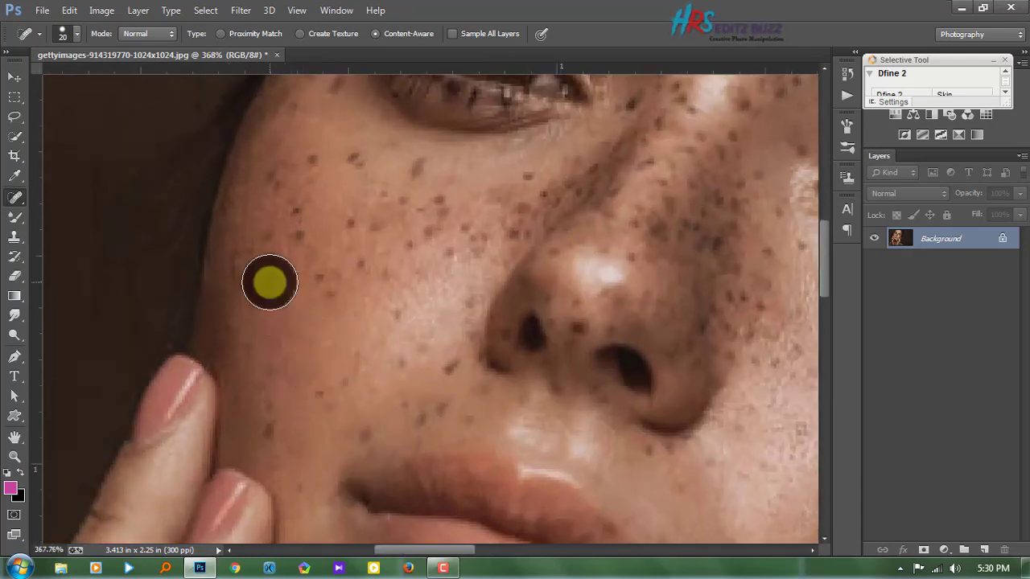
{"action": "left_click", "coordinate": [316, 154]}
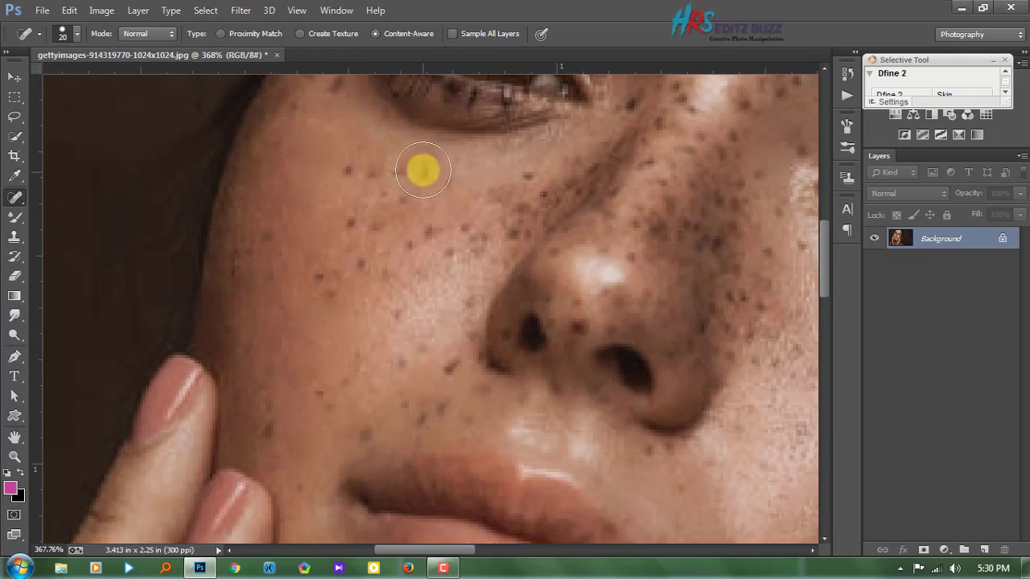
{"action": "left_click", "coordinate": [350, 172]}
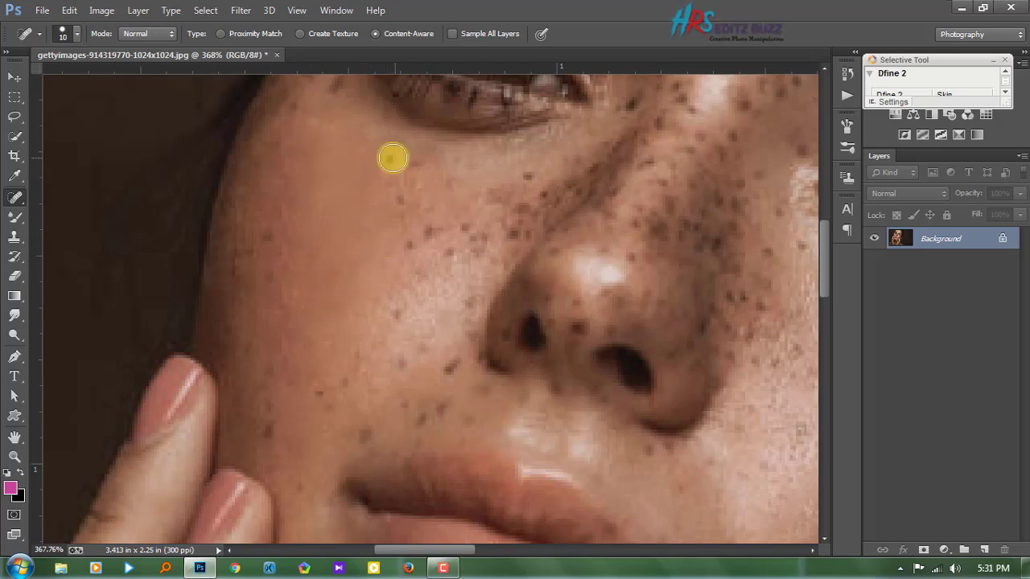
{"action": "scroll", "coordinate": [361, 362], "scroll_direction": "down", "scroll_amount": 5}
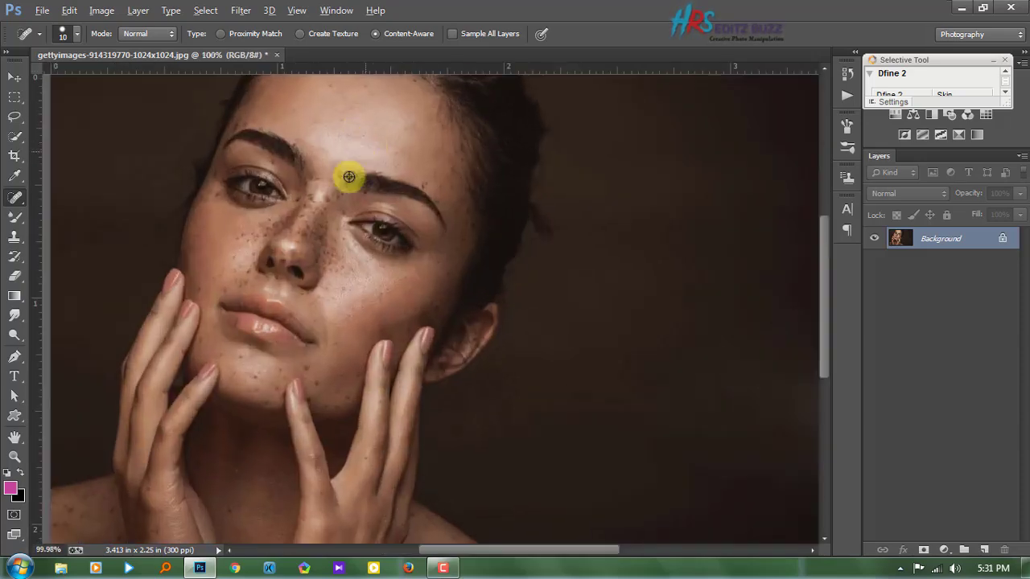
{"action": "scroll", "coordinate": [354, 169], "scroll_direction": "up", "scroll_amount": 3}
{"action": "scroll", "coordinate": [378, 242], "scroll_direction": "up", "scroll_amount": 2}
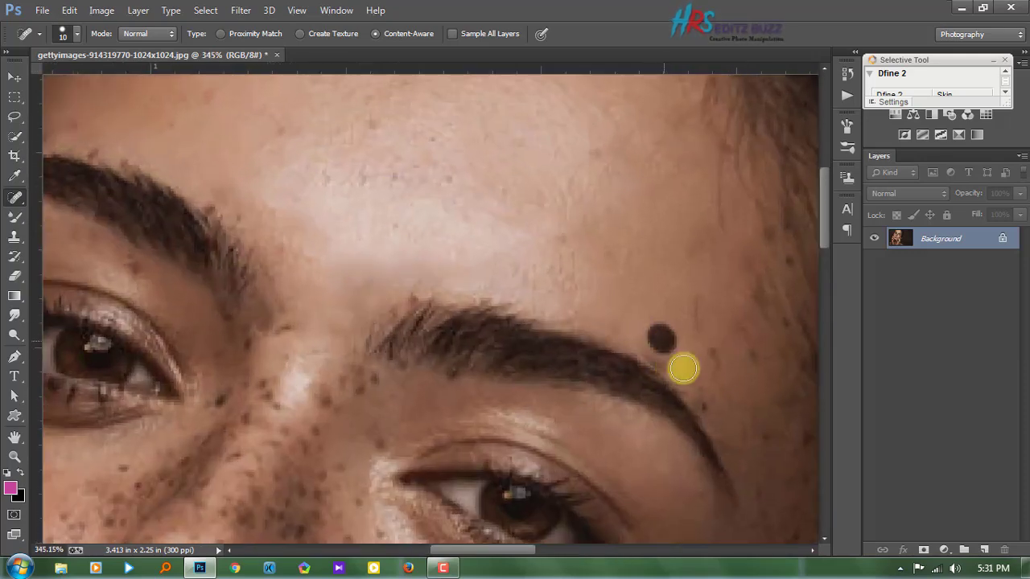
{"action": "scroll", "coordinate": [607, 279], "scroll_direction": "down", "scroll_amount": 3}
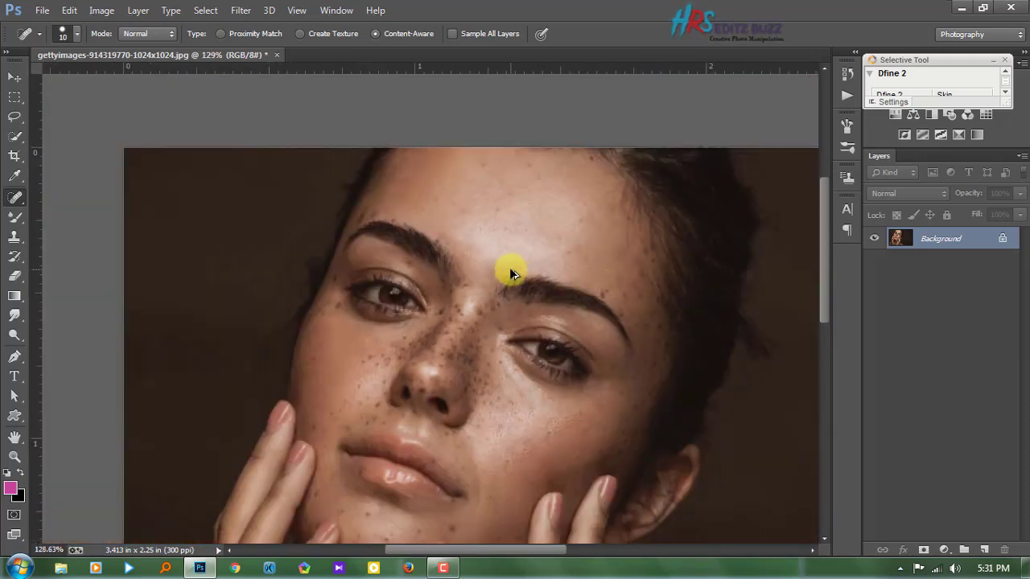
{"action": "scroll", "coordinate": [509, 267], "scroll_direction": "down", "scroll_amount": 2}
{"action": "left_click", "coordinate": [240, 9]}
Step: In the Camera Raw Filter, raise the Oranges luminance to brighten skin tones
{"action": "left_click", "coordinate": [256, 105]}
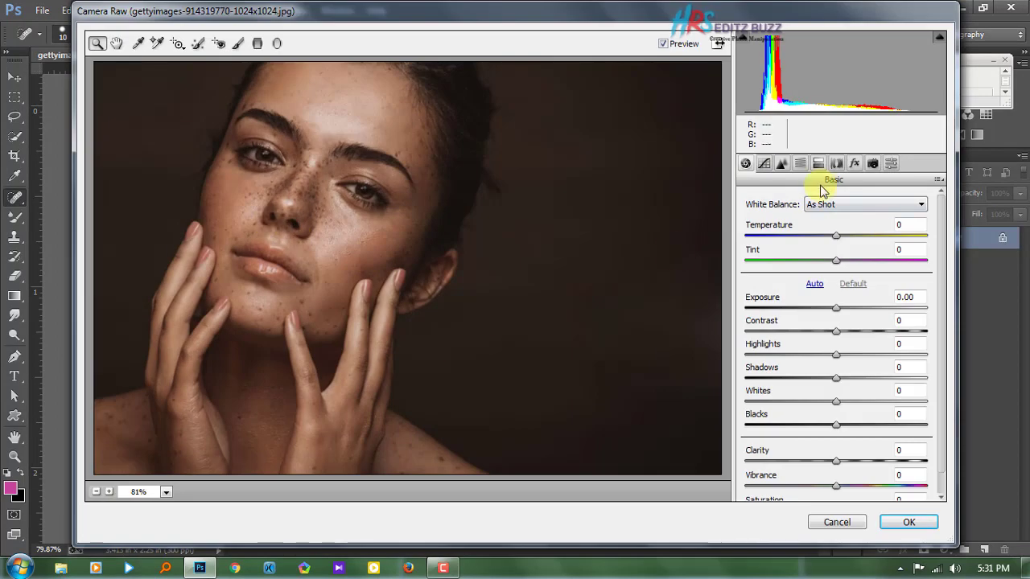
{"action": "left_click", "coordinate": [799, 163]}
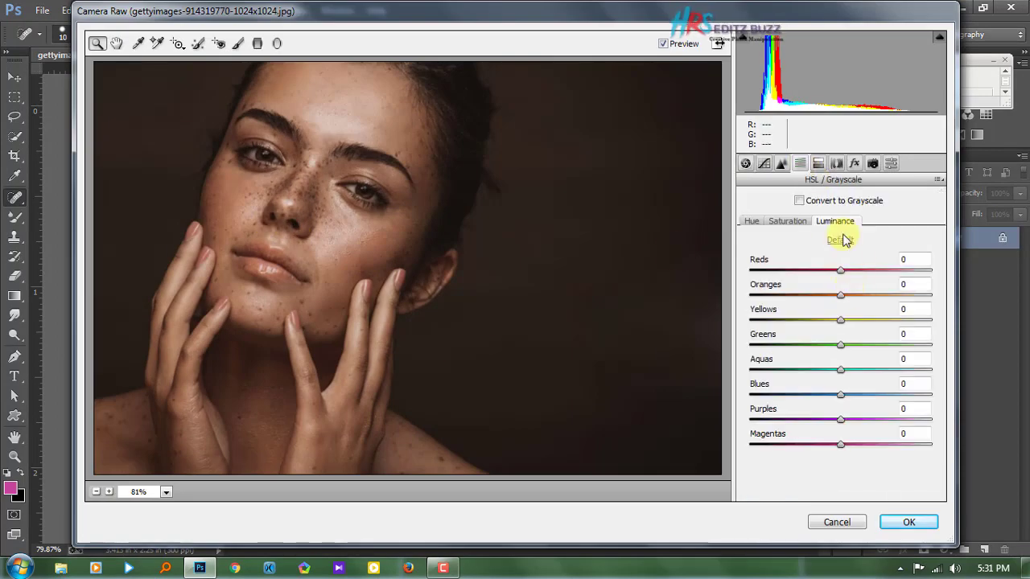
{"action": "left_click", "coordinate": [862, 295]}
{"action": "left_click", "coordinate": [786, 220]}
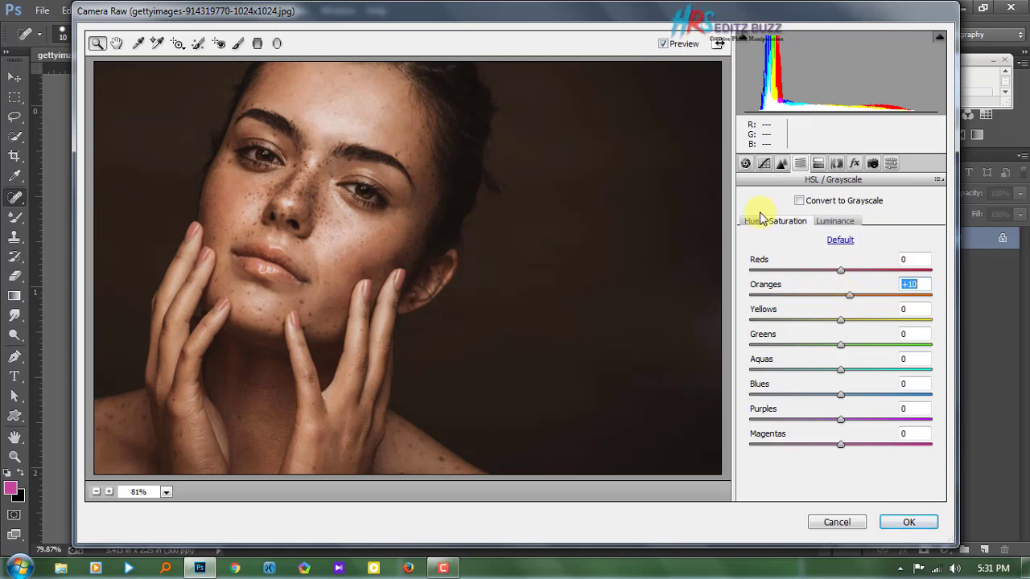
Step: Apply Clarity +21, Highlights -16, Shadows +27, Whites -7, Blacks -10, Exposure +0.15
{"action": "left_click", "coordinate": [745, 164]}
{"action": "left_click", "coordinate": [860, 460]}
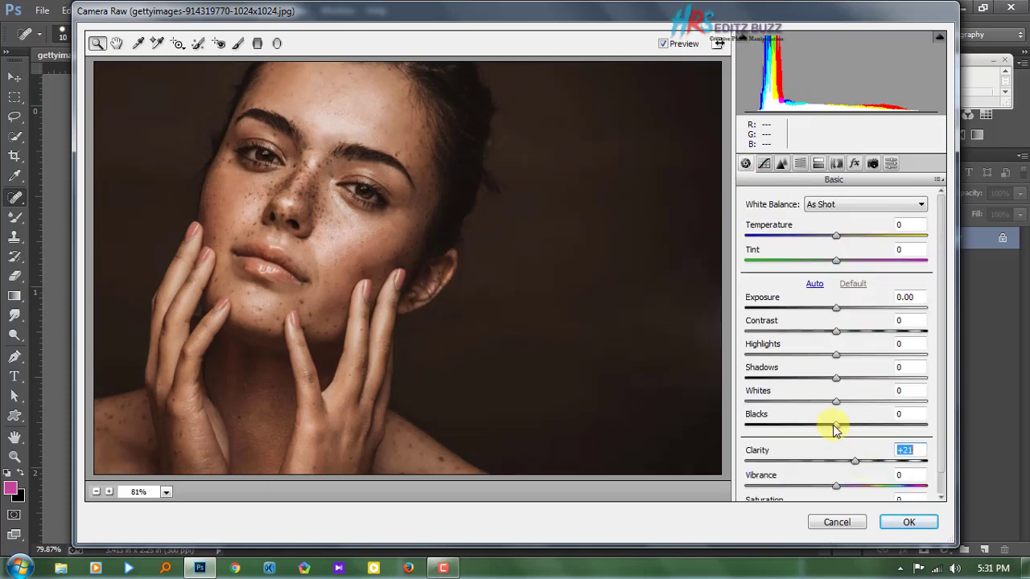
{"action": "left_click_drag", "start_coordinate": [834, 430], "coordinate": [826, 426]}
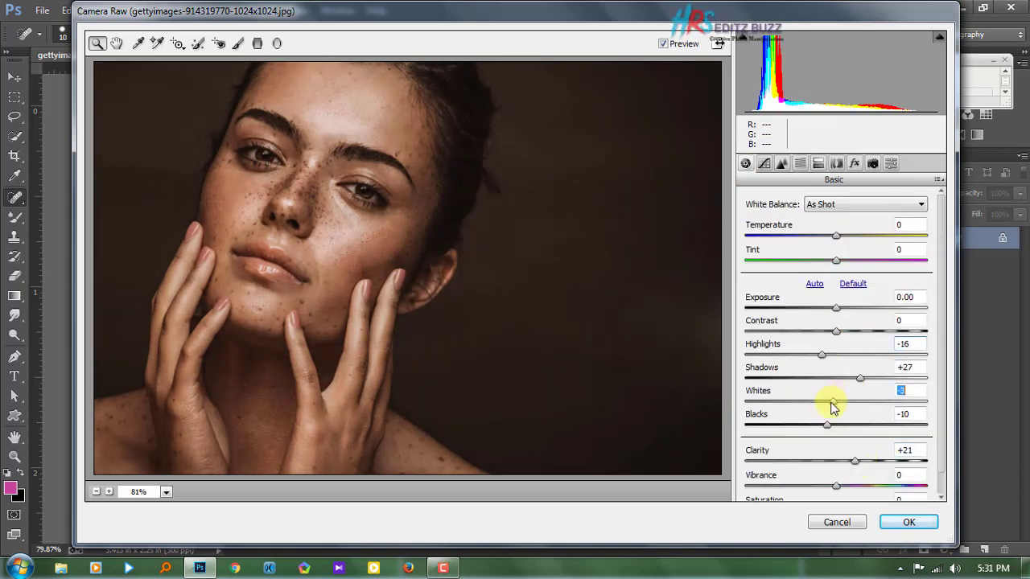
{"action": "left_click", "coordinate": [844, 309]}
{"action": "left_click_drag", "start_coordinate": [842, 309], "coordinate": [838, 311]}
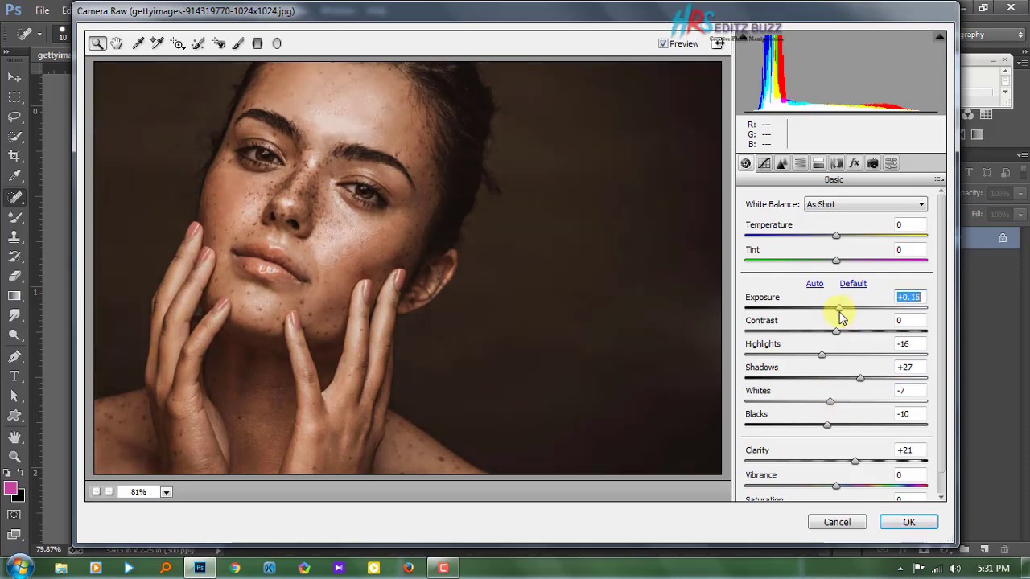
{"action": "left_click", "coordinate": [276, 211], "text": "alt"}
{"action": "left_click", "coordinate": [669, 331]}
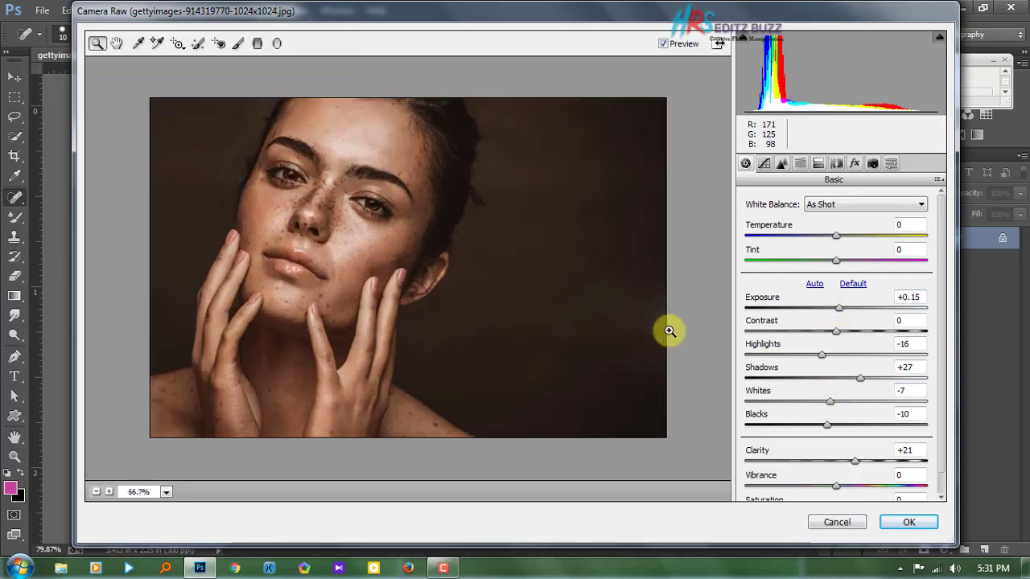
{"action": "left_click", "coordinate": [909, 523]}
Step: Unlock the Background as Layer 0 and duplicate it into Layer 0 copy
{"action": "double_click", "coordinate": [966, 238]}
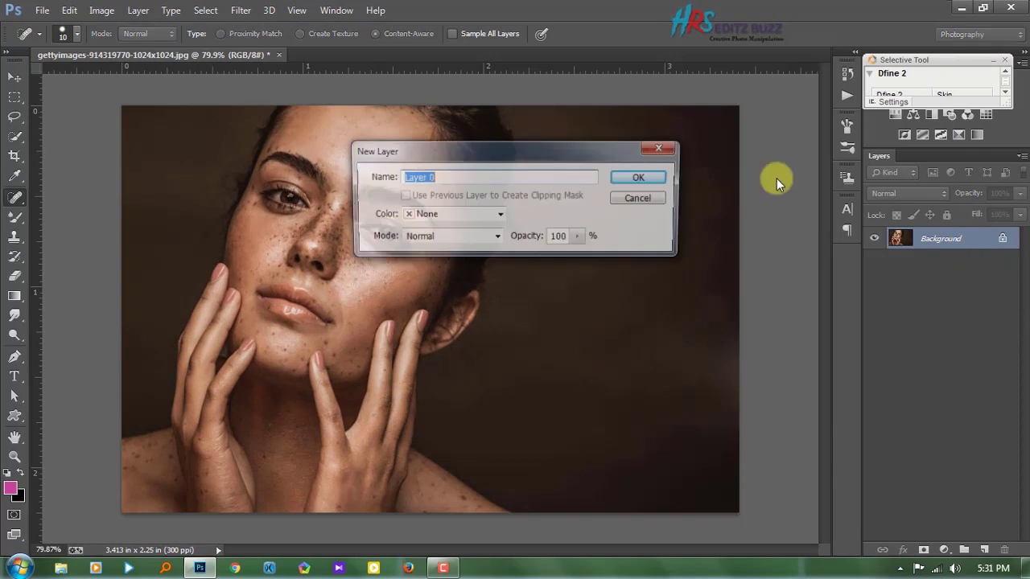
{"action": "left_click", "coordinate": [641, 177]}
{"action": "left_click_drag", "start_coordinate": [989, 239], "coordinate": [985, 551]}
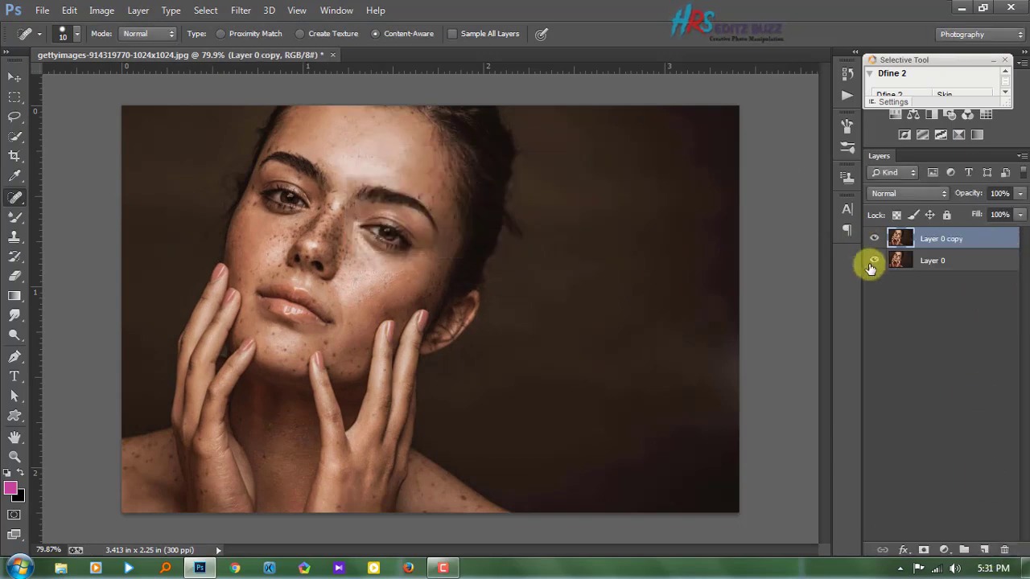
{"action": "scroll", "coordinate": [303, 156], "scroll_direction": "down", "scroll_amount": 1}
{"action": "scroll", "coordinate": [552, 260], "scroll_direction": "up", "scroll_amount": 3}
{"action": "scroll", "coordinate": [152, 211], "scroll_direction": "up", "scroll_amount": 2}
Step: Select the Mixer Brush blending variant from the brush tool group
{"action": "key", "text": "b"}
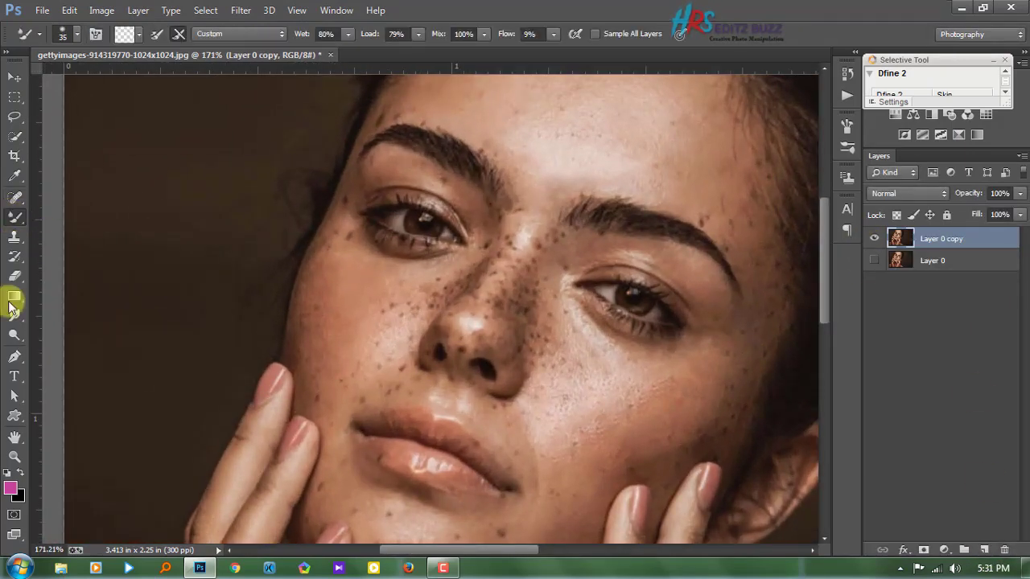
{"action": "right_click", "coordinate": [14, 218]}
{"action": "left_click", "coordinate": [73, 257]}
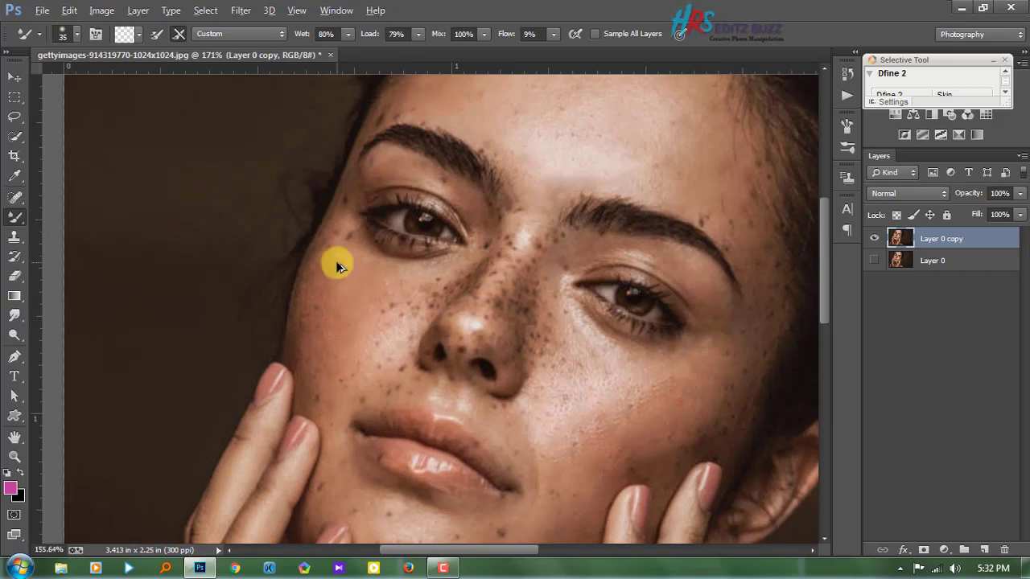
{"action": "scroll", "coordinate": [336, 261], "scroll_direction": "down", "scroll_amount": 3}
{"action": "scroll", "coordinate": [572, 265], "scroll_direction": "up", "scroll_amount": 2}
Step: Switch to the Dodge tool with a slightly smaller brush
{"action": "left_click", "coordinate": [15, 336]}
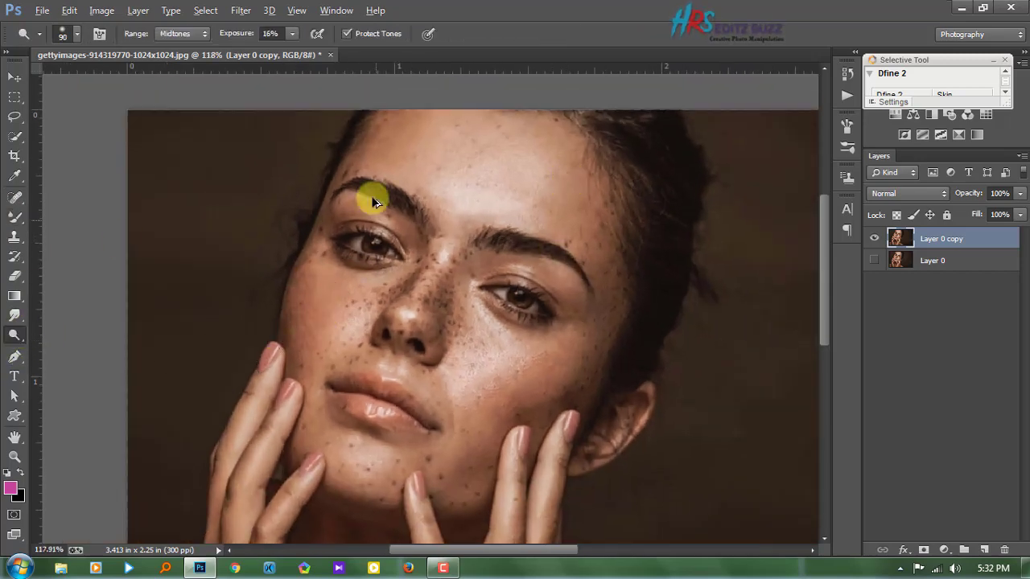
{"action": "scroll", "coordinate": [435, 197], "scroll_direction": "right", "scroll_amount": 1}
{"action": "key", "text": "bracketleft"}
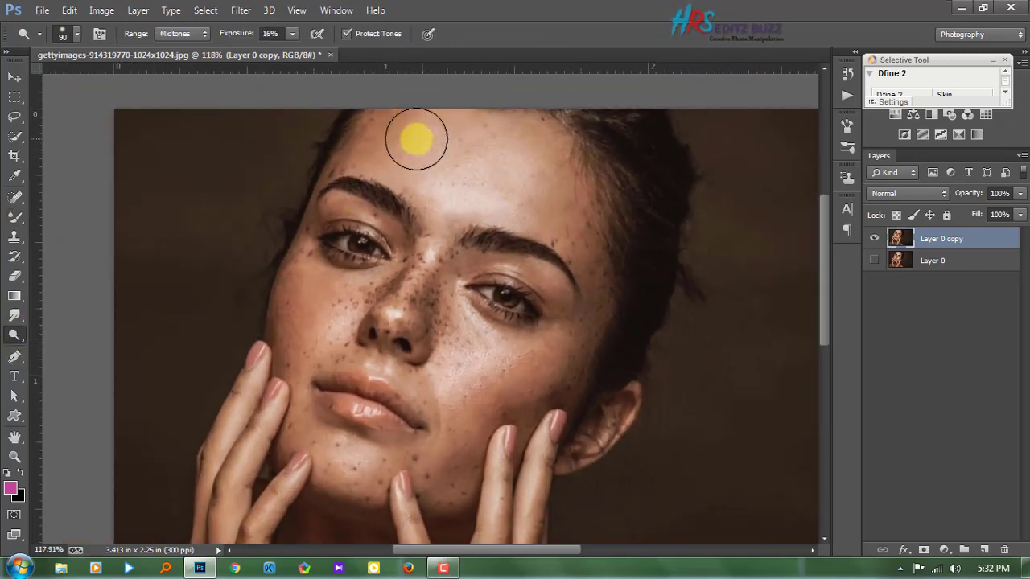
{"action": "scroll", "coordinate": [563, 201], "scroll_direction": "down", "scroll_amount": 1}
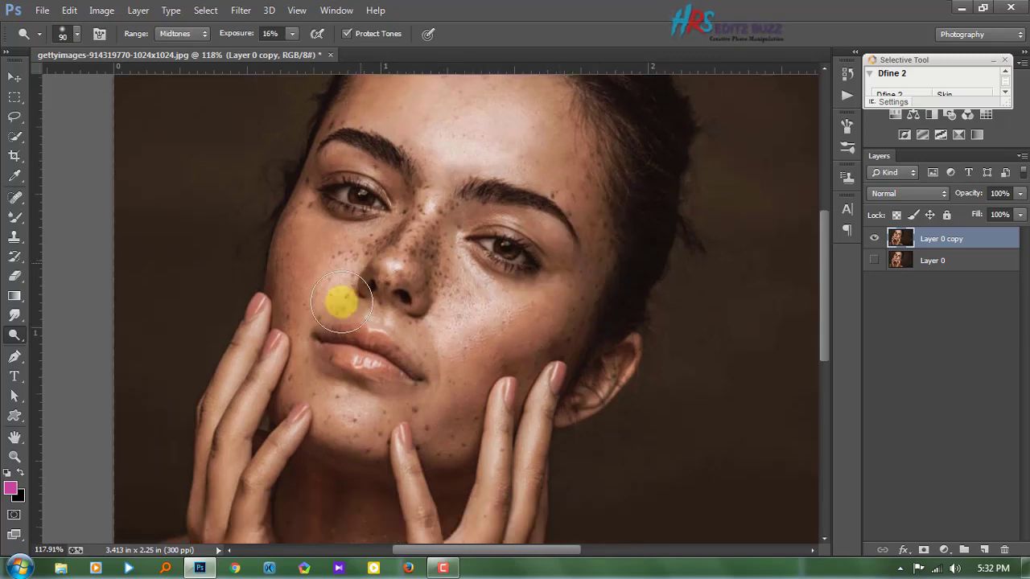
{"action": "scroll", "coordinate": [391, 453], "scroll_direction": "down", "scroll_amount": 1}
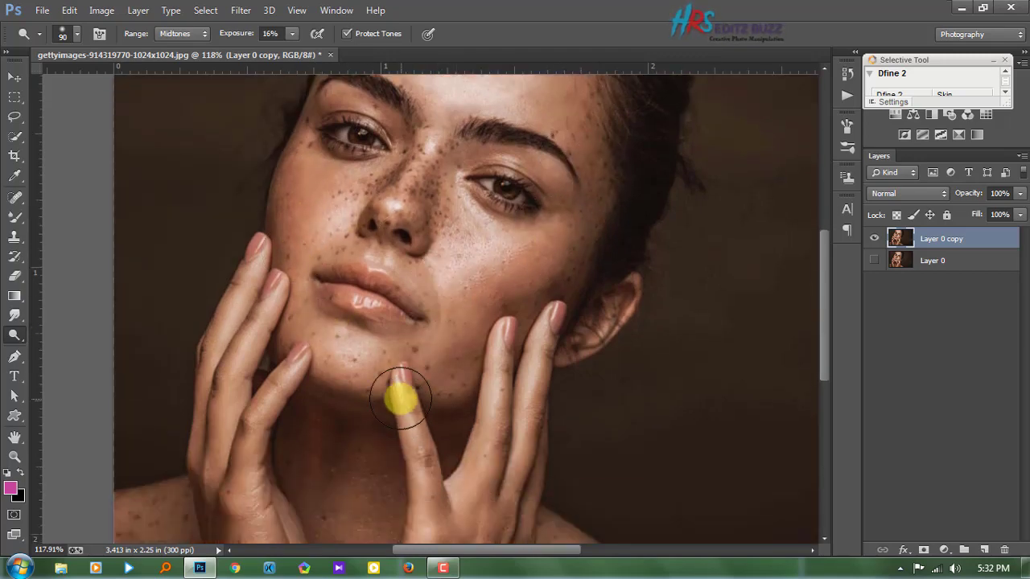
{"action": "scroll", "coordinate": [399, 398], "scroll_direction": "down", "scroll_amount": 4}
{"action": "scroll", "coordinate": [483, 298], "scroll_direction": "up", "scroll_amount": 1}
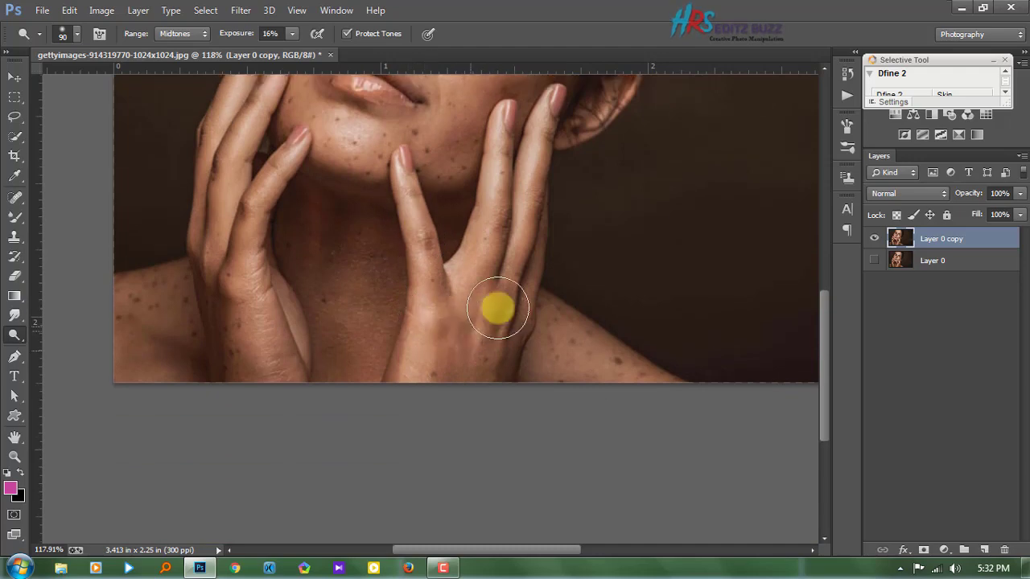
{"action": "scroll", "coordinate": [498, 309], "scroll_direction": "up", "scroll_amount": 1}
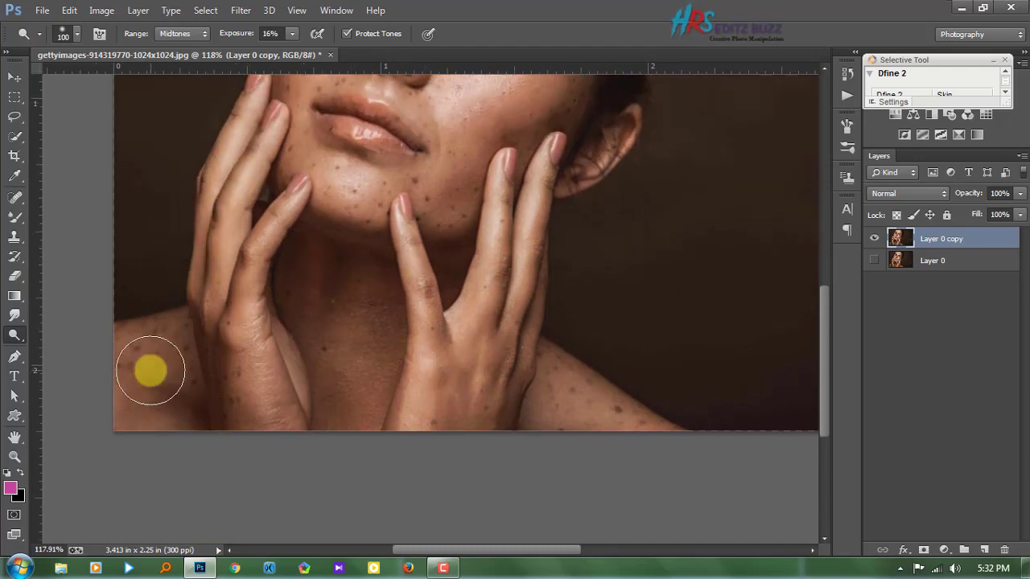
Step: Hide Layer 0 to compare the working copy against the original
{"action": "scroll", "coordinate": [430, 165], "scroll_direction": "down", "scroll_amount": 3}
{"action": "scroll", "coordinate": [471, 299], "scroll_direction": "up", "scroll_amount": 4}
{"action": "scroll", "coordinate": [290, 181], "scroll_direction": "down", "scroll_amount": 2}
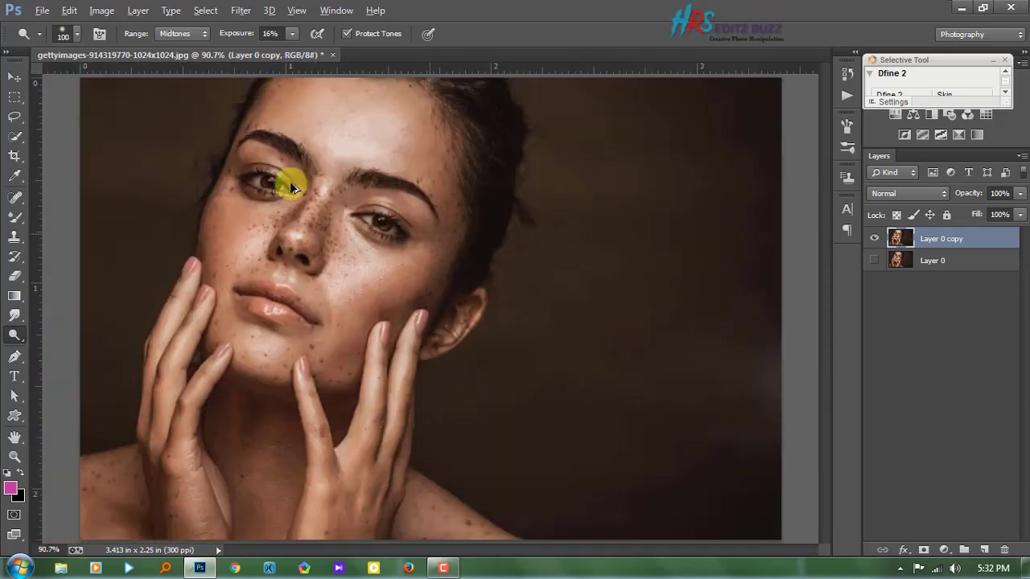
{"action": "scroll", "coordinate": [290, 181], "scroll_direction": "up", "scroll_amount": 3}
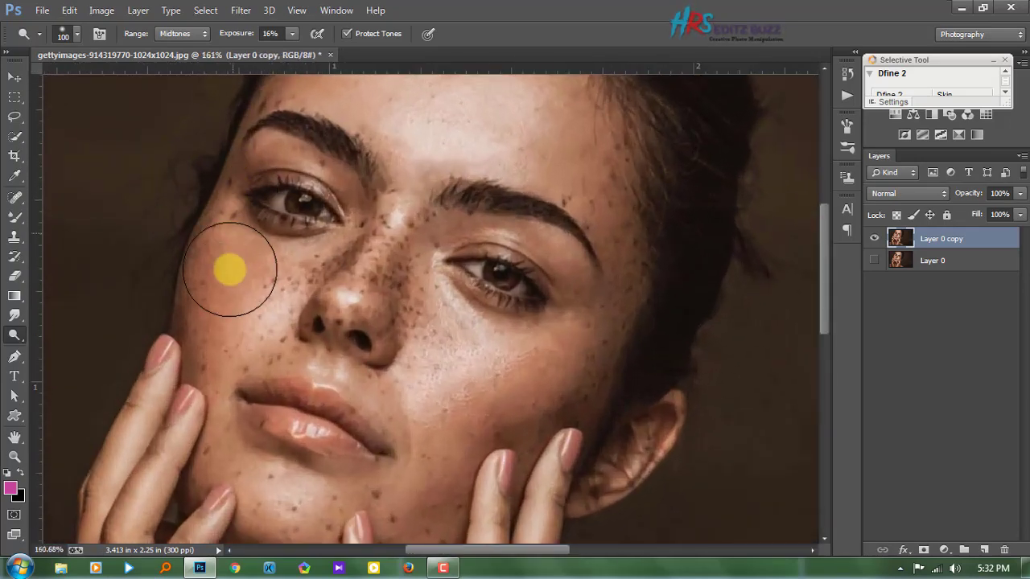
{"action": "left_click", "coordinate": [874, 239]}
{"action": "left_click", "coordinate": [875, 240]}
Step: With the Mixer Brush (Wet 80%, Load 79%, Mix 100%, Flow 9%), blend the cheek below the eye
{"action": "scroll", "coordinate": [437, 327], "scroll_direction": "down", "scroll_amount": 1}
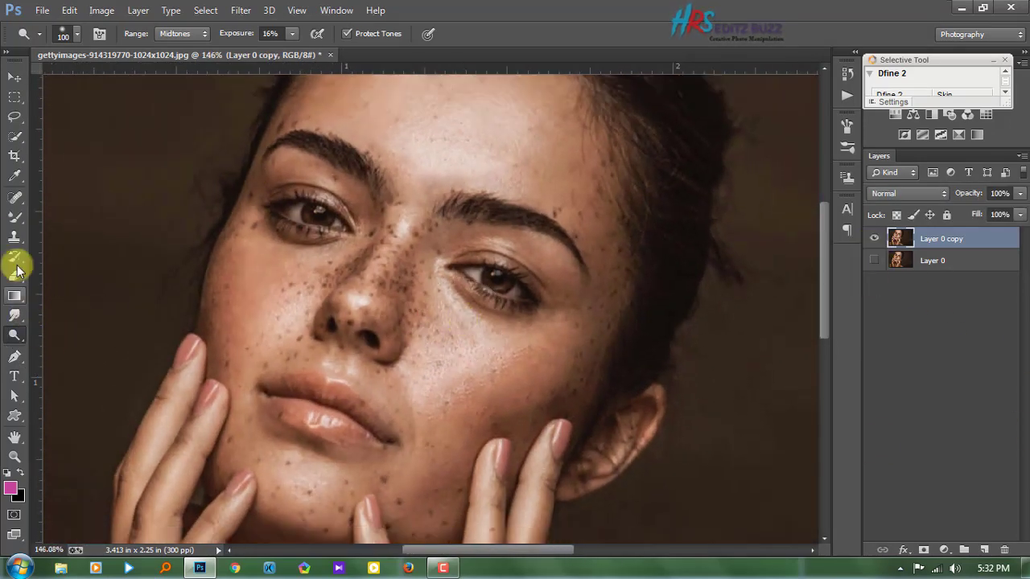
{"action": "left_click", "coordinate": [14, 217]}
{"action": "scroll", "coordinate": [472, 303], "scroll_direction": "down", "scroll_amount": 1}
{"action": "scroll", "coordinate": [497, 177], "scroll_direction": "up", "scroll_amount": 2}
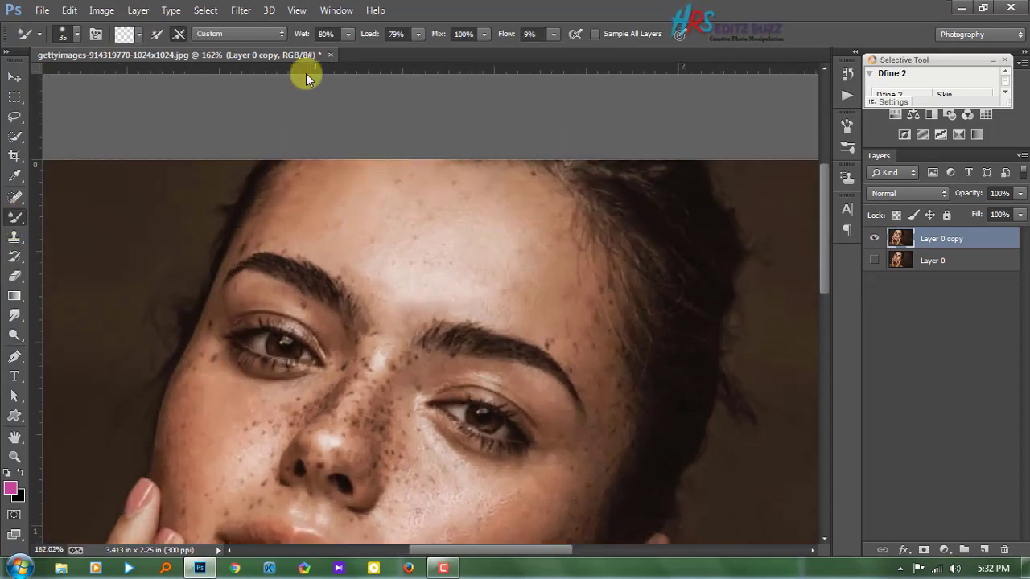
{"action": "scroll", "coordinate": [506, 323], "scroll_direction": "up", "scroll_amount": 2}
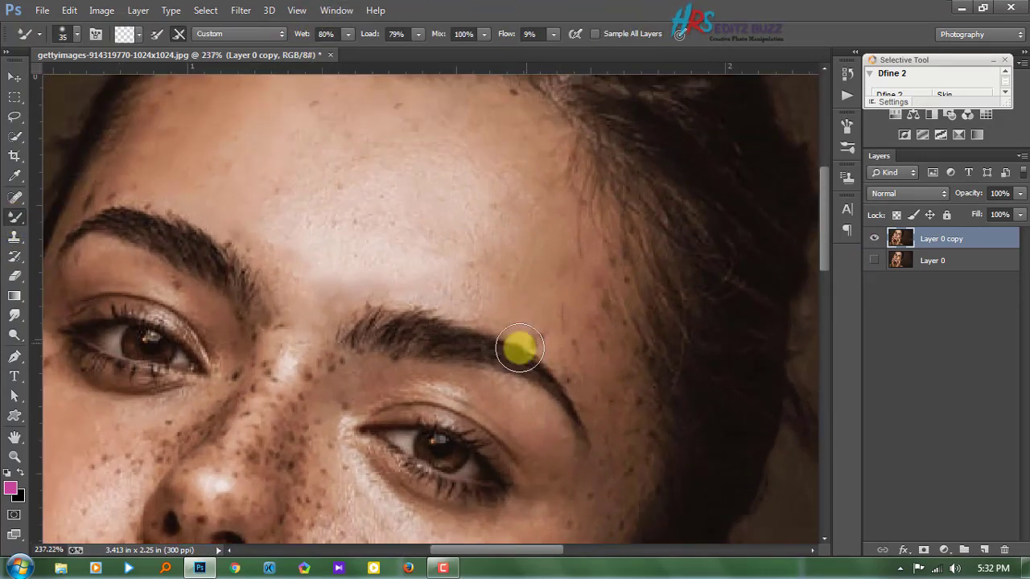
{"action": "scroll", "coordinate": [522, 349], "scroll_direction": "up", "scroll_amount": 1}
{"action": "scroll", "coordinate": [430, 172], "scroll_direction": "down", "scroll_amount": 2}
{"action": "scroll", "coordinate": [445, 405], "scroll_direction": "up", "scroll_amount": 3}
{"action": "scroll", "coordinate": [445, 405], "scroll_direction": "up", "scroll_amount": 1}
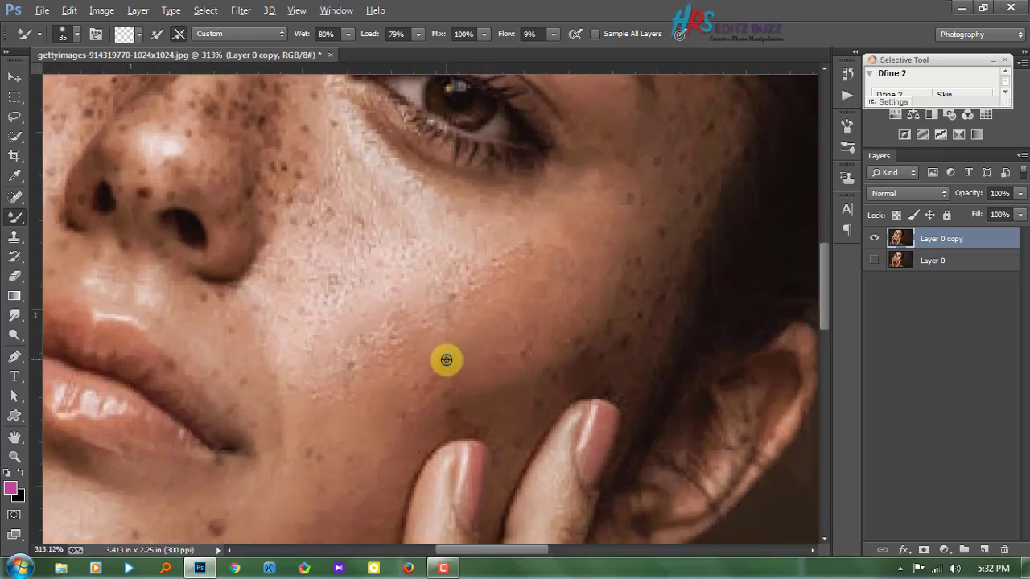
{"action": "scroll", "coordinate": [443, 357], "scroll_direction": "up", "scroll_amount": 1}
{"action": "mouse_move", "coordinate": [423, 312]}
{"action": "left_mouse_down"}
{"action": "mouse_move", "coordinate": [335, 326]}
{"action": "mouse_move", "coordinate": [467, 381]}
{"action": "mouse_move", "coordinate": [597, 349]}
{"action": "mouse_move", "coordinate": [513, 332]}
{"action": "left_mouse_up"}
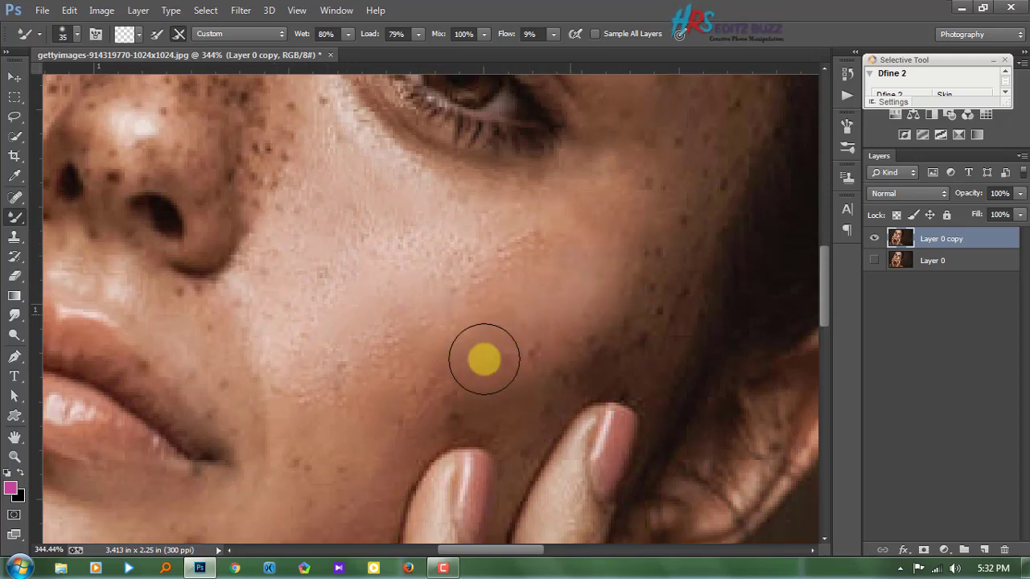
Step: Soften the skin and dark spots across the lower cheek
{"action": "scroll", "coordinate": [418, 330], "scroll_direction": "down", "scroll_amount": 1}
{"action": "scroll", "coordinate": [402, 338], "scroll_direction": "down", "scroll_amount": 2}
{"action": "left_click_drag", "start_coordinate": [352, 407], "coordinate": [313, 456]}
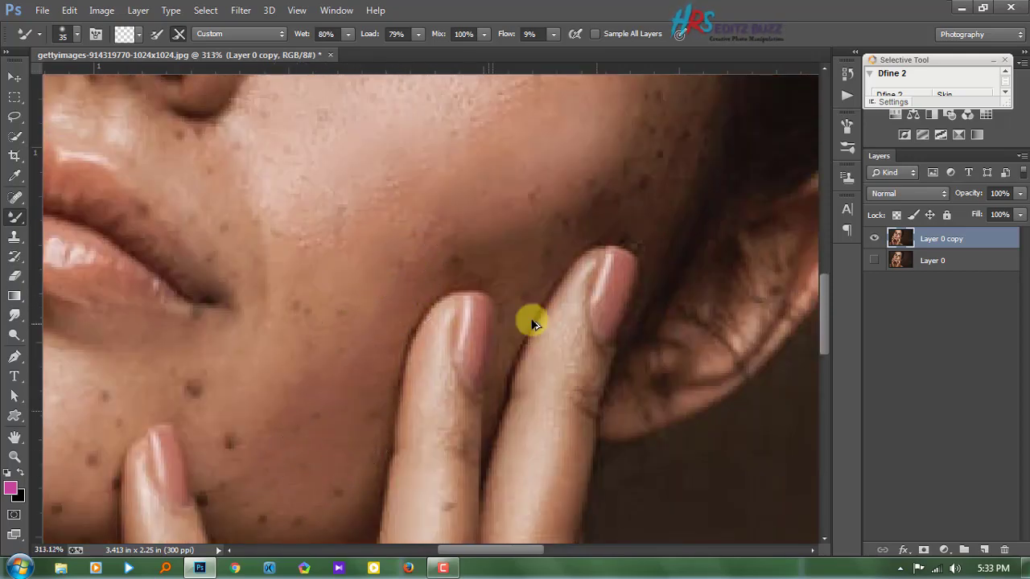
{"action": "scroll", "coordinate": [532, 324], "scroll_direction": "down", "scroll_amount": 3}
{"action": "scroll", "coordinate": [292, 329], "scroll_direction": "up", "scroll_amount": 5}
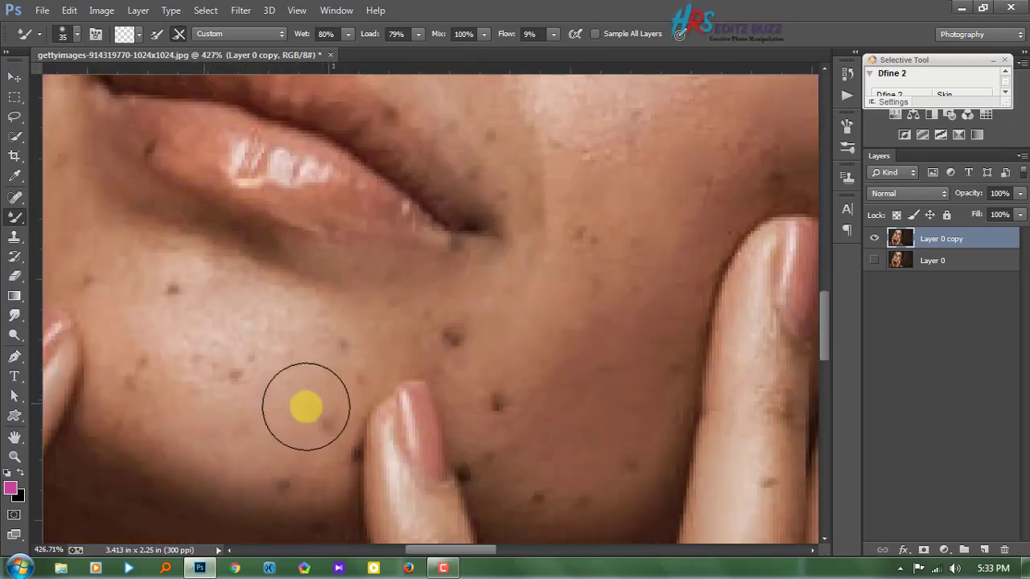
{"action": "mouse_move", "coordinate": [305, 406]}
{"action": "left_mouse_down"}
{"action": "mouse_move", "coordinate": [515, 407]}
{"action": "mouse_move", "coordinate": [635, 437]}
{"action": "mouse_move", "coordinate": [596, 308]}
{"action": "mouse_move", "coordinate": [497, 426]}
{"action": "left_mouse_up"}
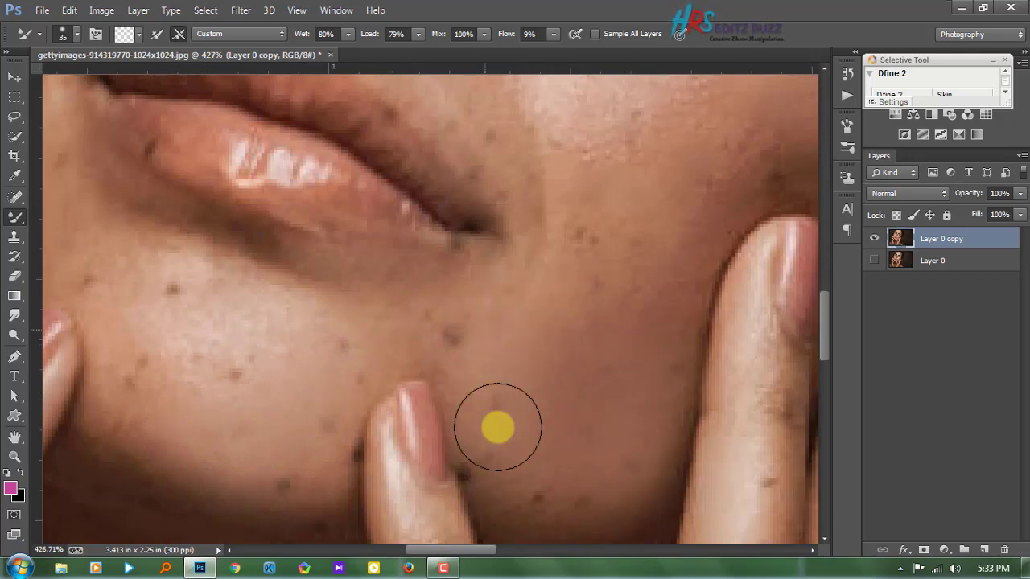
Step: Smooth the remaining dark spots on the upper and lower cheek skin
{"action": "scroll", "coordinate": [498, 426], "scroll_direction": "down", "scroll_amount": 5}
{"action": "scroll", "coordinate": [219, 164], "scroll_direction": "up", "scroll_amount": 2}
{"action": "scroll", "coordinate": [462, 166], "scroll_direction": "down", "scroll_amount": 1}
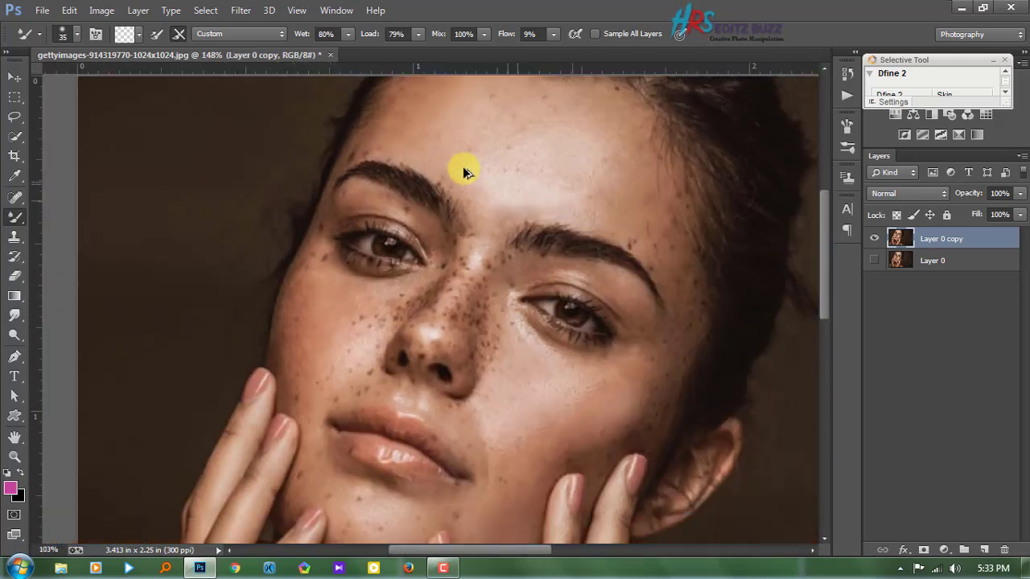
{"action": "scroll", "coordinate": [463, 167], "scroll_direction": "down", "scroll_amount": 2}
{"action": "scroll", "coordinate": [231, 213], "scroll_direction": "up", "scroll_amount": 2}
{"action": "scroll", "coordinate": [217, 263], "scroll_direction": "up", "scroll_amount": 1}
{"action": "scroll", "coordinate": [217, 266], "scroll_direction": "up", "scroll_amount": 1}
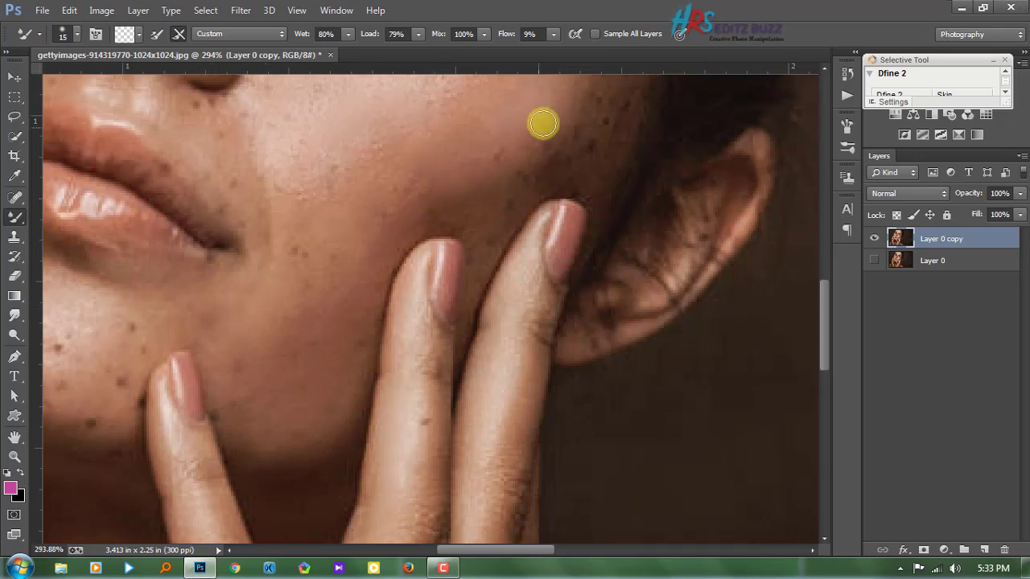
{"action": "left_click_drag", "start_coordinate": [331, 255], "coordinate": [433, 211]}
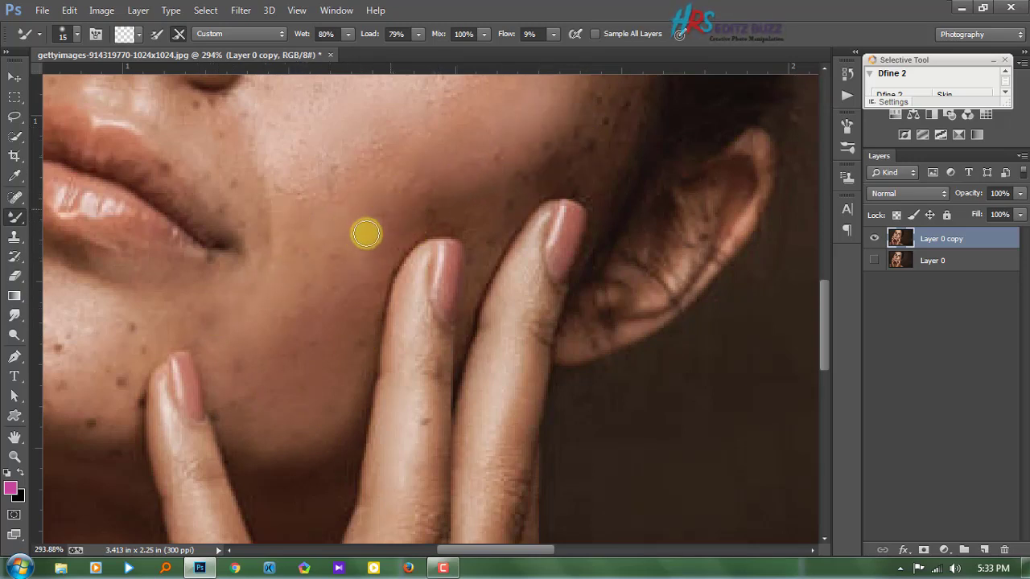
{"action": "scroll", "coordinate": [574, 241], "scroll_direction": "down", "scroll_amount": 5}
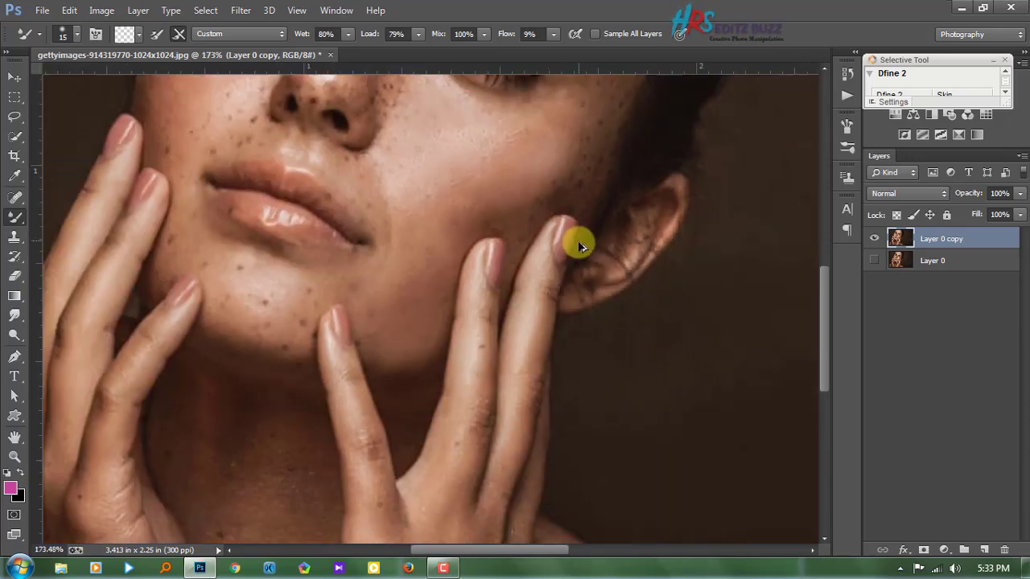
{"action": "scroll", "coordinate": [374, 296], "scroll_direction": "up", "scroll_amount": 3}
{"action": "scroll", "coordinate": [375, 261], "scroll_direction": "up", "scroll_amount": 3}
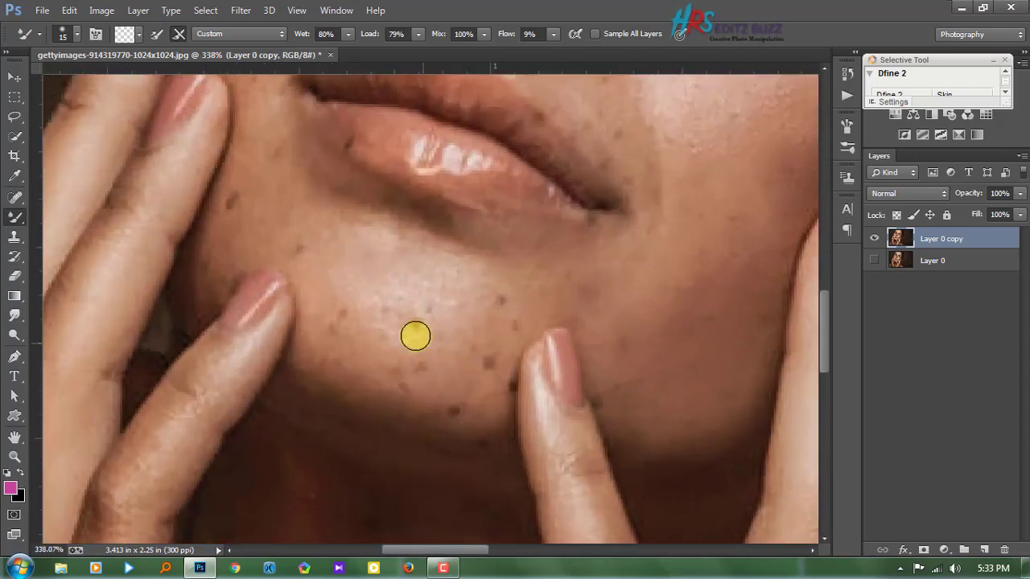
{"action": "mouse_move", "coordinate": [480, 301]}
{"action": "left_mouse_down"}
{"action": "mouse_move", "coordinate": [471, 367]}
{"action": "mouse_move", "coordinate": [322, 315]}
{"action": "mouse_move", "coordinate": [438, 355]}
{"action": "left_mouse_up"}
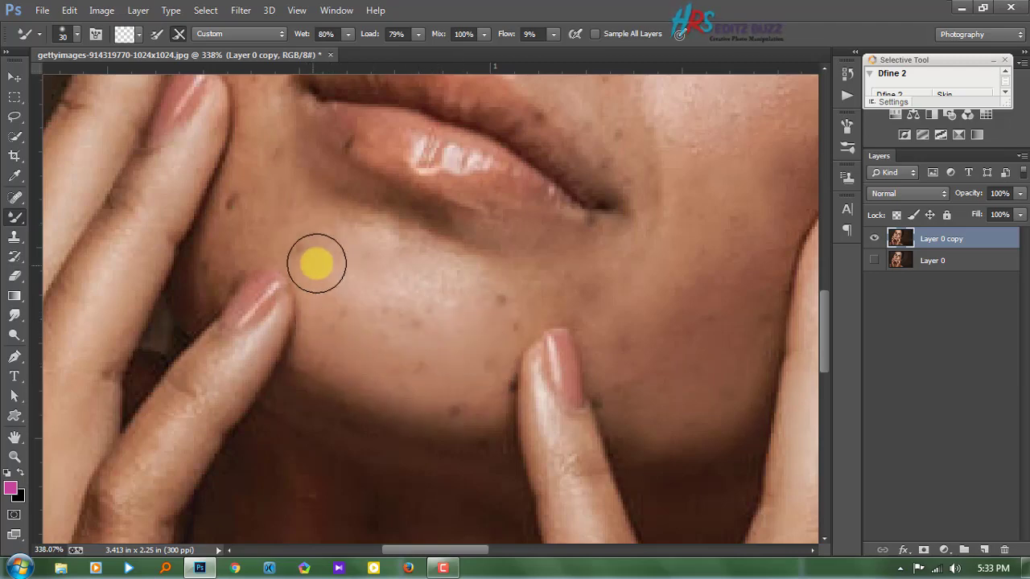
Step: Blend the forehead, cheek beside the lips and chin with the Mixer Brush (Wet 80%, Load 79%, Flow 9%)
{"action": "scroll", "coordinate": [432, 409], "scroll_direction": "up", "scroll_amount": 3}
{"action": "scroll", "coordinate": [370, 346], "scroll_direction": "up", "scroll_amount": 8}
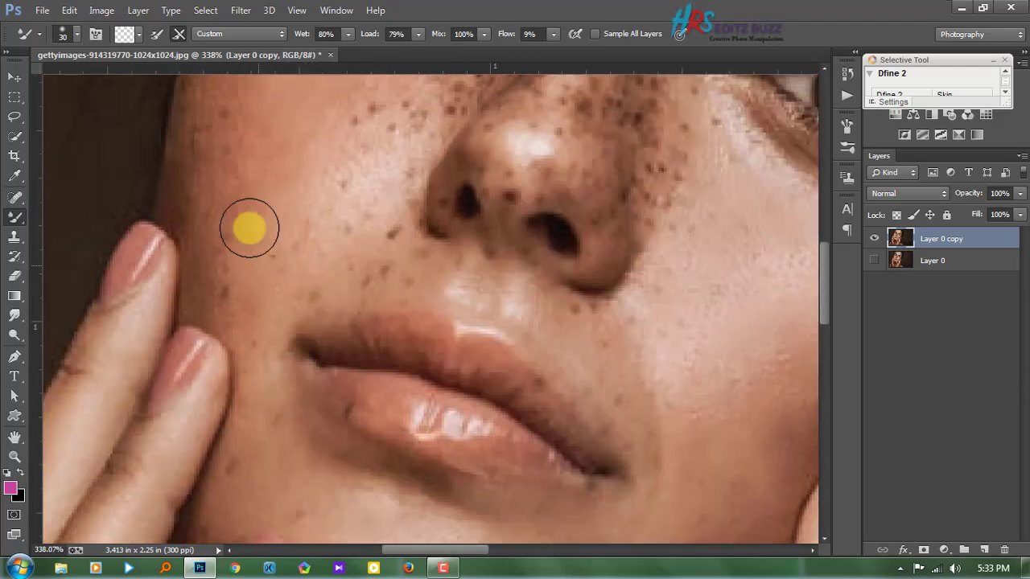
{"action": "scroll", "coordinate": [312, 218], "scroll_direction": "up", "scroll_amount": 8}
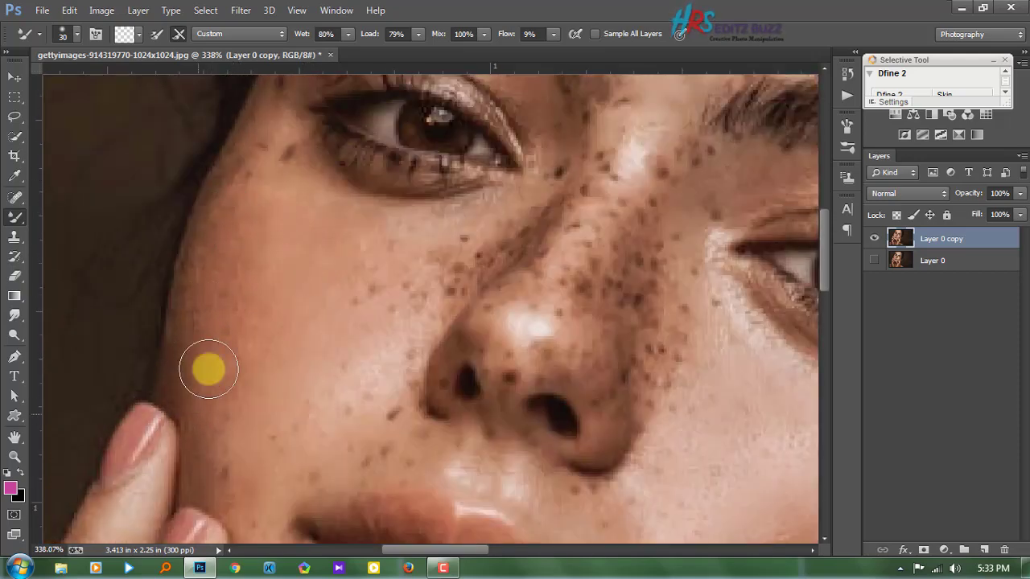
{"action": "scroll", "coordinate": [214, 333], "scroll_direction": "down", "scroll_amount": 2}
{"action": "scroll", "coordinate": [241, 328], "scroll_direction": "down", "scroll_amount": 3}
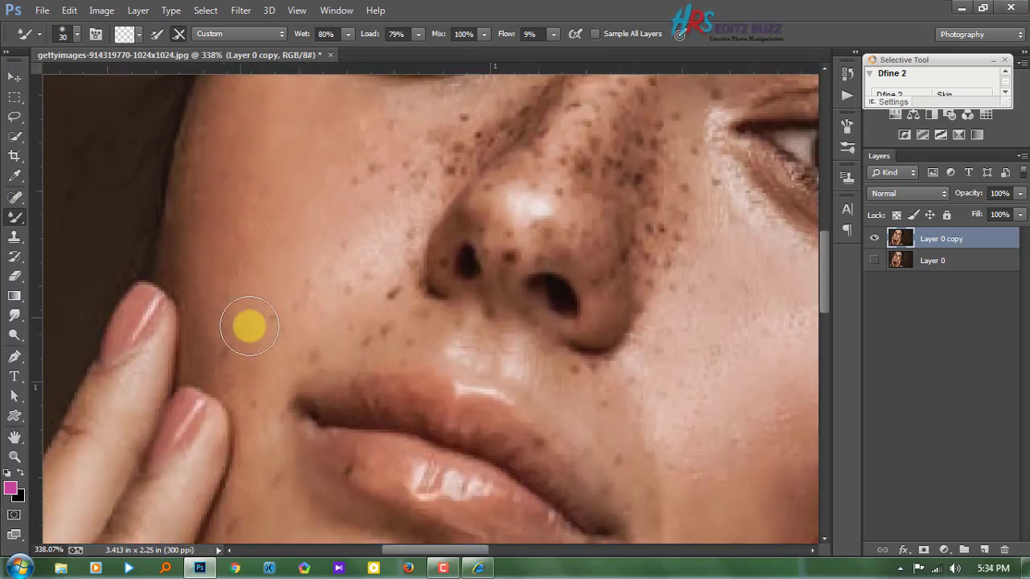
{"action": "scroll", "coordinate": [368, 295], "scroll_direction": "up", "scroll_amount": 3}
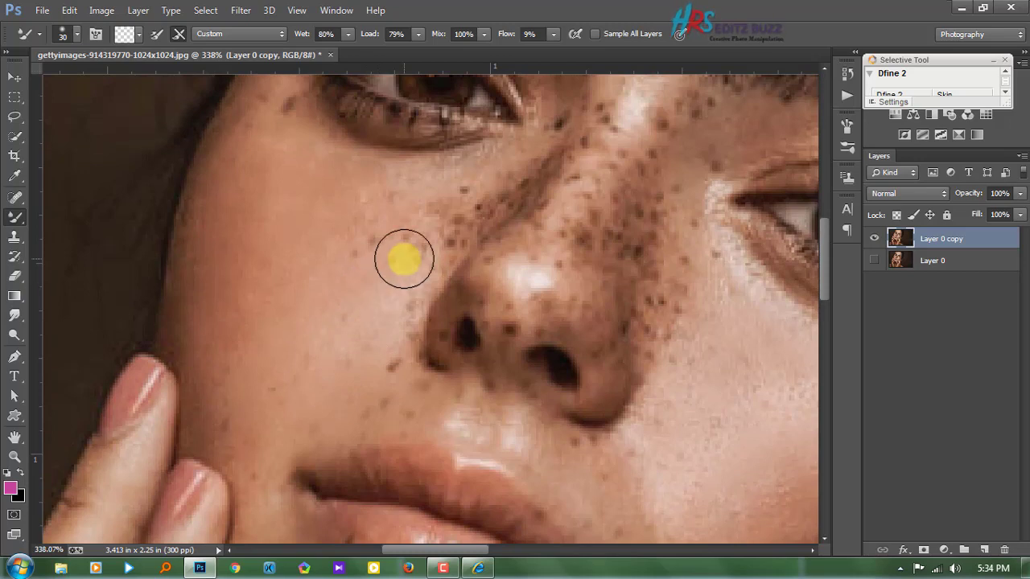
{"action": "scroll", "coordinate": [404, 259], "scroll_direction": "up", "scroll_amount": 2}
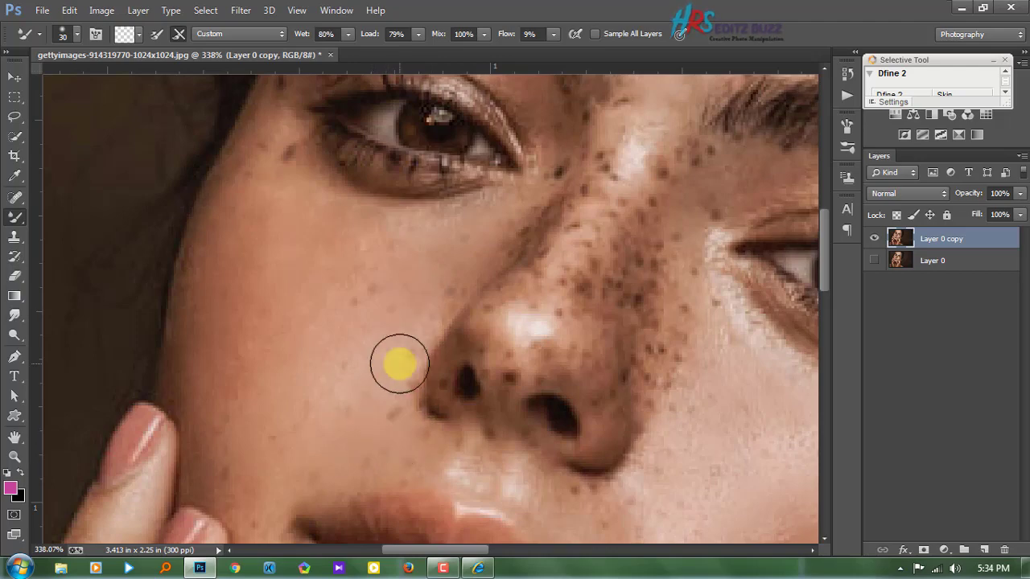
{"action": "scroll", "coordinate": [314, 358], "scroll_direction": "up", "scroll_amount": 1}
{"action": "scroll", "coordinate": [391, 274], "scroll_direction": "up", "scroll_amount": 2}
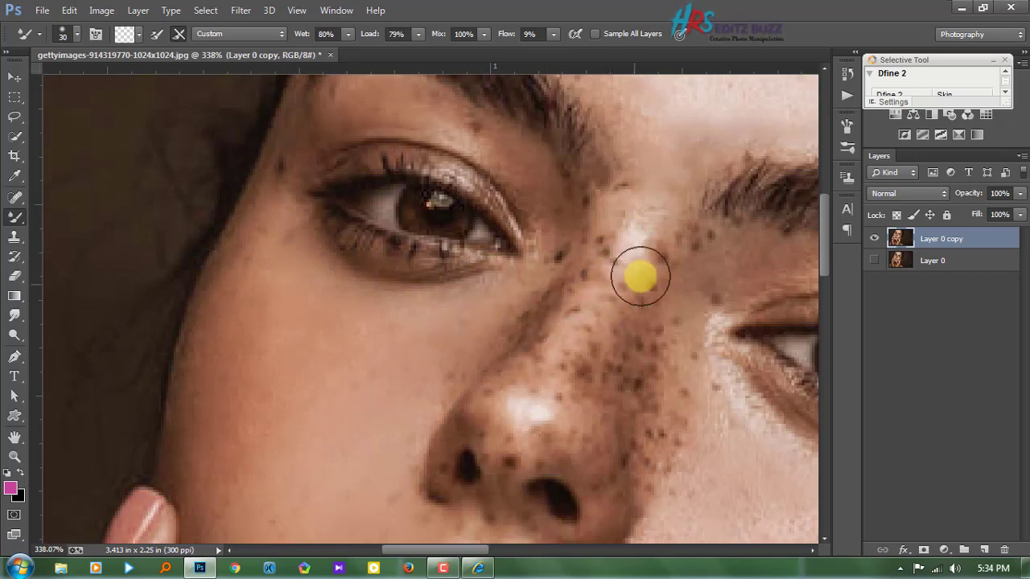
{"action": "scroll", "coordinate": [676, 312], "scroll_direction": "down", "scroll_amount": 3}
{"action": "scroll", "coordinate": [571, 310], "scroll_direction": "down", "scroll_amount": 5}
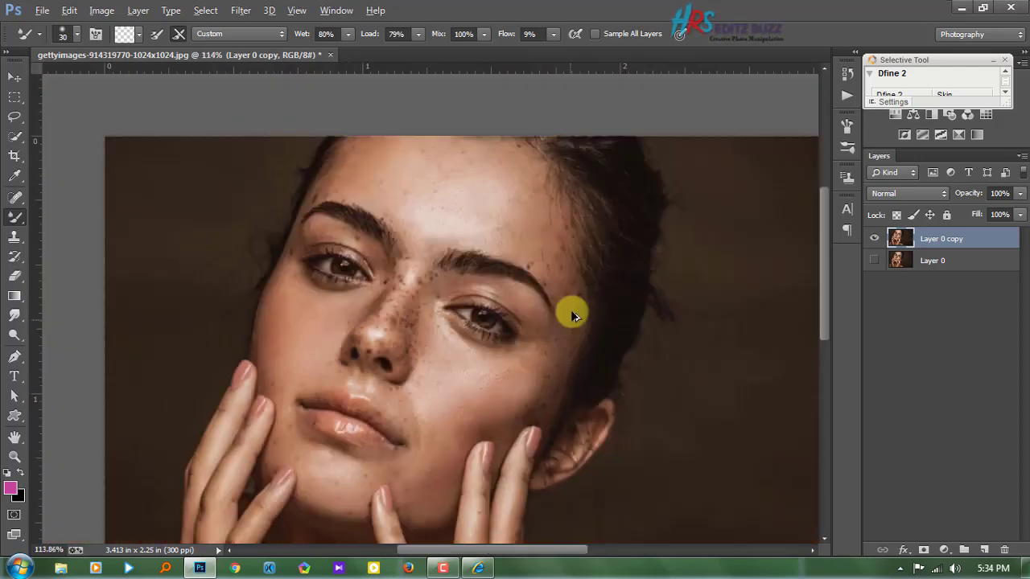
{"action": "scroll", "coordinate": [552, 166], "scroll_direction": "up", "scroll_amount": 3}
{"action": "scroll", "coordinate": [561, 305], "scroll_direction": "up", "scroll_amount": 1}
{"action": "scroll", "coordinate": [484, 352], "scroll_direction": "up", "scroll_amount": 1}
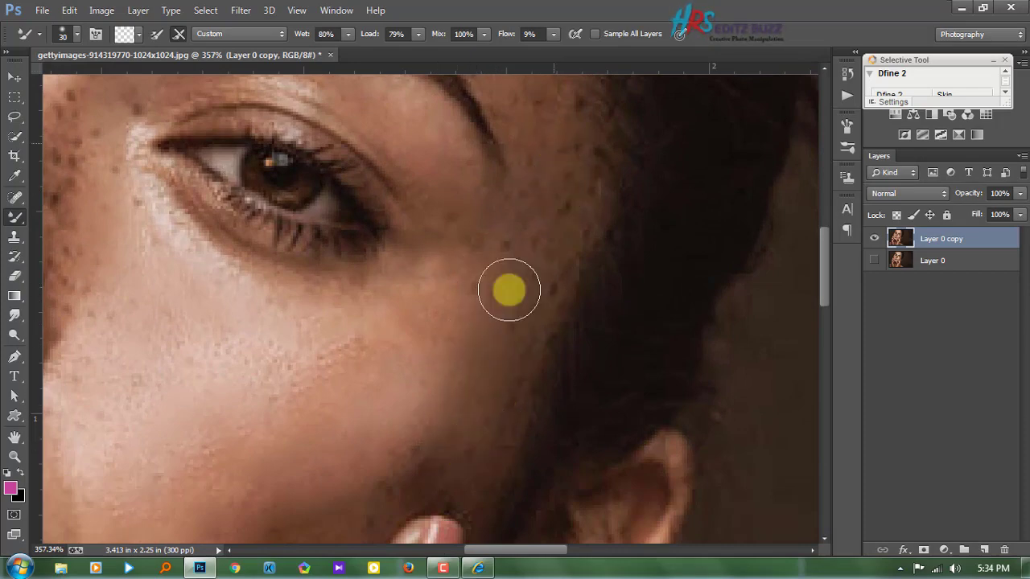
{"action": "scroll", "coordinate": [535, 322], "scroll_direction": "up", "scroll_amount": 3}
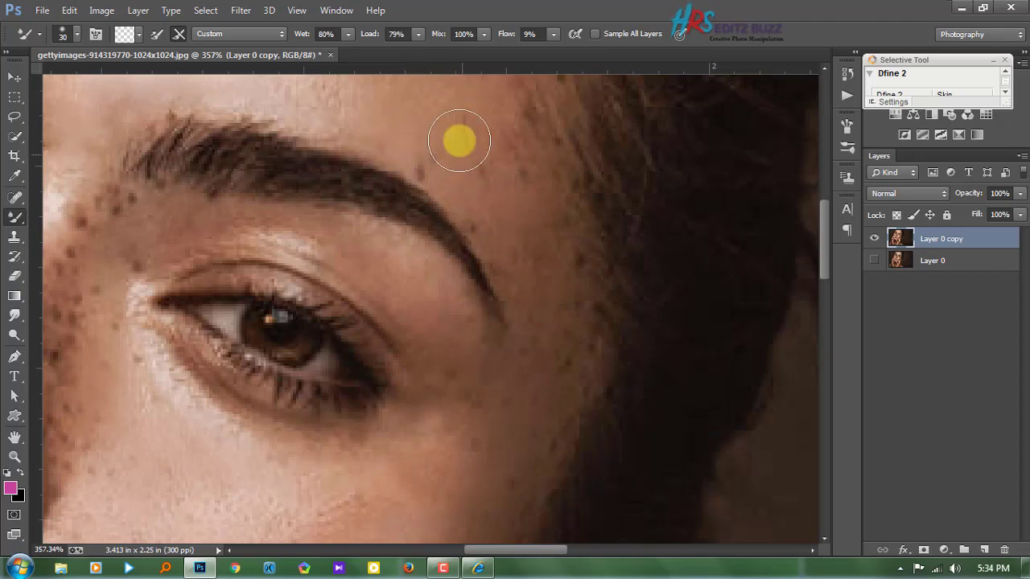
{"action": "scroll", "coordinate": [467, 372], "scroll_direction": "down", "scroll_amount": 5}
{"action": "scroll", "coordinate": [418, 426], "scroll_direction": "up", "scroll_amount": 4}
{"action": "scroll", "coordinate": [418, 426], "scroll_direction": "up", "scroll_amount": 3}
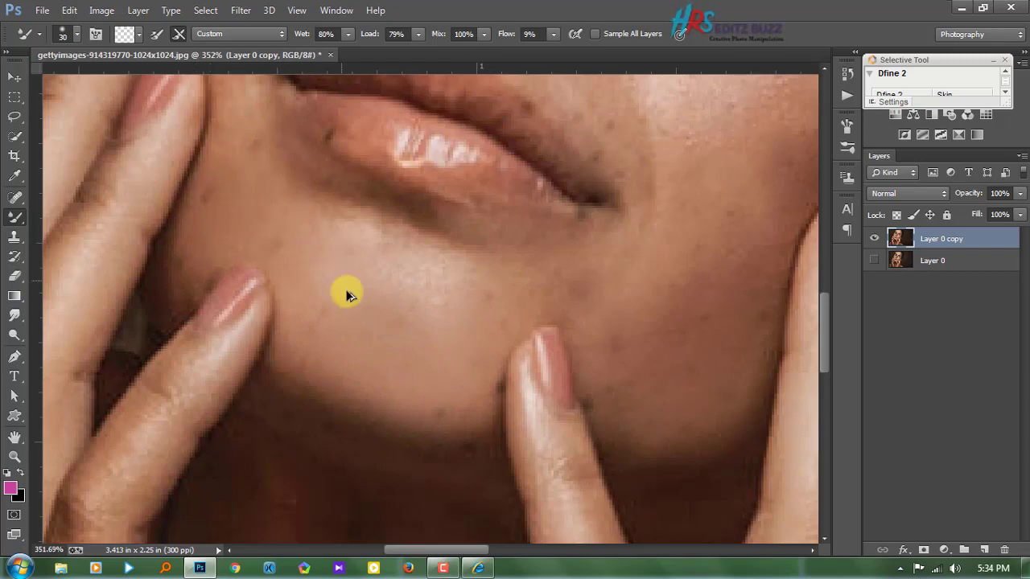
{"action": "scroll", "coordinate": [345, 296], "scroll_direction": "down", "scroll_amount": 4}
{"action": "scroll", "coordinate": [386, 132], "scroll_direction": "up", "scroll_amount": 3}
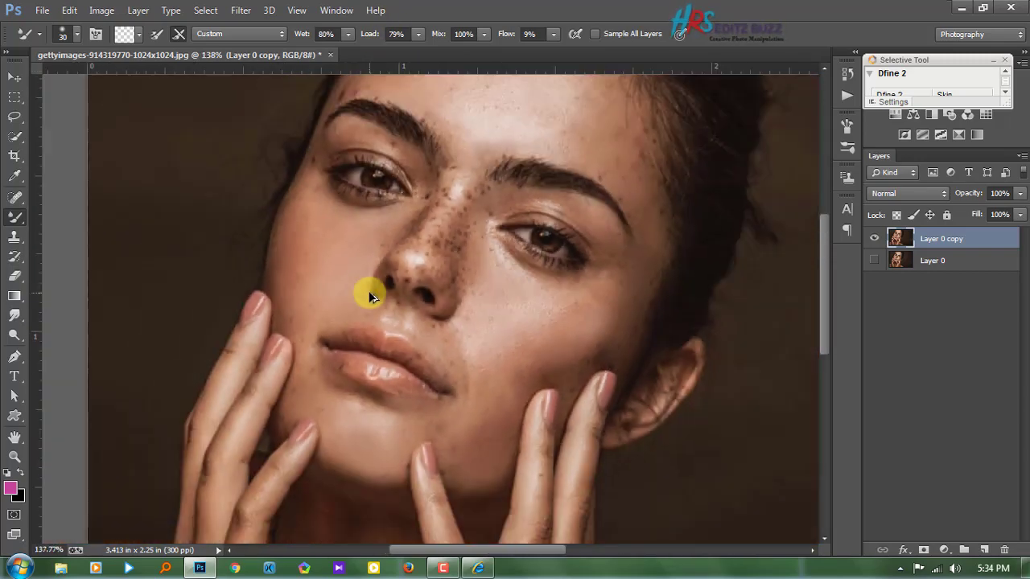
{"action": "scroll", "coordinate": [353, 318], "scroll_direction": "down", "scroll_amount": 1}
{"action": "scroll", "coordinate": [346, 330], "scroll_direction": "down", "scroll_amount": 1}
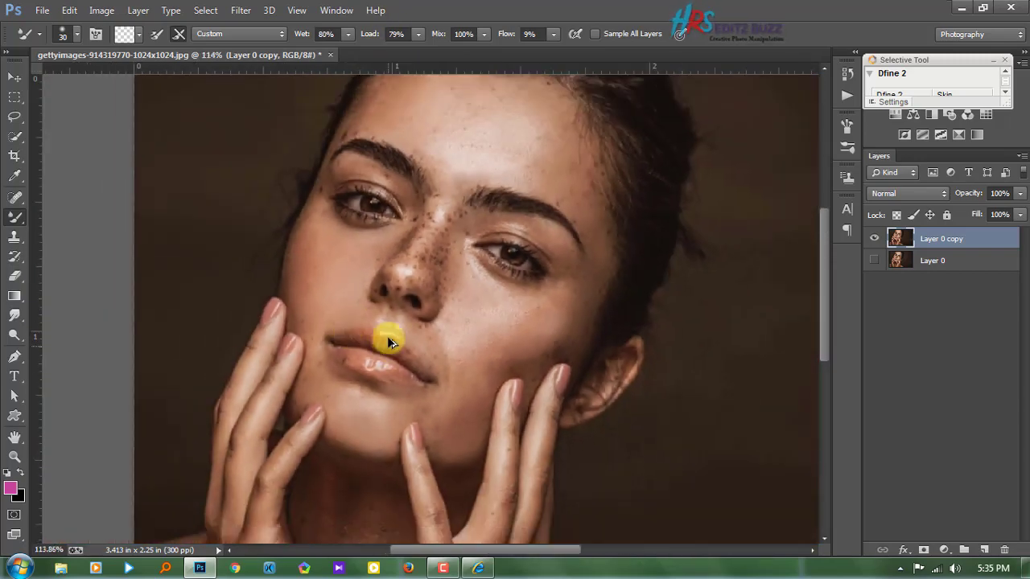
{"action": "scroll", "coordinate": [386, 317], "scroll_direction": "up", "scroll_amount": 1}
{"action": "scroll", "coordinate": [443, 185], "scroll_direction": "up", "scroll_amount": 1}
{"action": "scroll", "coordinate": [455, 166], "scroll_direction": "up", "scroll_amount": 1}
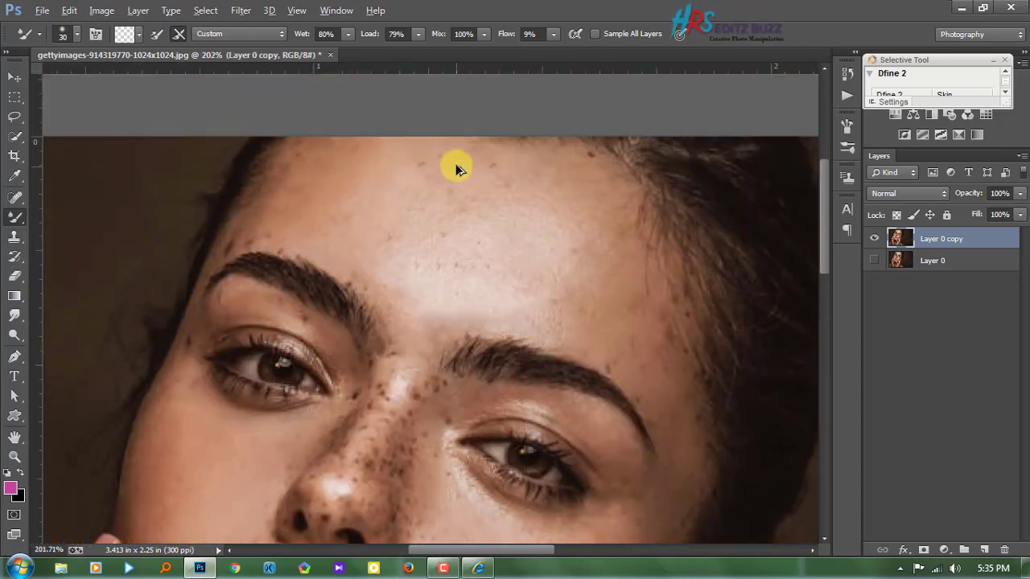
{"action": "scroll", "coordinate": [382, 194], "scroll_direction": "up", "scroll_amount": 4}
{"action": "scroll", "coordinate": [413, 180], "scroll_direction": "down", "scroll_amount": 5}
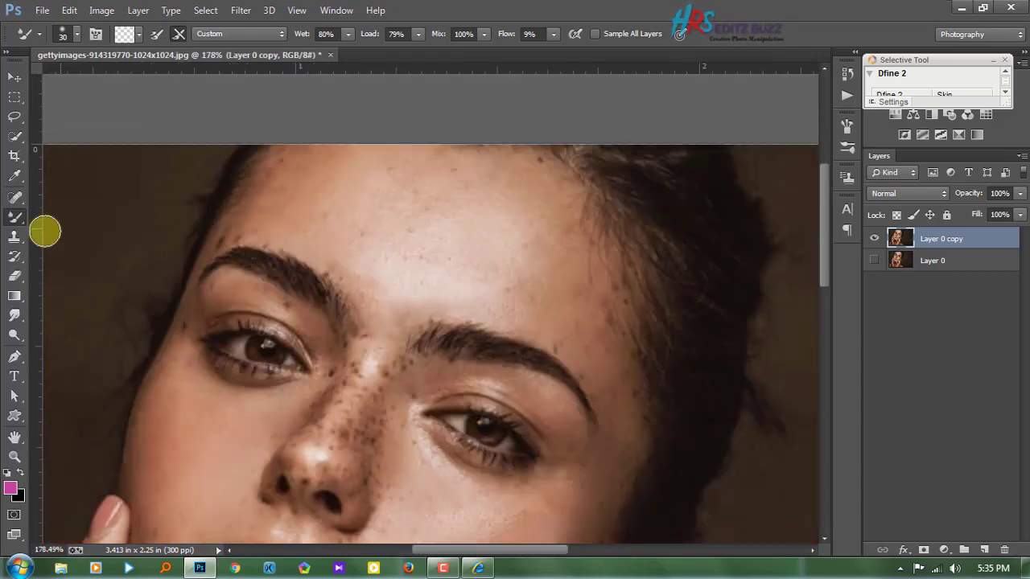
Step: Choose the Smudge tool and brush, duplicate Layer 0 copy, and hide the original beneath
{"action": "left_click", "coordinate": [14, 315]}
{"action": "right_click", "coordinate": [446, 223]}
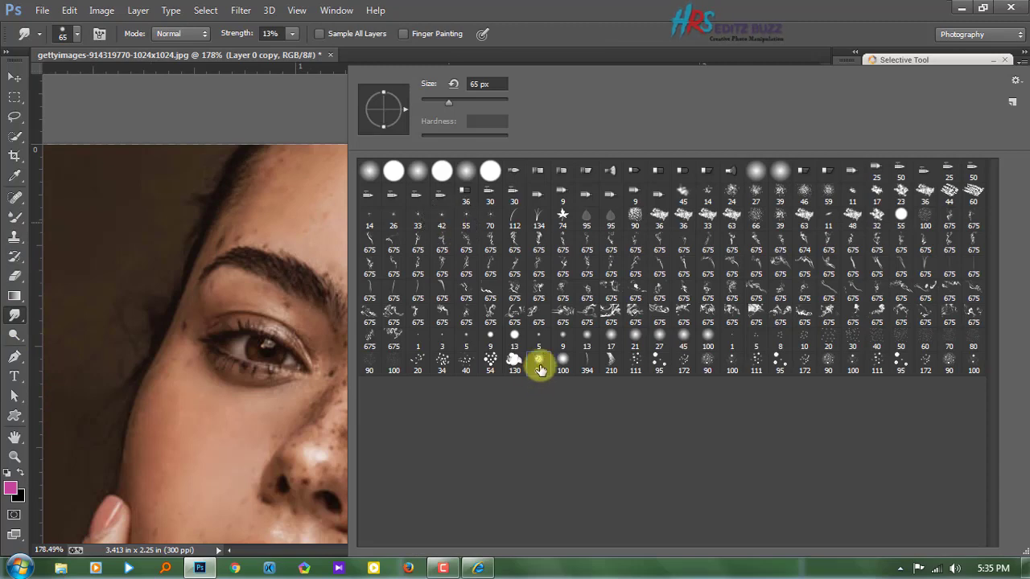
{"action": "scroll", "coordinate": [448, 230], "scroll_direction": "up", "scroll_amount": 2}
{"action": "scroll", "coordinate": [379, 166], "scroll_direction": "up", "scroll_amount": 1}
{"action": "left_click_drag", "start_coordinate": [984, 246], "coordinate": [984, 549]}
{"action": "left_click", "coordinate": [874, 260]}
{"action": "scroll", "coordinate": [283, 269], "scroll_direction": "up", "scroll_amount": 2}
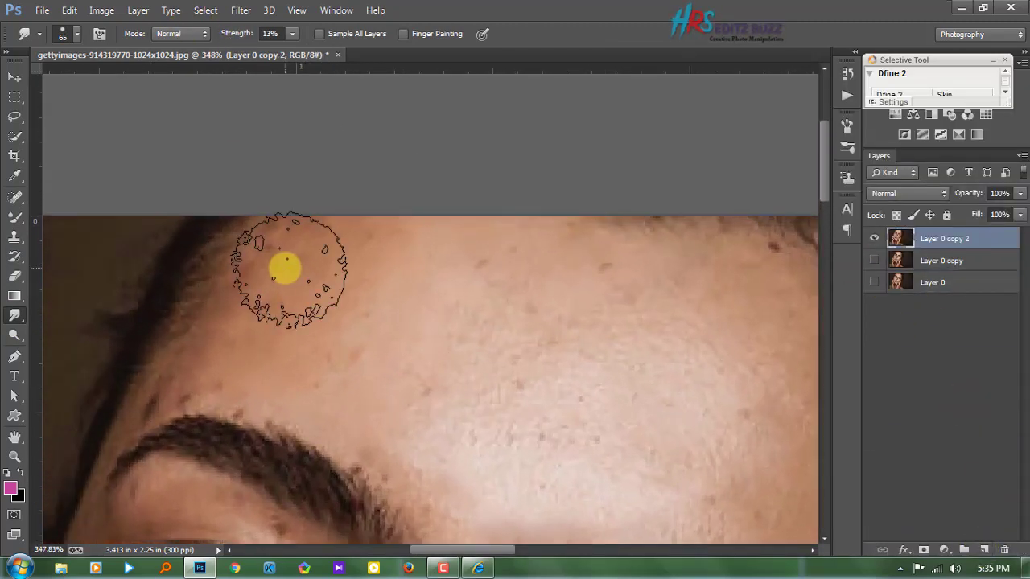
Step: With a 40 px Smudge brush, smooth the freckles over the brows and forehead
{"action": "key", "text": "bracketleft"}
{"action": "key", "text": "bracketleft"}
{"action": "key", "text": "bracketleft"}
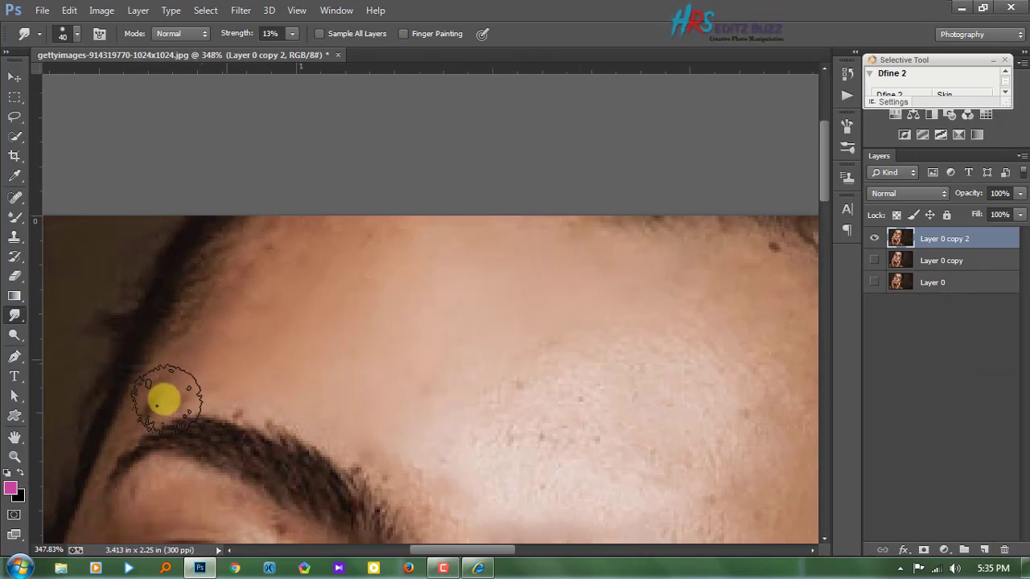
{"action": "scroll", "coordinate": [283, 383], "scroll_direction": "down", "scroll_amount": 2}
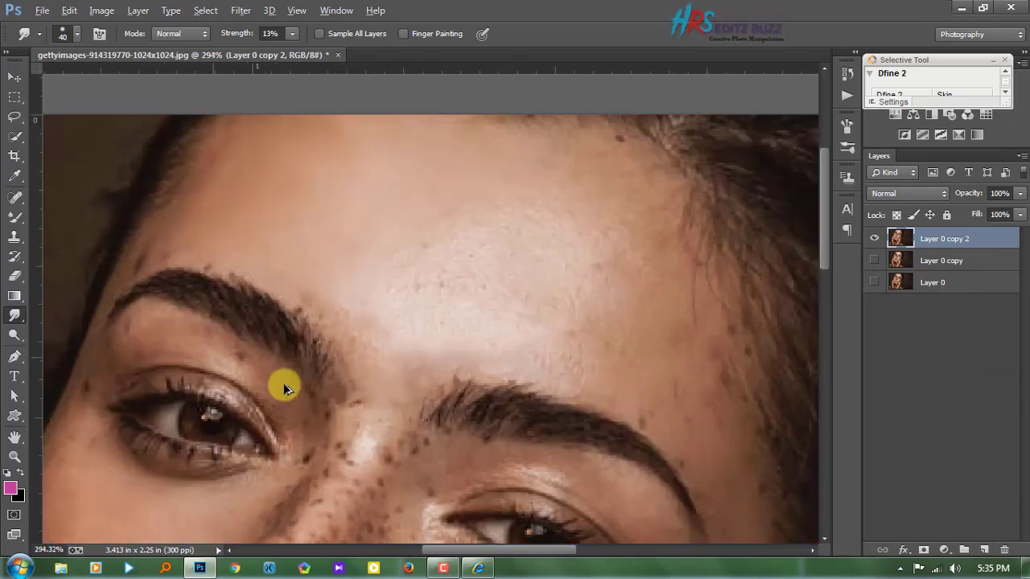
{"action": "scroll", "coordinate": [346, 274], "scroll_direction": "up", "scroll_amount": 2}
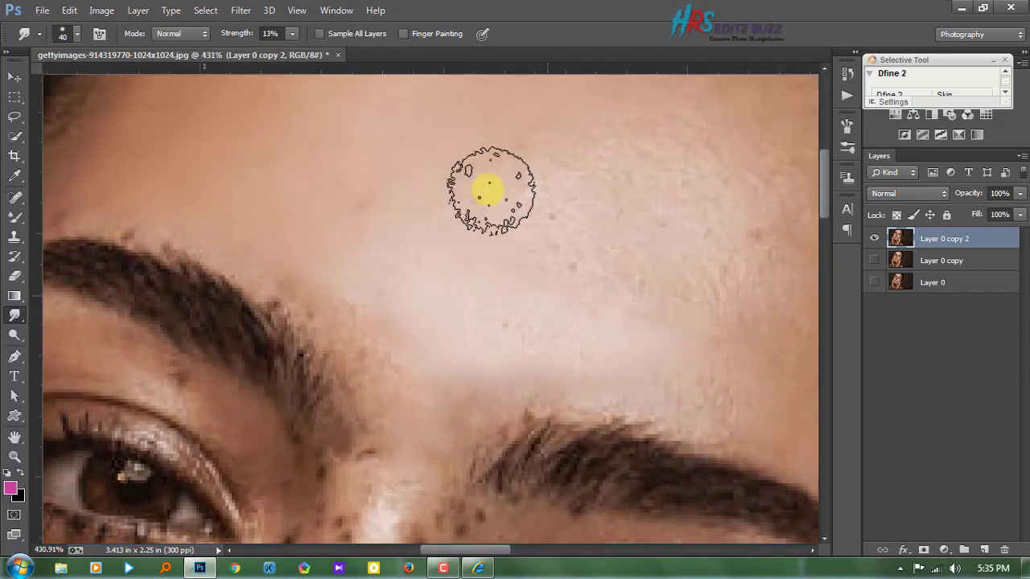
{"action": "scroll", "coordinate": [769, 292], "scroll_direction": "down", "scroll_amount": 2}
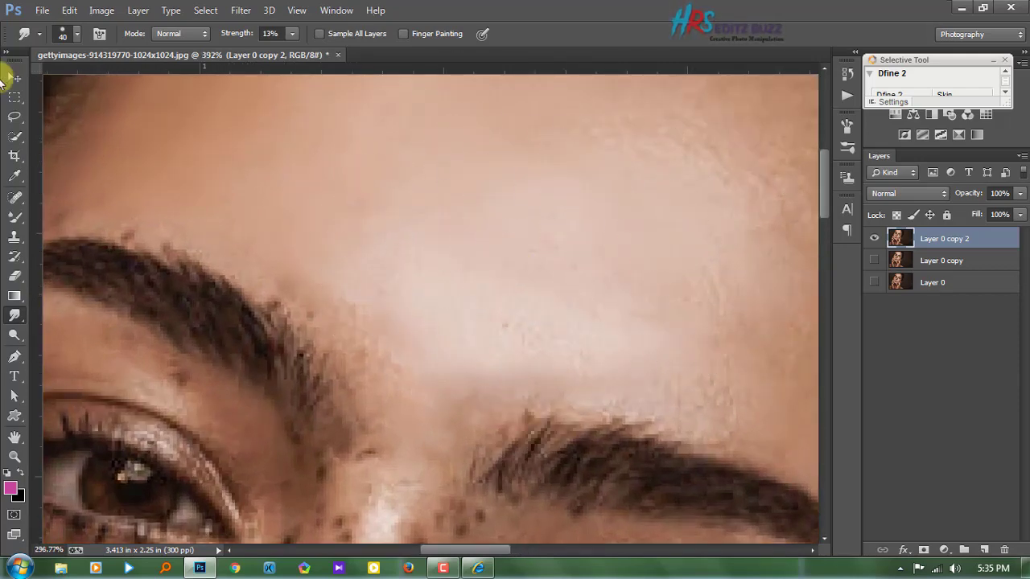
{"action": "scroll", "coordinate": [754, 269], "scroll_direction": "down", "scroll_amount": 1}
{"action": "scroll", "coordinate": [604, 277], "scroll_direction": "up", "scroll_amount": 1}
{"action": "scroll", "coordinate": [403, 209], "scroll_direction": "down", "scroll_amount": 1}
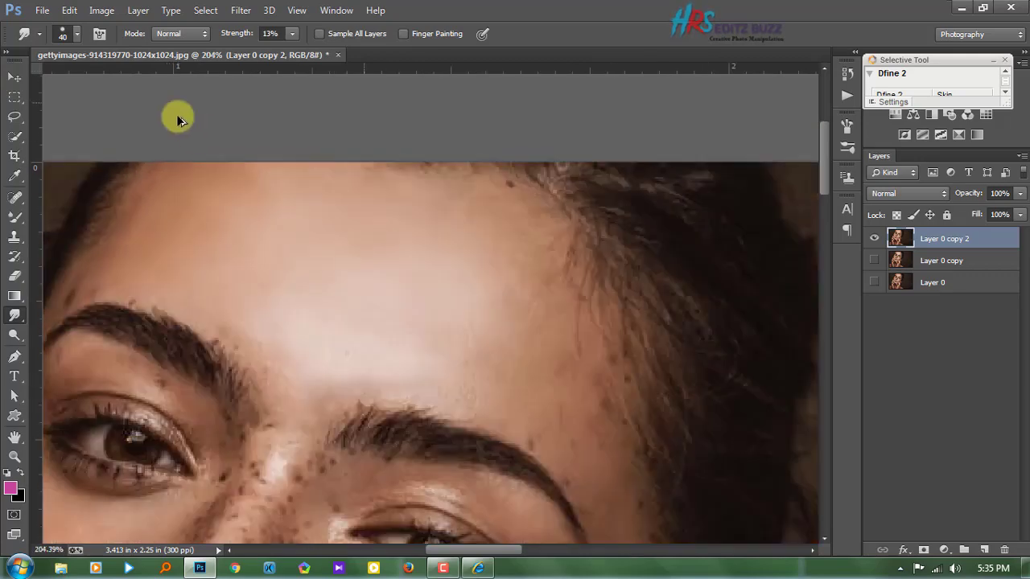
{"action": "scroll", "coordinate": [434, 322], "scroll_direction": "up", "scroll_amount": 4}
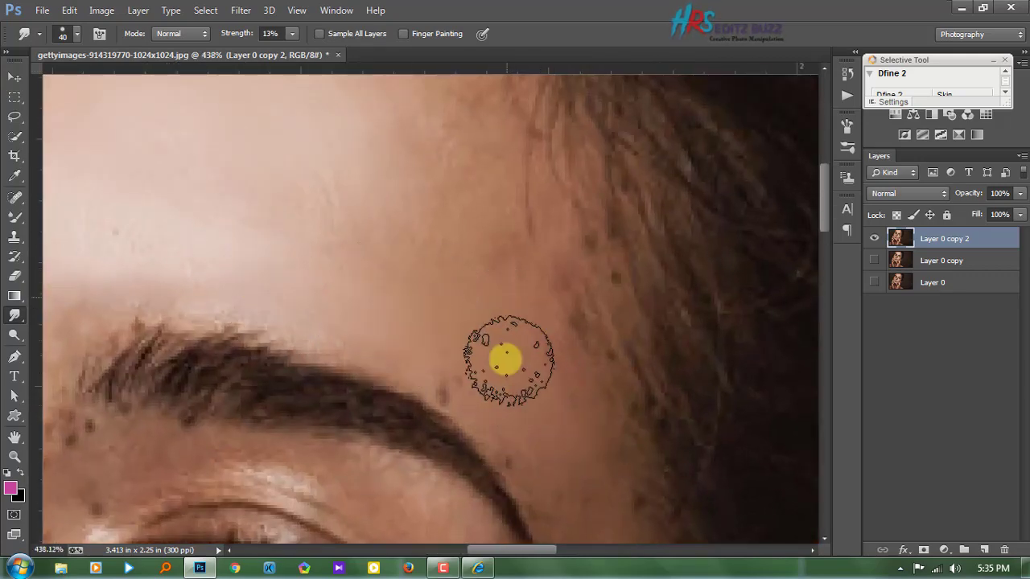
{"action": "scroll", "coordinate": [515, 242], "scroll_direction": "down", "scroll_amount": 3}
{"action": "scroll", "coordinate": [571, 402], "scroll_direction": "down", "scroll_amount": 2}
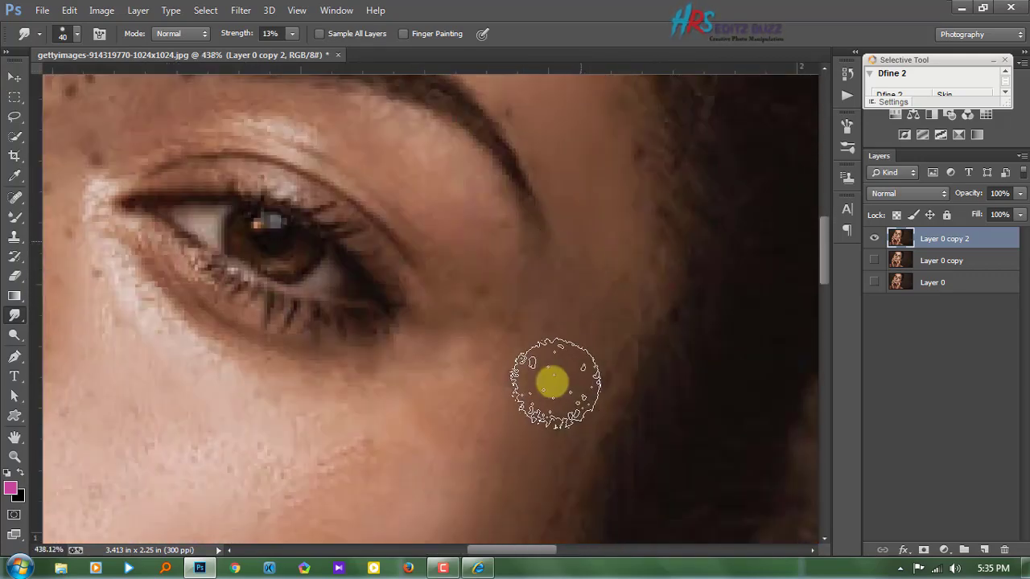
{"action": "scroll", "coordinate": [539, 338], "scroll_direction": "down", "scroll_amount": 3}
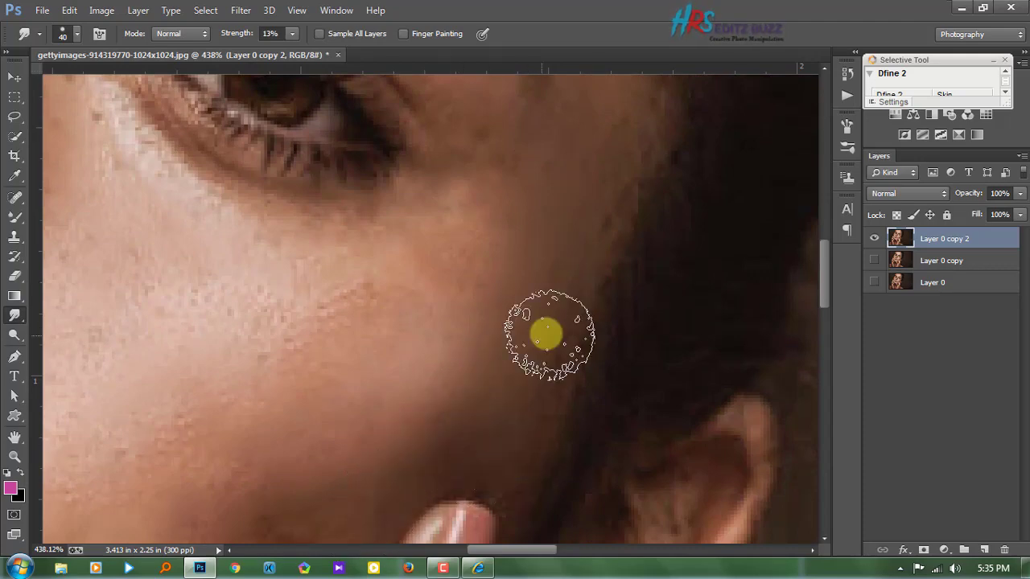
{"action": "scroll", "coordinate": [515, 322], "scroll_direction": "down", "scroll_amount": 2}
{"action": "scroll", "coordinate": [338, 306], "scroll_direction": "up", "scroll_amount": 1}
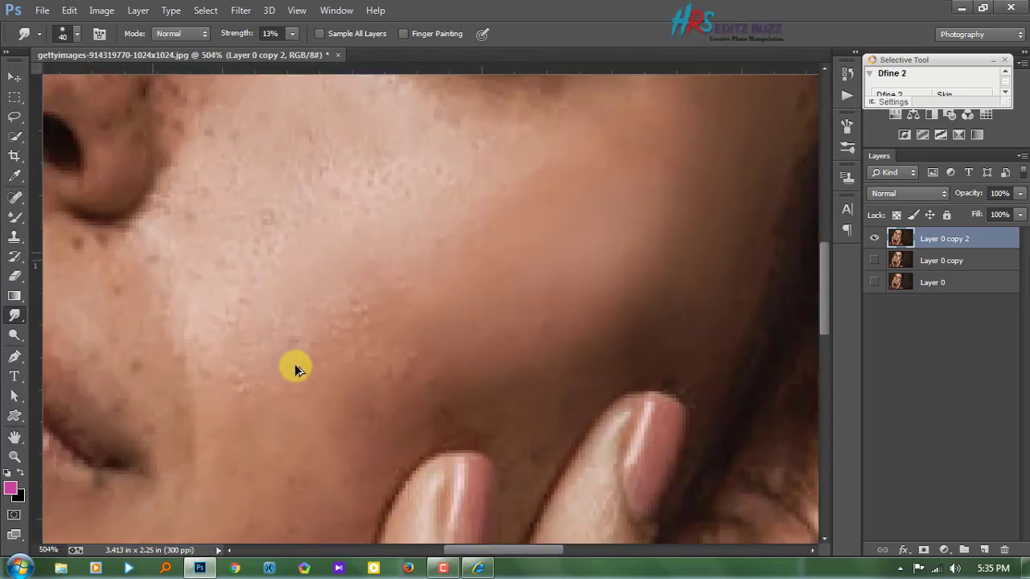
{"action": "scroll", "coordinate": [465, 244], "scroll_direction": "down", "scroll_amount": 3}
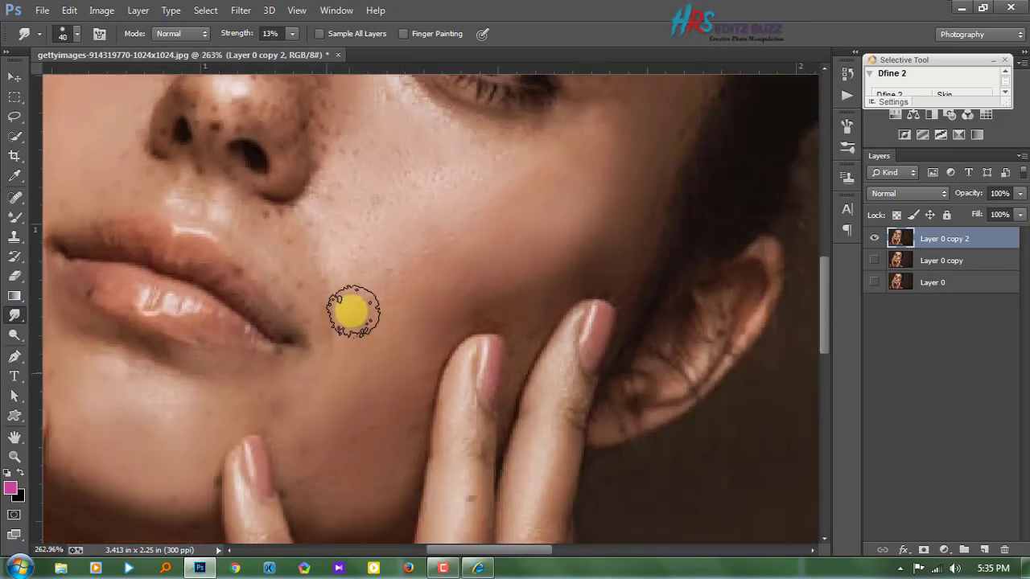
{"action": "scroll", "coordinate": [451, 235], "scroll_direction": "up", "scroll_amount": 2}
Step: Enlarge the brush to 50 px and smudge away the freckles on the nose bridge
{"action": "key", "text": "bracketright"}
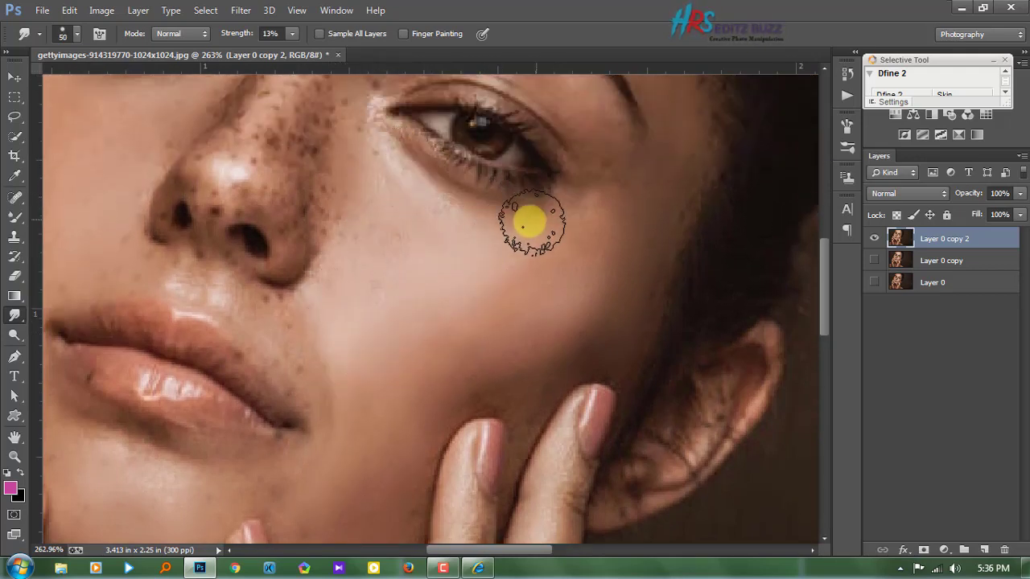
{"action": "scroll", "coordinate": [475, 197], "scroll_direction": "down", "scroll_amount": 3}
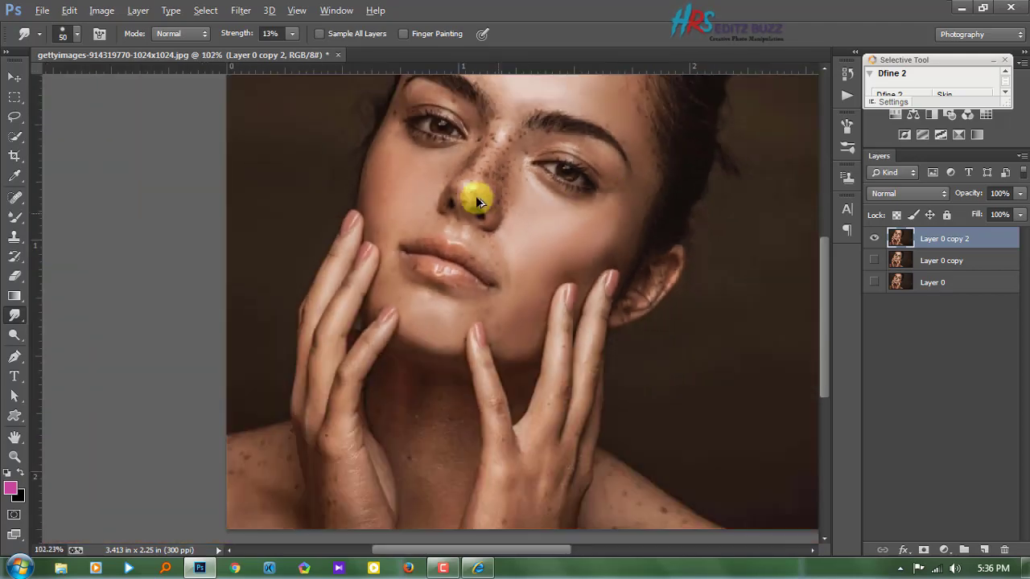
{"action": "scroll", "coordinate": [436, 157], "scroll_direction": "up", "scroll_amount": 2}
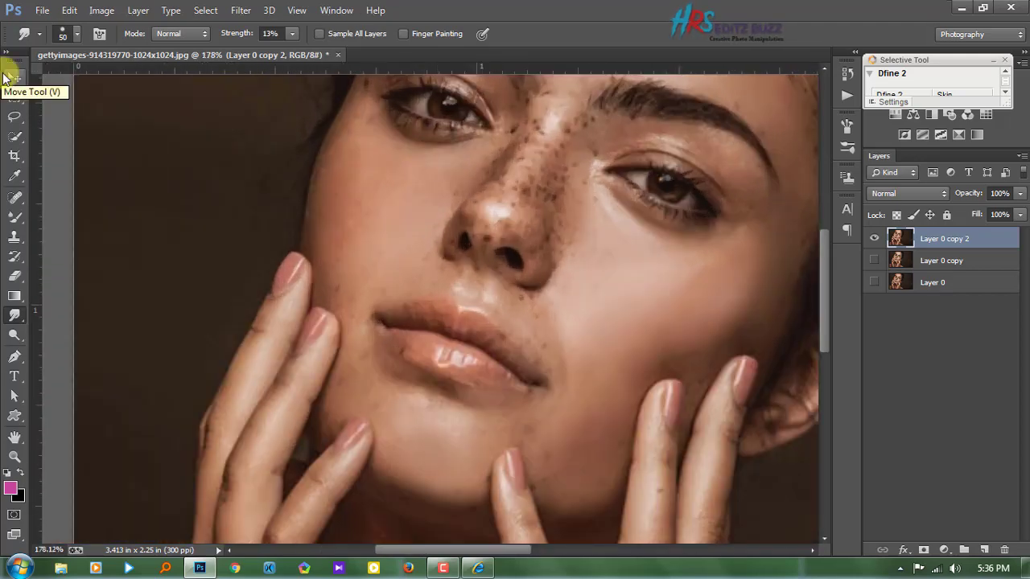
{"action": "scroll", "coordinate": [544, 367], "scroll_direction": "up", "scroll_amount": 2}
{"action": "scroll", "coordinate": [545, 368], "scroll_direction": "up", "scroll_amount": 1}
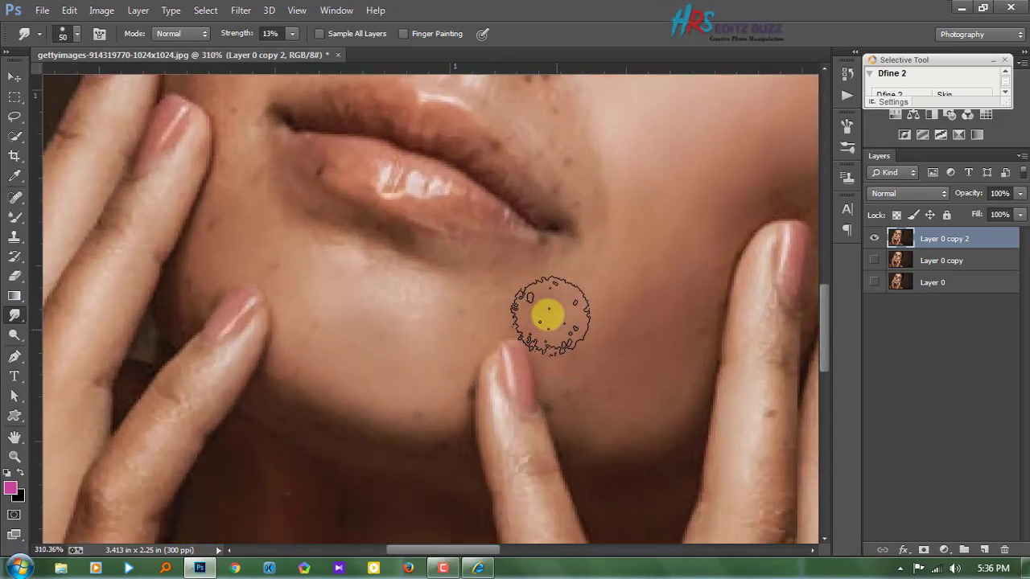
{"action": "scroll", "coordinate": [603, 395], "scroll_direction": "down", "scroll_amount": 3}
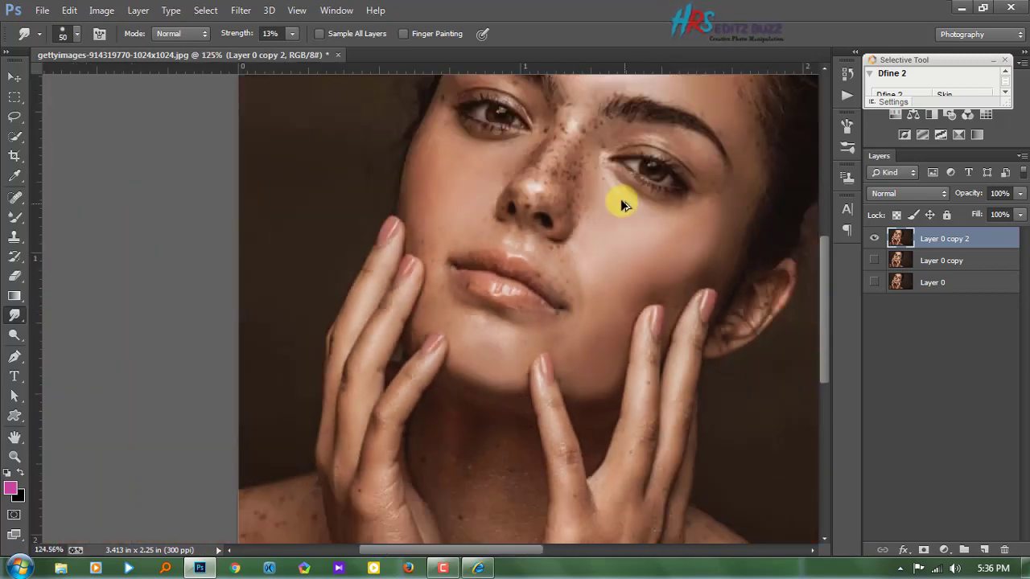
{"action": "scroll", "coordinate": [621, 202], "scroll_direction": "up", "scroll_amount": 3}
{"action": "mouse_move", "coordinate": [567, 357]}
{"action": "left_mouse_down"}
{"action": "mouse_move", "coordinate": [558, 316]}
{"action": "mouse_move", "coordinate": [501, 361]}
{"action": "mouse_move", "coordinate": [510, 306]}
{"action": "mouse_move", "coordinate": [577, 272]}
{"action": "mouse_move", "coordinate": [523, 292]}
{"action": "mouse_move", "coordinate": [505, 377]}
{"action": "left_mouse_up"}
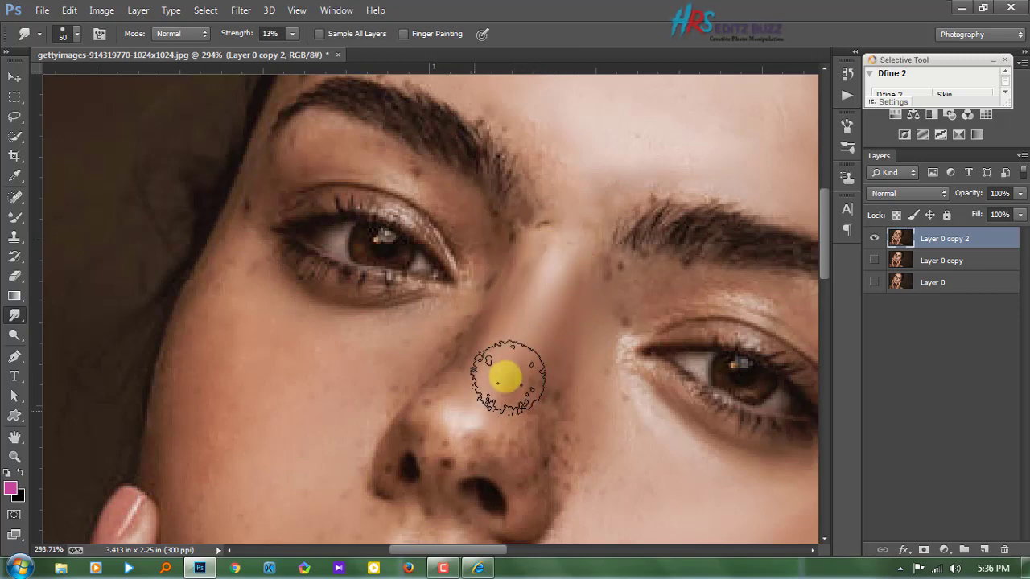
{"action": "scroll", "coordinate": [430, 338], "scroll_direction": "up", "scroll_amount": 2}
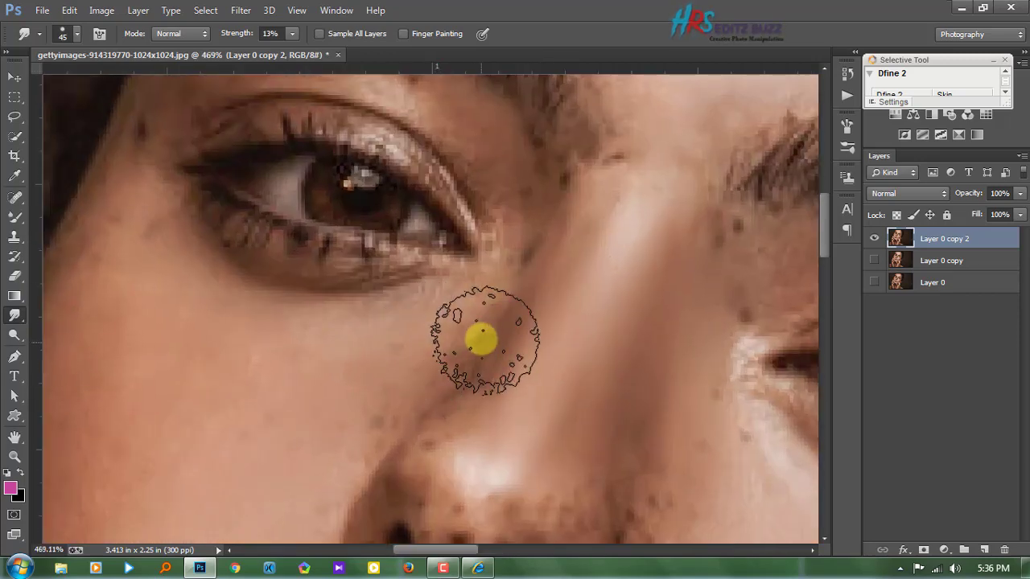
Step: Reduce the brush to 30 px and smooth the remaining skin texture under the eyes
{"action": "key", "text": "bracketleft"}
{"action": "key", "text": "bracketleft"}
{"action": "scroll", "coordinate": [440, 338], "scroll_direction": "down", "scroll_amount": 2}
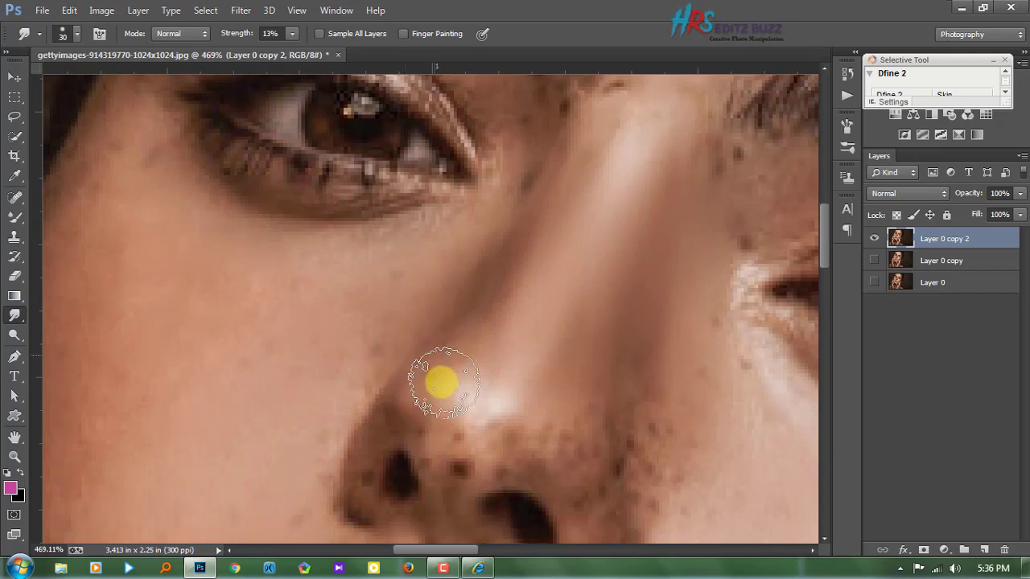
{"action": "scroll", "coordinate": [429, 419], "scroll_direction": "down", "scroll_amount": 2}
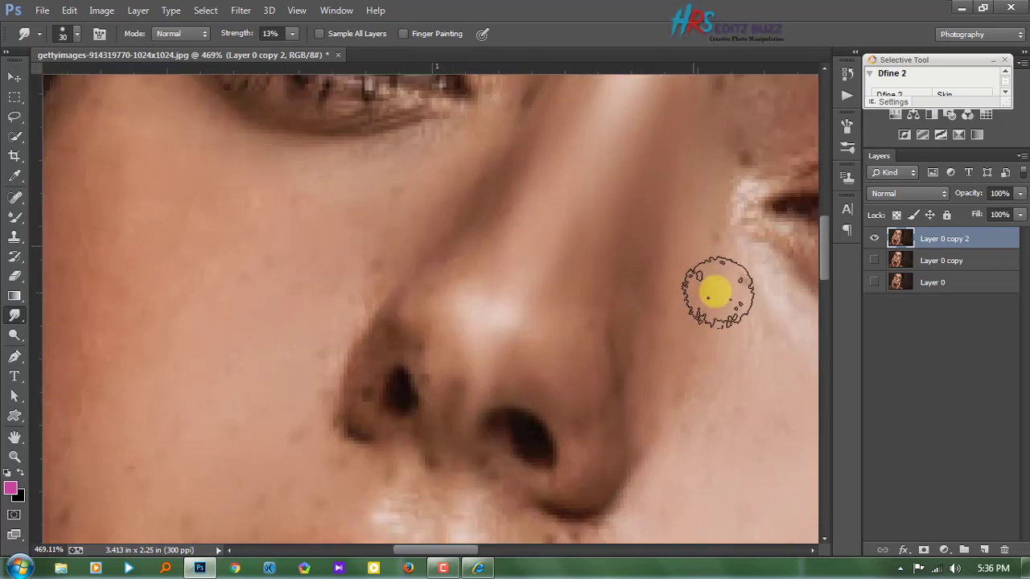
{"action": "scroll", "coordinate": [714, 328], "scroll_direction": "down", "scroll_amount": 2}
{"action": "scroll", "coordinate": [620, 402], "scroll_direction": "up", "scroll_amount": 2}
{"action": "scroll", "coordinate": [386, 299], "scroll_direction": "down", "scroll_amount": 2}
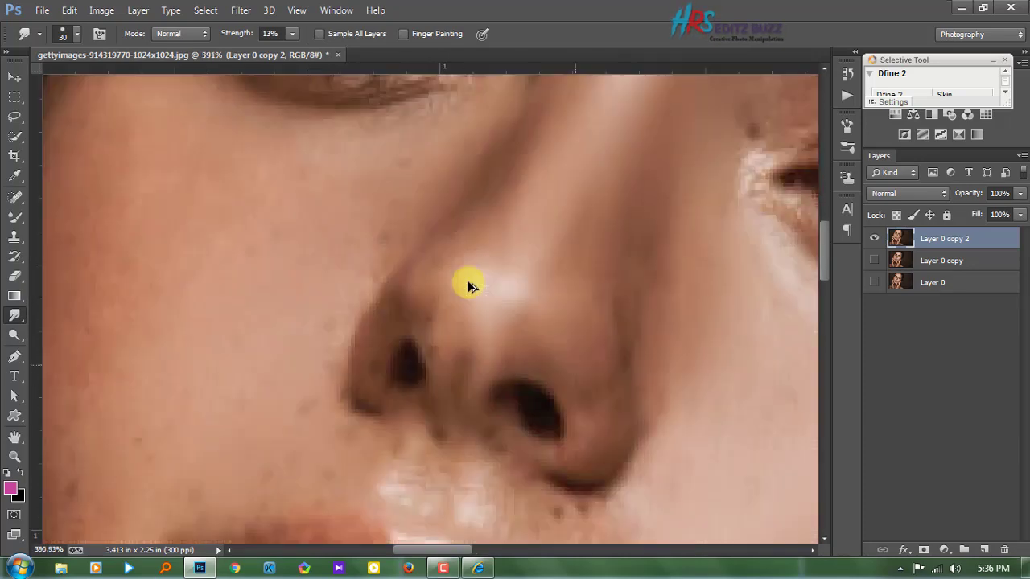
{"action": "scroll", "coordinate": [469, 281], "scroll_direction": "down", "scroll_amount": 1}
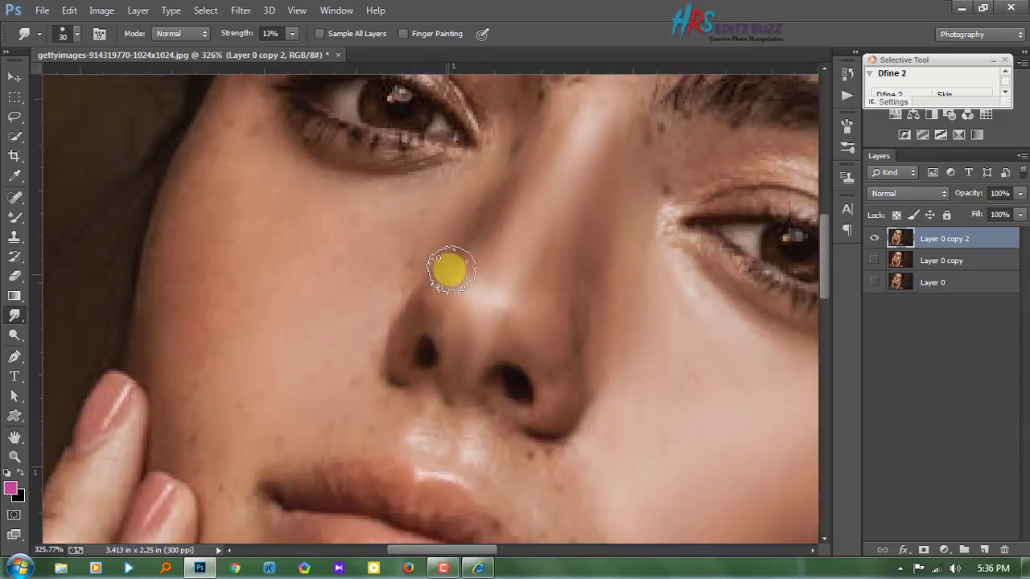
{"action": "scroll", "coordinate": [388, 211], "scroll_direction": "down", "scroll_amount": 2}
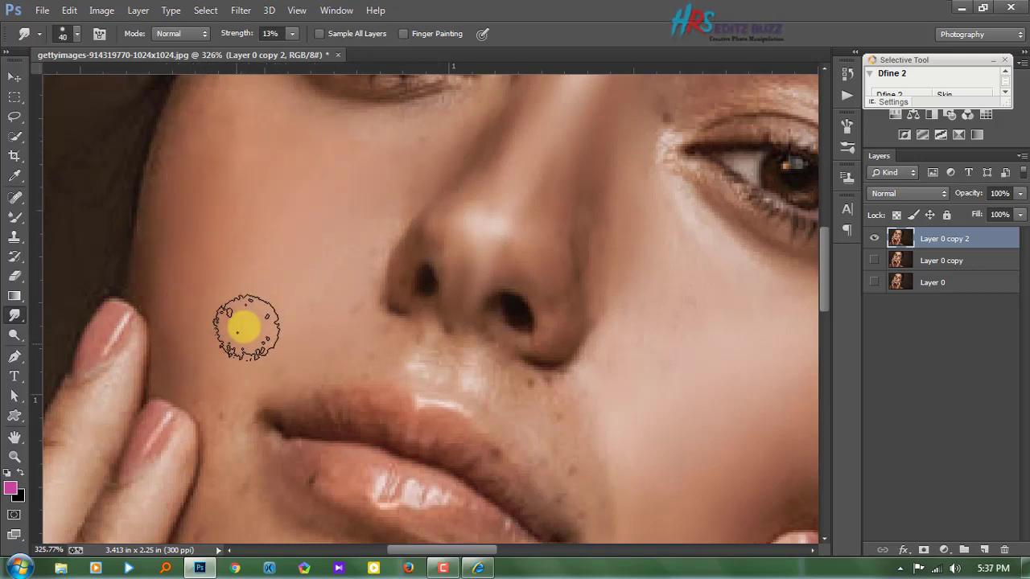
{"action": "scroll", "coordinate": [172, 113], "scroll_direction": "down", "scroll_amount": 3}
{"action": "scroll", "coordinate": [175, 298], "scroll_direction": "up", "scroll_amount": 2}
{"action": "scroll", "coordinate": [175, 297], "scroll_direction": "up", "scroll_amount": 2}
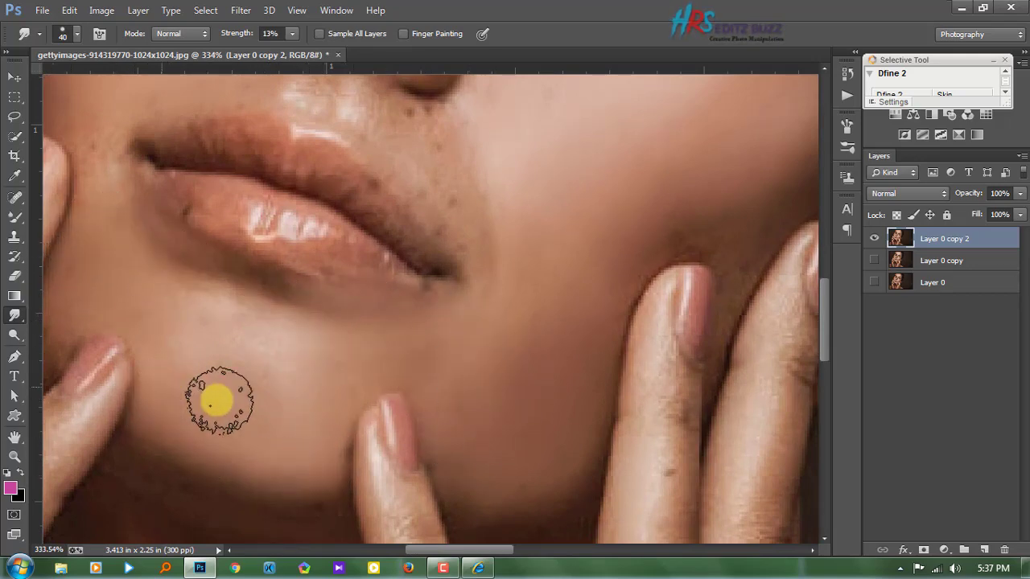
{"action": "scroll", "coordinate": [306, 149], "scroll_direction": "down", "scroll_amount": 2}
{"action": "scroll", "coordinate": [298, 317], "scroll_direction": "down", "scroll_amount": 3}
{"action": "scroll", "coordinate": [299, 317], "scroll_direction": "up", "scroll_amount": 3}
{"action": "scroll", "coordinate": [453, 168], "scroll_direction": "up", "scroll_amount": 1}
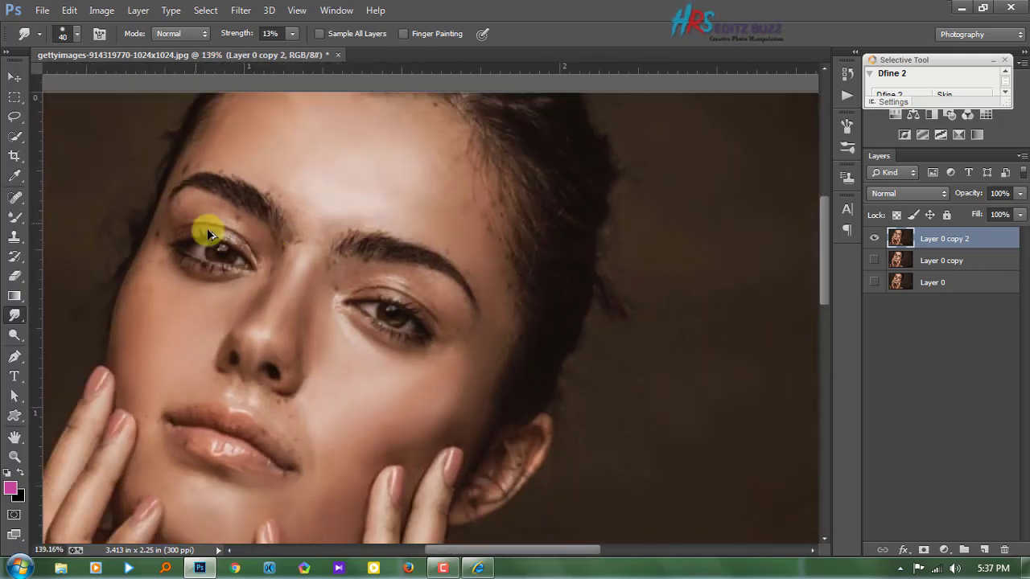
{"action": "scroll", "coordinate": [208, 235], "scroll_direction": "up", "scroll_amount": 3}
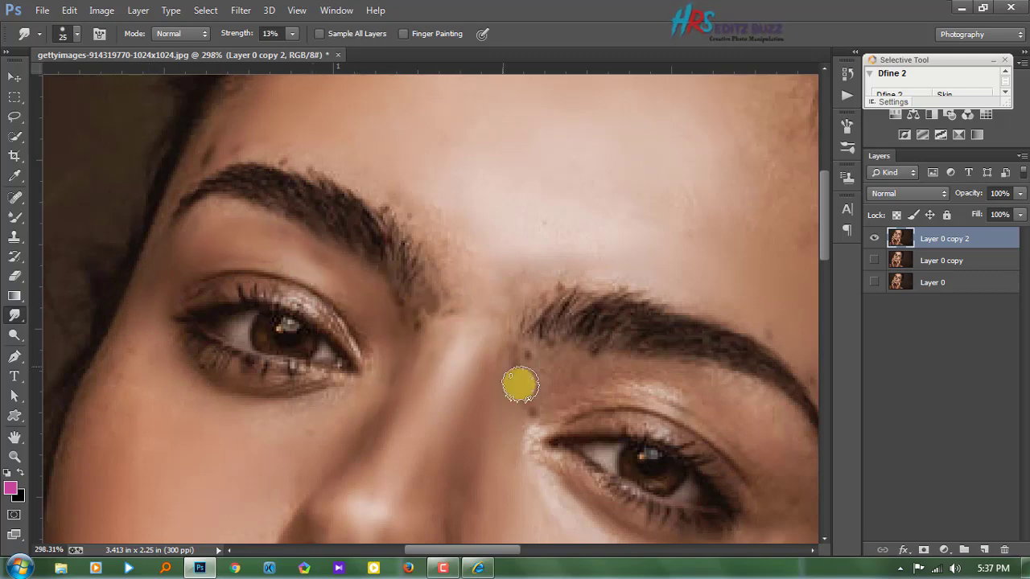
{"action": "scroll", "coordinate": [215, 277], "scroll_direction": "down", "scroll_amount": 2}
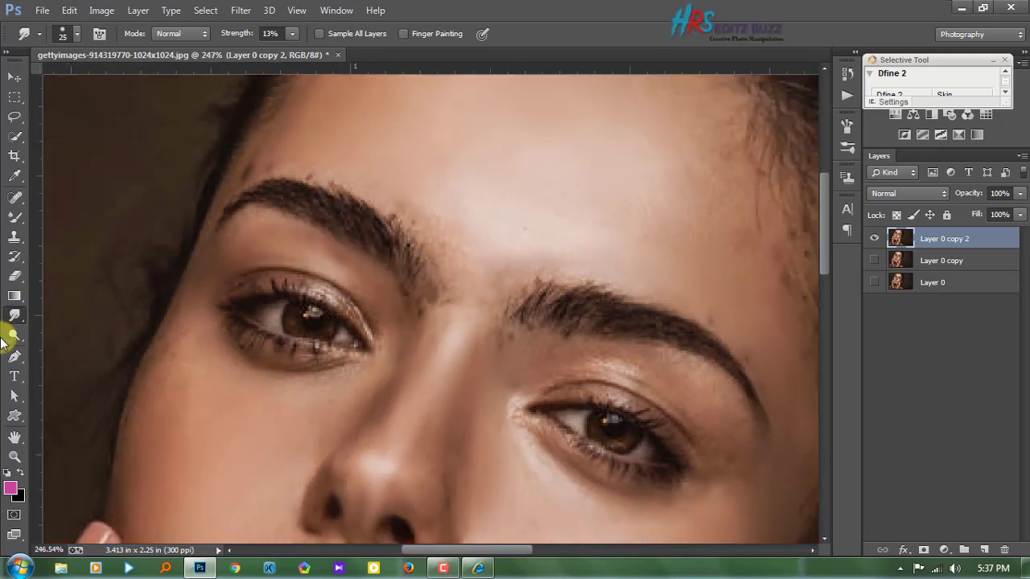
{"action": "scroll", "coordinate": [632, 388], "scroll_direction": "up", "scroll_amount": 2}
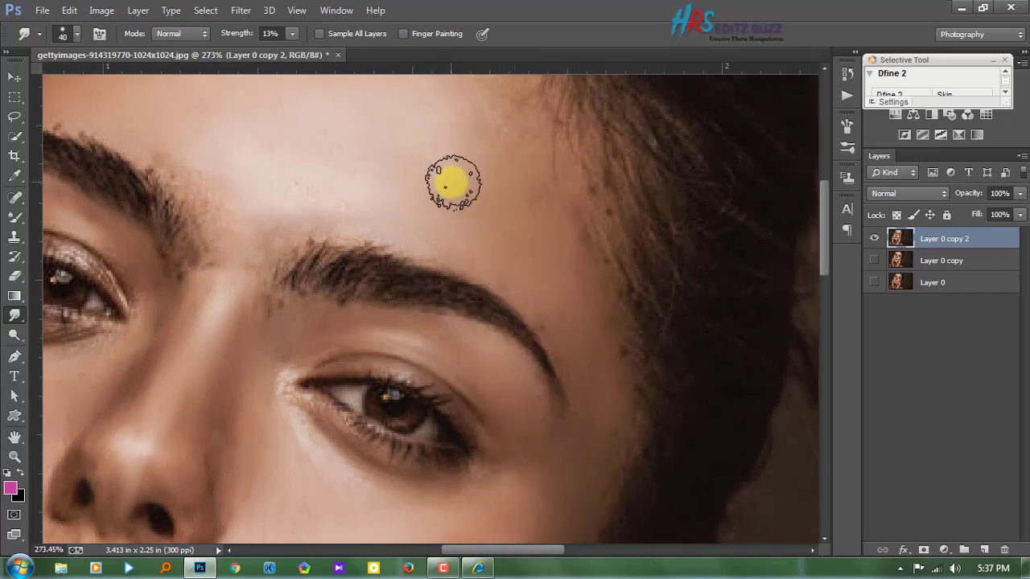
{"action": "scroll", "coordinate": [324, 328], "scroll_direction": "up", "scroll_amount": 3}
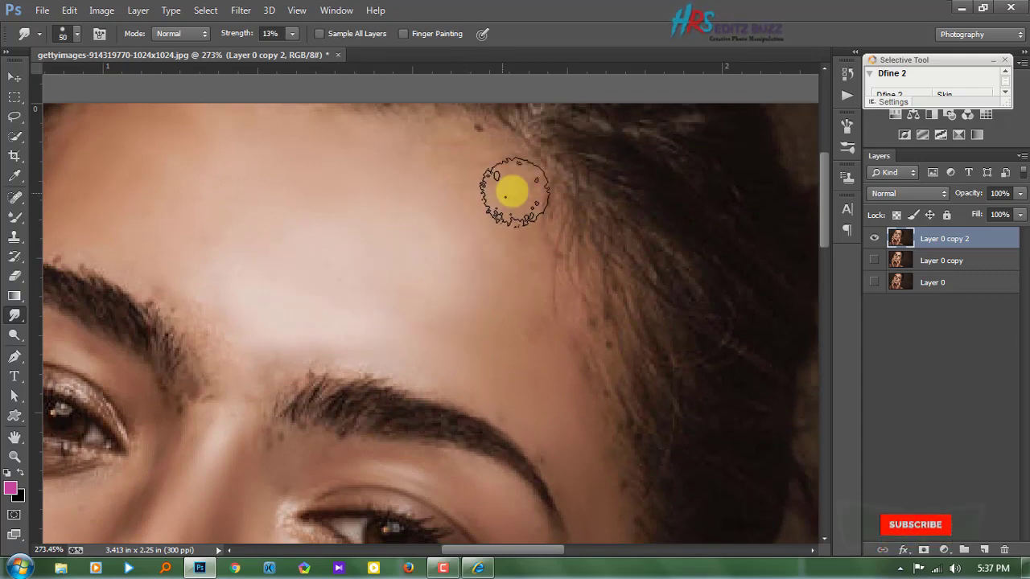
{"action": "scroll", "coordinate": [434, 173], "scroll_direction": "up", "scroll_amount": 2}
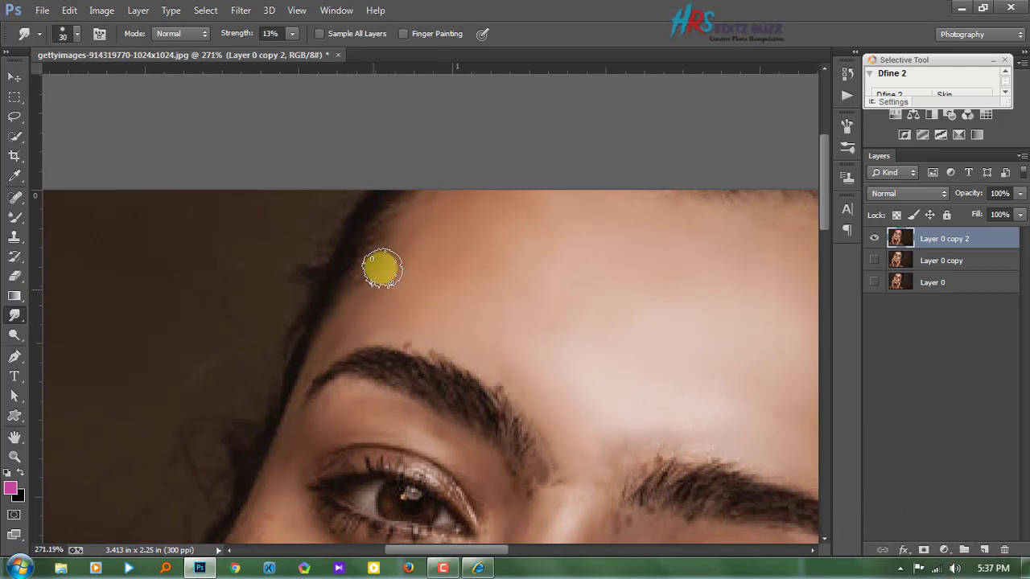
Step: Fit the portrait, zoom to the nose, and smudge under the nostril toward the lip corners with a smaller brush
{"action": "key", "text": "ctrl+0"}
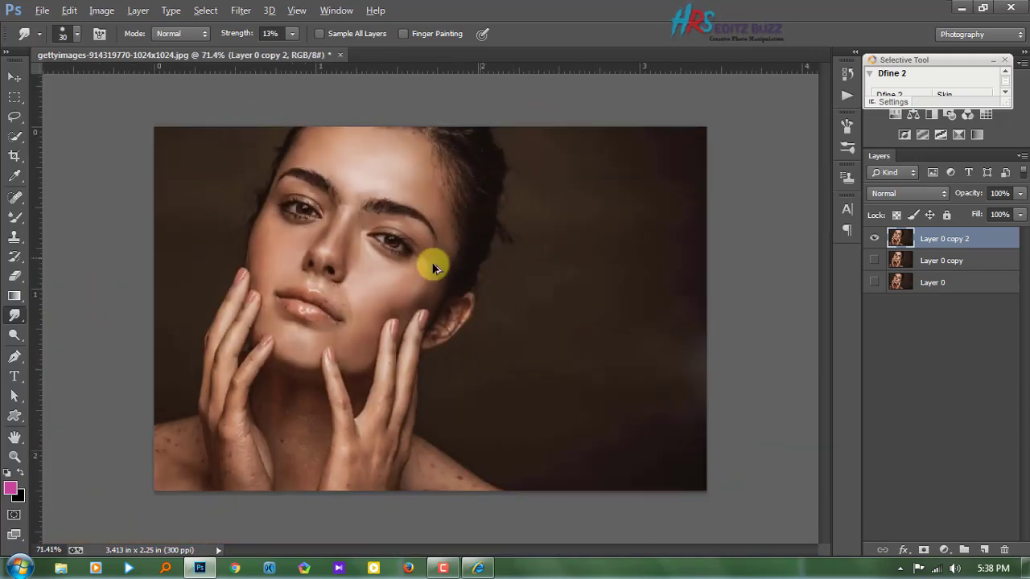
{"action": "scroll", "coordinate": [575, 238], "scroll_direction": "up", "scroll_amount": 8}
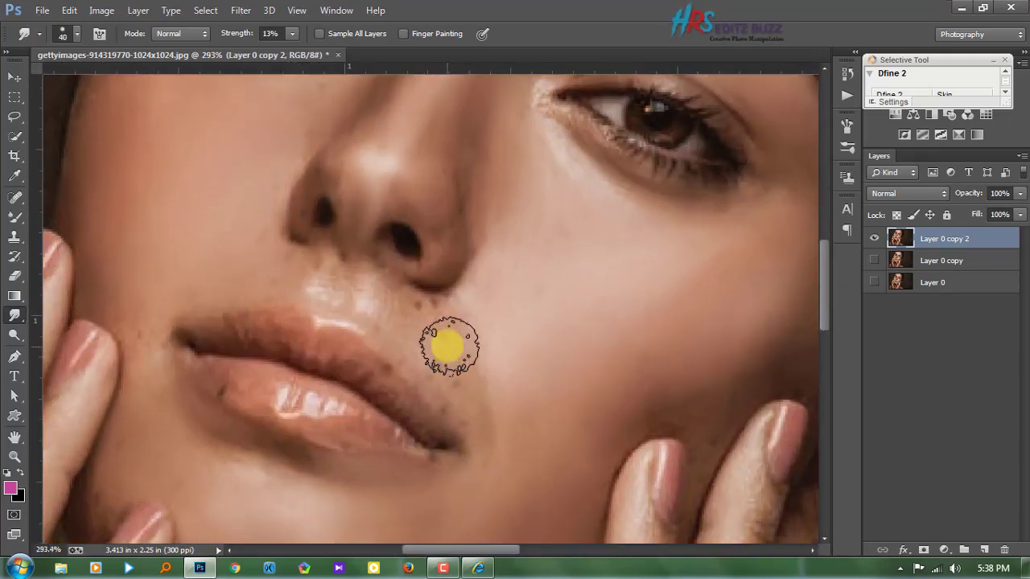
{"action": "scroll", "coordinate": [429, 282], "scroll_direction": "up", "scroll_amount": 3}
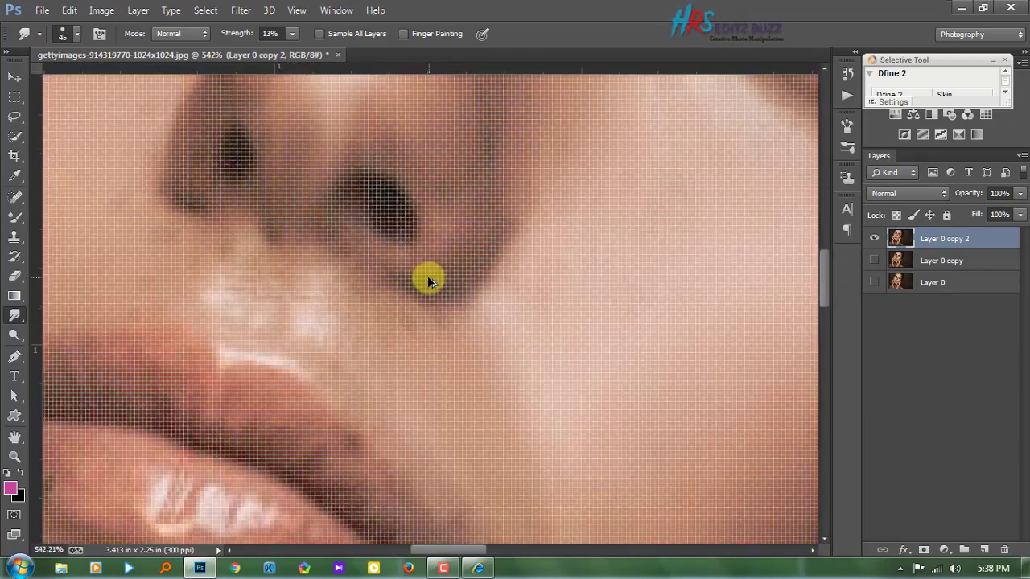
{"action": "scroll", "coordinate": [428, 282], "scroll_direction": "down", "scroll_amount": 4}
{"action": "scroll", "coordinate": [436, 344], "scroll_direction": "up", "scroll_amount": 4}
{"action": "key", "text": "bracketleft"}
{"action": "key", "text": "bracketleft"}
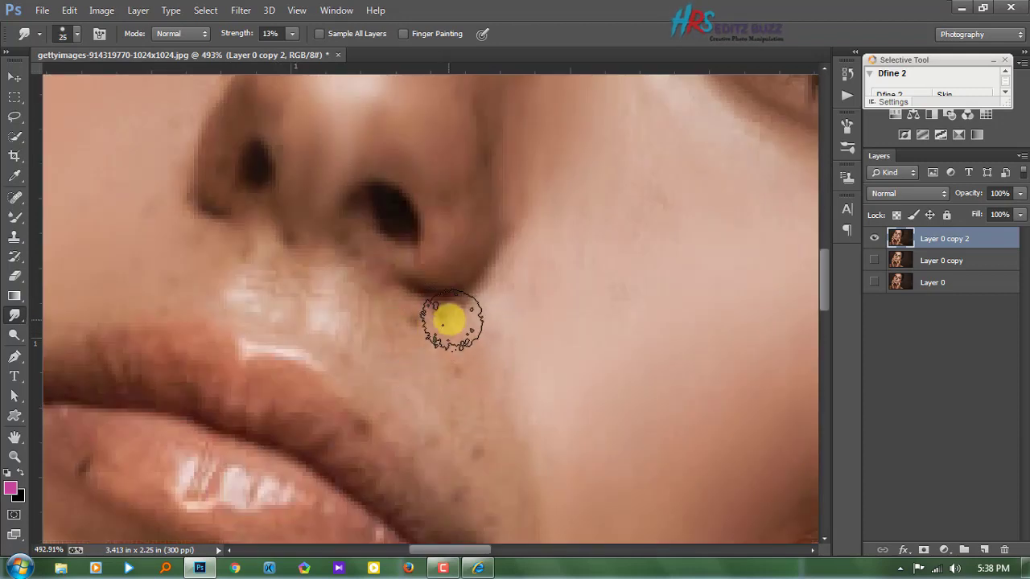
{"action": "mouse_move", "coordinate": [450, 322]}
{"action": "left_mouse_down"}
{"action": "mouse_move", "coordinate": [437, 357]}
{"action": "mouse_move", "coordinate": [473, 412]}
{"action": "left_mouse_up"}
{"action": "scroll", "coordinate": [494, 371], "scroll_direction": "down", "scroll_amount": 3}
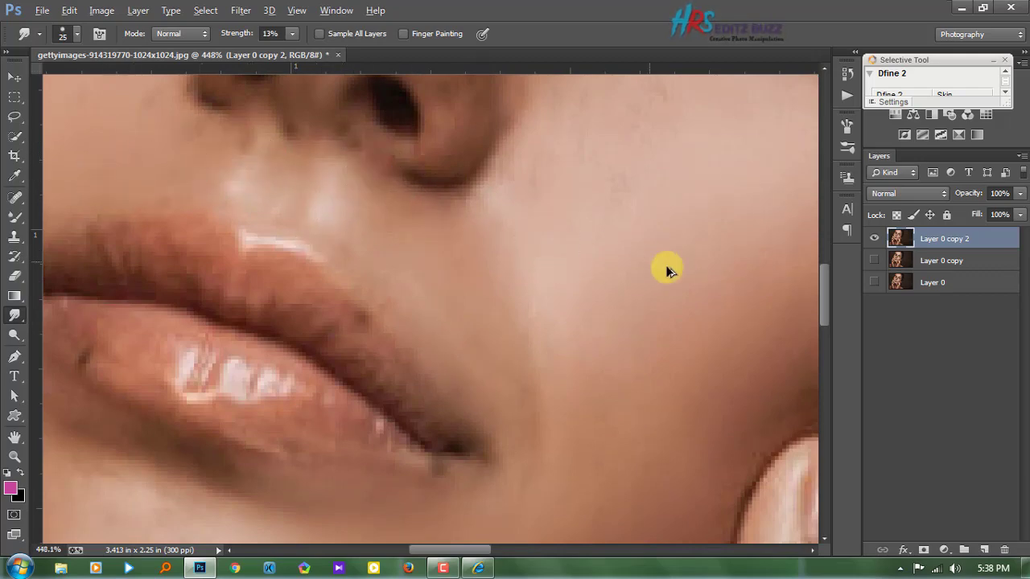
{"action": "scroll", "coordinate": [662, 269], "scroll_direction": "up", "scroll_amount": 2}
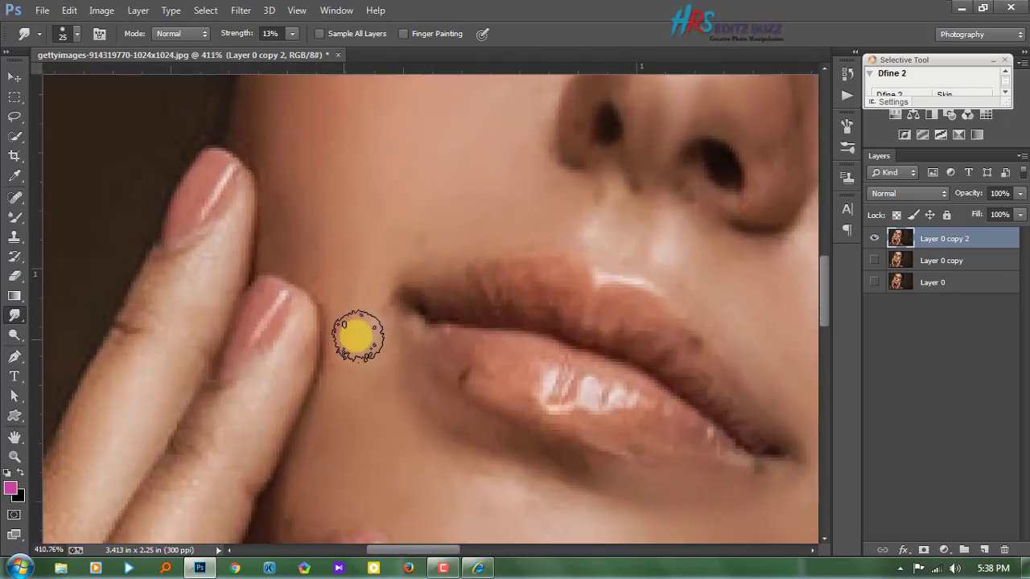
{"action": "scroll", "coordinate": [402, 393], "scroll_direction": "down", "scroll_amount": 3}
{"action": "scroll", "coordinate": [239, 460], "scroll_direction": "up", "scroll_amount": 3}
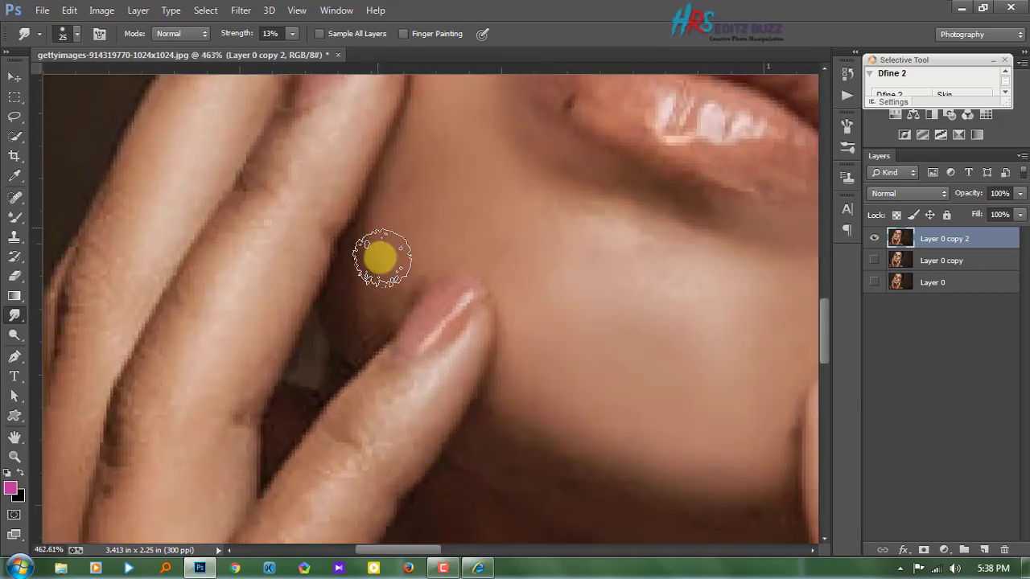
{"action": "scroll", "coordinate": [415, 225], "scroll_direction": "down", "scroll_amount": 2}
Step: Smudge the freckled skin on the shoulder with three blending strokes
{"action": "scroll", "coordinate": [563, 248], "scroll_direction": "down", "scroll_amount": 5}
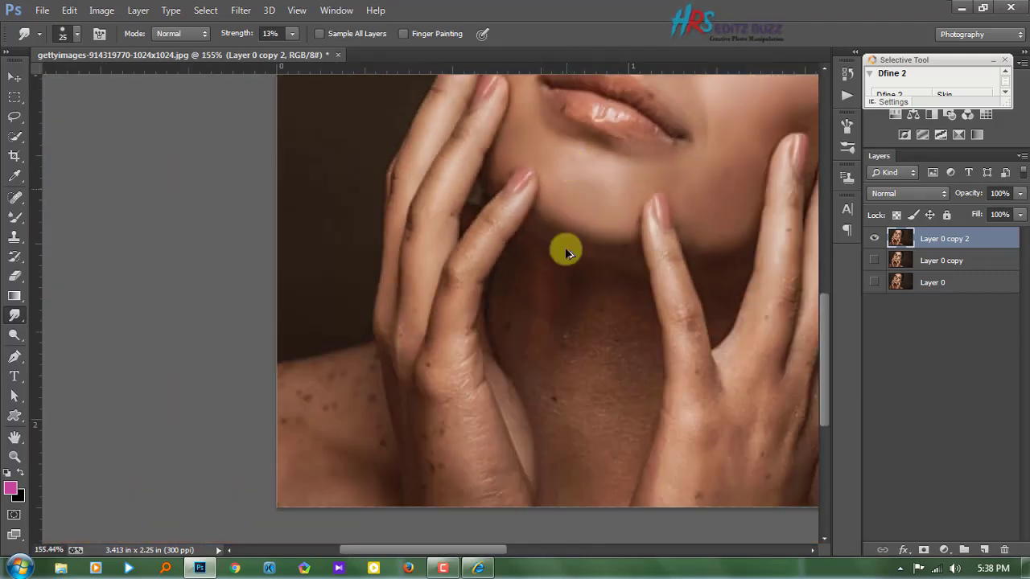
{"action": "scroll", "coordinate": [531, 335], "scroll_direction": "up", "scroll_amount": 1}
{"action": "scroll", "coordinate": [204, 319], "scroll_direction": "up", "scroll_amount": 3}
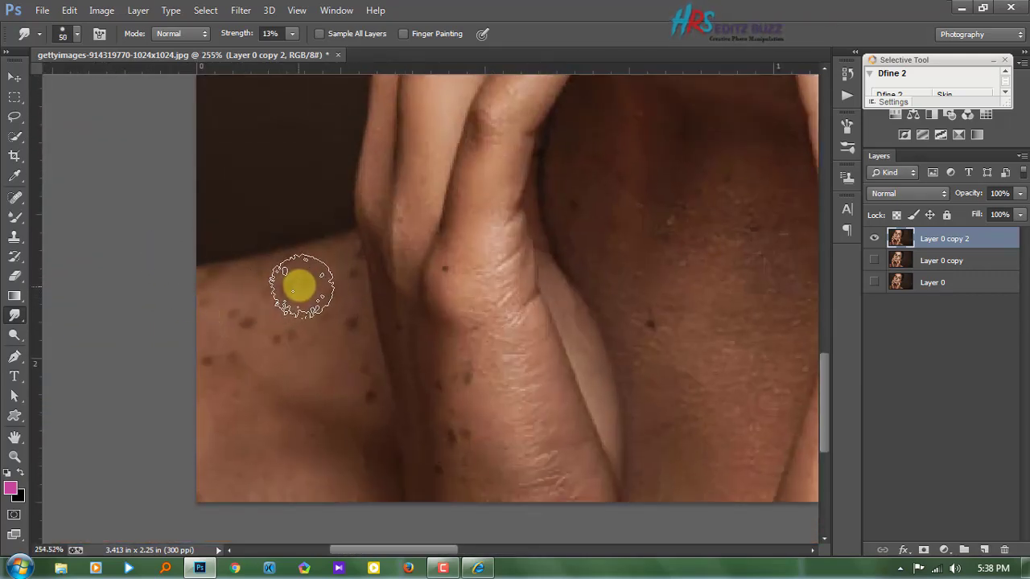
{"action": "left_click_drag", "start_coordinate": [300, 284], "coordinate": [235, 307]}
{"action": "left_click_drag", "start_coordinate": [341, 267], "coordinate": [165, 322]}
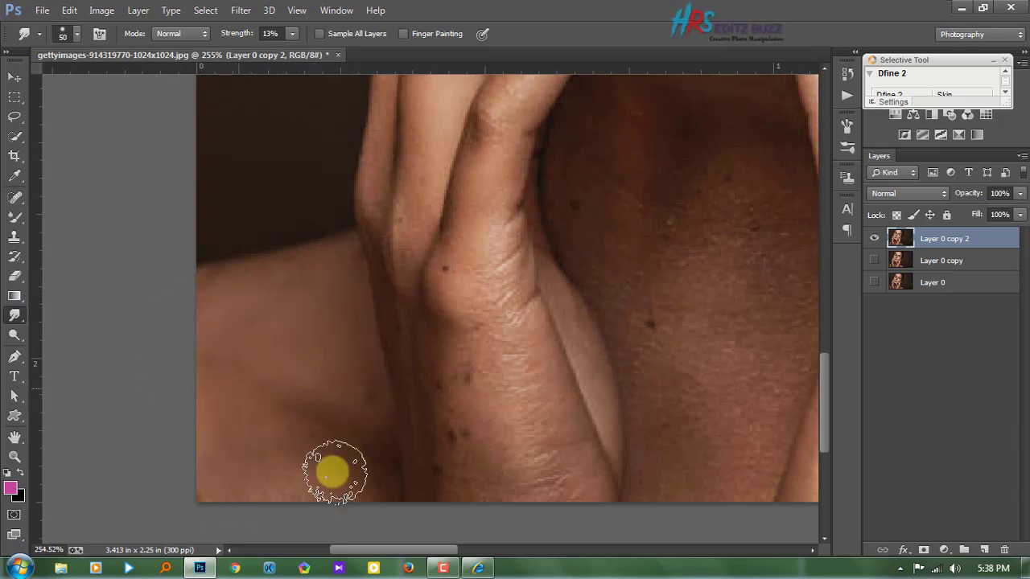
{"action": "mouse_move", "coordinate": [345, 485]}
{"action": "left_mouse_down"}
{"action": "mouse_move", "coordinate": [252, 448]}
{"action": "mouse_move", "coordinate": [349, 386]}
{"action": "mouse_move", "coordinate": [346, 334]}
{"action": "mouse_move", "coordinate": [214, 278]}
{"action": "mouse_move", "coordinate": [271, 405]}
{"action": "left_mouse_up"}
Step: Smooth the spotty neck skin texture, adjusting the brush size between strokes
{"action": "scroll", "coordinate": [271, 405], "scroll_direction": "down", "scroll_amount": 3}
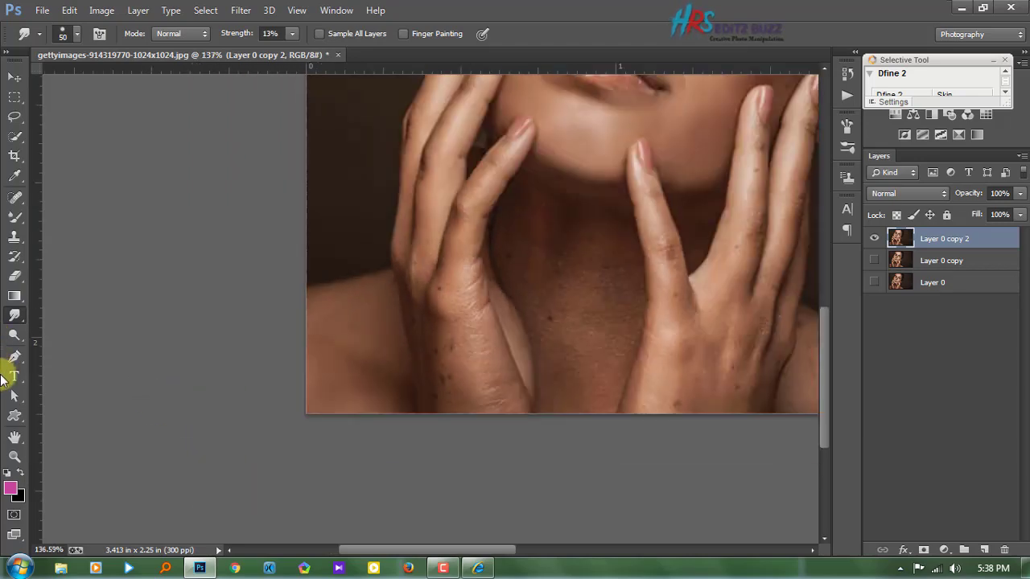
{"action": "scroll", "coordinate": [573, 370], "scroll_direction": "up", "scroll_amount": 3}
{"action": "scroll", "coordinate": [437, 363], "scroll_direction": "up", "scroll_amount": 1}
{"action": "key", "text": "bracketright"}
{"action": "key", "text": "bracketright"}
{"action": "key", "text": "bracketright"}
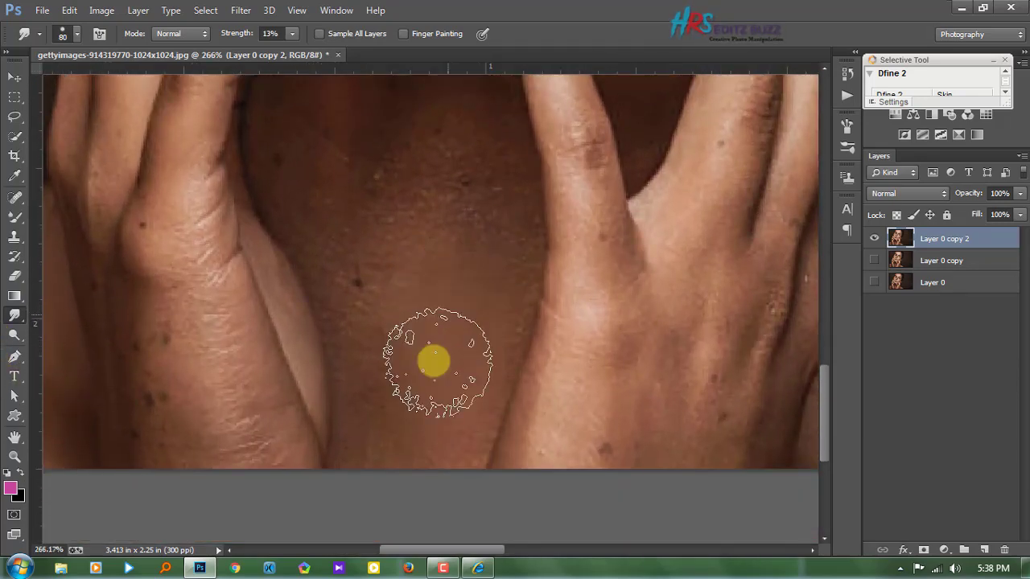
{"action": "mouse_move", "coordinate": [436, 363]}
{"action": "left_mouse_down"}
{"action": "mouse_move", "coordinate": [437, 384]}
{"action": "mouse_move", "coordinate": [467, 340]}
{"action": "mouse_move", "coordinate": [451, 363]}
{"action": "mouse_move", "coordinate": [356, 285]}
{"action": "left_mouse_up"}
{"action": "scroll", "coordinate": [356, 285], "scroll_direction": "up", "scroll_amount": 5}
{"action": "key", "text": "bracketleft"}
{"action": "key", "text": "bracketleft"}
{"action": "key", "text": "bracketleft"}
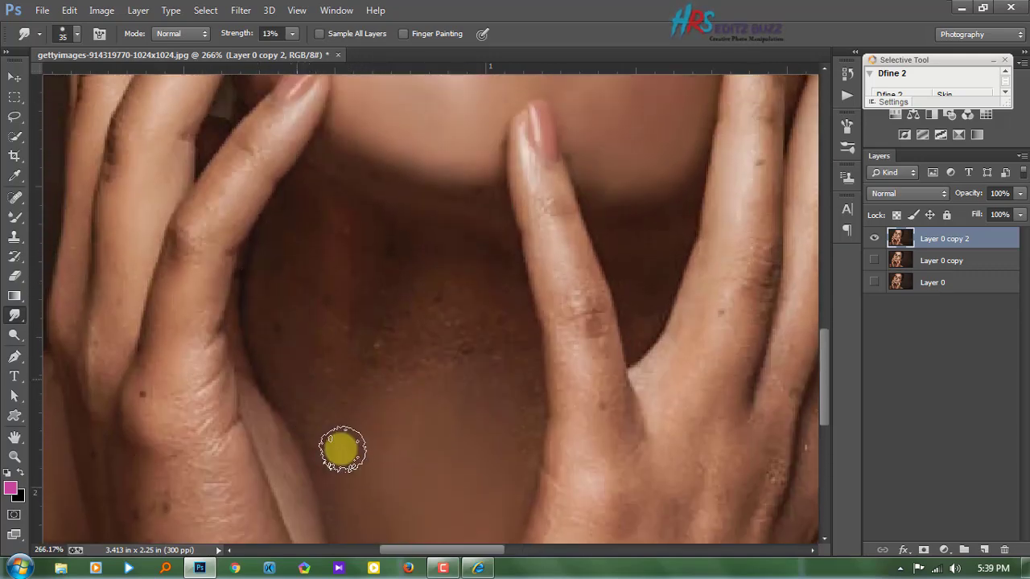
{"action": "left_click_drag", "start_coordinate": [393, 379], "coordinate": [470, 306]}
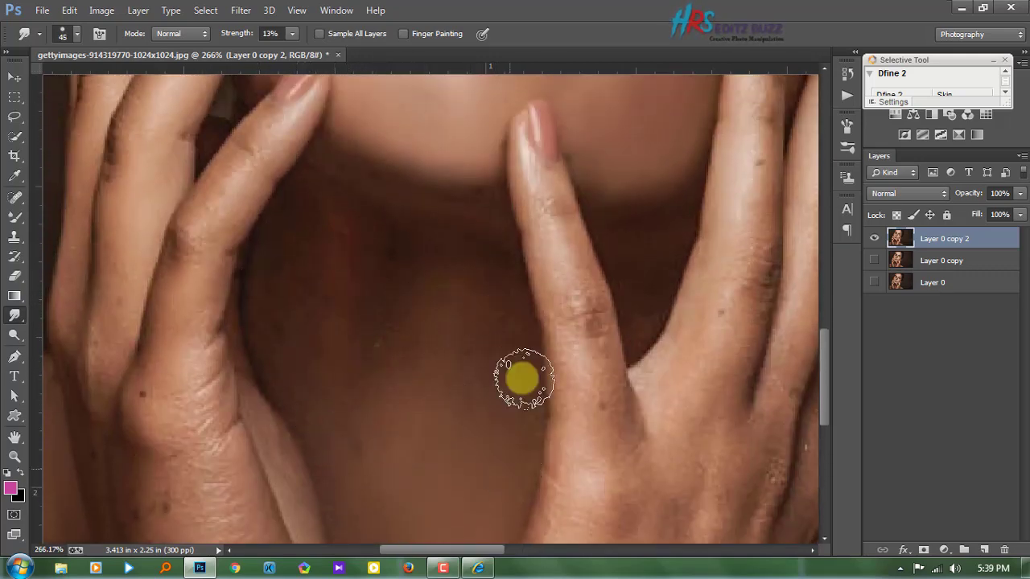
{"action": "mouse_move", "coordinate": [338, 211]}
{"action": "left_mouse_down"}
{"action": "mouse_move", "coordinate": [285, 346]}
{"action": "mouse_move", "coordinate": [349, 456]}
{"action": "mouse_move", "coordinate": [403, 345]}
{"action": "mouse_move", "coordinate": [333, 290]}
{"action": "mouse_move", "coordinate": [386, 290]}
{"action": "mouse_move", "coordinate": [414, 315]}
{"action": "mouse_move", "coordinate": [494, 256]}
{"action": "left_mouse_up"}
Step: With a larger brush, smooth away the dark spots on the shoulder
{"action": "scroll", "coordinate": [386, 290], "scroll_direction": "right", "scroll_amount": 5}
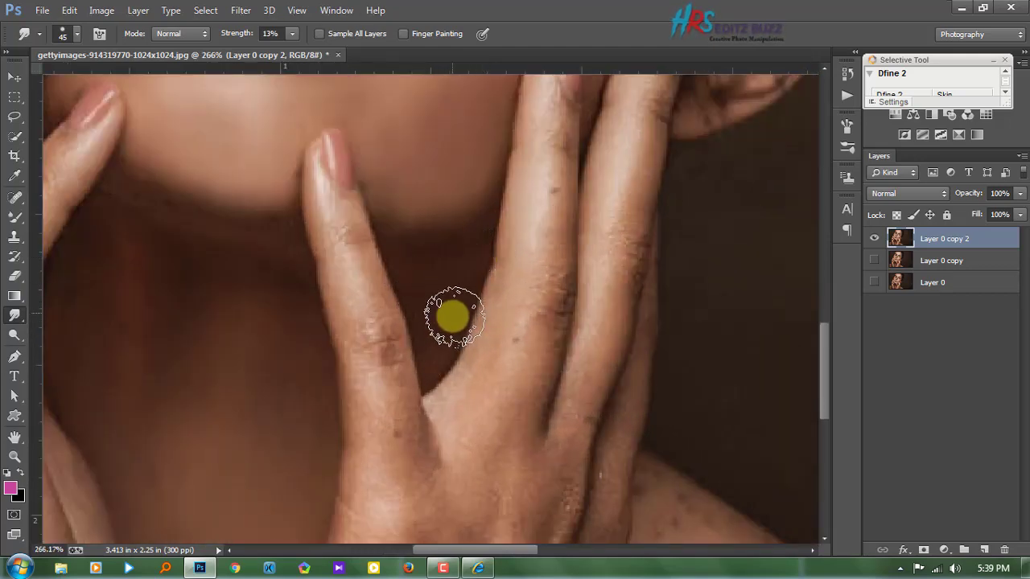
{"action": "scroll", "coordinate": [453, 316], "scroll_direction": "down", "scroll_amount": 3}
{"action": "scroll", "coordinate": [588, 467], "scroll_direction": "down", "scroll_amount": 5}
{"action": "scroll", "coordinate": [499, 356], "scroll_direction": "up", "scroll_amount": 3}
{"action": "key", "text": "bracketright"}
{"action": "key", "text": "bracketright"}
{"action": "key", "text": "bracketright"}
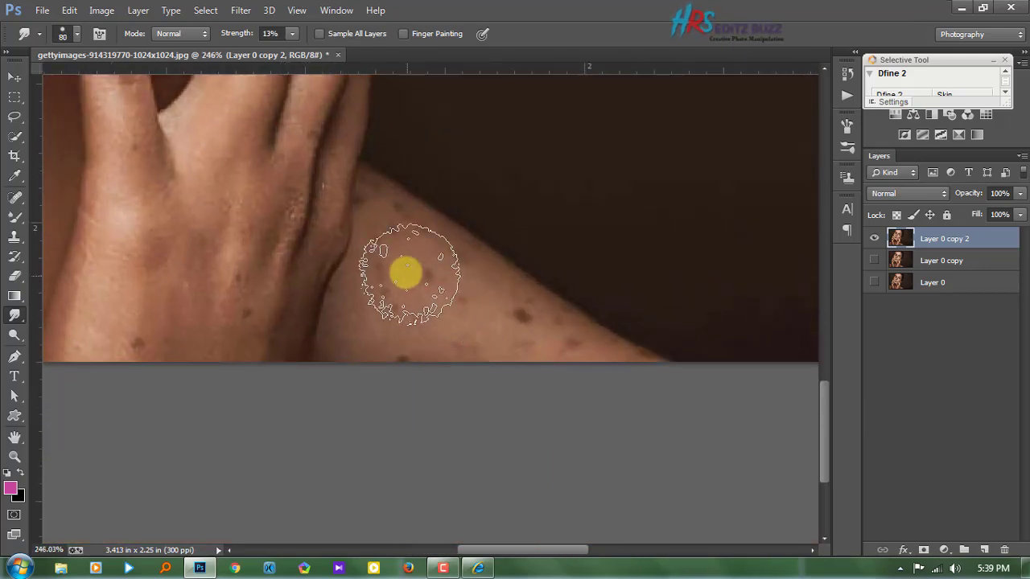
{"action": "mouse_move", "coordinate": [409, 273]}
{"action": "left_mouse_down"}
{"action": "mouse_move", "coordinate": [604, 361]}
{"action": "mouse_move", "coordinate": [427, 309]}
{"action": "mouse_move", "coordinate": [402, 357]}
{"action": "mouse_move", "coordinate": [392, 232]}
{"action": "left_mouse_up"}
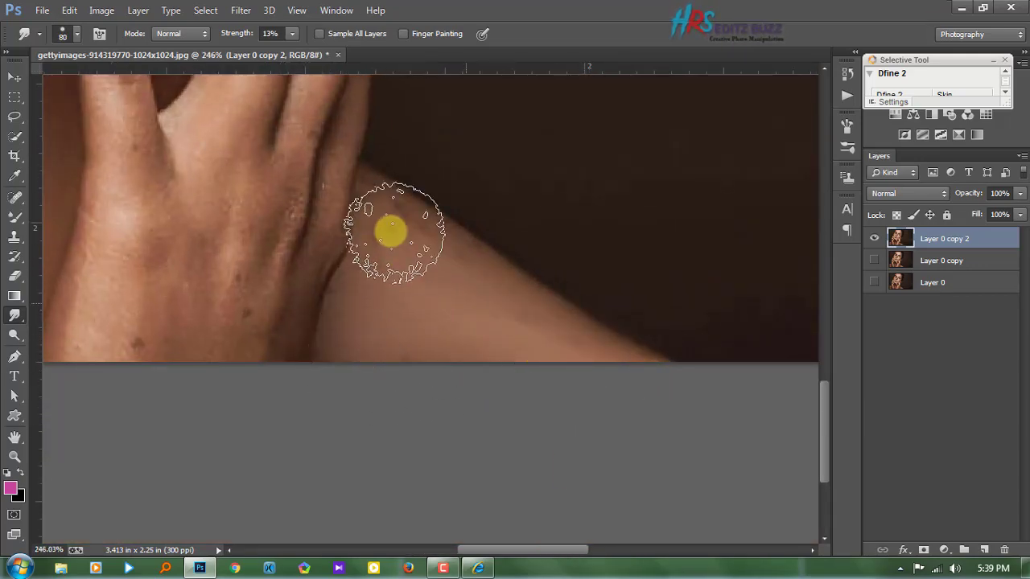
Step: With a smaller brush, smooth the left hand's wrinkles, then zoom toward the lower lip
{"action": "key", "text": "bracketleft"}
{"action": "key", "text": "bracketleft"}
{"action": "key", "text": "bracketleft"}
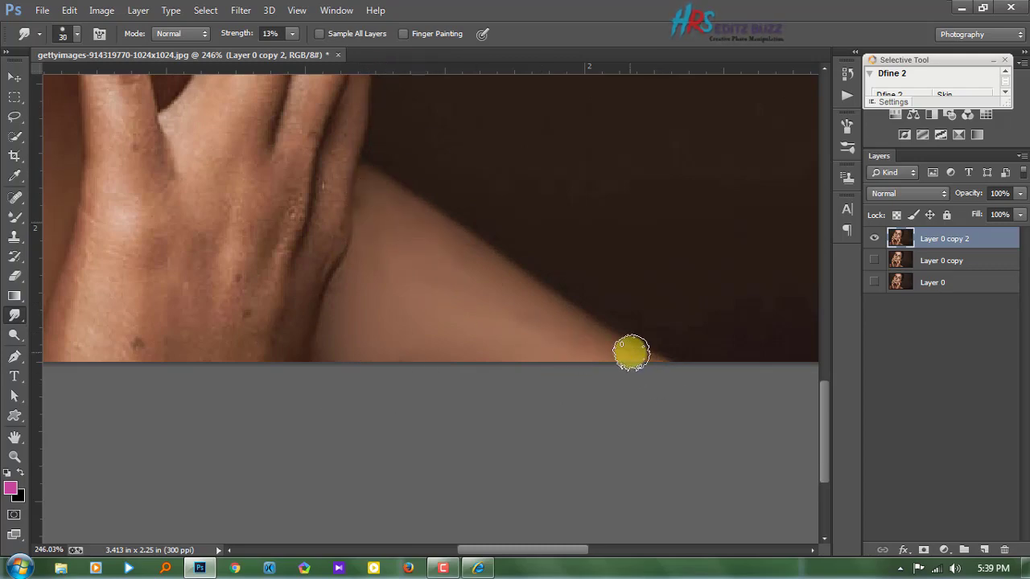
{"action": "scroll", "coordinate": [409, 409], "scroll_direction": "down", "scroll_amount": 10}
{"action": "scroll", "coordinate": [156, 496], "scroll_direction": "up", "scroll_amount": 5}
{"action": "scroll", "coordinate": [141, 468], "scroll_direction": "up", "scroll_amount": 3}
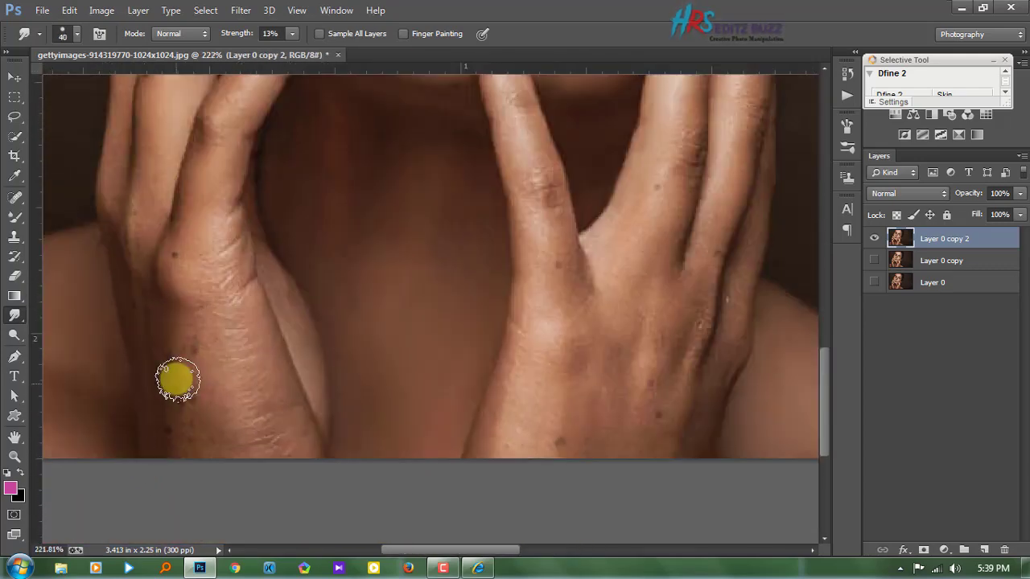
{"action": "mouse_move", "coordinate": [217, 358]}
{"action": "left_mouse_down"}
{"action": "mouse_move", "coordinate": [223, 311]}
{"action": "mouse_move", "coordinate": [161, 379]}
{"action": "mouse_move", "coordinate": [265, 460]}
{"action": "mouse_move", "coordinate": [285, 328]}
{"action": "left_mouse_up"}
{"action": "scroll", "coordinate": [294, 437], "scroll_direction": "up", "scroll_amount": 1}
{"action": "scroll", "coordinate": [184, 459], "scroll_direction": "up", "scroll_amount": 5}
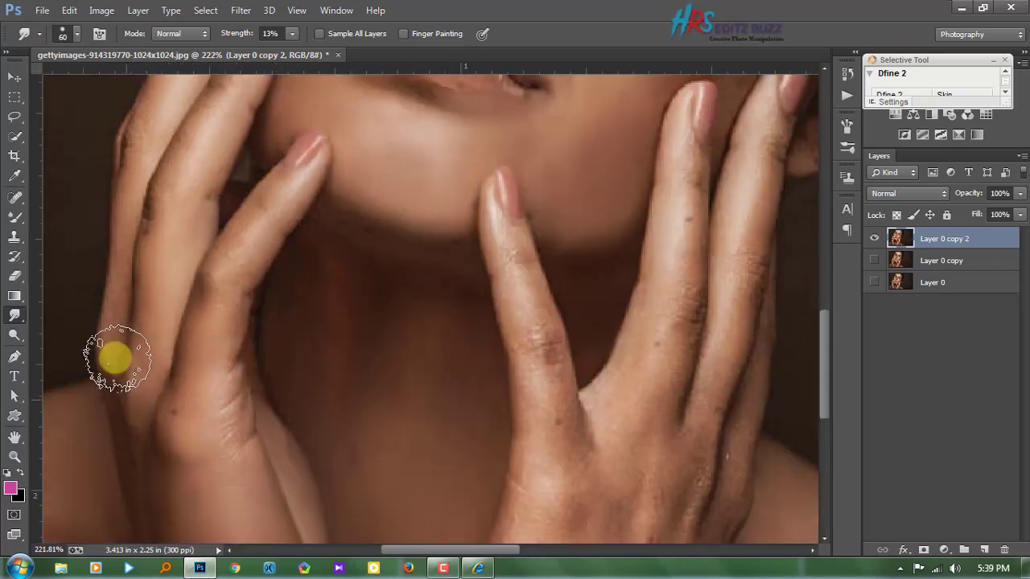
{"action": "scroll", "coordinate": [110, 354], "scroll_direction": "up", "scroll_amount": 4}
{"action": "scroll", "coordinate": [110, 349], "scroll_direction": "up", "scroll_amount": 2}
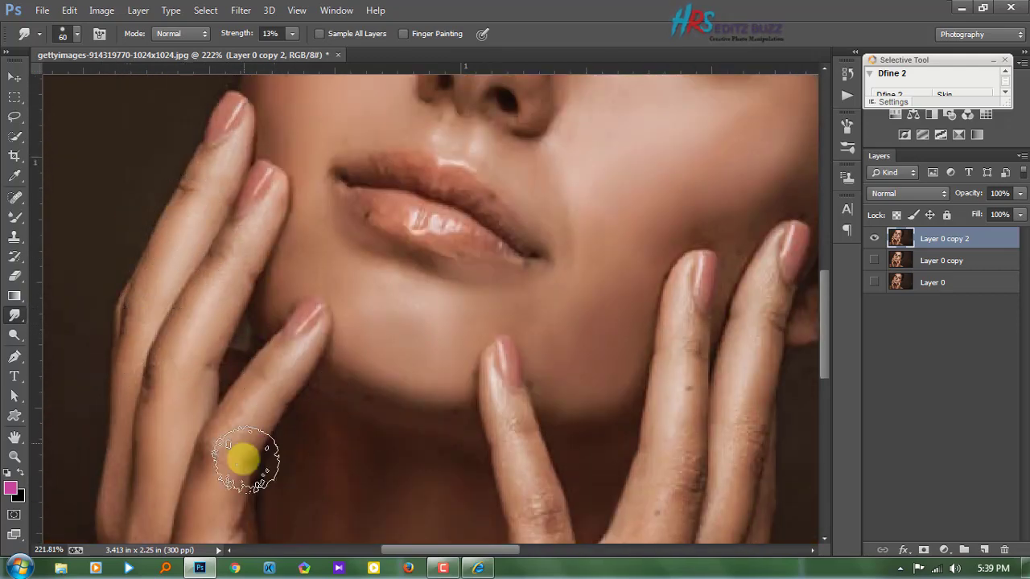
{"action": "scroll", "coordinate": [306, 455], "scroll_direction": "up", "scroll_amount": 5}
{"action": "key", "text": "bracketleft"}
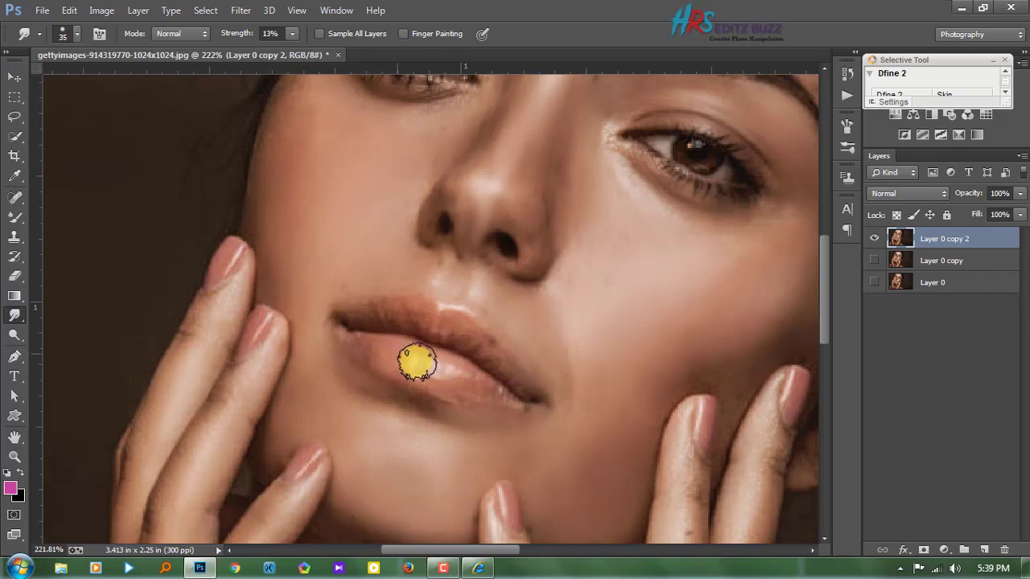
Step: Smudge-smooth the skin around the eye and cheek at 13% strength
{"action": "scroll", "coordinate": [426, 399], "scroll_direction": "down", "scroll_amount": 10}
{"action": "scroll", "coordinate": [439, 241], "scroll_direction": "up", "scroll_amount": 4}
{"action": "scroll", "coordinate": [542, 400], "scroll_direction": "up", "scroll_amount": 4}
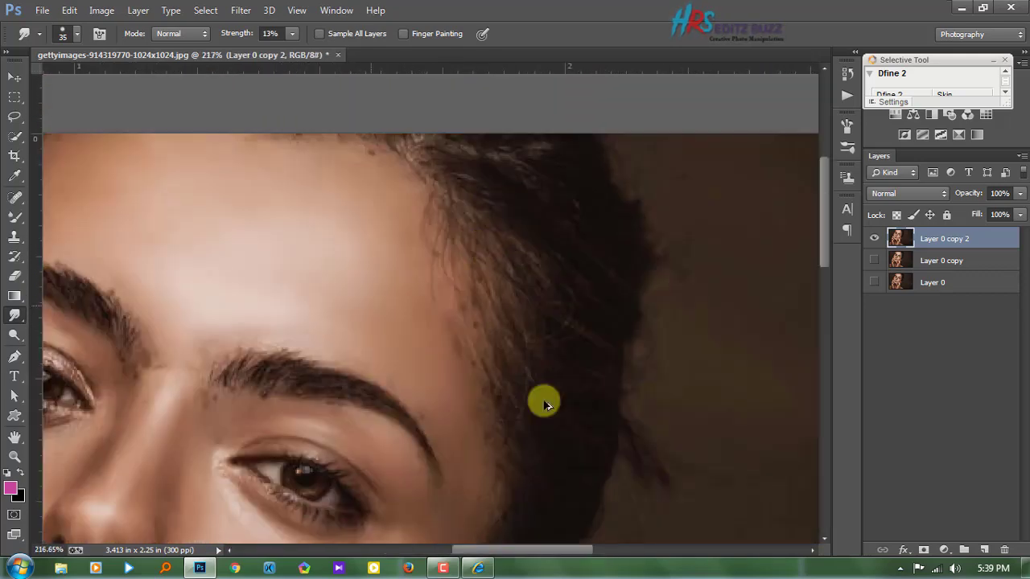
{"action": "scroll", "coordinate": [193, 333], "scroll_direction": "up", "scroll_amount": 3}
{"action": "scroll", "coordinate": [193, 332], "scroll_direction": "up", "scroll_amount": 3}
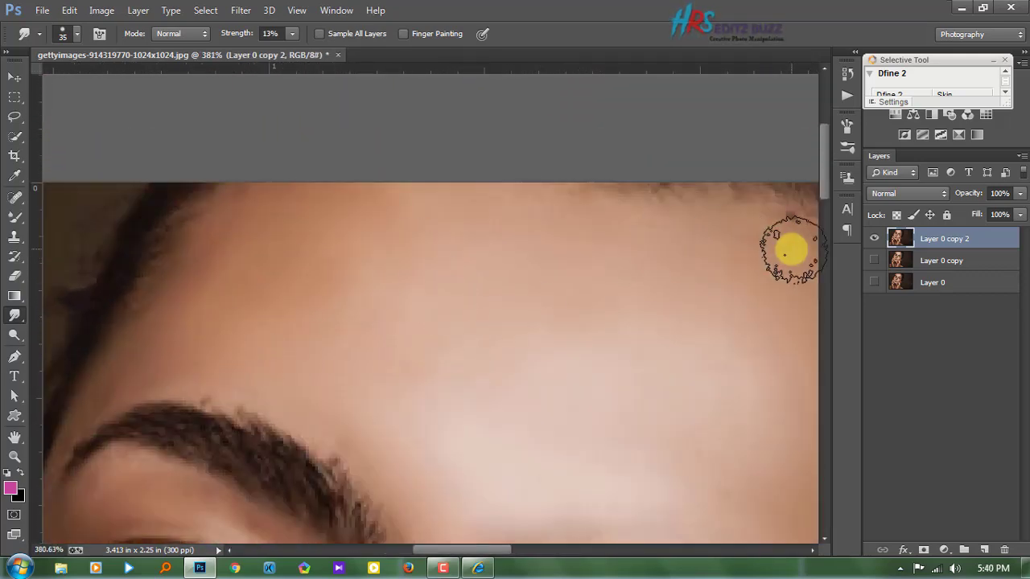
{"action": "scroll", "coordinate": [366, 231], "scroll_direction": "down", "scroll_amount": 5}
{"action": "scroll", "coordinate": [525, 271], "scroll_direction": "up", "scroll_amount": 3}
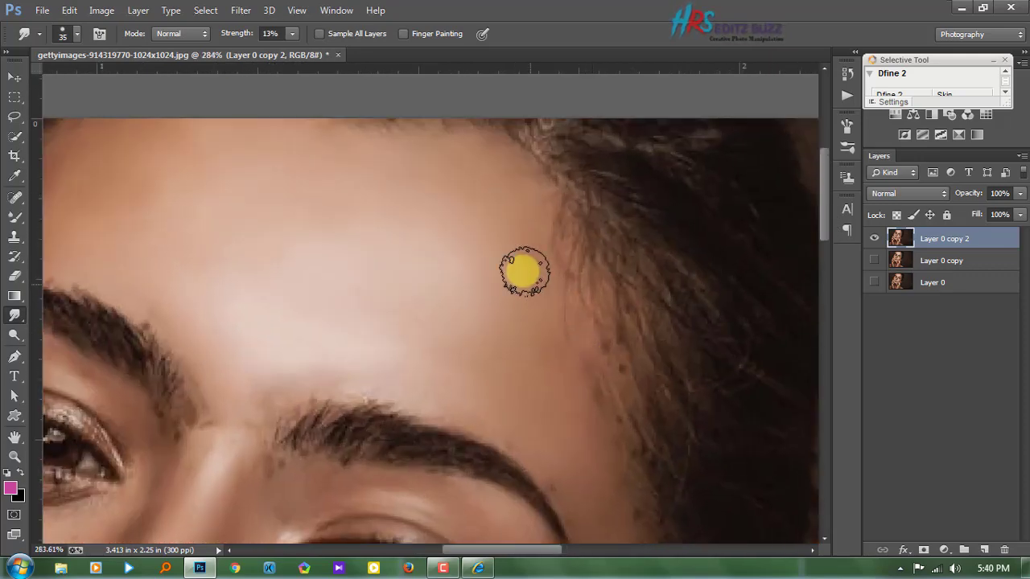
{"action": "scroll", "coordinate": [258, 402], "scroll_direction": "up", "scroll_amount": 2}
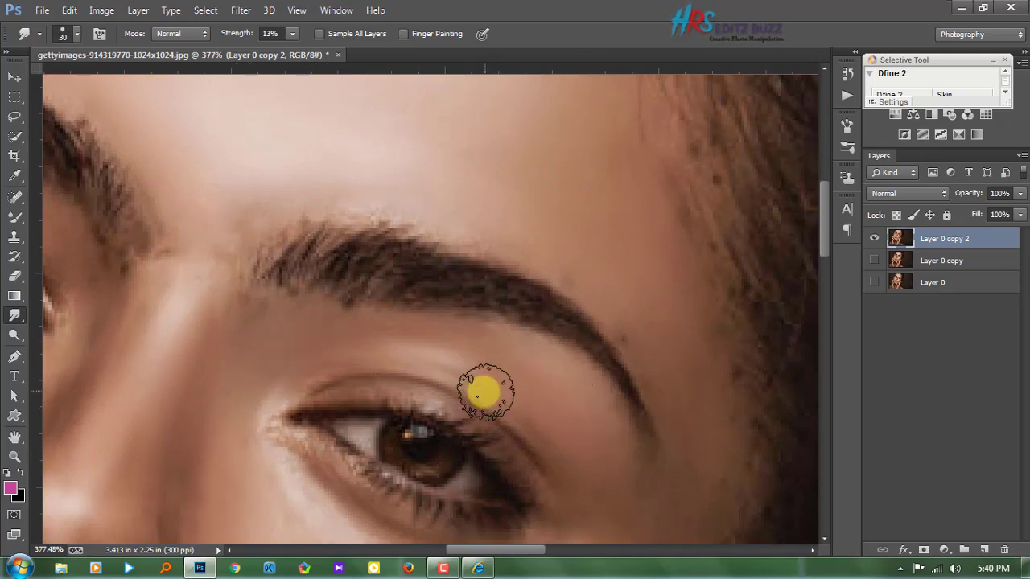
Step: Smudge the fingers and back of the hand, resizing the brush with [ and ]
{"action": "scroll", "coordinate": [279, 388], "scroll_direction": "down", "scroll_amount": 3}
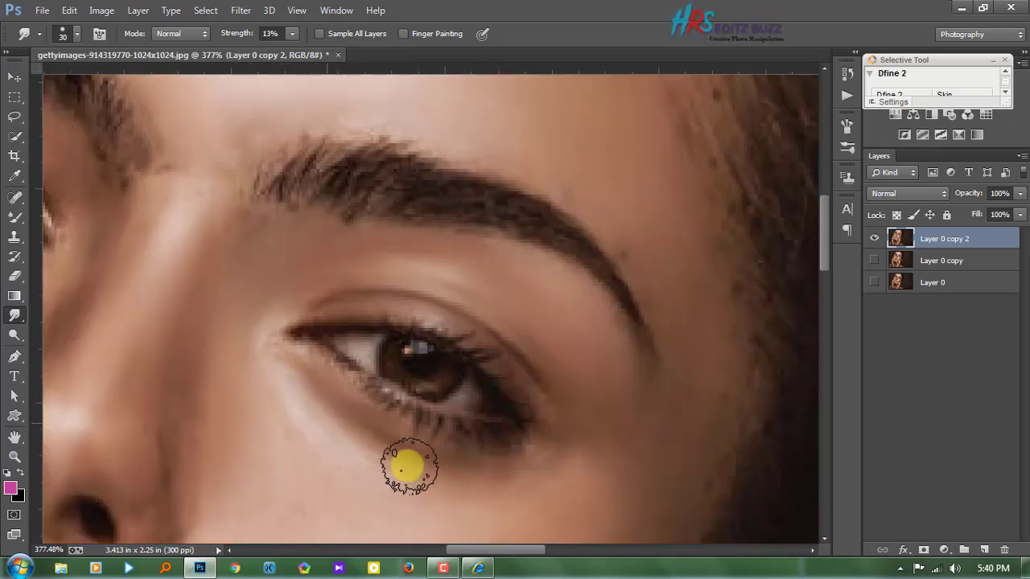
{"action": "scroll", "coordinate": [688, 382], "scroll_direction": "down", "scroll_amount": 3}
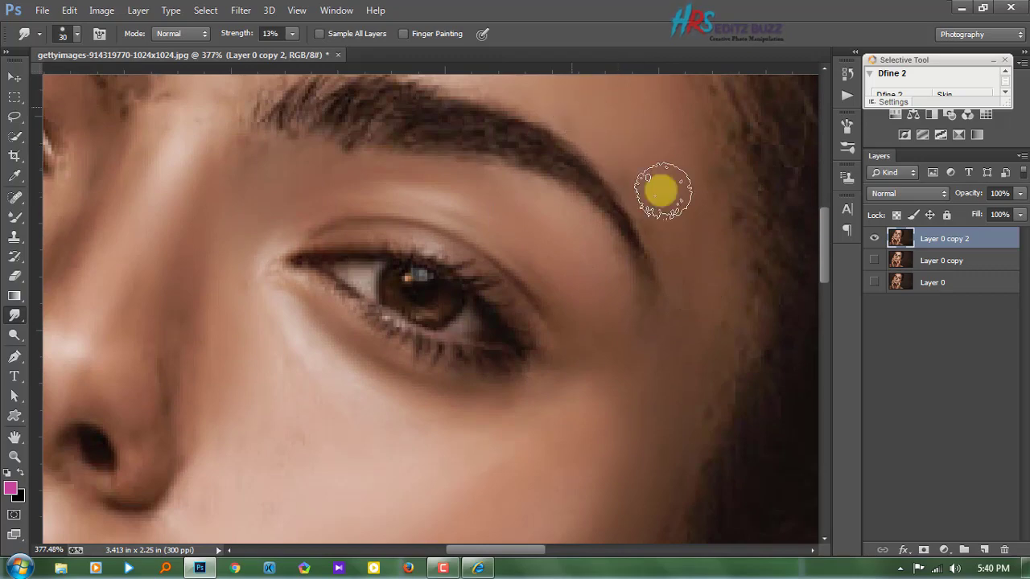
{"action": "scroll", "coordinate": [648, 376], "scroll_direction": "down", "scroll_amount": 3}
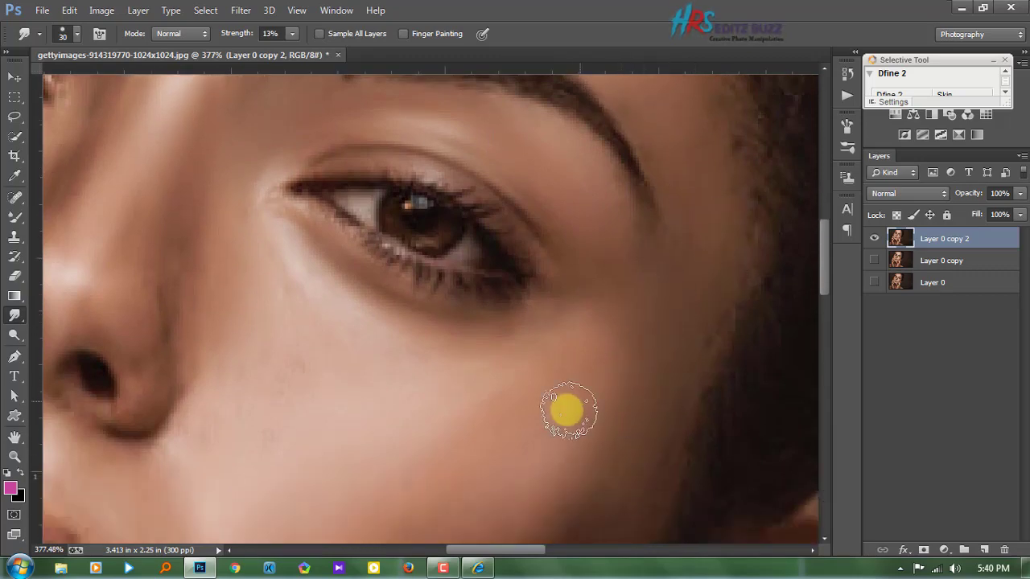
{"action": "scroll", "coordinate": [582, 313], "scroll_direction": "down", "scroll_amount": 4}
{"action": "scroll", "coordinate": [503, 450], "scroll_direction": "down", "scroll_amount": 3}
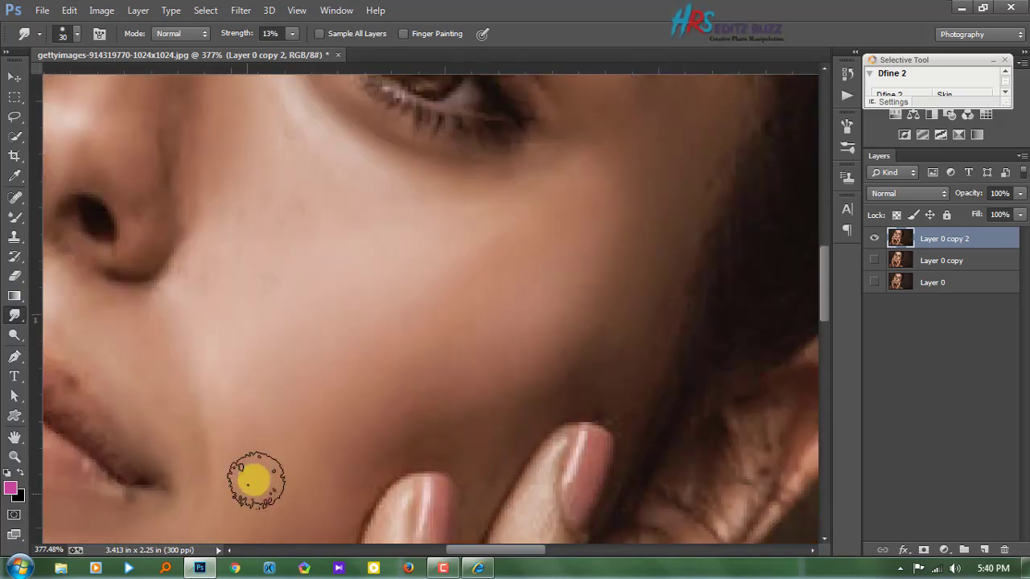
{"action": "scroll", "coordinate": [255, 481], "scroll_direction": "down", "scroll_amount": 3}
{"action": "scroll", "coordinate": [475, 381], "scroll_direction": "down", "scroll_amount": 3}
{"action": "scroll", "coordinate": [476, 381], "scroll_direction": "down", "scroll_amount": 6}
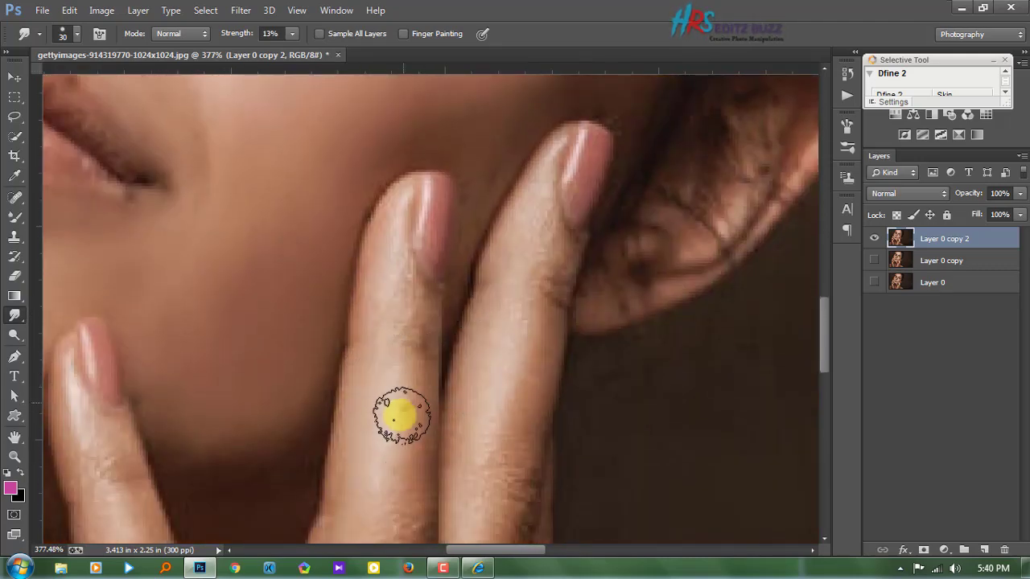
{"action": "scroll", "coordinate": [494, 368], "scroll_direction": "down", "scroll_amount": 3}
{"action": "scroll", "coordinate": [474, 392], "scroll_direction": "down", "scroll_amount": 4}
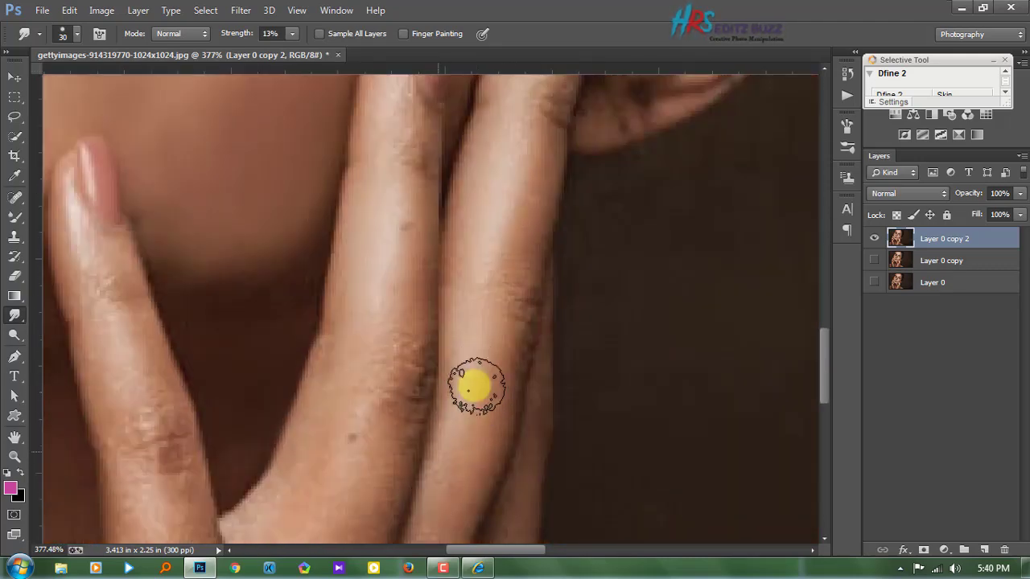
{"action": "scroll", "coordinate": [401, 534], "scroll_direction": "down", "scroll_amount": 2}
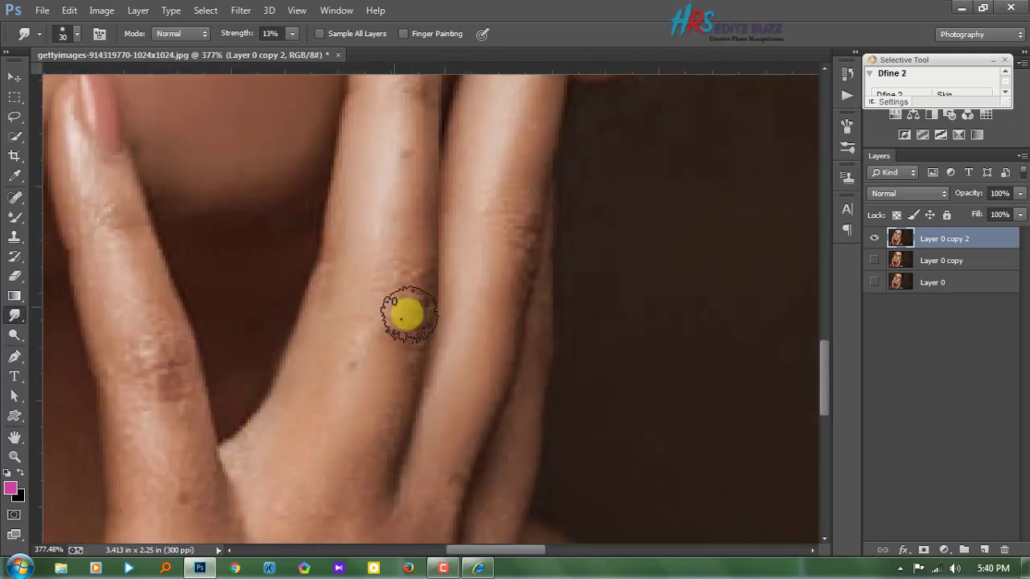
{"action": "scroll", "coordinate": [409, 314], "scroll_direction": "up", "scroll_amount": 3}
{"action": "scroll", "coordinate": [391, 236], "scroll_direction": "up", "scroll_amount": 2}
{"action": "scroll", "coordinate": [409, 223], "scroll_direction": "up", "scroll_amount": 3}
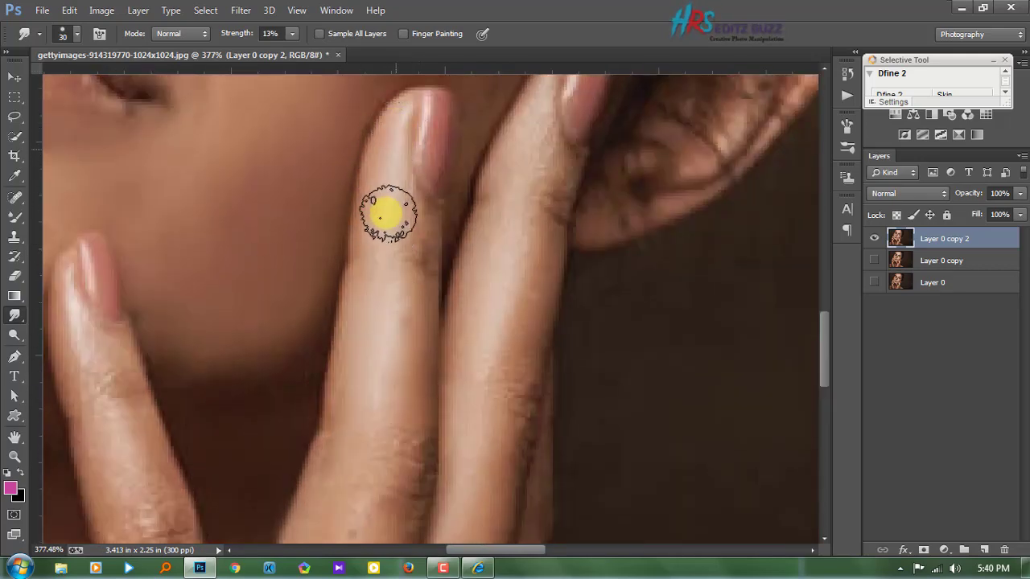
{"action": "scroll", "coordinate": [77, 366], "scroll_direction": "down", "scroll_amount": 2}
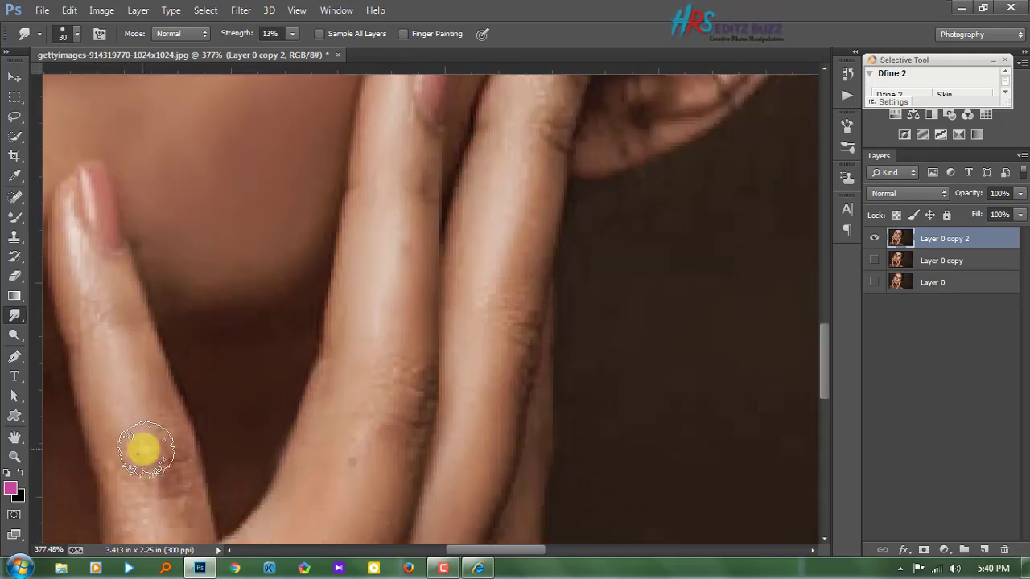
{"action": "scroll", "coordinate": [144, 449], "scroll_direction": "down", "scroll_amount": 2}
{"action": "scroll", "coordinate": [165, 447], "scroll_direction": "down", "scroll_amount": 1}
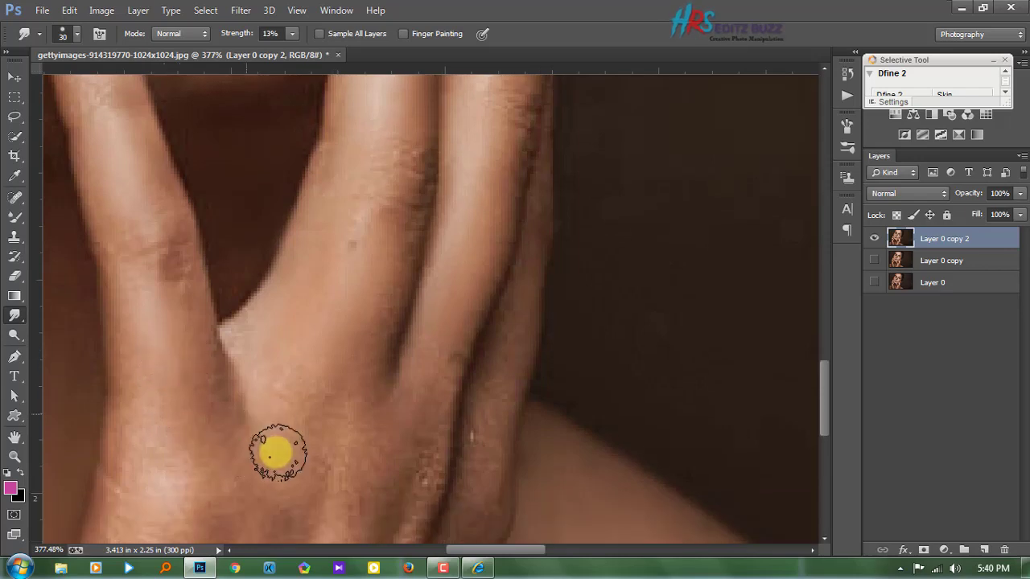
{"action": "key", "text": "["}
{"action": "scroll", "coordinate": [322, 378], "scroll_direction": "down", "scroll_amount": 3}
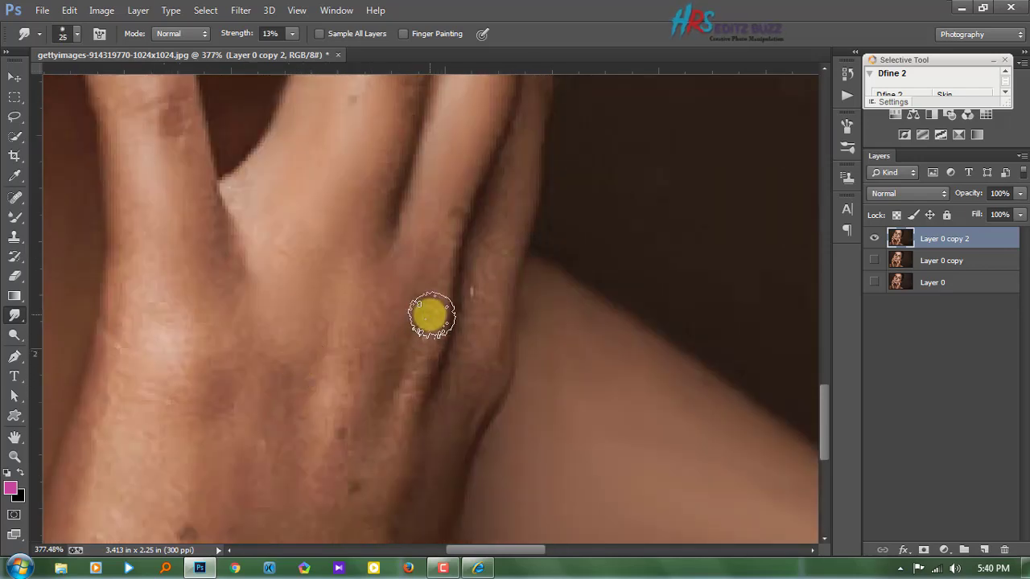
{"action": "key", "text": "bracketright"}
{"action": "key", "text": "bracketright"}
{"action": "key", "text": "bracketright"}
{"action": "key", "text": "bracketright"}
{"action": "key", "text": "bracketright"}
{"action": "scroll", "coordinate": [345, 402], "scroll_direction": "down", "scroll_amount": 2}
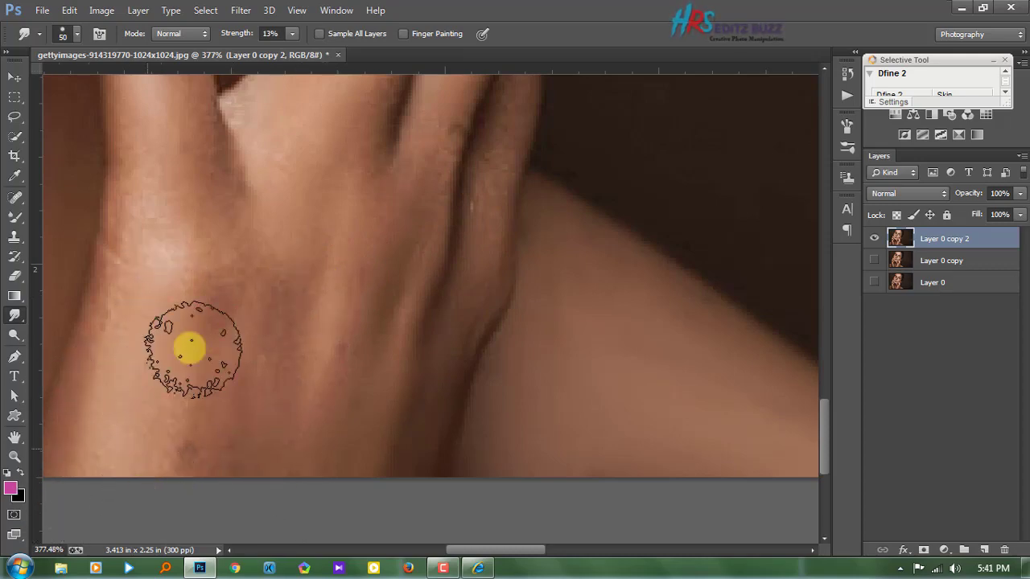
{"action": "scroll", "coordinate": [131, 299], "scroll_direction": "up", "scroll_amount": 2}
{"action": "scroll", "coordinate": [202, 421], "scroll_direction": "up", "scroll_amount": 1}
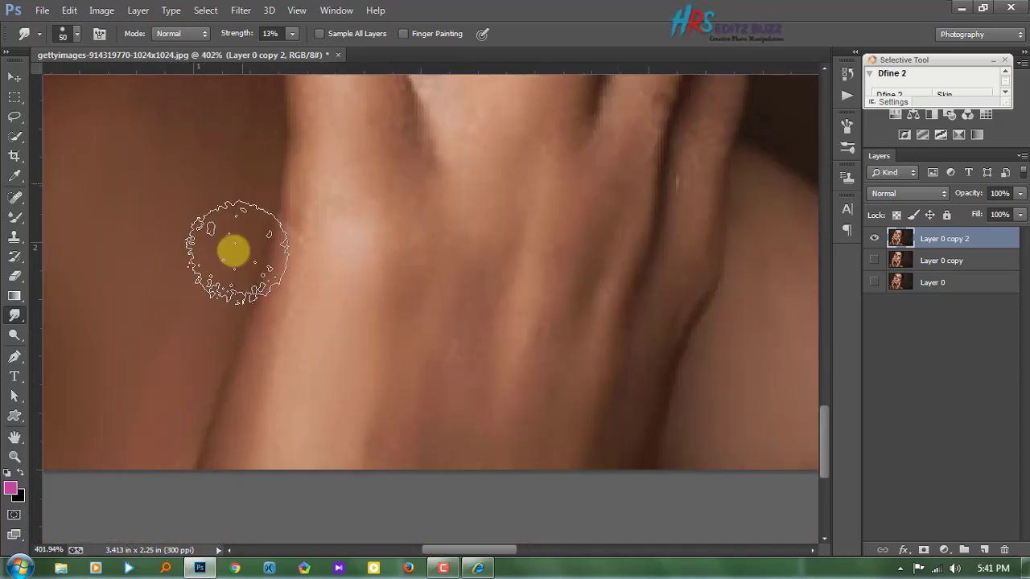
{"action": "scroll", "coordinate": [221, 383], "scroll_direction": "down", "scroll_amount": 1}
{"action": "scroll", "coordinate": [381, 407], "scroll_direction": "down", "scroll_amount": 2}
{"action": "scroll", "coordinate": [321, 131], "scroll_direction": "down", "scroll_amount": 1}
{"action": "scroll", "coordinate": [453, 168], "scroll_direction": "up", "scroll_amount": 3}
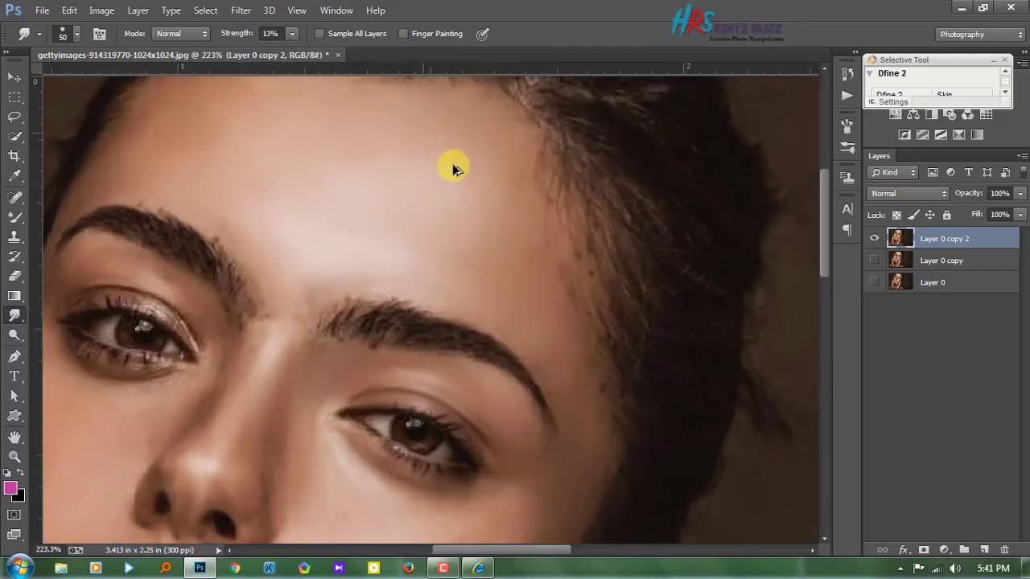
{"action": "scroll", "coordinate": [536, 201], "scroll_direction": "down", "scroll_amount": 3}
Step: Toggle Layer 0 copy 2 to compare the smoothed skin with the freckled original
{"action": "left_click", "coordinate": [874, 260]}
{"action": "left_click", "coordinate": [873, 238]}
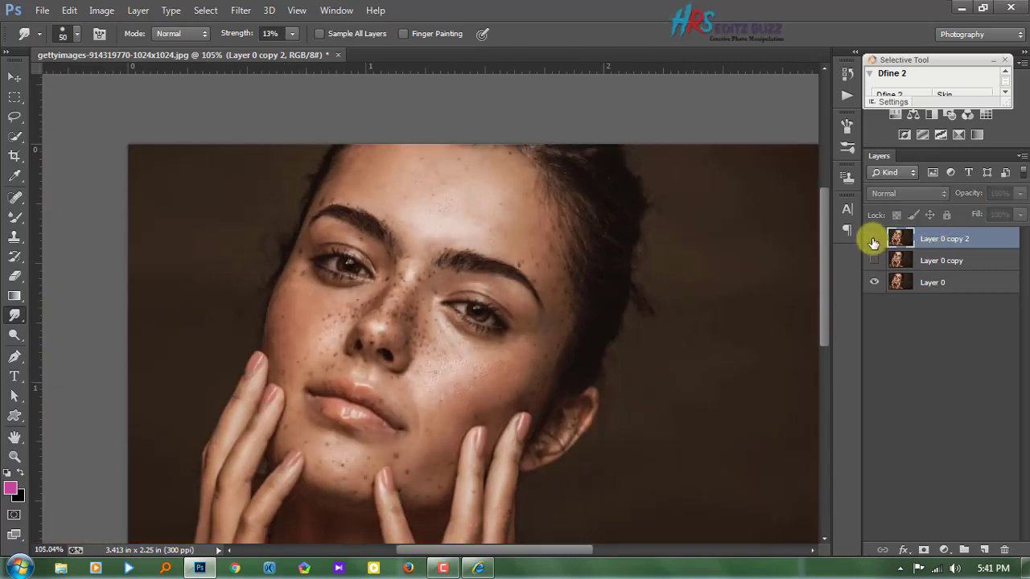
{"action": "left_click", "coordinate": [873, 238]}
{"action": "left_click", "coordinate": [874, 238]}
{"action": "left_click", "coordinate": [874, 238]}
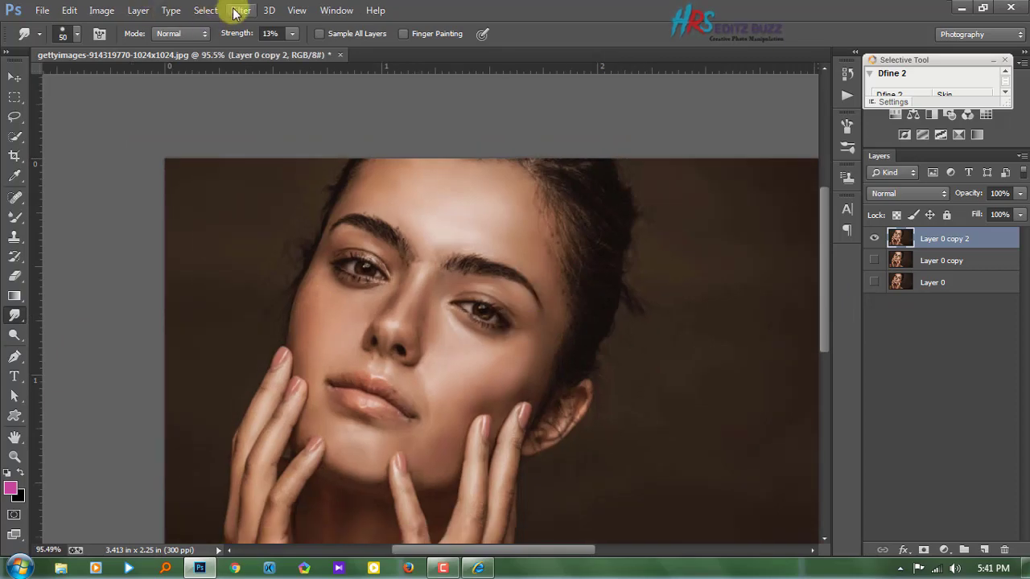
Step: In the Camera Raw Filter, set Blacks -8, Shadows +20 and raise Exposure slightly
{"action": "left_click", "coordinate": [240, 10]}
{"action": "left_click", "coordinate": [271, 103]}
{"action": "left_click", "coordinate": [279, 192]}
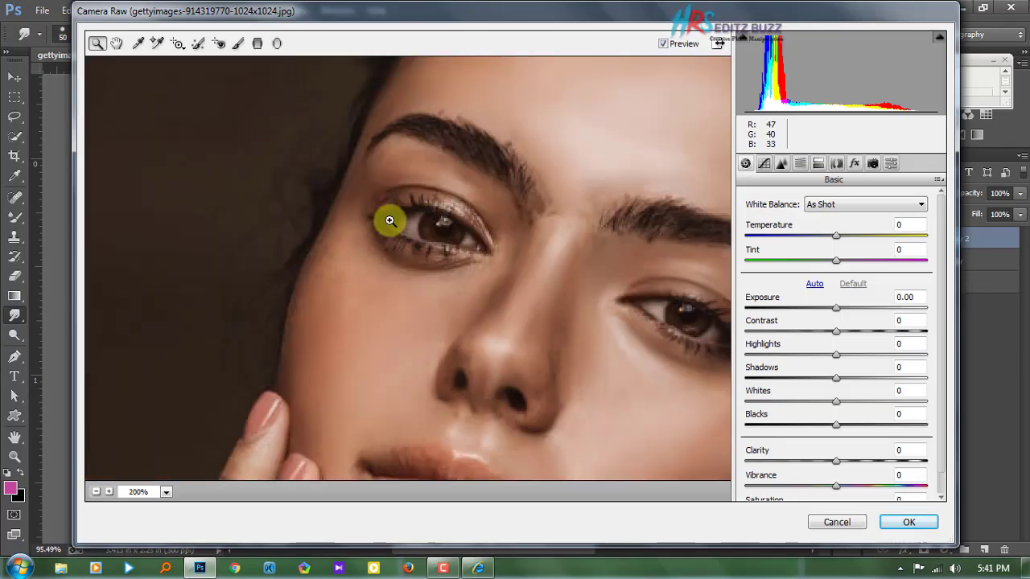
{"action": "left_click", "coordinate": [428, 296], "text": "alt"}
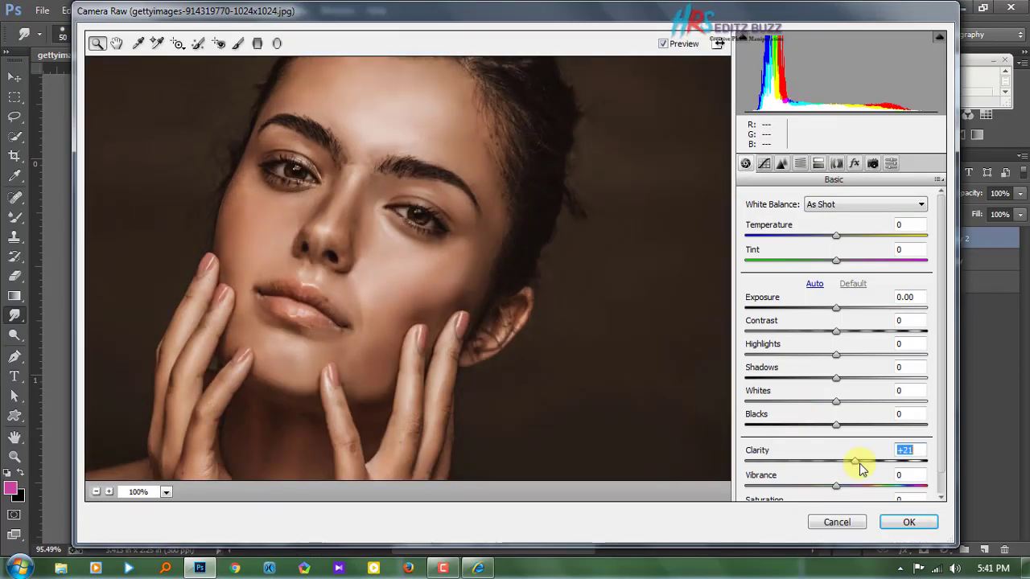
{"action": "mouse_move", "coordinate": [844, 424]}
{"action": "left_mouse_down"}
{"action": "mouse_move", "coordinate": [854, 426]}
{"action": "mouse_move", "coordinate": [834, 421]}
{"action": "left_mouse_up"}
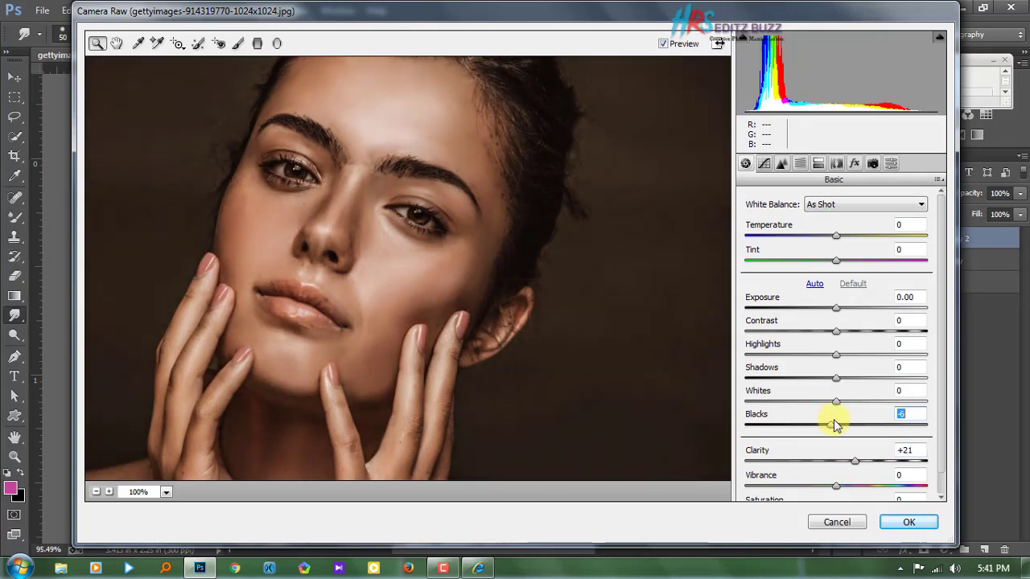
{"action": "mouse_move", "coordinate": [836, 377]}
{"action": "left_mouse_down"}
{"action": "mouse_move", "coordinate": [855, 380]}
{"action": "mouse_move", "coordinate": [847, 399]}
{"action": "left_mouse_up"}
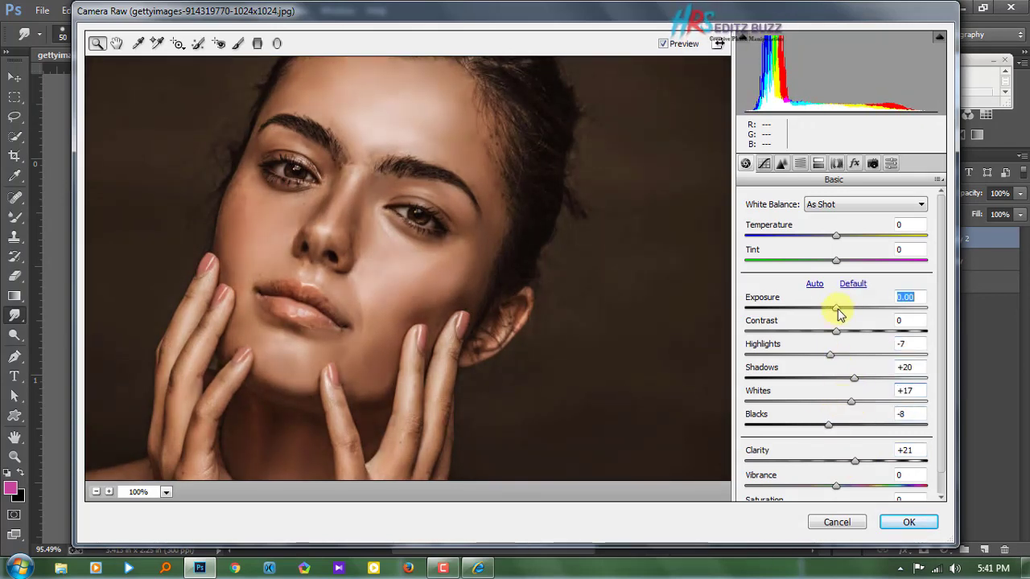
{"action": "left_click_drag", "start_coordinate": [838, 313], "coordinate": [840, 317]}
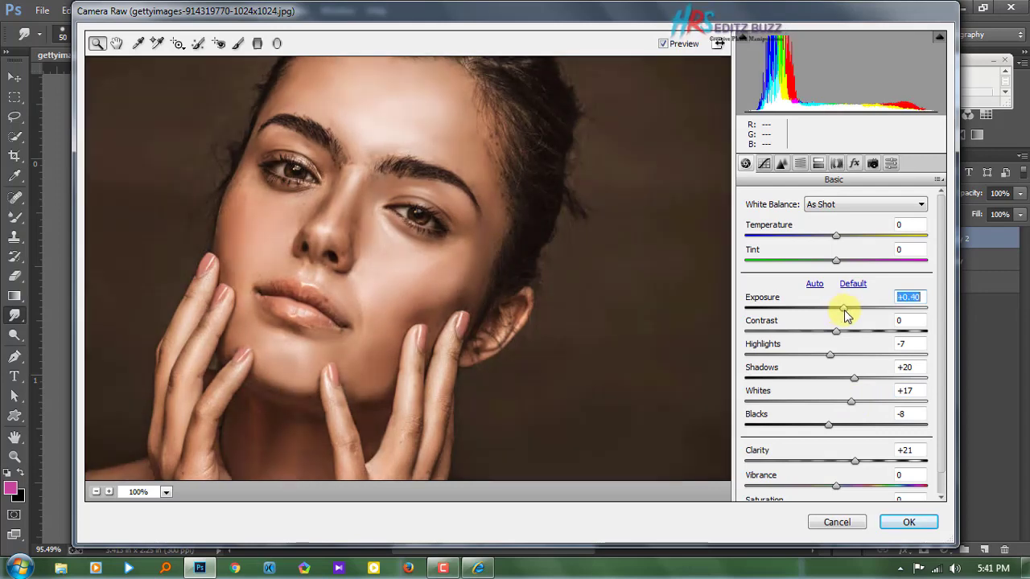
Step: Add a post-crop vignette (Amount -60, Midpoint 34) and apply the Camera Raw filter
{"action": "left_click", "coordinate": [781, 163]}
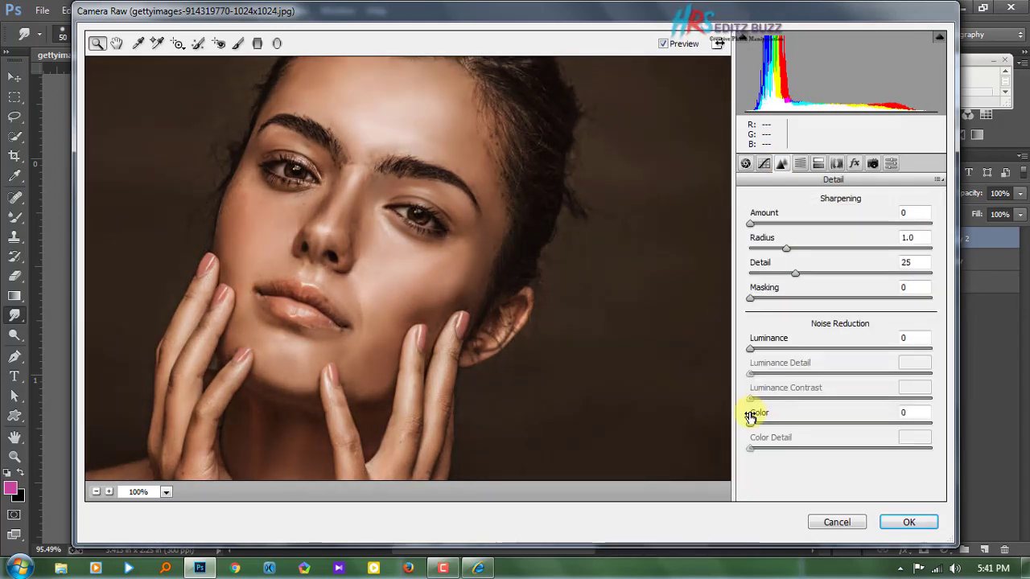
{"action": "left_click", "coordinate": [856, 162]}
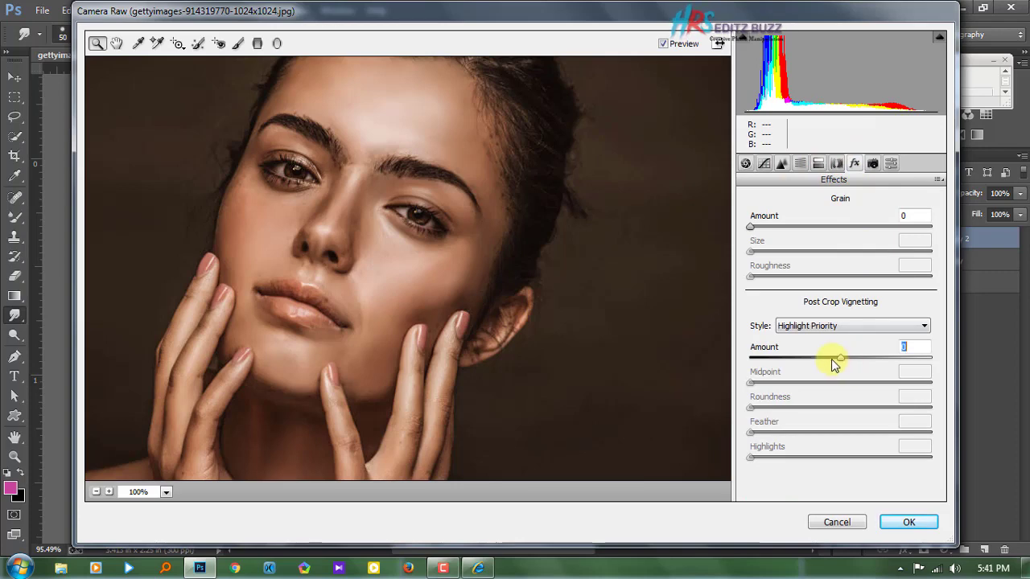
{"action": "mouse_move", "coordinate": [834, 363]}
{"action": "left_mouse_down"}
{"action": "mouse_move", "coordinate": [719, 379]}
{"action": "mouse_move", "coordinate": [806, 385]}
{"action": "mouse_move", "coordinate": [800, 357]}
{"action": "mouse_move", "coordinate": [809, 361]}
{"action": "mouse_move", "coordinate": [786, 358]}
{"action": "mouse_move", "coordinate": [787, 384]}
{"action": "mouse_move", "coordinate": [812, 385]}
{"action": "left_mouse_up"}
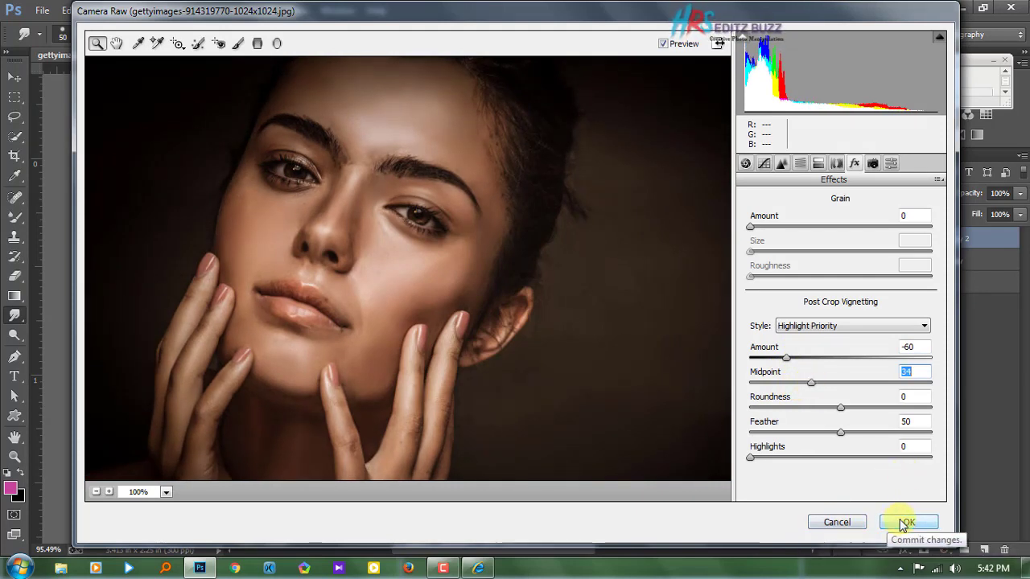
{"action": "type", "text": "0"}
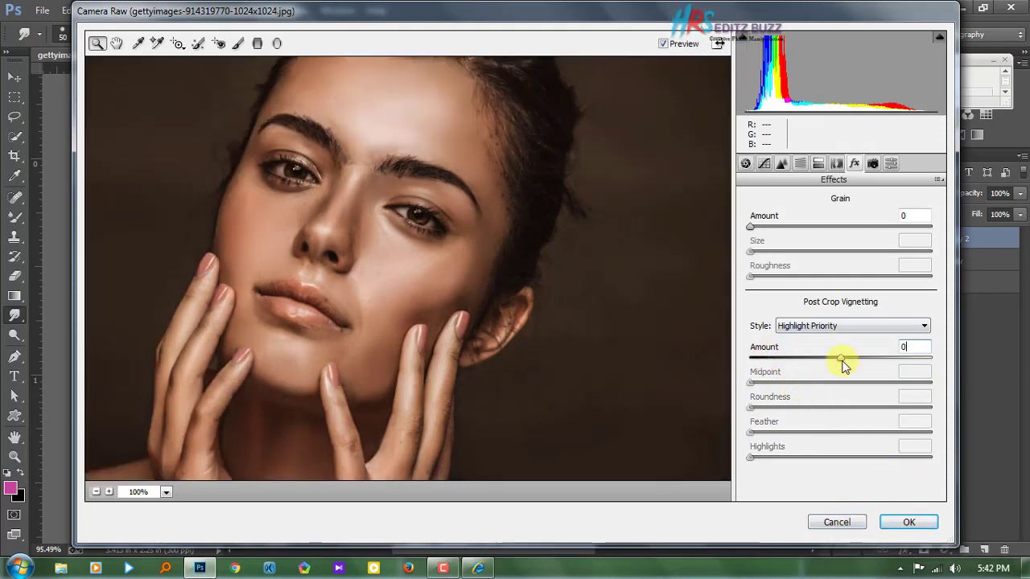
{"action": "key", "text": "ctrl+z"}
{"action": "left_click", "coordinate": [907, 522]}
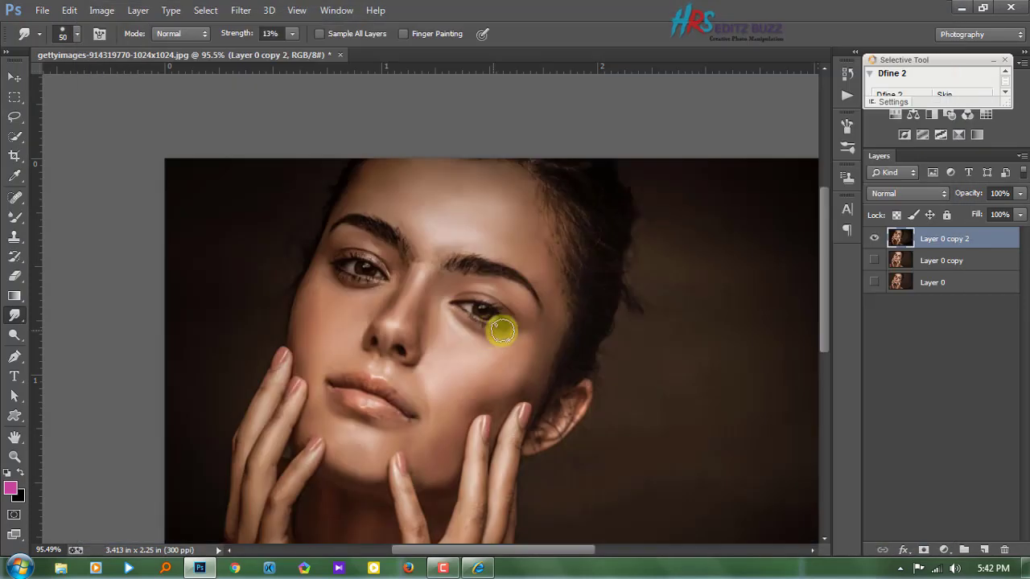
Step: Compare with the layer below, then duplicate the graded layer as Layer 0 copy 3
{"action": "left_click", "coordinate": [874, 239]}
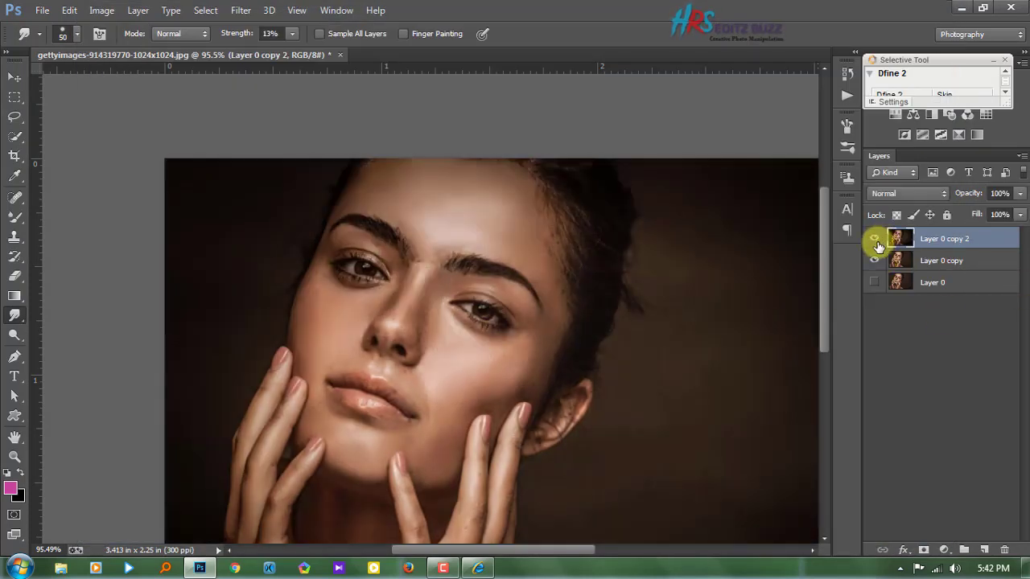
{"action": "scroll", "coordinate": [432, 177], "scroll_direction": "up", "scroll_amount": 2}
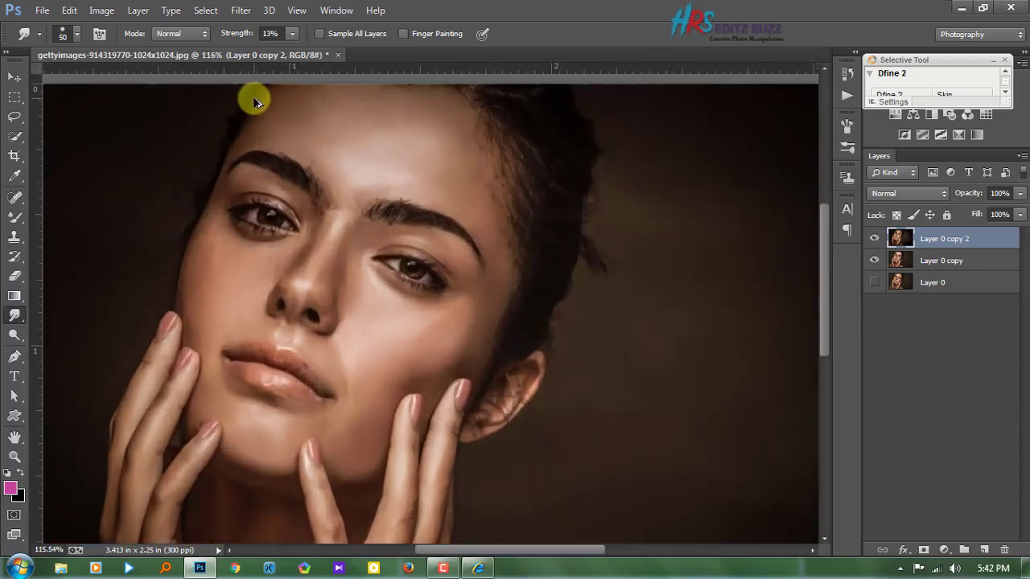
{"action": "scroll", "coordinate": [510, 134], "scroll_direction": "down", "scroll_amount": 3}
{"action": "scroll", "coordinate": [358, 148], "scroll_direction": "up", "scroll_amount": 1}
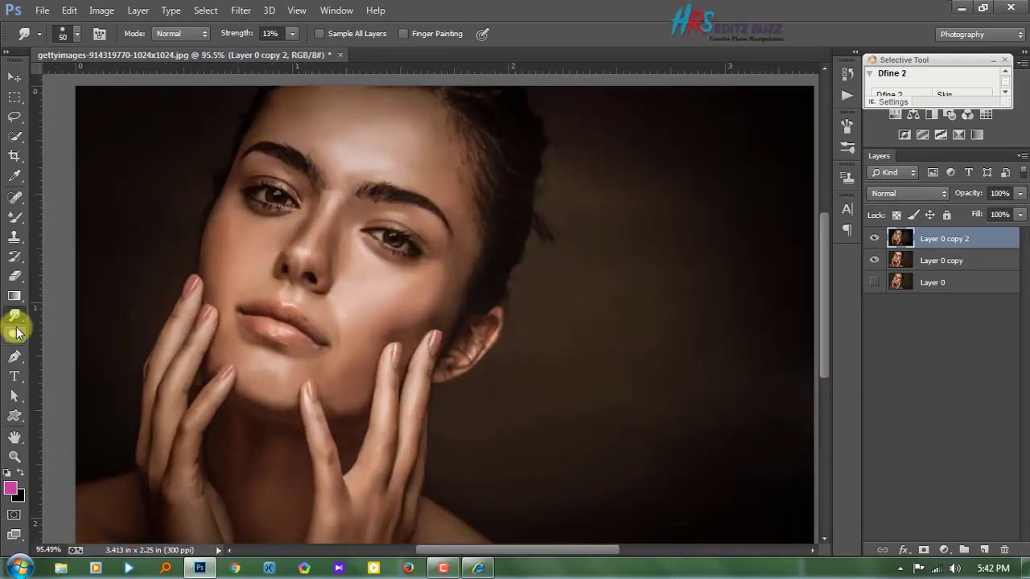
{"action": "left_click_drag", "start_coordinate": [978, 239], "coordinate": [983, 549]}
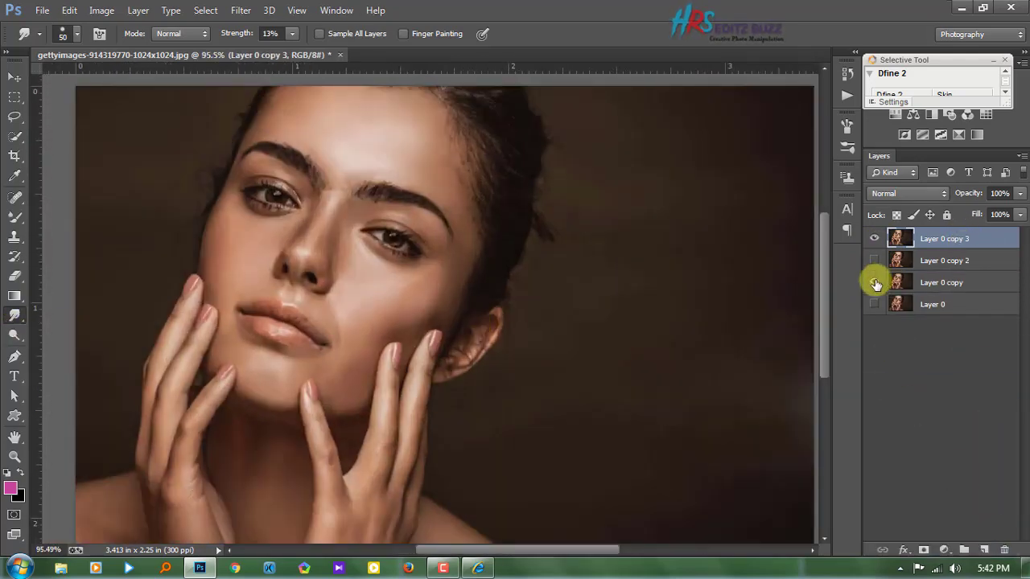
Step: In Camera Raw on the new layer, adjust blacks and increase luminance noise reduction
{"action": "left_click", "coordinate": [243, 15]}
{"action": "left_click", "coordinate": [271, 98]}
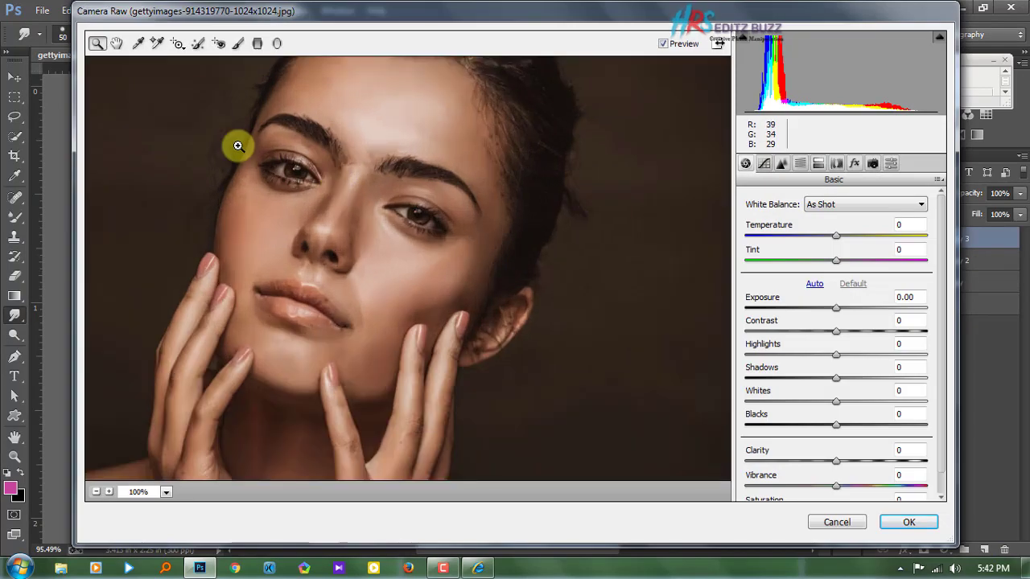
{"action": "mouse_move", "coordinate": [836, 423]}
{"action": "left_mouse_down"}
{"action": "mouse_move", "coordinate": [861, 421]}
{"action": "mouse_move", "coordinate": [833, 425]}
{"action": "left_mouse_up"}
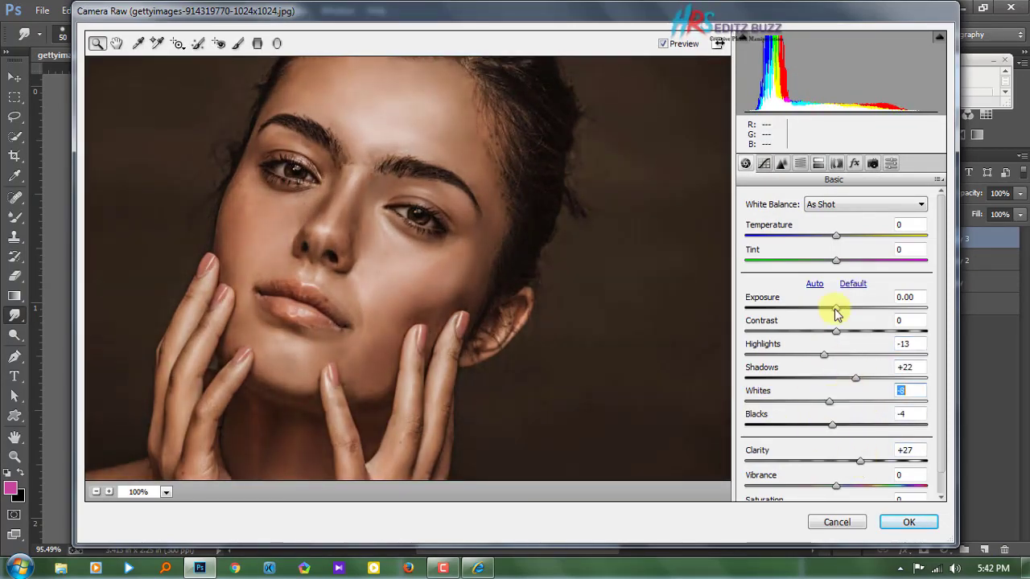
{"action": "left_click", "coordinate": [781, 164]}
{"action": "left_click_drag", "start_coordinate": [751, 349], "coordinate": [784, 348]}
Step: Raise Orange luminance to +15 and Orange saturation to +12
{"action": "left_click", "coordinate": [800, 164]}
{"action": "left_click", "coordinate": [835, 221]}
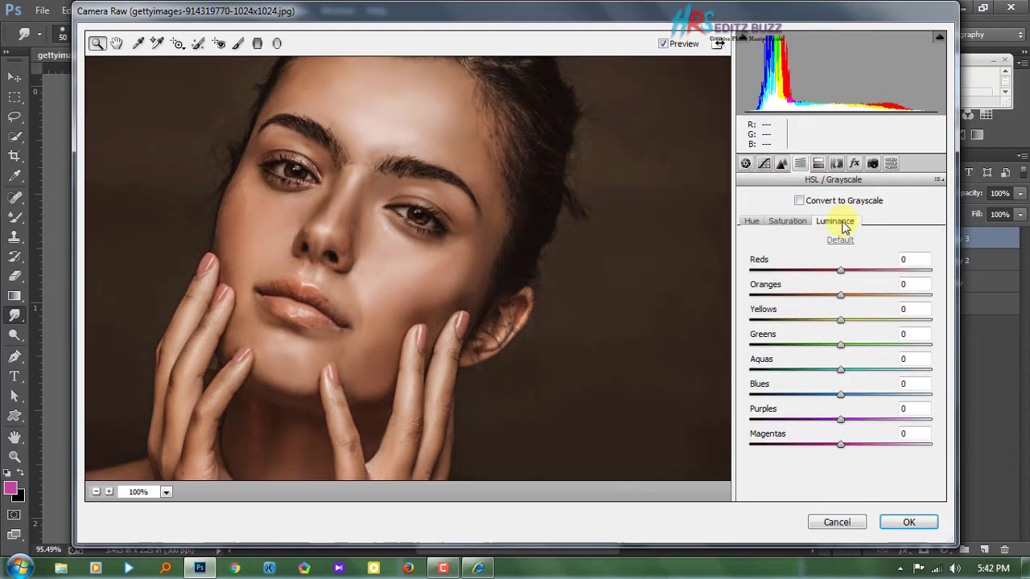
{"action": "left_click", "coordinate": [866, 295]}
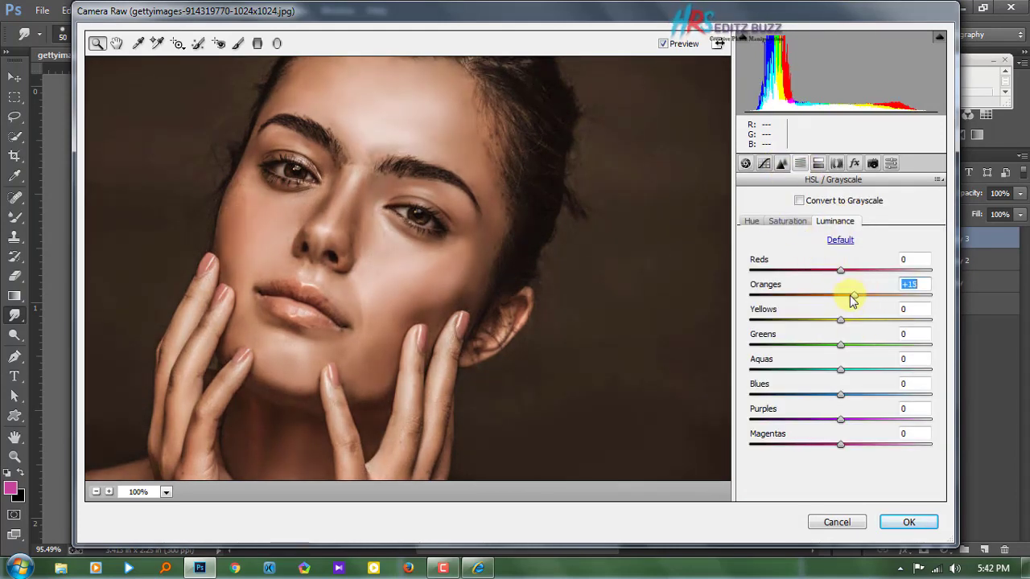
{"action": "left_click", "coordinate": [787, 221]}
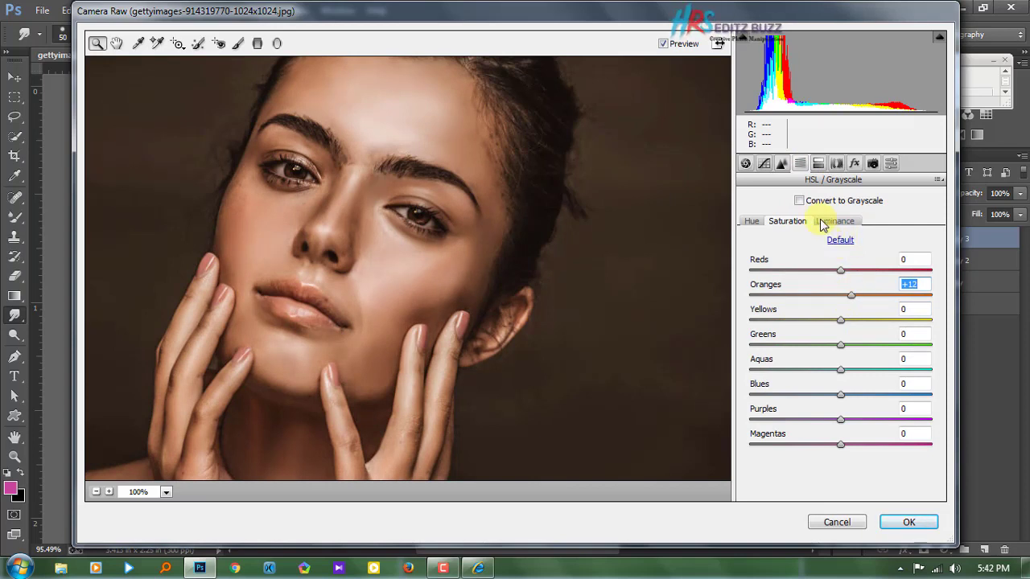
Step: Set post-crop vignette to -46 with midpoint 29, apply it, and add a white layer mask
{"action": "left_click", "coordinate": [781, 164]}
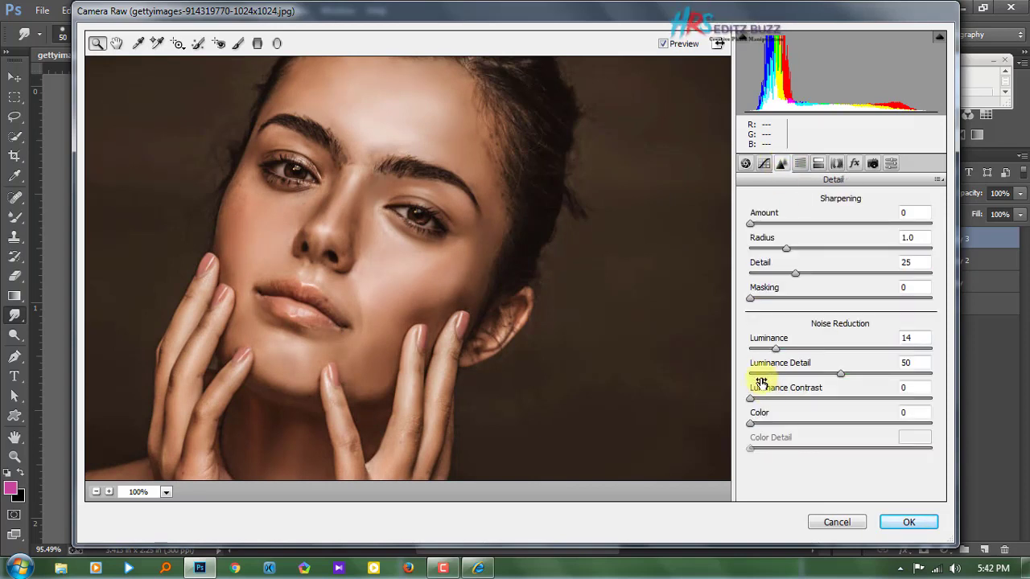
{"action": "left_click", "coordinate": [854, 163]}
{"action": "mouse_move", "coordinate": [829, 362]}
{"action": "left_mouse_down"}
{"action": "mouse_move", "coordinate": [802, 362]}
{"action": "mouse_move", "coordinate": [791, 383]}
{"action": "left_mouse_up"}
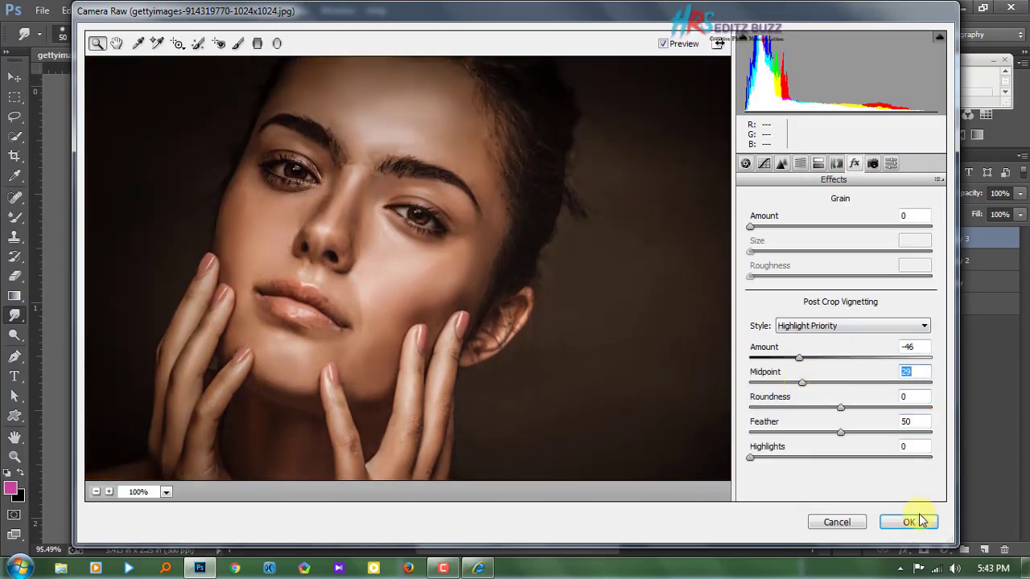
{"action": "left_click", "coordinate": [921, 522]}
{"action": "left_click", "coordinate": [925, 550]}
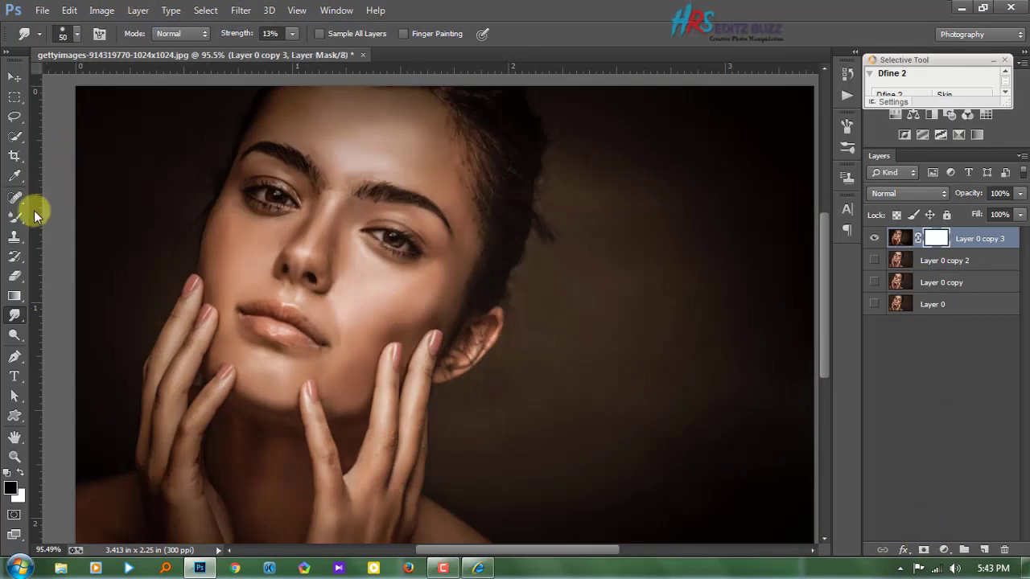
Step: Paint the layer mask over the face with a size-250 brush at 24% opacity
{"action": "right_click", "coordinate": [16, 215]}
{"action": "left_click", "coordinate": [97, 211]}
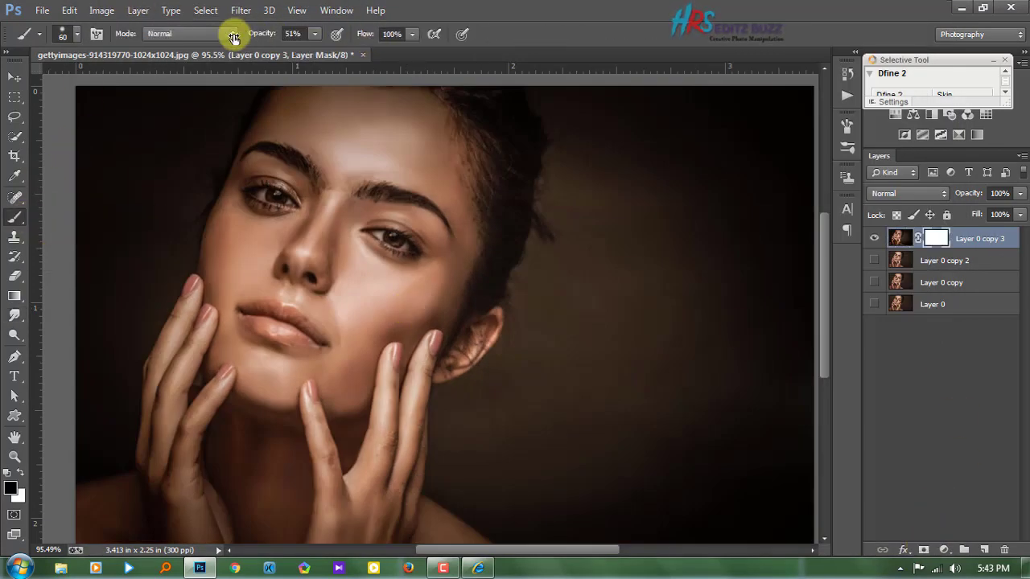
{"action": "left_click_drag", "start_coordinate": [245, 40], "coordinate": [240, 40]}
{"action": "scroll", "coordinate": [288, 207], "scroll_direction": "up", "scroll_amount": 2}
{"action": "key", "text": "bracketright"}
{"action": "key", "text": "bracketright"}
{"action": "key", "text": "bracketright"}
{"action": "left_click_drag", "start_coordinate": [299, 195], "coordinate": [241, 241]}
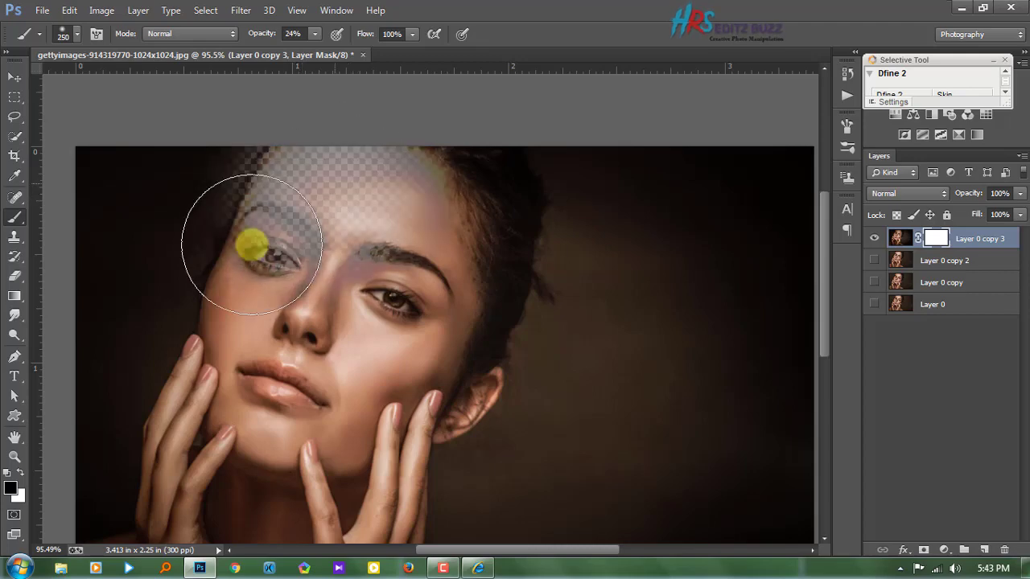
Step: Show Layer 0 copy 2 and permanently apply Layer 0 copy 3's mask
{"action": "left_click", "coordinate": [873, 259]}
{"action": "scroll", "coordinate": [248, 386], "scroll_direction": "down", "scroll_amount": 2}
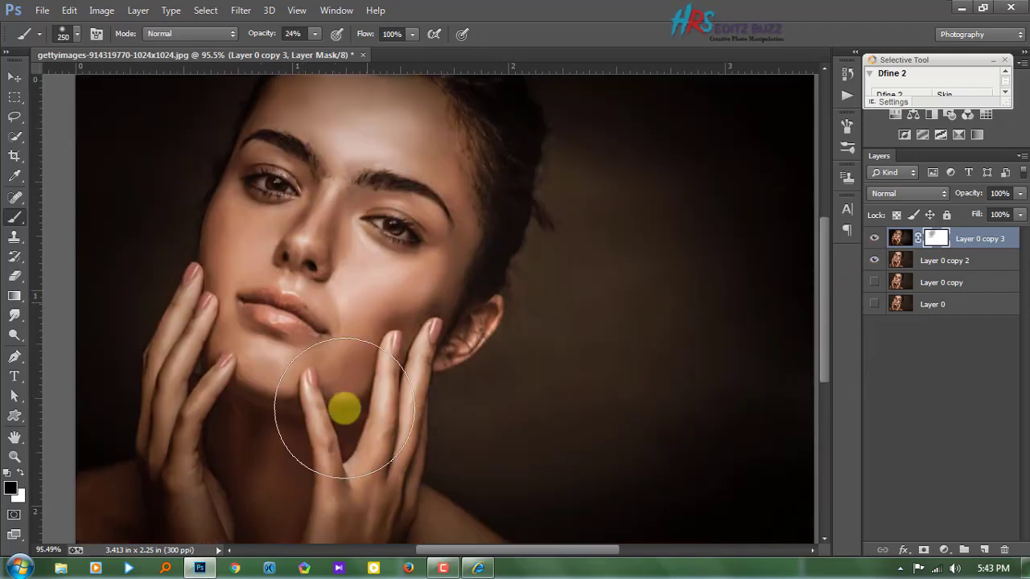
{"action": "scroll", "coordinate": [345, 410], "scroll_direction": "down", "scroll_amount": 4}
{"action": "scroll", "coordinate": [363, 402], "scroll_direction": "down", "scroll_amount": 3}
{"action": "scroll", "coordinate": [232, 372], "scroll_direction": "up", "scroll_amount": 2}
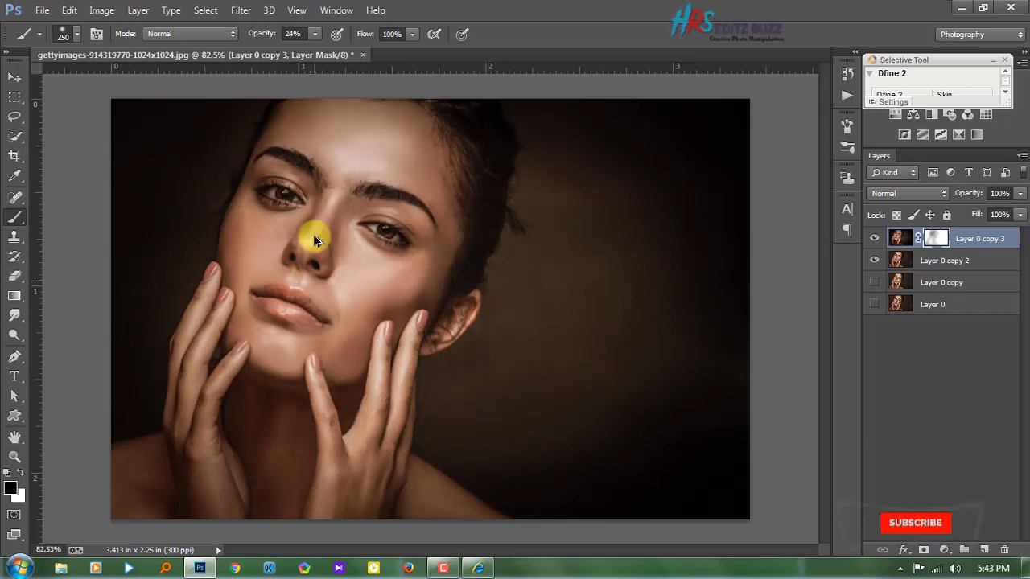
{"action": "scroll", "coordinate": [313, 234], "scroll_direction": "down", "scroll_amount": 1}
{"action": "right_click", "coordinate": [936, 239]}
{"action": "left_click", "coordinate": [885, 288]}
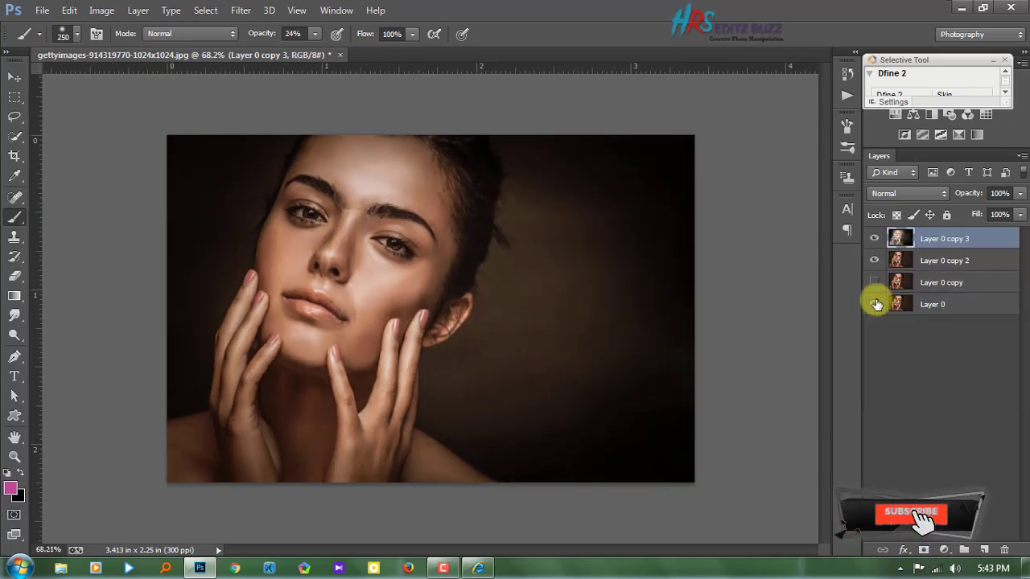
Step: Merge Layer 0 copy 2 and Layer 0 copy 3 into one layer and compare the result
{"action": "left_click", "coordinate": [942, 262], "text": "shift"}
{"action": "right_click", "coordinate": [942, 262]}
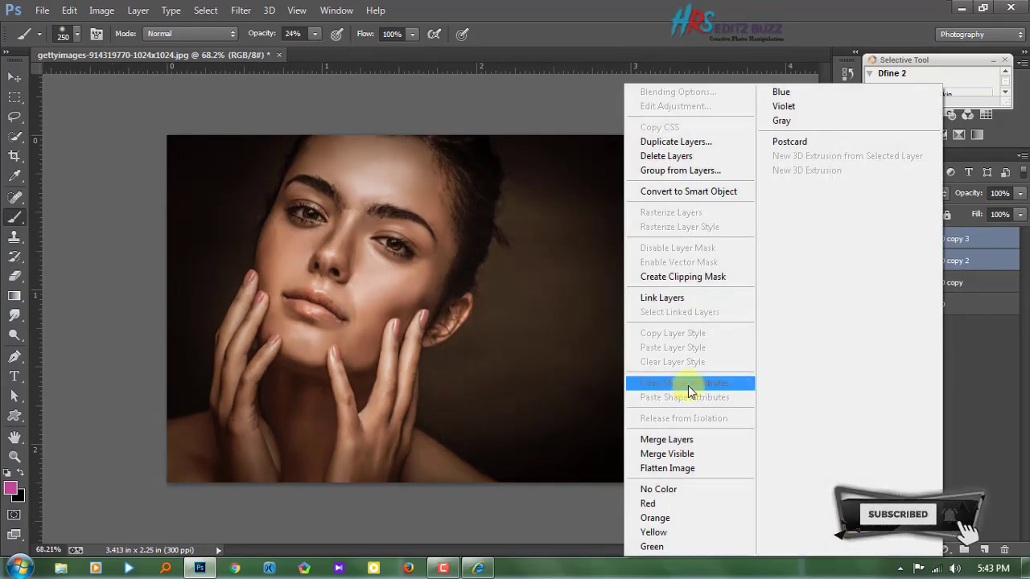
{"action": "left_click", "coordinate": [675, 432]}
{"action": "left_click", "coordinate": [874, 238]}
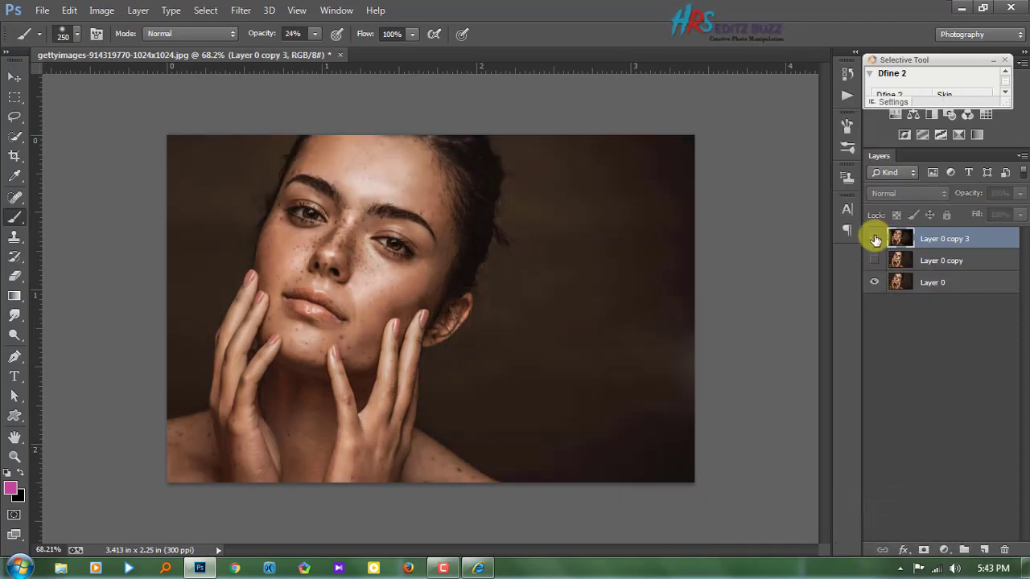
{"action": "left_click", "coordinate": [874, 238]}
{"action": "scroll", "coordinate": [178, 247], "scroll_direction": "up", "scroll_amount": 5}
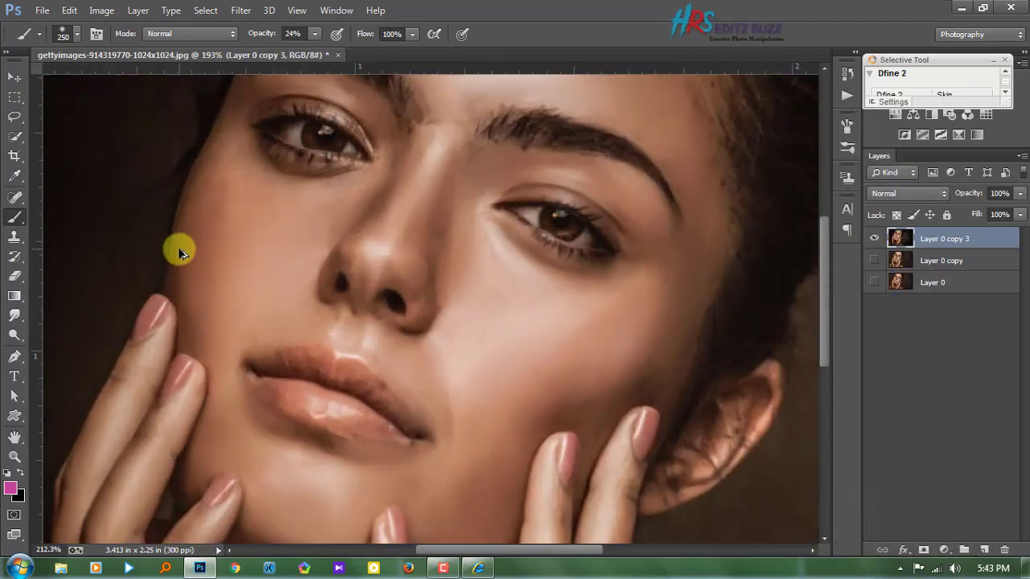
{"action": "scroll", "coordinate": [421, 341], "scroll_direction": "down", "scroll_amount": 4}
{"action": "scroll", "coordinate": [300, 291], "scroll_direction": "up", "scroll_amount": 4}
{"action": "scroll", "coordinate": [300, 292], "scroll_direction": "down", "scroll_amount": 4}
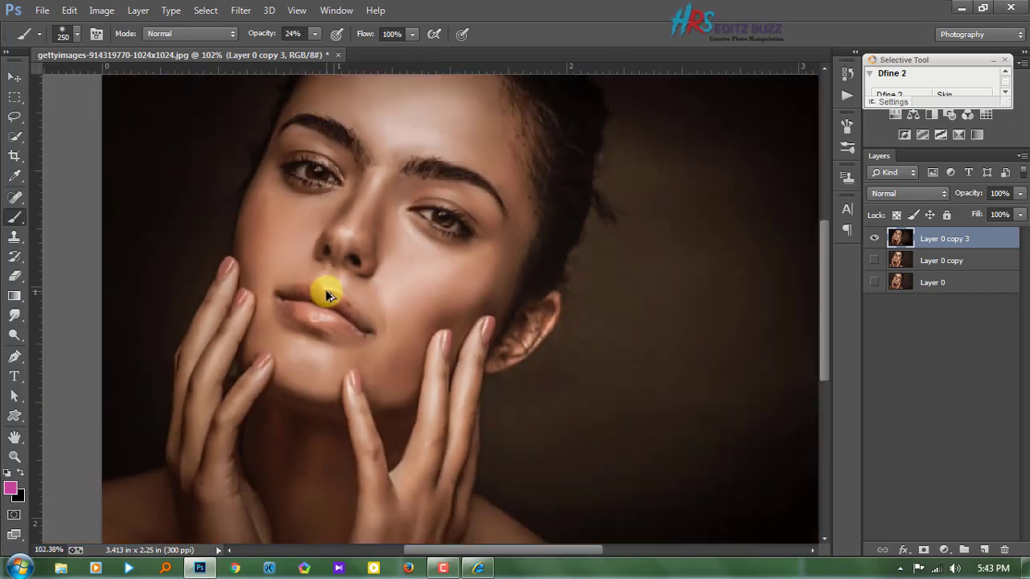
{"action": "scroll", "coordinate": [333, 287], "scroll_direction": "down", "scroll_amount": 1}
{"action": "left_click", "coordinate": [15, 334]}
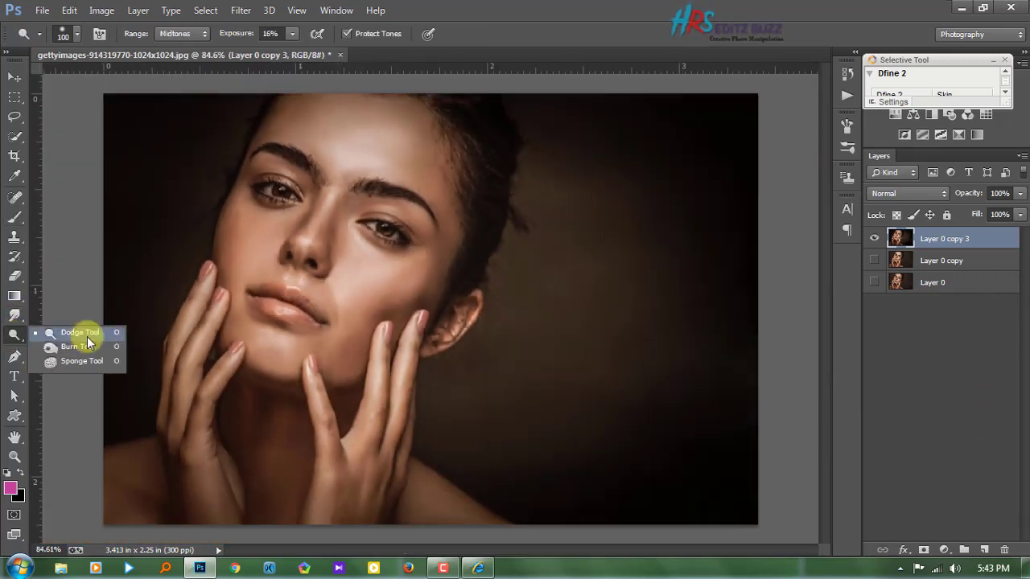
Step: Dodge the midtones at 16% exposure on the chin, forehead, cheeks and neck
{"action": "left_click", "coordinate": [76, 333]}
{"action": "scroll", "coordinate": [257, 199], "scroll_direction": "up", "scroll_amount": 2}
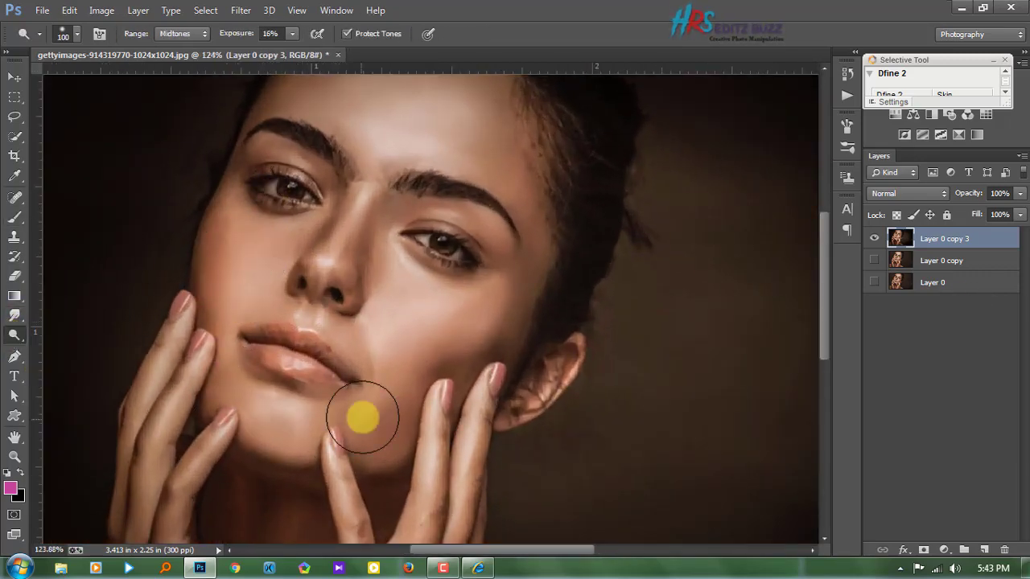
{"action": "scroll", "coordinate": [378, 345], "scroll_direction": "up", "scroll_amount": 1}
{"action": "scroll", "coordinate": [391, 280], "scroll_direction": "up", "scroll_amount": 1}
{"action": "scroll", "coordinate": [361, 297], "scroll_direction": "up", "scroll_amount": 1}
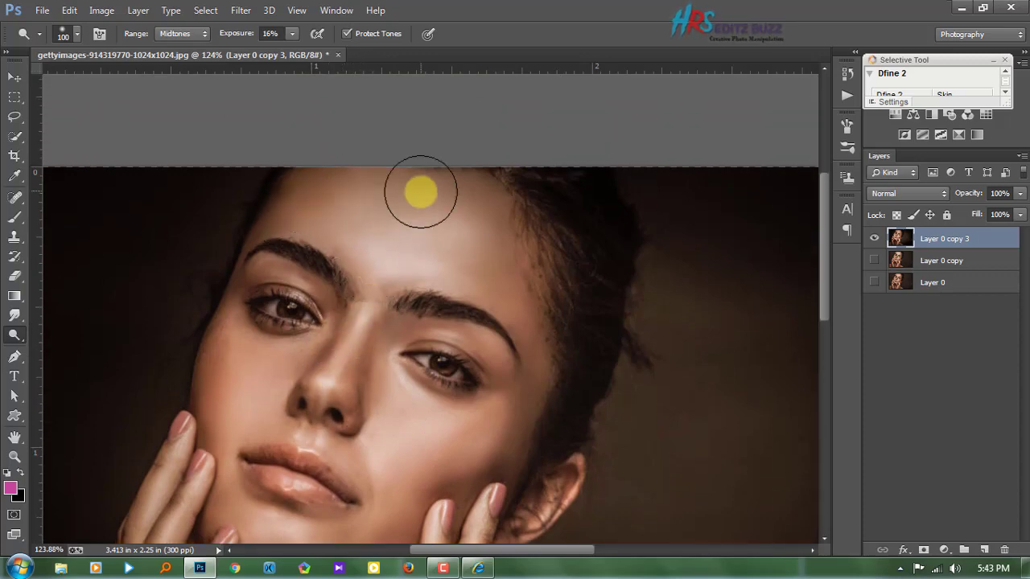
{"action": "scroll", "coordinate": [521, 390], "scroll_direction": "down", "scroll_amount": 2}
{"action": "scroll", "coordinate": [487, 391], "scroll_direction": "down", "scroll_amount": 1}
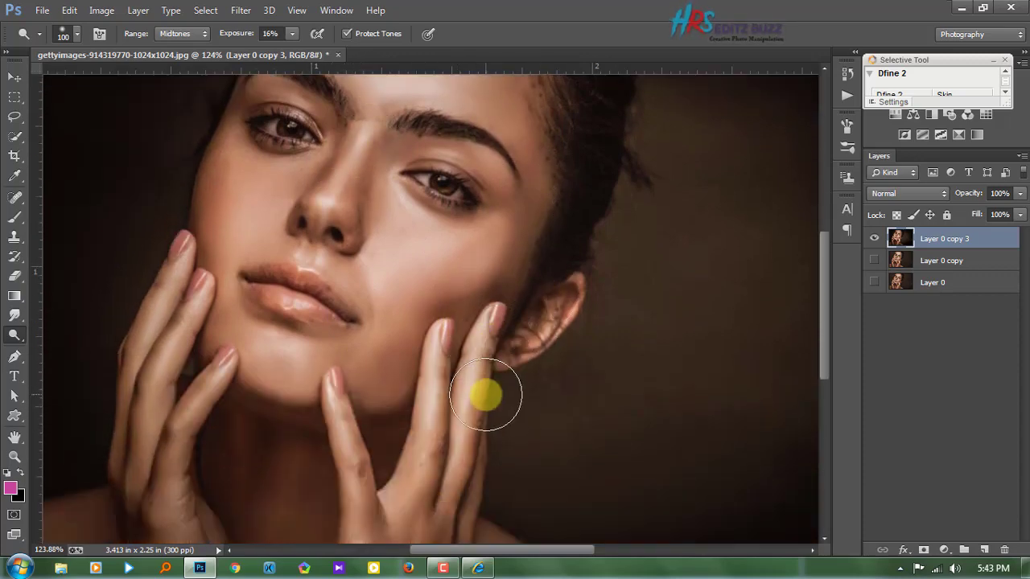
{"action": "scroll", "coordinate": [427, 434], "scroll_direction": "down", "scroll_amount": 3}
{"action": "scroll", "coordinate": [283, 278], "scroll_direction": "down", "scroll_amount": 1}
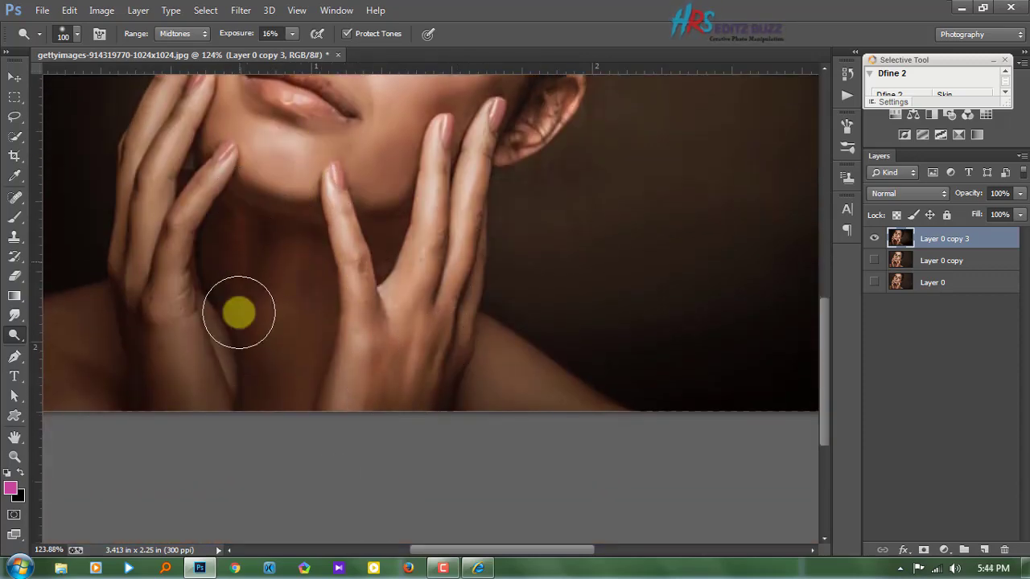
{"action": "scroll", "coordinate": [80, 384], "scroll_direction": "up", "scroll_amount": 5}
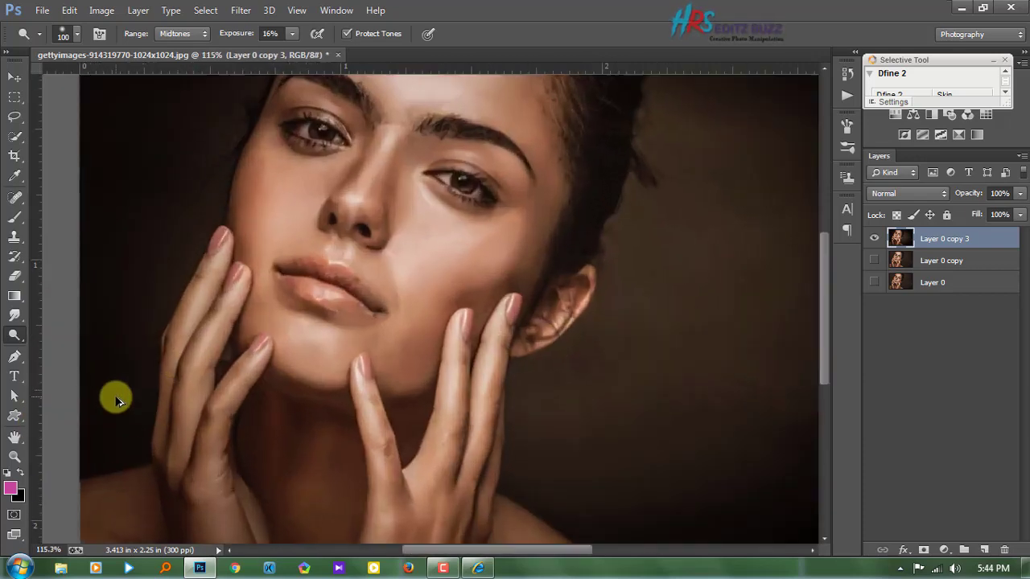
{"action": "scroll", "coordinate": [115, 398], "scroll_direction": "up", "scroll_amount": 1}
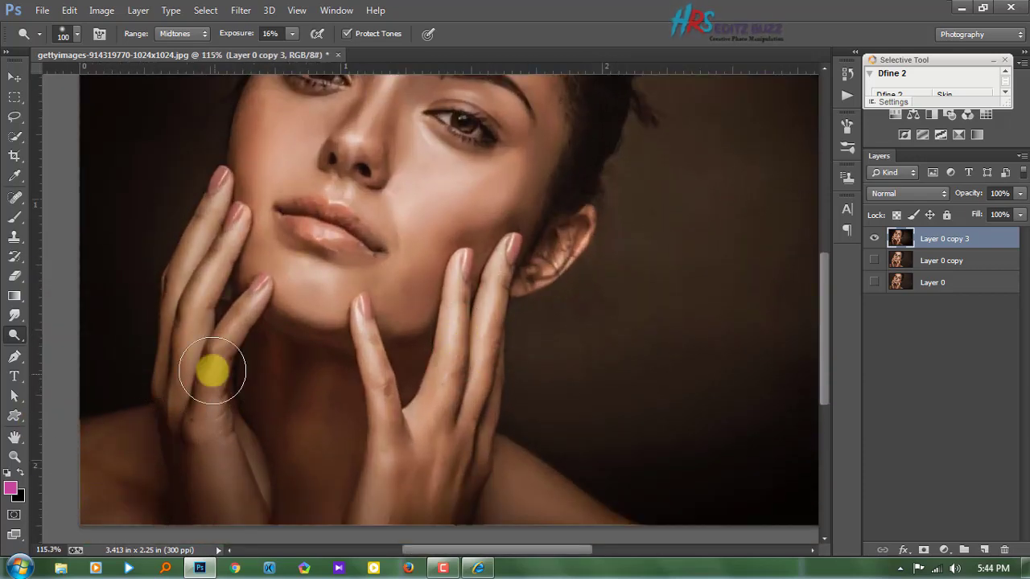
{"action": "scroll", "coordinate": [434, 517], "scroll_direction": "up", "scroll_amount": 1}
{"action": "scroll", "coordinate": [398, 101], "scroll_direction": "up", "scroll_amount": 1}
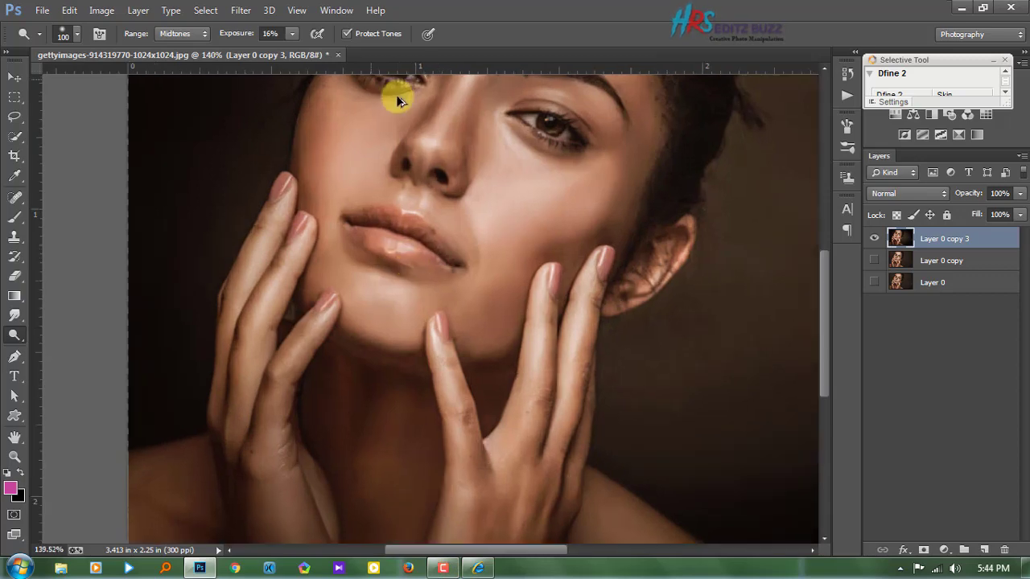
{"action": "scroll", "coordinate": [398, 100], "scroll_direction": "up", "scroll_amount": 1}
{"action": "scroll", "coordinate": [345, 222], "scroll_direction": "up", "scroll_amount": 1}
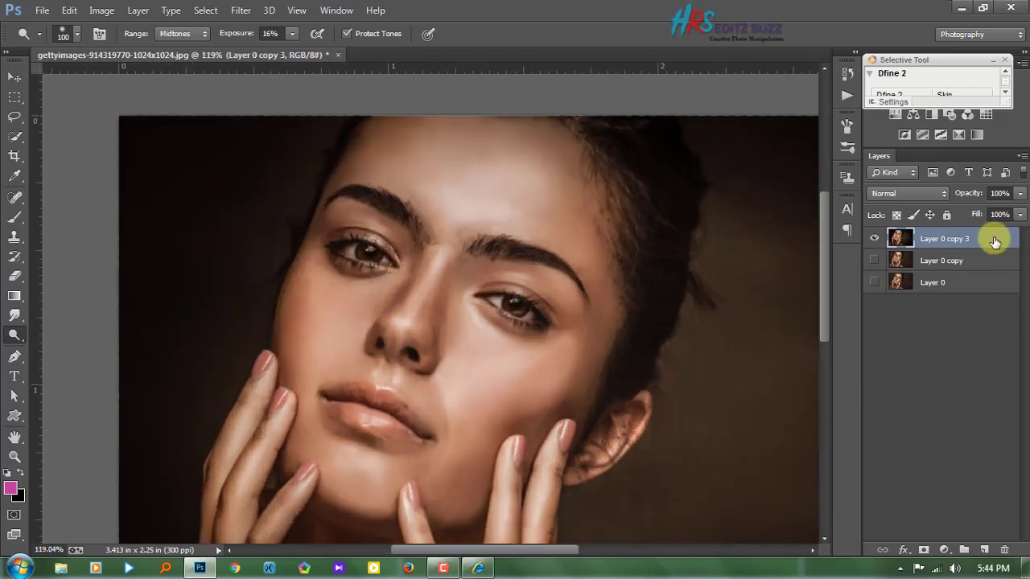
Step: Duplicate Layer 0 copy 3 as Layer 0 copy 4 and set up the Burn tool
{"action": "left_click_drag", "start_coordinate": [994, 241], "coordinate": [983, 550]}
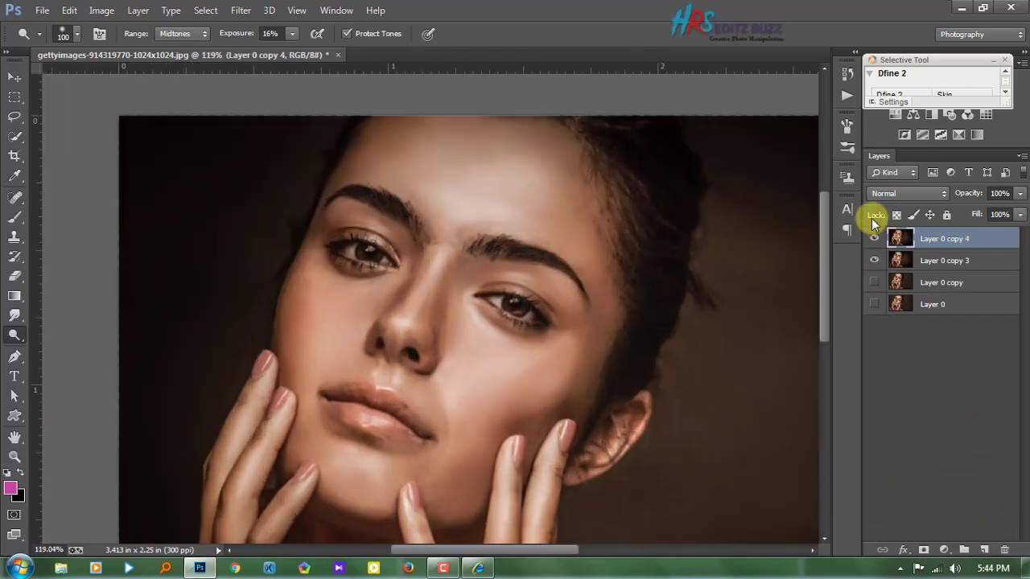
{"action": "right_click", "coordinate": [11, 345]}
{"action": "left_click", "coordinate": [77, 348]}
{"action": "scroll", "coordinate": [293, 269], "scroll_direction": "up", "scroll_amount": 3}
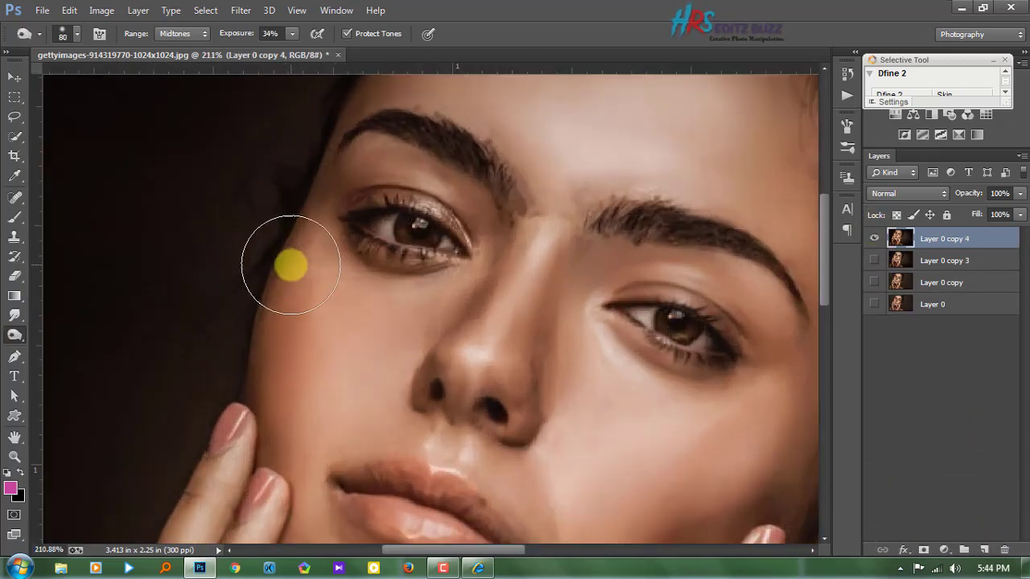
{"action": "scroll", "coordinate": [289, 243], "scroll_direction": "down", "scroll_amount": 1}
{"action": "scroll", "coordinate": [265, 321], "scroll_direction": "up", "scroll_amount": 1}
{"action": "scroll", "coordinate": [274, 322], "scroll_direction": "down", "scroll_amount": 1}
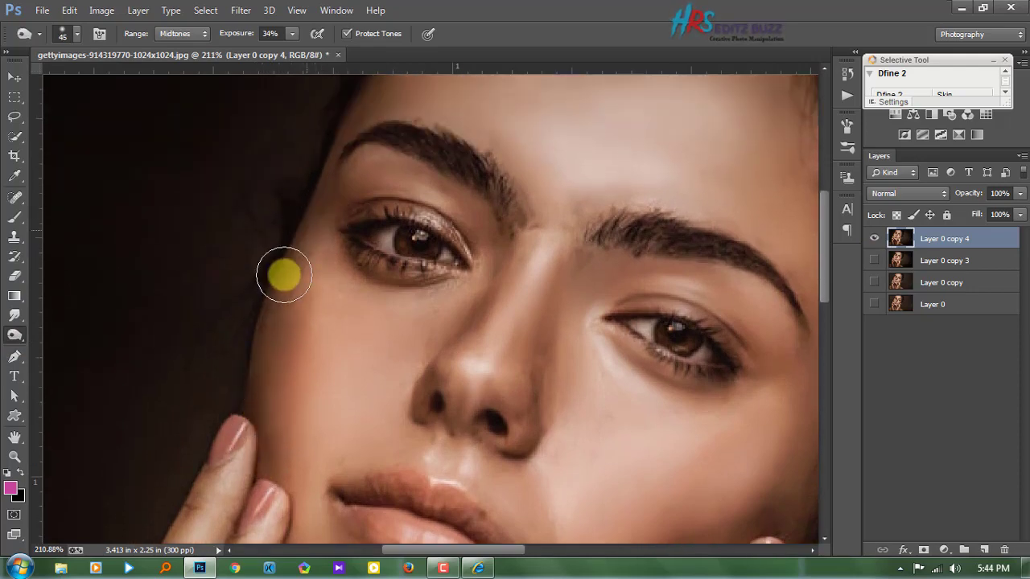
{"action": "scroll", "coordinate": [141, 232], "scroll_direction": "down", "scroll_amount": 3}
{"action": "scroll", "coordinate": [559, 374], "scroll_direction": "up", "scroll_amount": 2}
{"action": "scroll", "coordinate": [427, 437], "scroll_direction": "up", "scroll_amount": 1}
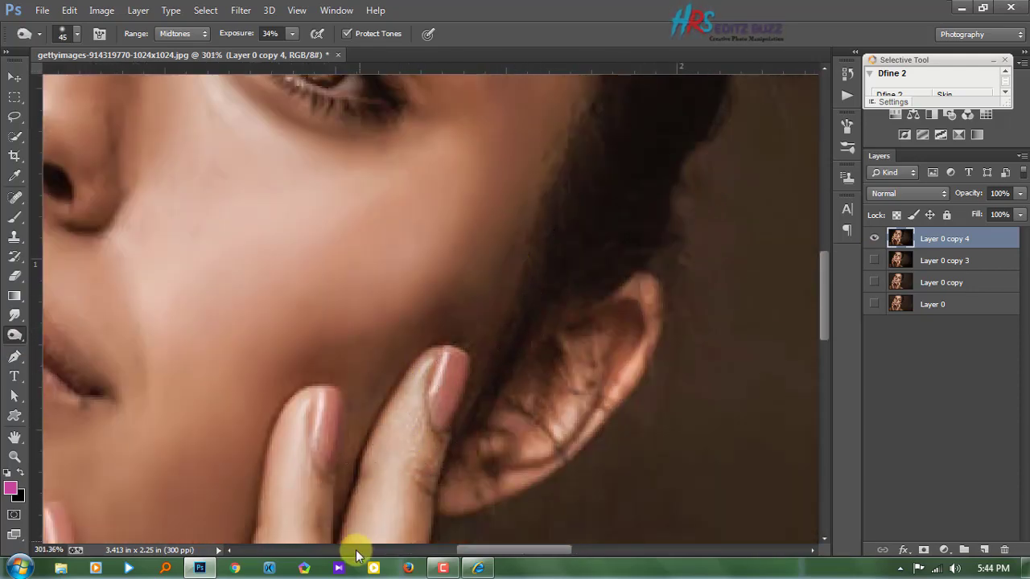
{"action": "scroll", "coordinate": [367, 461], "scroll_direction": "down", "scroll_amount": 1}
{"action": "scroll", "coordinate": [299, 216], "scroll_direction": "up", "scroll_amount": 1}
{"action": "scroll", "coordinate": [540, 491], "scroll_direction": "down", "scroll_amount": 2}
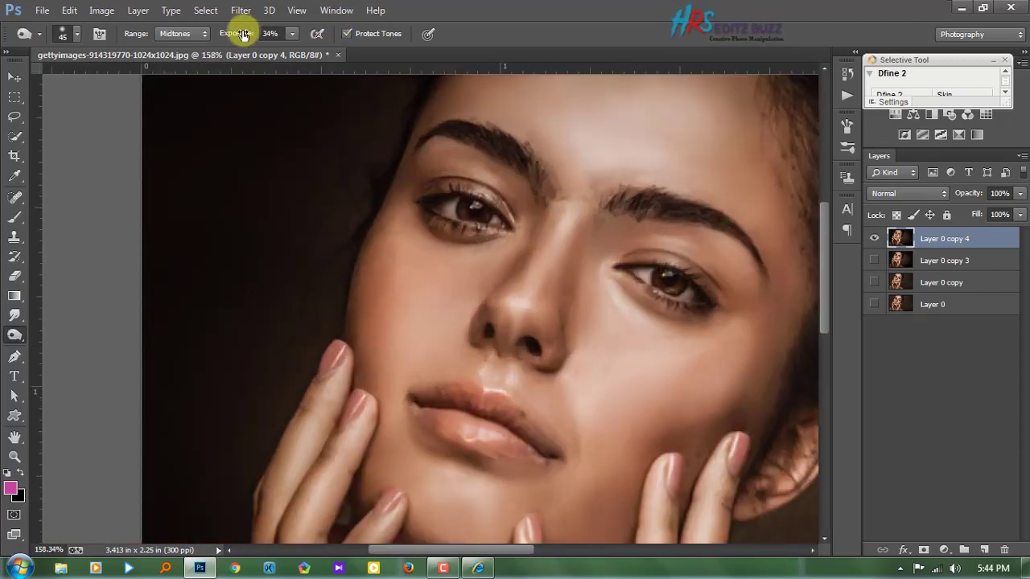
{"action": "scroll", "coordinate": [350, 410], "scroll_direction": "down", "scroll_amount": 3}
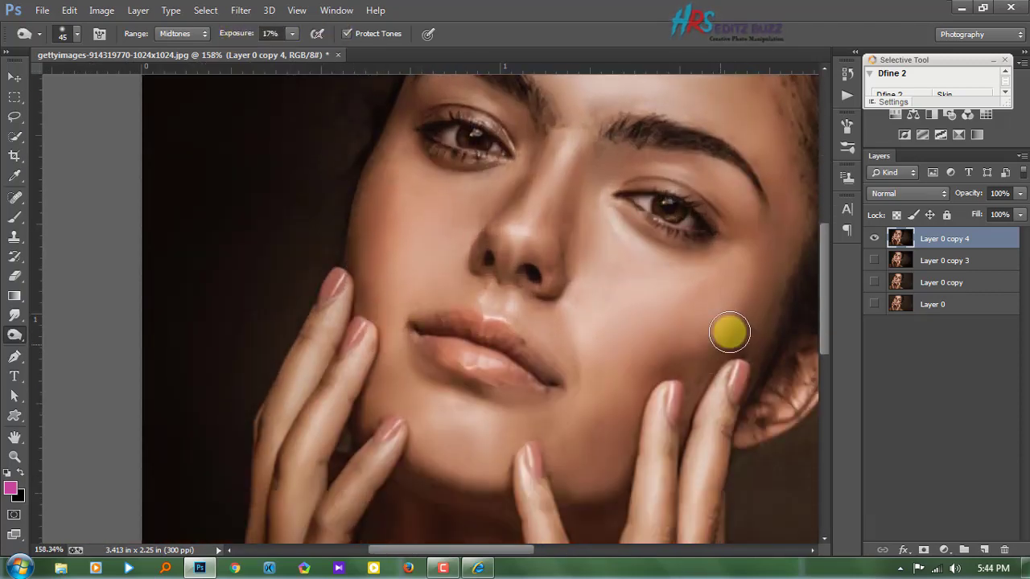
{"action": "scroll", "coordinate": [620, 478], "scroll_direction": "down", "scroll_amount": 2}
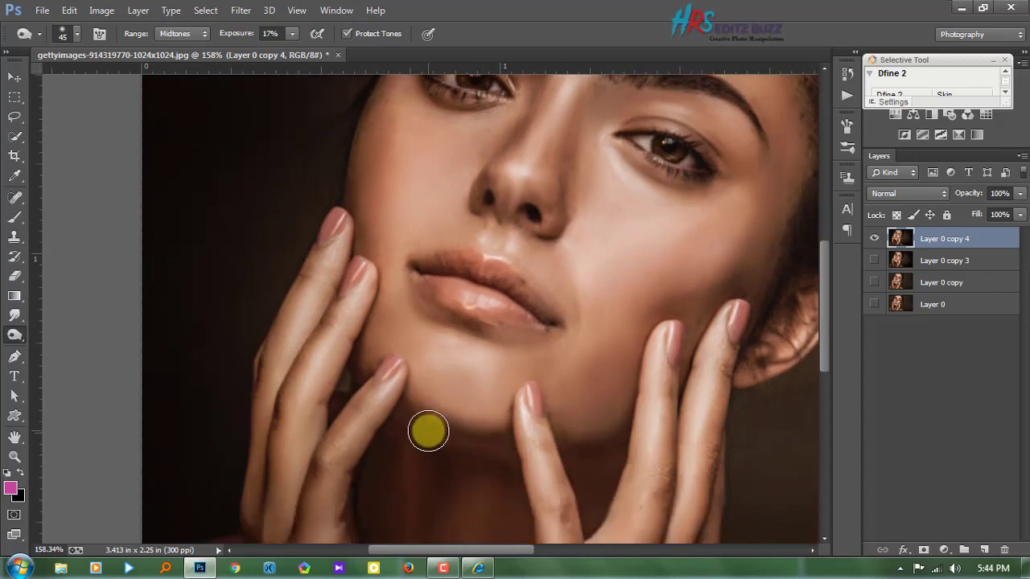
{"action": "scroll", "coordinate": [575, 172], "scroll_direction": "up", "scroll_amount": 1}
{"action": "scroll", "coordinate": [574, 173], "scroll_direction": "up", "scroll_amount": 1}
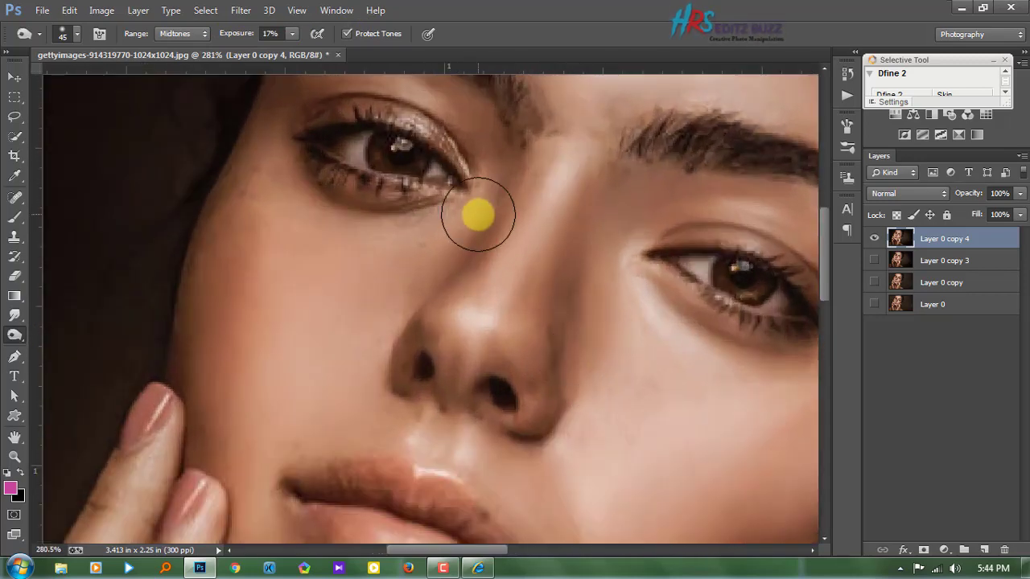
{"action": "scroll", "coordinate": [420, 318], "scroll_direction": "up", "scroll_amount": 5}
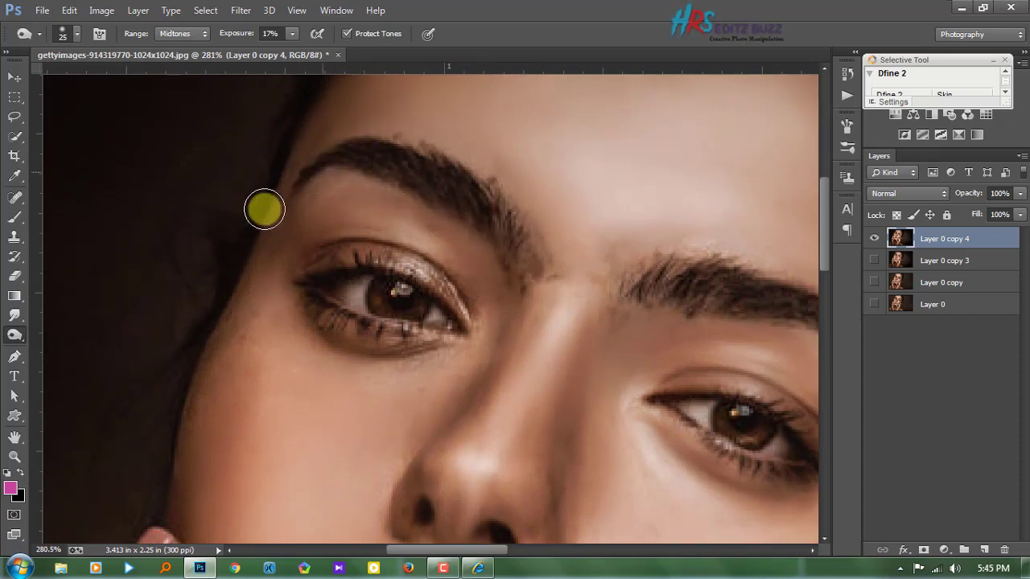
{"action": "scroll", "coordinate": [713, 315], "scroll_direction": "right", "scroll_amount": 5}
{"action": "scroll", "coordinate": [522, 259], "scroll_direction": "up", "scroll_amount": 2}
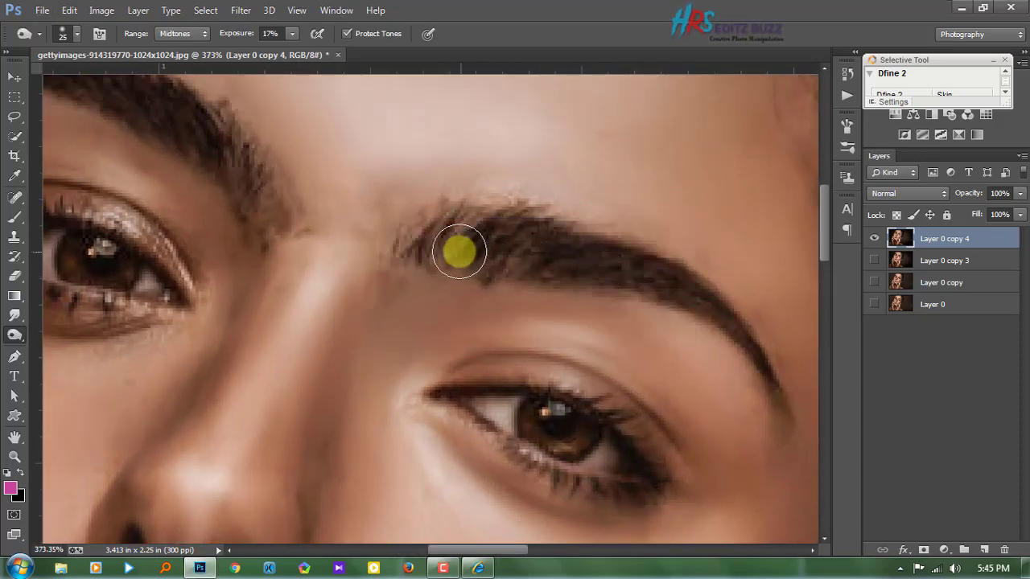
Step: Burn along the right eyebrow, the cheek toward the fingers, and the jaw edge near the ear
{"action": "left_click_drag", "start_coordinate": [459, 253], "coordinate": [725, 362]}
{"action": "scroll", "coordinate": [696, 376], "scroll_direction": "down", "scroll_amount": 2}
{"action": "scroll", "coordinate": [635, 375], "scroll_direction": "down", "scroll_amount": 1}
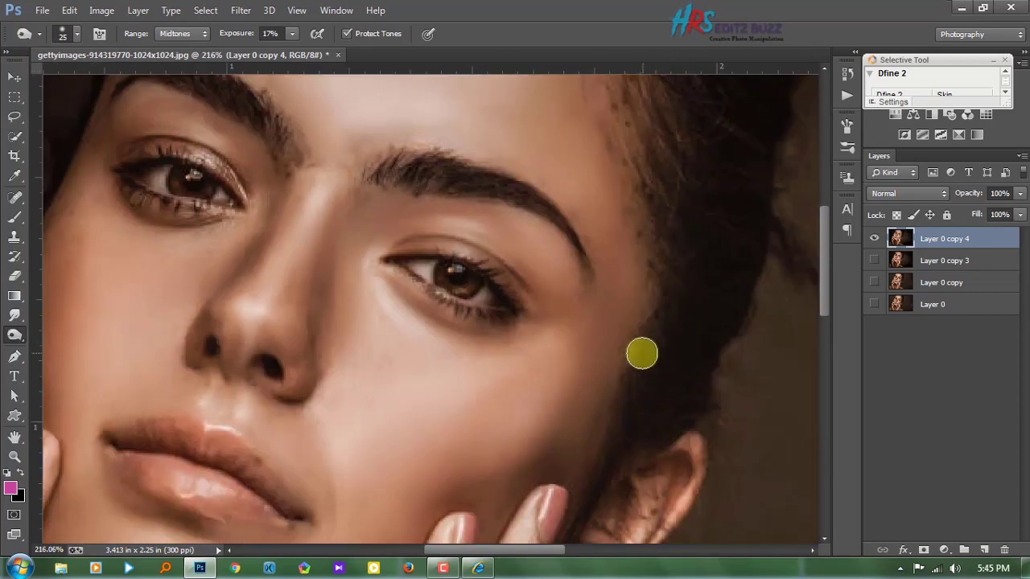
{"action": "scroll", "coordinate": [593, 432], "scroll_direction": "up", "scroll_amount": 1}
{"action": "scroll", "coordinate": [636, 395], "scroll_direction": "up", "scroll_amount": 2}
{"action": "scroll", "coordinate": [600, 218], "scroll_direction": "up", "scroll_amount": 2}
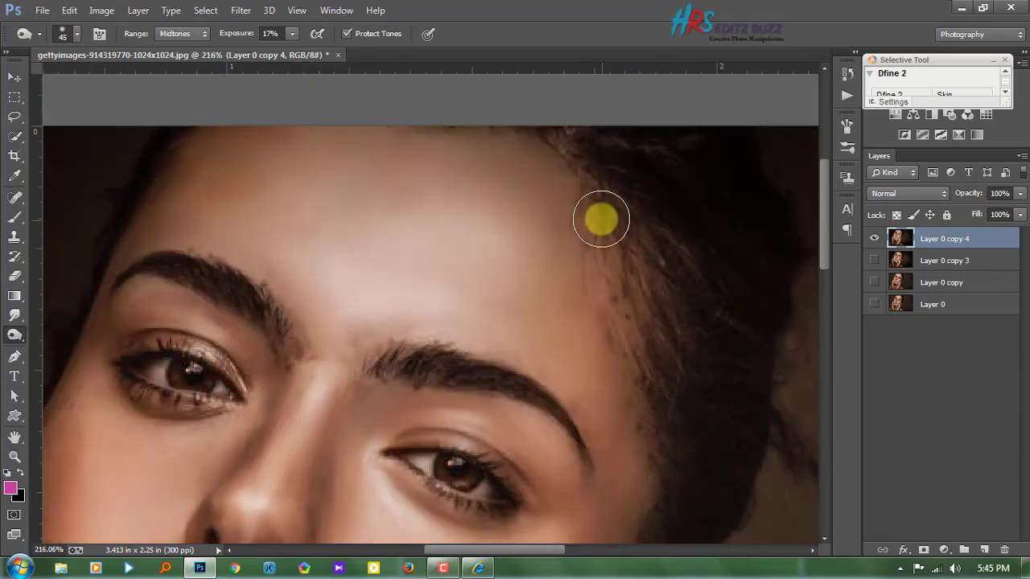
{"action": "scroll", "coordinate": [622, 370], "scroll_direction": "up", "scroll_amount": 2}
{"action": "scroll", "coordinate": [622, 370], "scroll_direction": "up", "scroll_amount": 1}
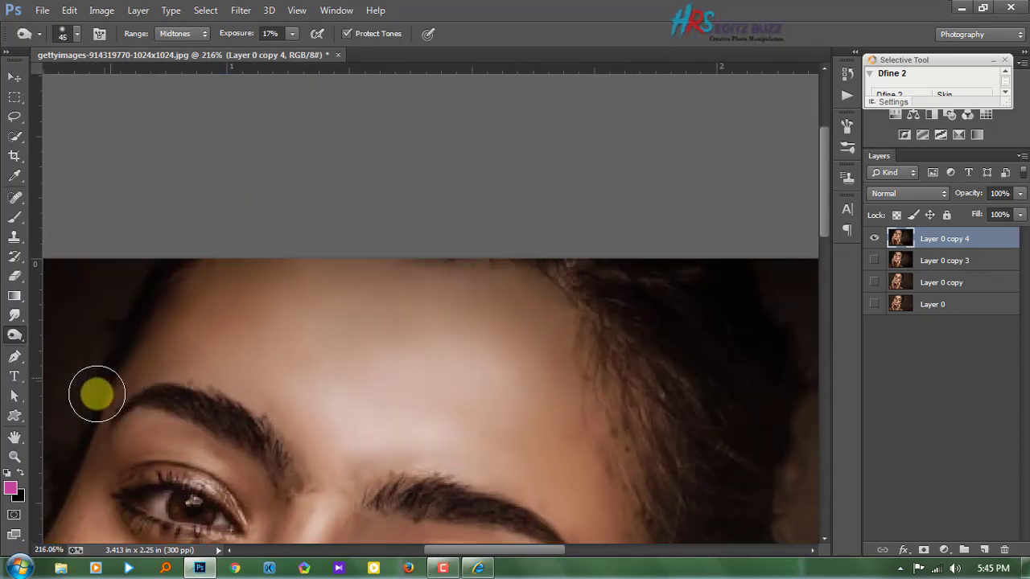
{"action": "scroll", "coordinate": [432, 241], "scroll_direction": "down", "scroll_amount": 2}
{"action": "scroll", "coordinate": [314, 375], "scroll_direction": "down", "scroll_amount": 3}
{"action": "scroll", "coordinate": [485, 430], "scroll_direction": "up", "scroll_amount": 3}
{"action": "scroll", "coordinate": [366, 472], "scroll_direction": "down", "scroll_amount": 3}
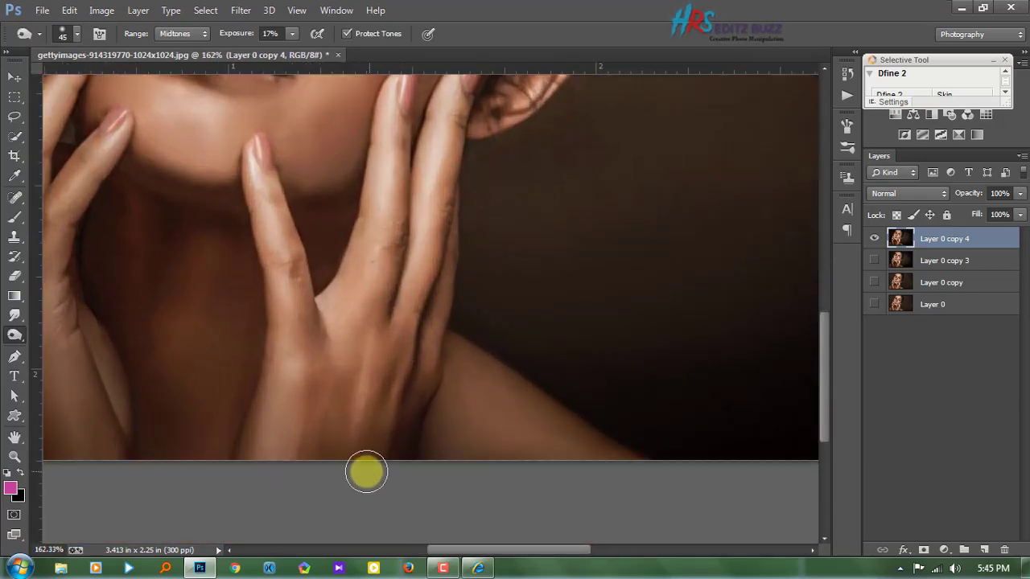
{"action": "scroll", "coordinate": [360, 298], "scroll_direction": "up", "scroll_amount": 2}
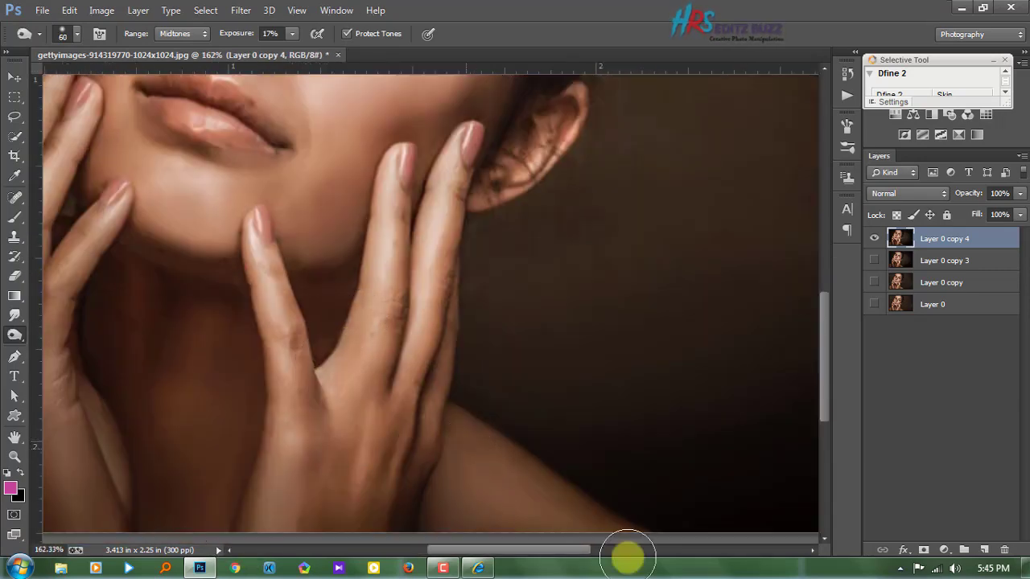
{"action": "scroll", "coordinate": [802, 395], "scroll_direction": "down", "scroll_amount": 1}
{"action": "scroll", "coordinate": [313, 448], "scroll_direction": "down", "scroll_amount": 3}
{"action": "scroll", "coordinate": [321, 397], "scroll_direction": "up", "scroll_amount": 4}
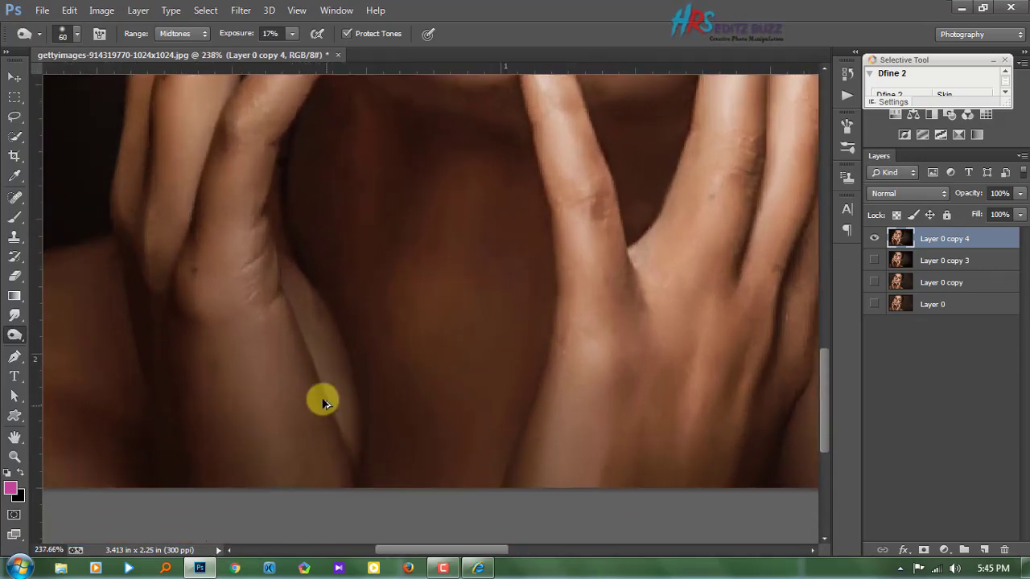
{"action": "scroll", "coordinate": [595, 504], "scroll_direction": "down", "scroll_amount": 2}
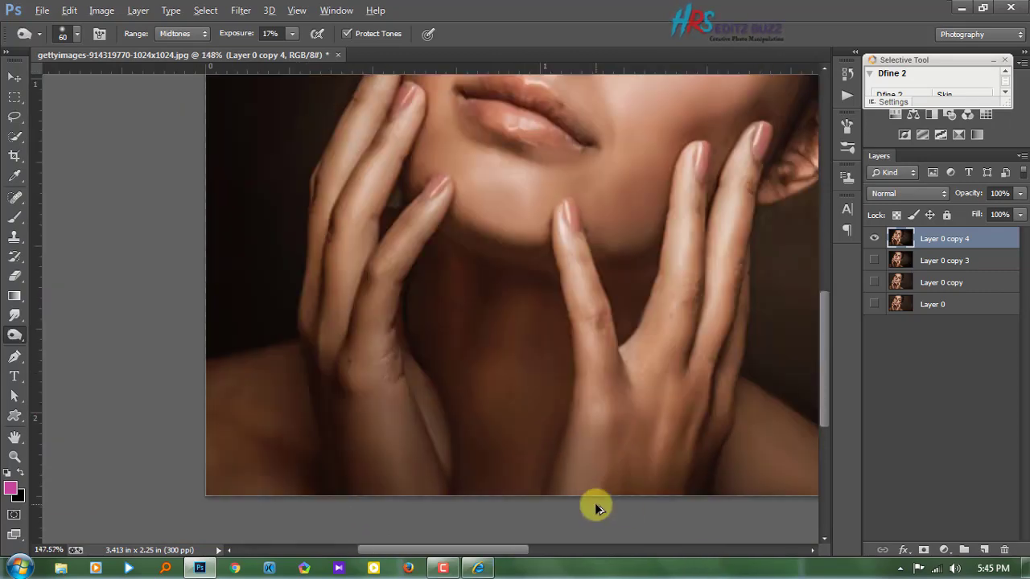
{"action": "scroll", "coordinate": [511, 532], "scroll_direction": "up", "scroll_amount": 1}
{"action": "scroll", "coordinate": [507, 523], "scroll_direction": "up", "scroll_amount": 1}
{"action": "scroll", "coordinate": [403, 466], "scroll_direction": "up", "scroll_amount": 1}
{"action": "scroll", "coordinate": [370, 394], "scroll_direction": "up", "scroll_amount": 2}
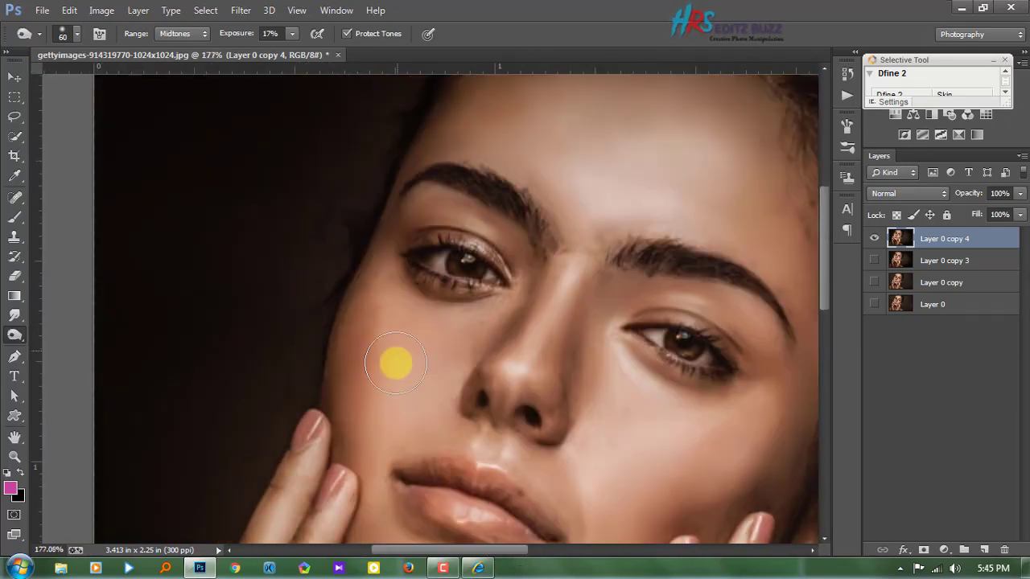
{"action": "left_click_drag", "start_coordinate": [341, 376], "coordinate": [332, 475]}
{"action": "scroll", "coordinate": [554, 474], "scroll_direction": "up", "scroll_amount": 1}
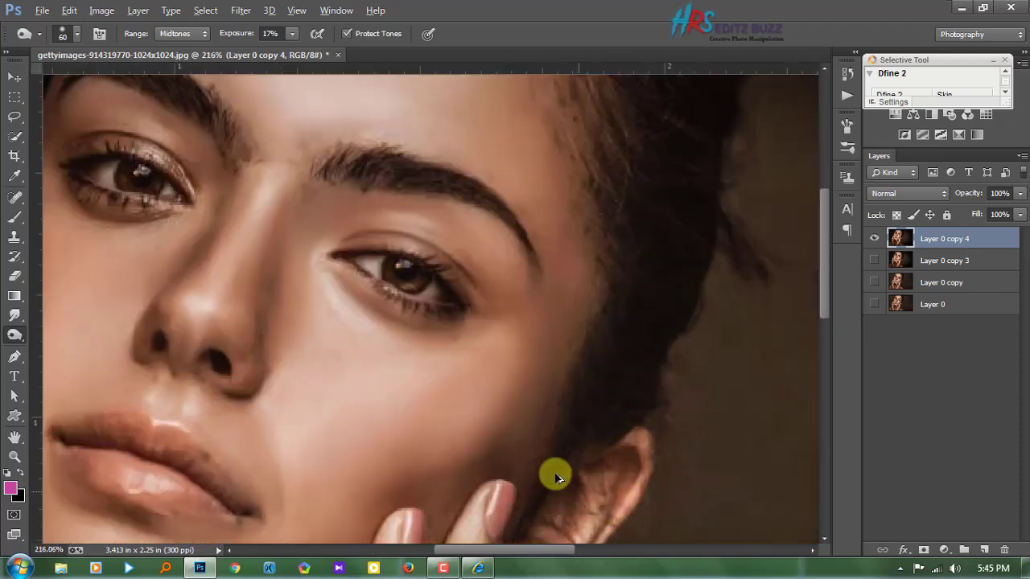
{"action": "scroll", "coordinate": [376, 481], "scroll_direction": "down", "scroll_amount": 2}
{"action": "left_click_drag", "start_coordinate": [520, 278], "coordinate": [498, 372]}
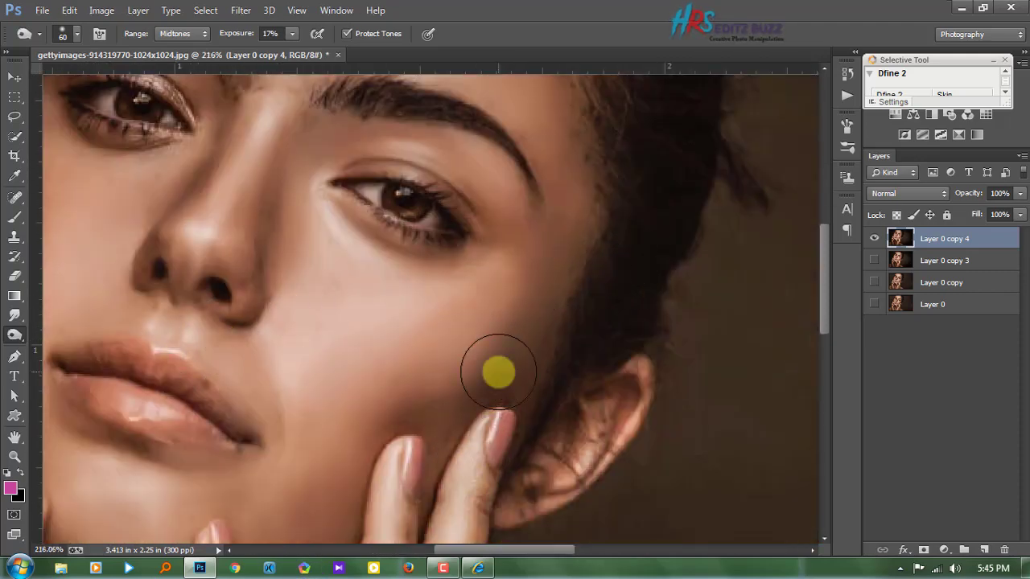
{"action": "scroll", "coordinate": [276, 494], "scroll_direction": "down", "scroll_amount": 3}
{"action": "scroll", "coordinate": [329, 467], "scroll_direction": "down", "scroll_amount": 5}
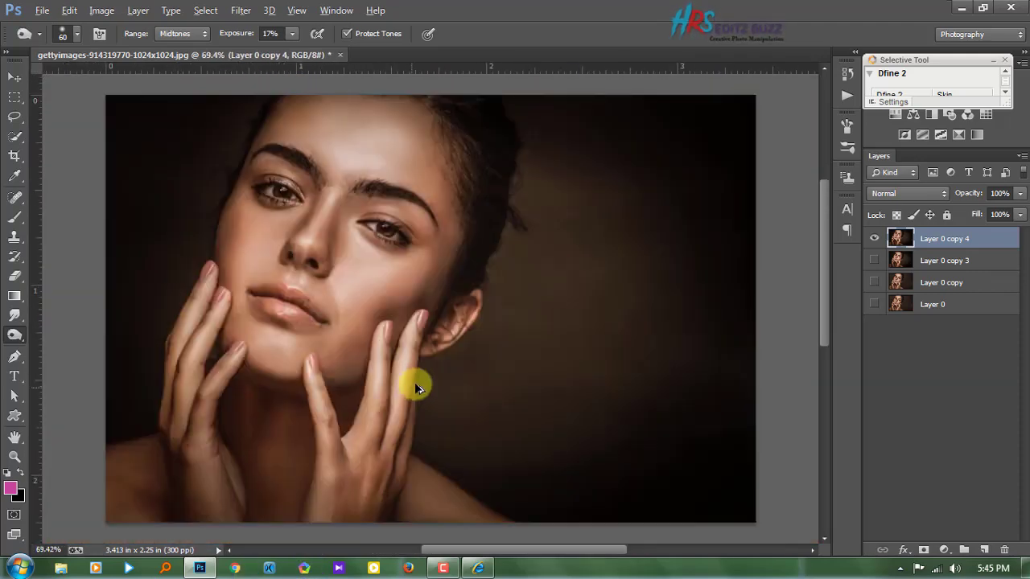
{"action": "scroll", "coordinate": [370, 318], "scroll_direction": "up", "scroll_amount": 1}
{"action": "scroll", "coordinate": [368, 310], "scroll_direction": "up", "scroll_amount": 2}
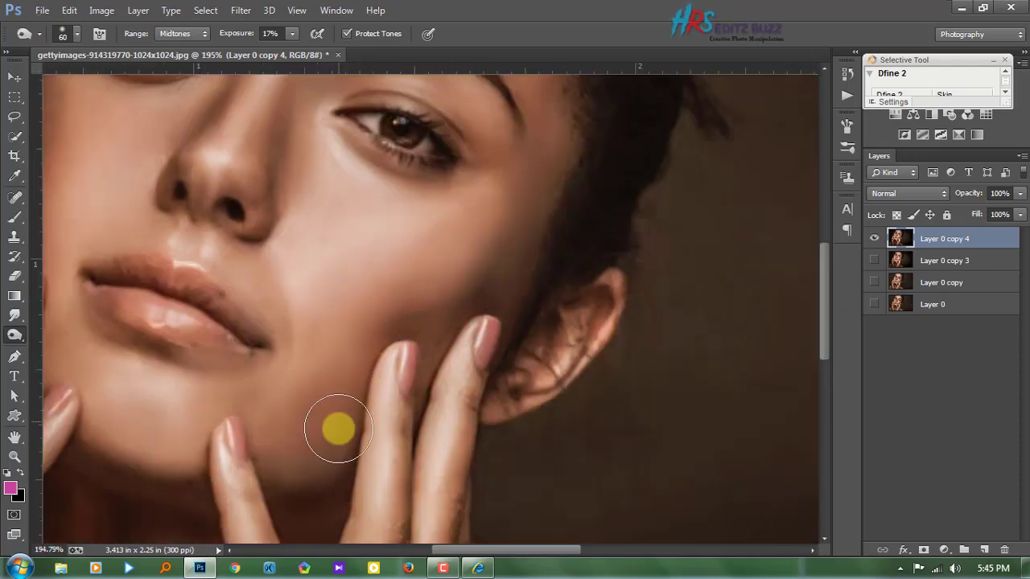
{"action": "scroll", "coordinate": [361, 430], "scroll_direction": "up", "scroll_amount": 1}
{"action": "scroll", "coordinate": [360, 432], "scroll_direction": "down", "scroll_amount": 1}
{"action": "scroll", "coordinate": [223, 241], "scroll_direction": "down", "scroll_amount": 1}
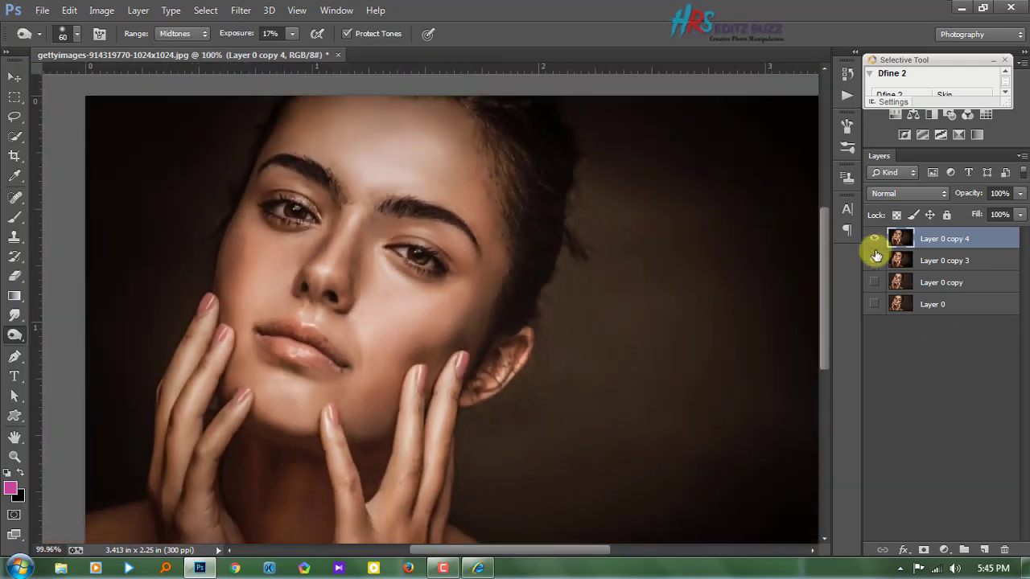
Step: Merge the retouched layers and duplicate the result as Layer 0 copy 5
{"action": "left_click", "coordinate": [873, 239]}
{"action": "right_click", "coordinate": [933, 266]}
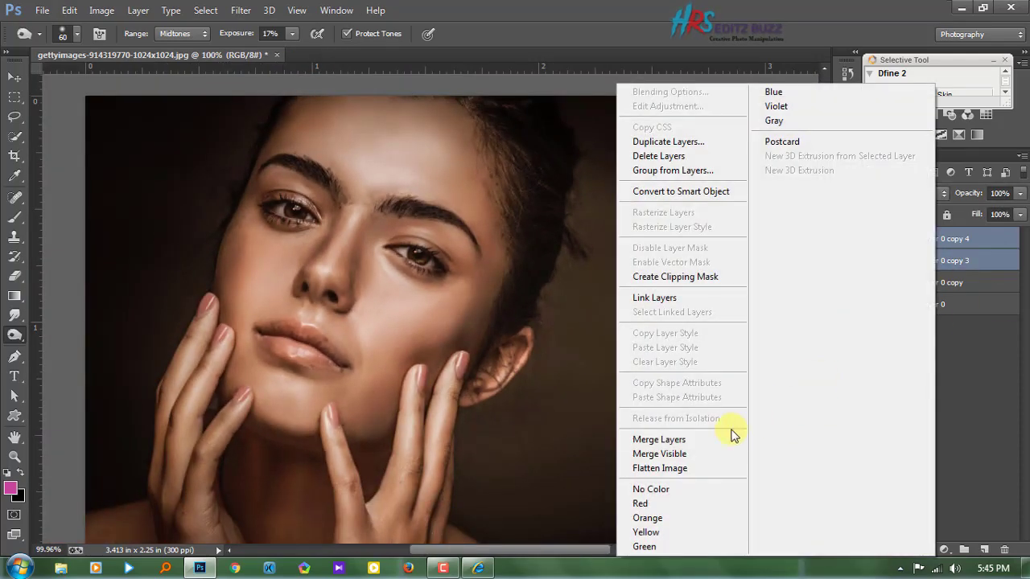
{"action": "left_click", "coordinate": [730, 436]}
{"action": "left_click_drag", "start_coordinate": [953, 233], "coordinate": [983, 550]}
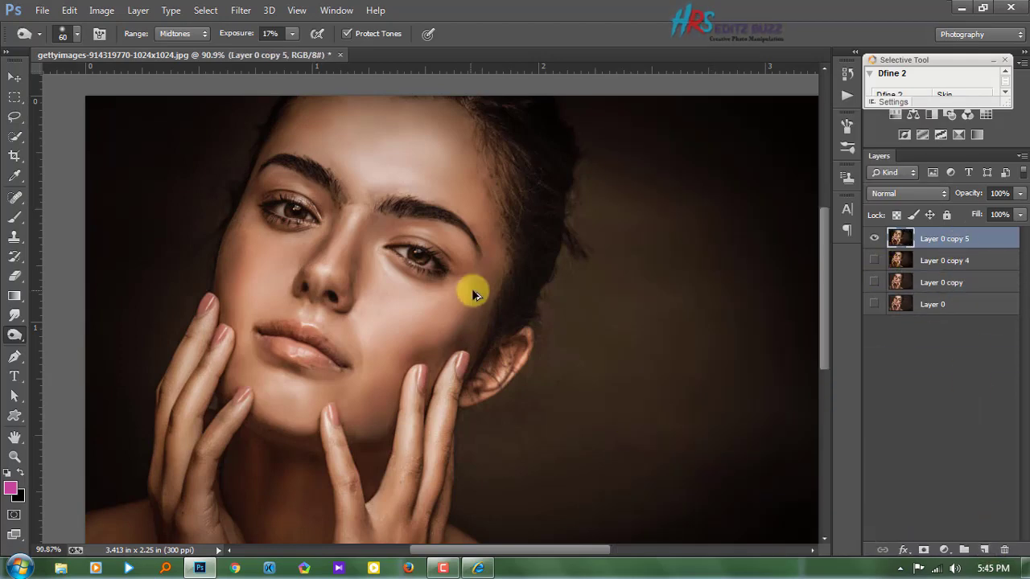
Step: Crop the image slightly in from the bottom-right corner, then open the Filter menu
{"action": "scroll", "coordinate": [298, 252], "scroll_direction": "down", "scroll_amount": 1}
{"action": "left_click", "coordinate": [15, 157]}
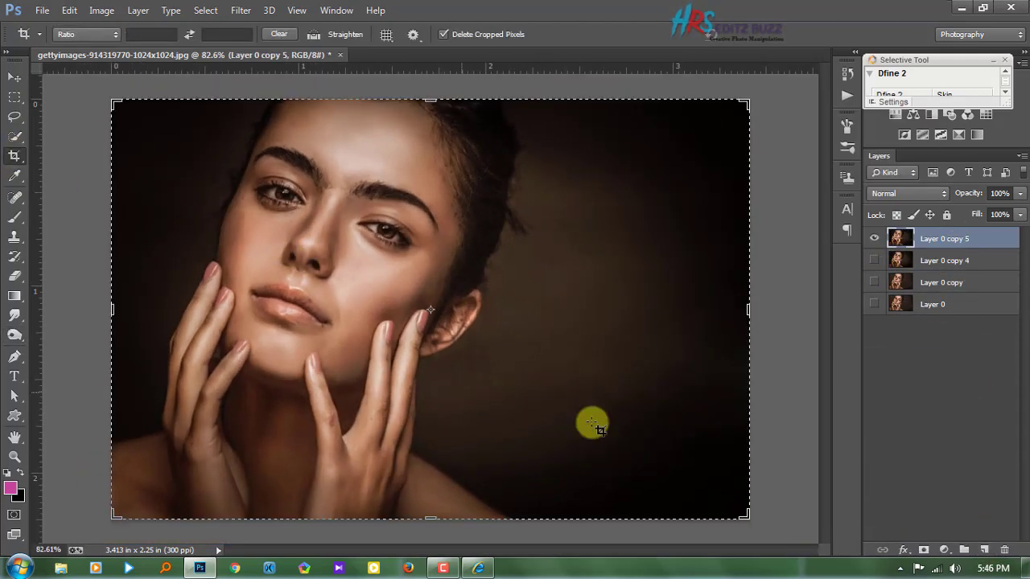
{"action": "mouse_move", "coordinate": [748, 518]}
{"action": "left_mouse_down"}
{"action": "mouse_move", "coordinate": [705, 504]}
{"action": "mouse_move", "coordinate": [742, 515]}
{"action": "mouse_move", "coordinate": [712, 515]}
{"action": "left_mouse_up"}
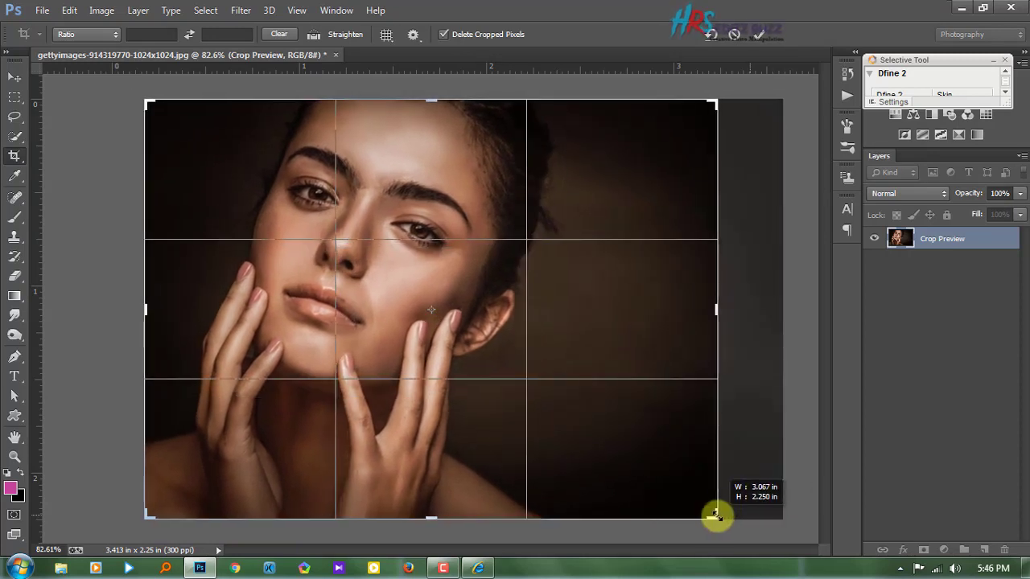
{"action": "left_click", "coordinate": [756, 36]}
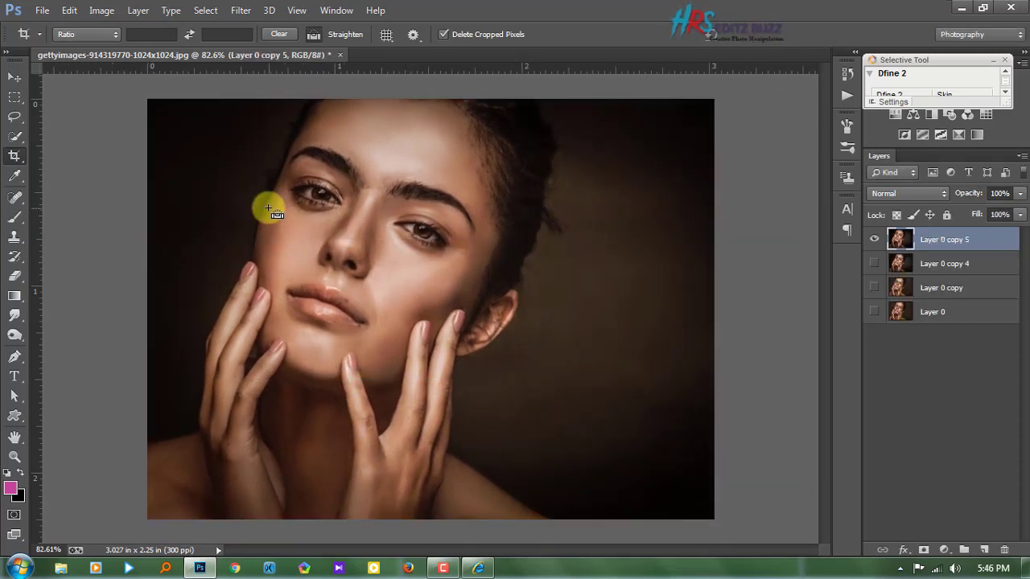
{"action": "left_click", "coordinate": [240, 10]}
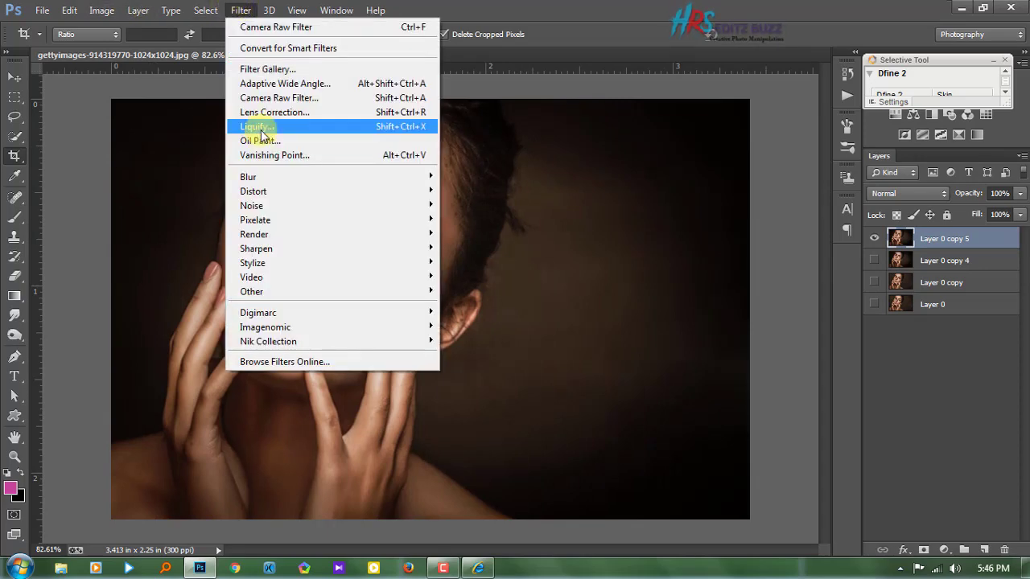
Step: Open and cancel Camera Raw Filter, then add an Exposure adjustment layer at +0.25
{"action": "left_click", "coordinate": [253, 98]}
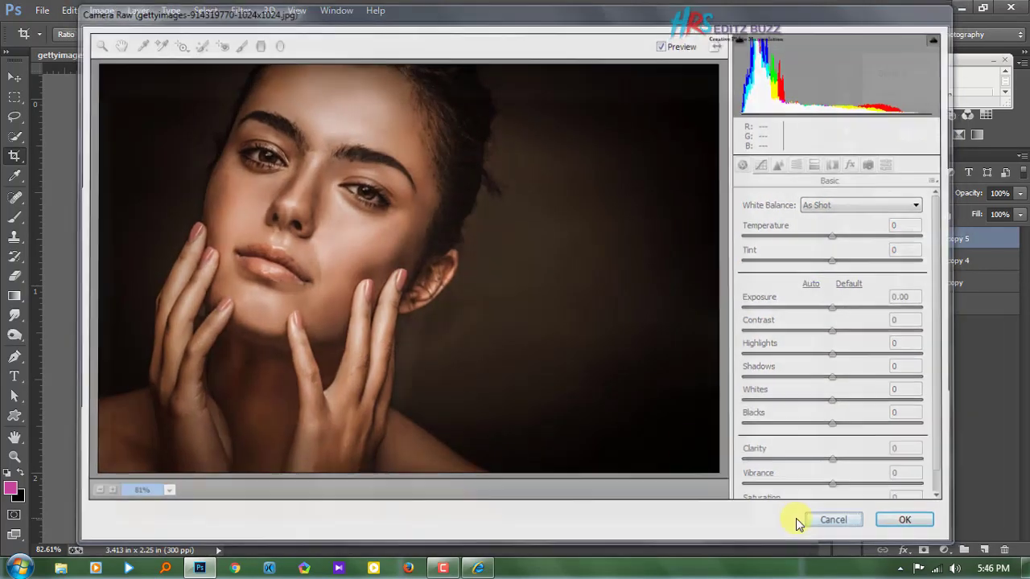
{"action": "left_click", "coordinate": [829, 519]}
{"action": "left_click", "coordinate": [943, 549]}
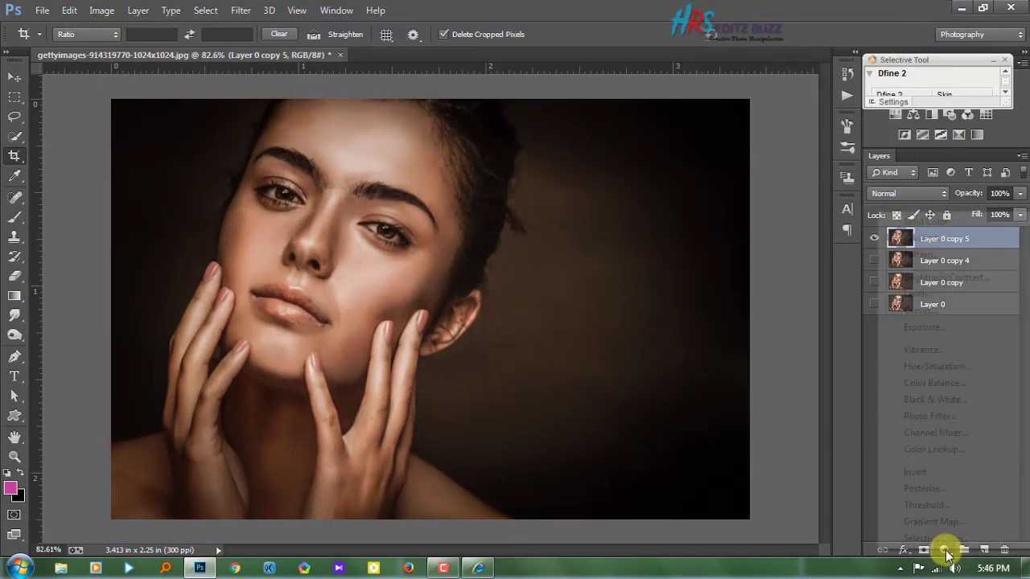
{"action": "left_click", "coordinate": [925, 326]}
{"action": "mouse_move", "coordinate": [820, 216]}
{"action": "left_mouse_down"}
{"action": "mouse_move", "coordinate": [830, 214]}
{"action": "mouse_move", "coordinate": [821, 214]}
{"action": "mouse_move", "coordinate": [824, 252]}
{"action": "left_mouse_up"}
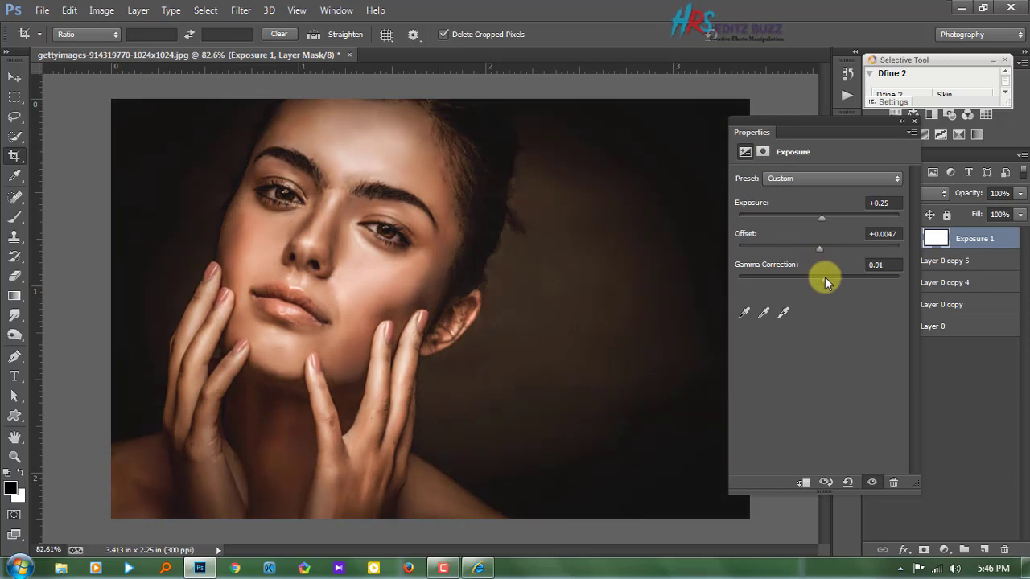
{"action": "left_click", "coordinate": [914, 135]}
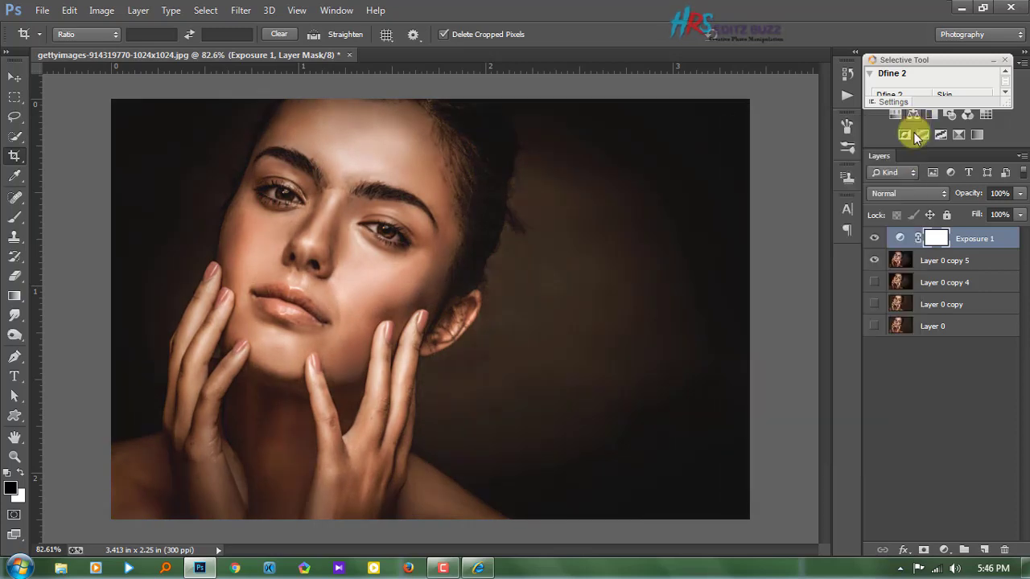
Step: Add a Vibrance layer with saturation +9 and a Color Balance layer (blue +6, cyan-red -17)
{"action": "left_click", "coordinate": [945, 550]}
{"action": "left_click", "coordinate": [935, 350]}
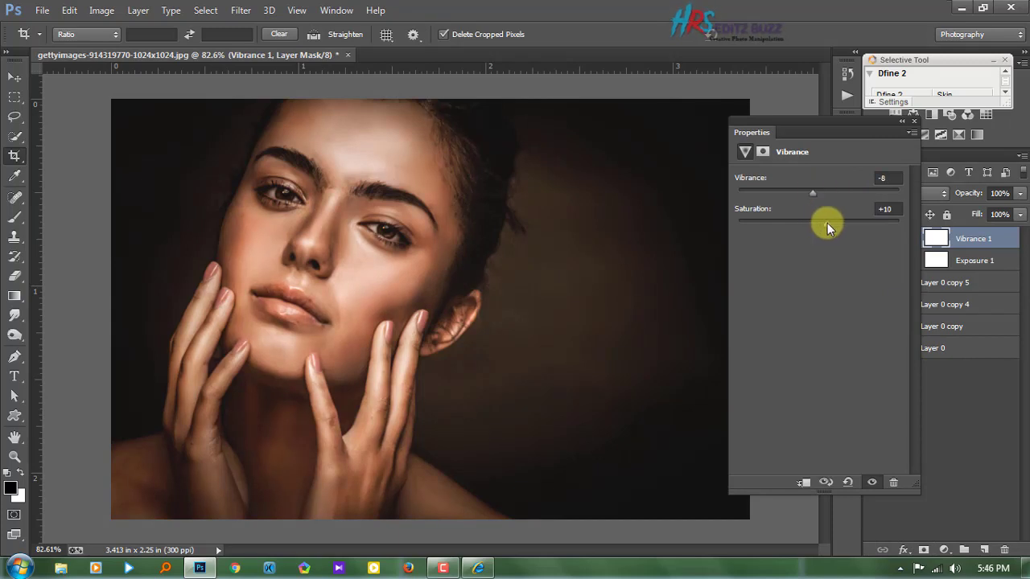
{"action": "left_click_drag", "start_coordinate": [827, 223], "coordinate": [826, 223]}
{"action": "left_click", "coordinate": [939, 551]}
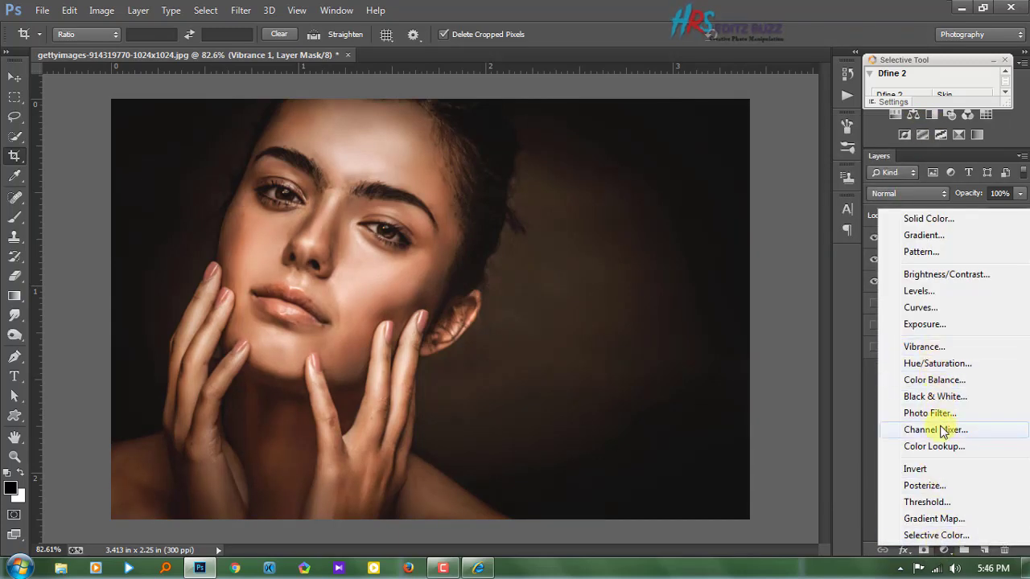
{"action": "left_click", "coordinate": [935, 381]}
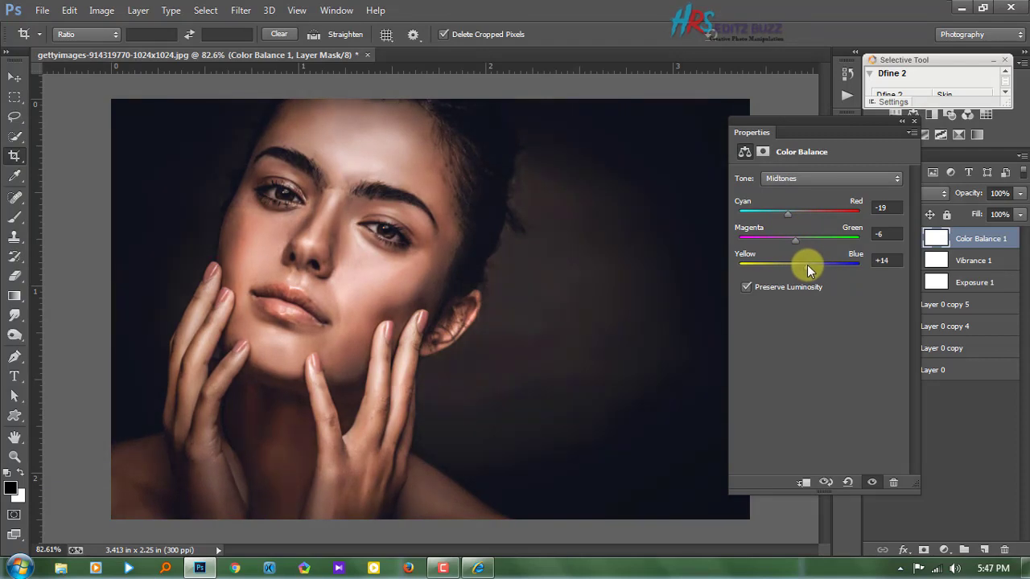
{"action": "left_click_drag", "start_coordinate": [807, 265], "coordinate": [803, 265]}
{"action": "left_click_drag", "start_coordinate": [785, 219], "coordinate": [789, 220]}
{"action": "left_click", "coordinate": [902, 121]}
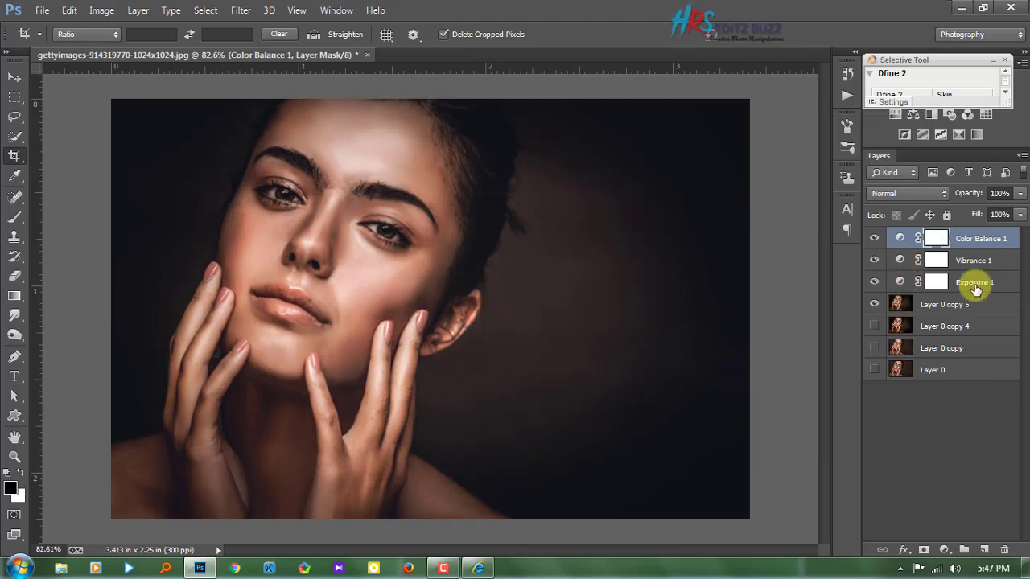
Step: Merge the adjustment layers into Color Balance 1, duplicate it and hide the original
{"action": "left_click", "coordinate": [960, 304], "text": "shift"}
{"action": "right_click", "coordinate": [961, 301]}
{"action": "left_click", "coordinate": [724, 453]}
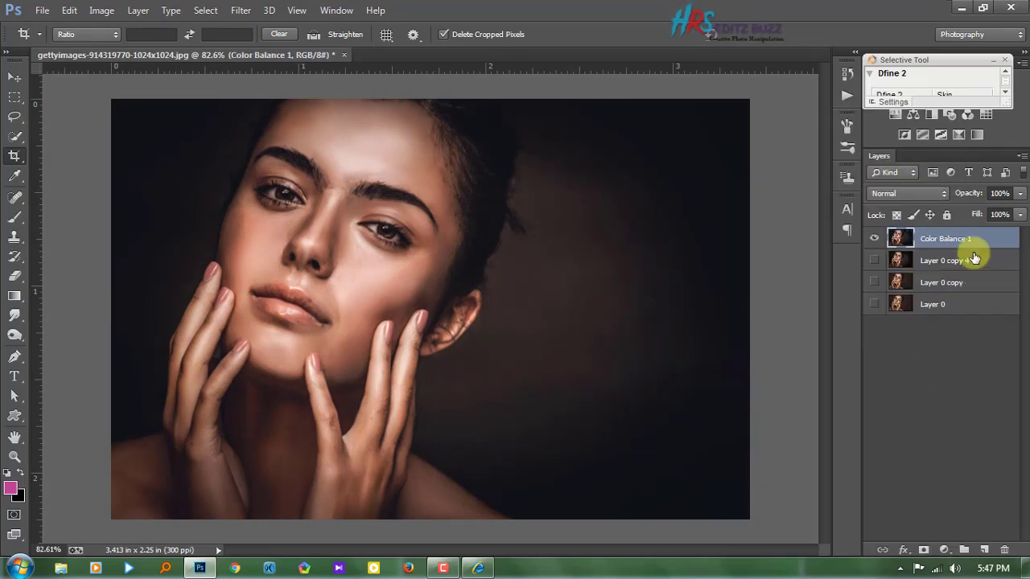
{"action": "left_click_drag", "start_coordinate": [970, 245], "coordinate": [984, 550]}
{"action": "left_click", "coordinate": [874, 260]}
Step: Add a Levels layer, merge it into Levels 1, duplicate as Levels 1 copy and hide the original
{"action": "left_click", "coordinate": [941, 550]}
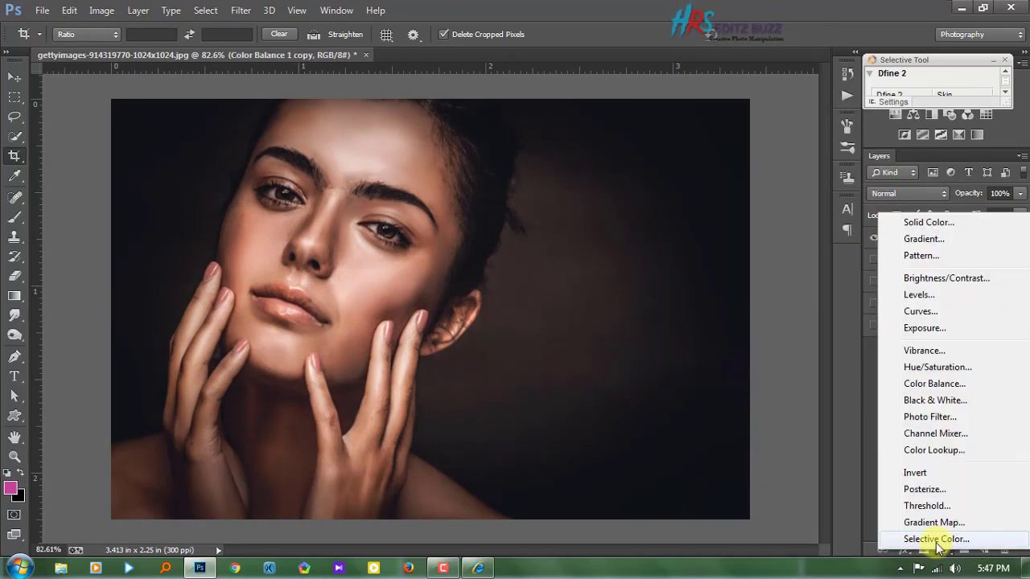
{"action": "left_click", "coordinate": [925, 296]}
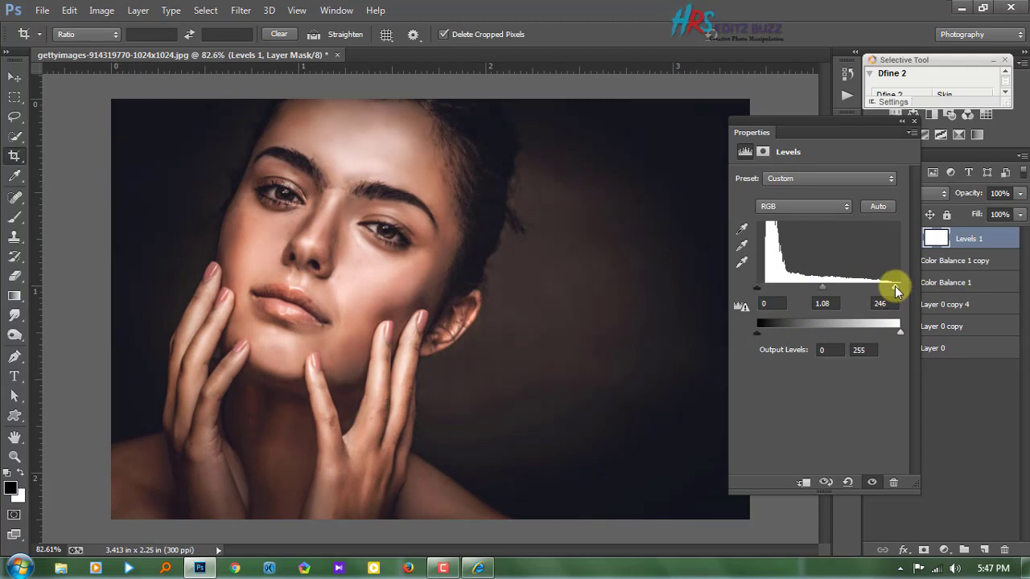
{"action": "left_click", "coordinate": [940, 193]}
{"action": "right_click", "coordinate": [973, 240]}
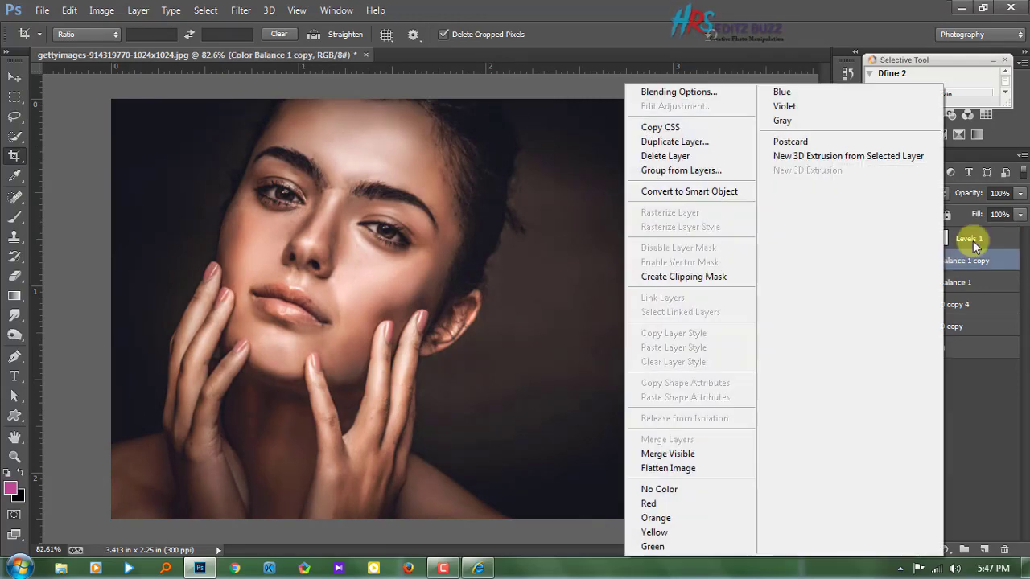
{"action": "left_click", "coordinate": [981, 262]}
{"action": "right_click", "coordinate": [982, 262]}
{"action": "left_click", "coordinate": [740, 435]}
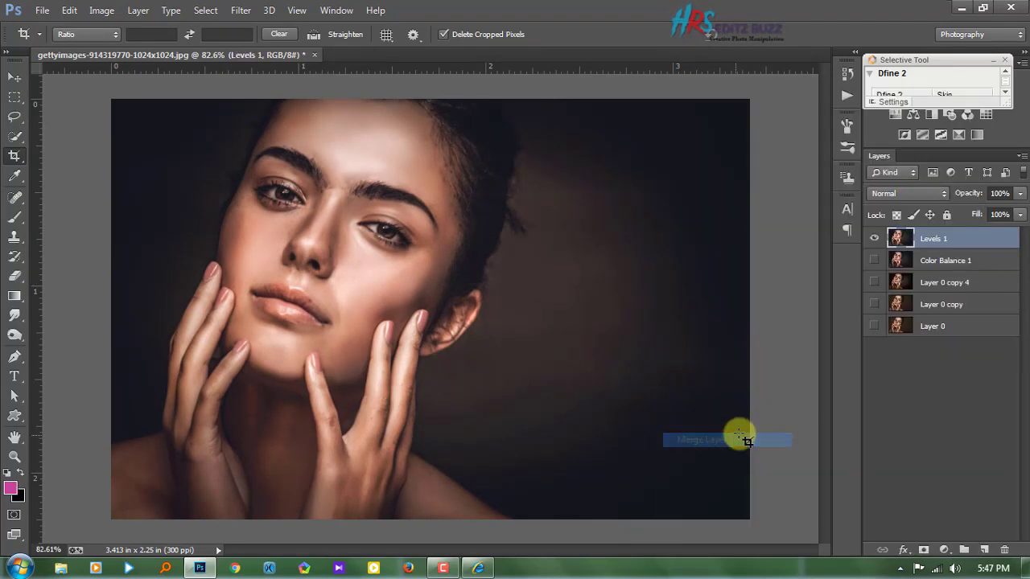
{"action": "left_click_drag", "start_coordinate": [938, 239], "coordinate": [983, 550]}
{"action": "left_click", "coordinate": [874, 260]}
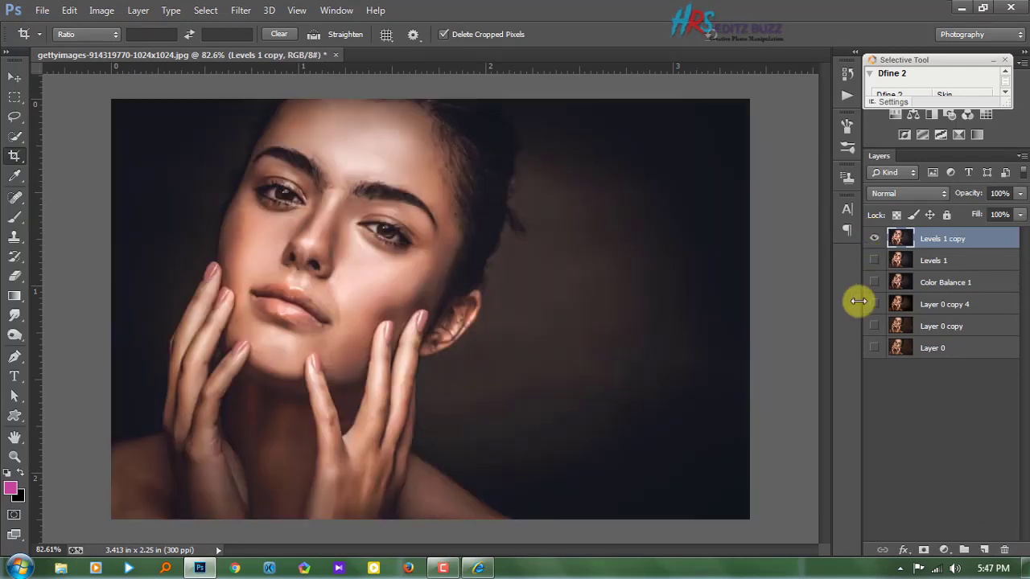
Step: Add a new layer filled with 50% Gray and set its blend mode to Overlay
{"action": "left_click", "coordinate": [985, 551]}
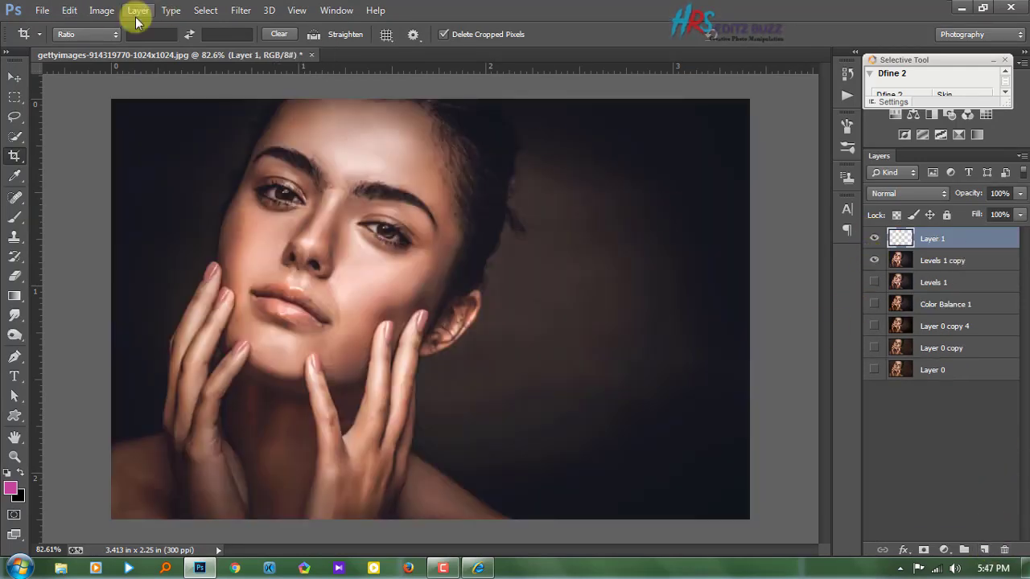
{"action": "left_click", "coordinate": [102, 10]}
{"action": "left_click", "coordinate": [120, 211]}
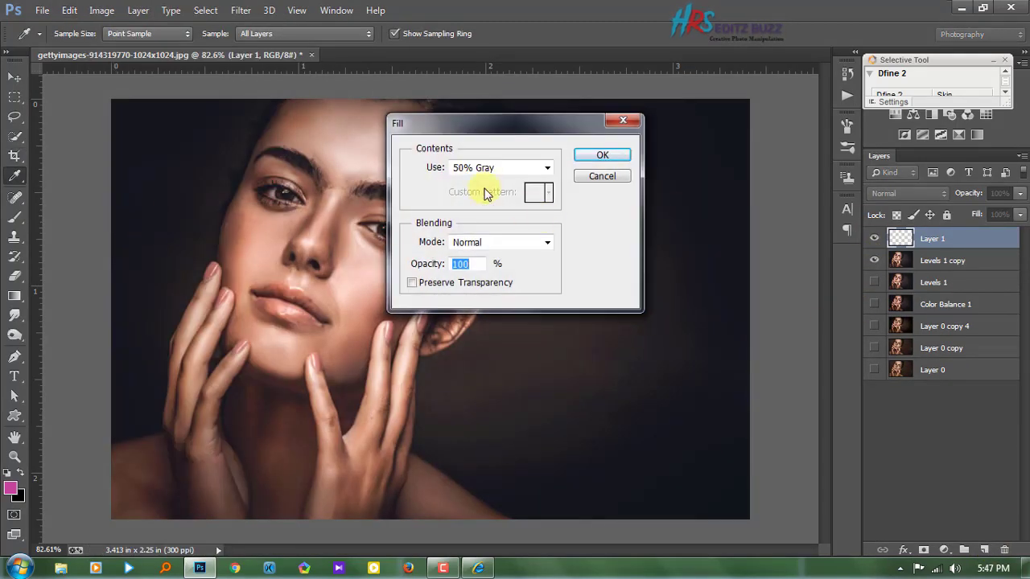
{"action": "left_click", "coordinate": [499, 168]}
{"action": "left_click", "coordinate": [496, 292]}
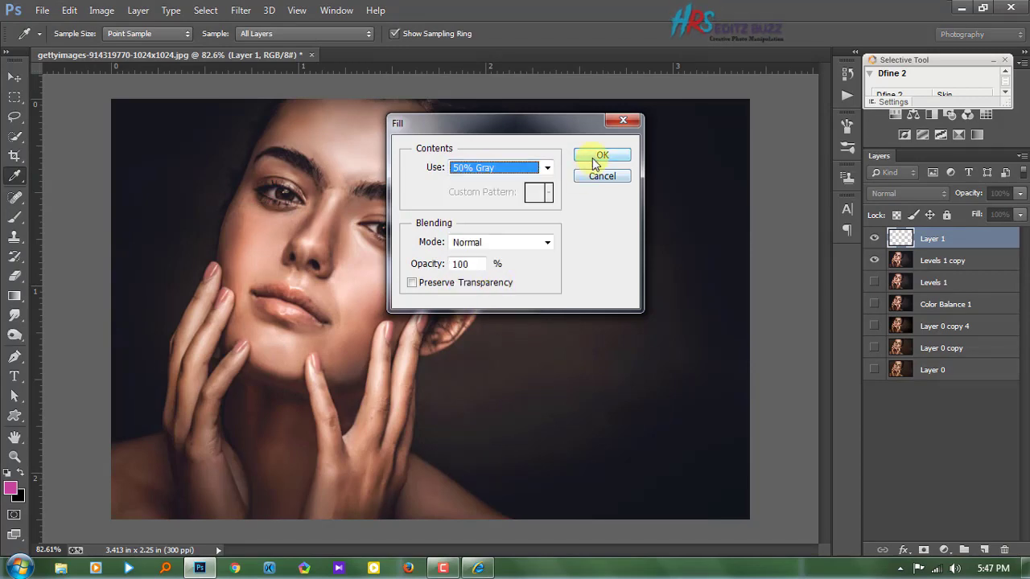
{"action": "left_click", "coordinate": [602, 155]}
{"action": "left_click", "coordinate": [909, 194]}
{"action": "left_click", "coordinate": [882, 189]}
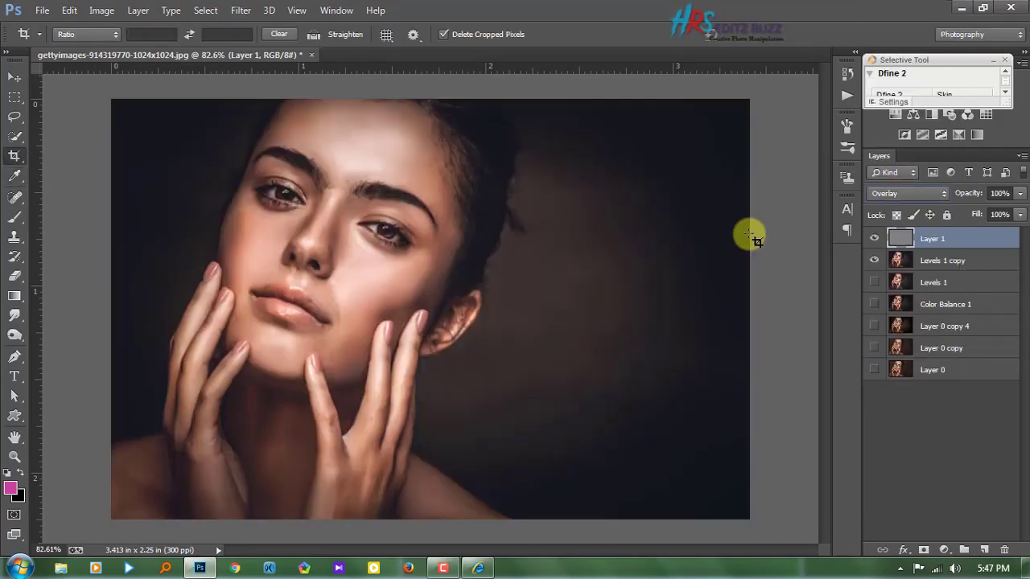
Step: Dodge the nose, cheeks and forehead with a 90 px Midtones brush, then compare Layer 1 on/off
{"action": "left_click", "coordinate": [14, 316]}
{"action": "left_click", "coordinate": [15, 334]}
{"action": "left_click", "coordinate": [72, 333]}
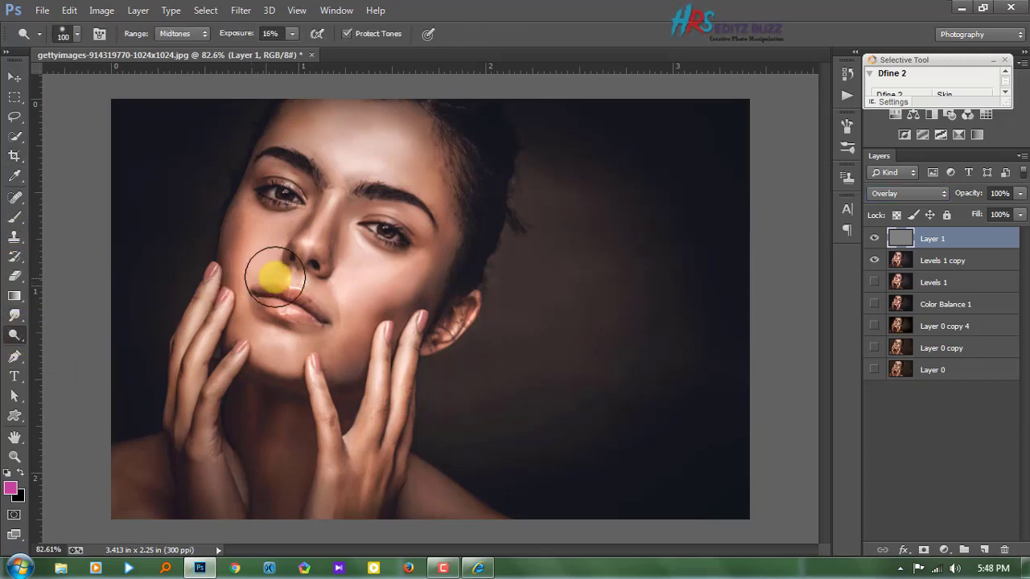
{"action": "key", "text": "bracketright"}
{"action": "key", "text": "bracketright"}
{"action": "key", "text": "bracketright"}
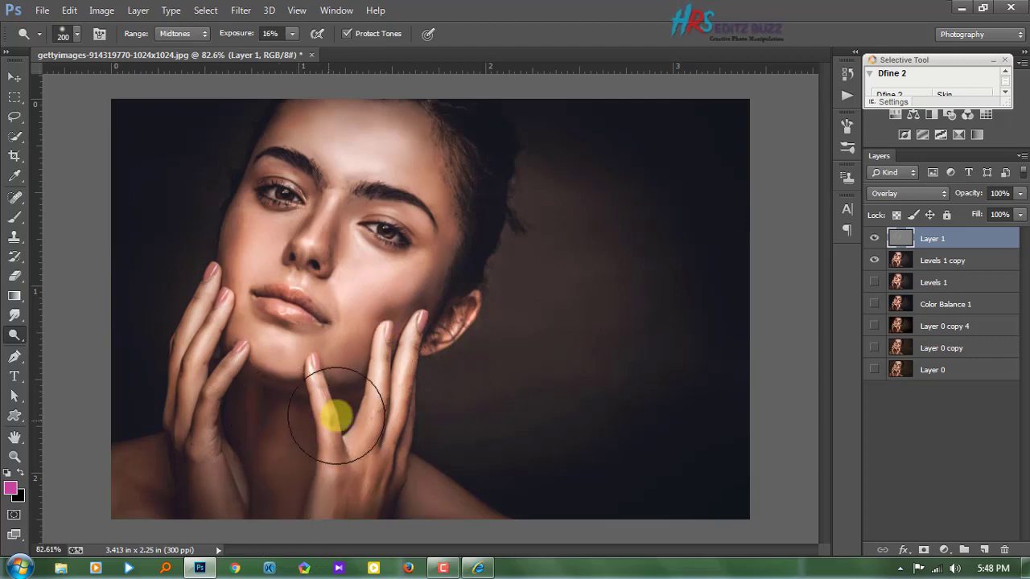
{"action": "key", "text": "bracketleft"}
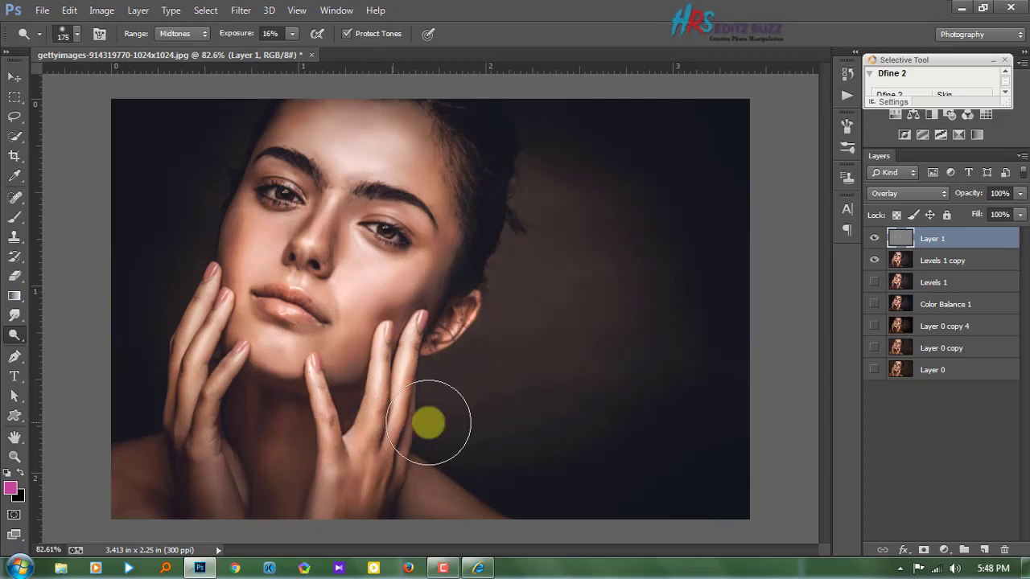
{"action": "key", "text": "bracketleft"}
{"action": "key", "text": "bracketleft"}
{"action": "key", "text": "bracketleft"}
{"action": "scroll", "coordinate": [276, 172], "scroll_direction": "up", "scroll_amount": 5}
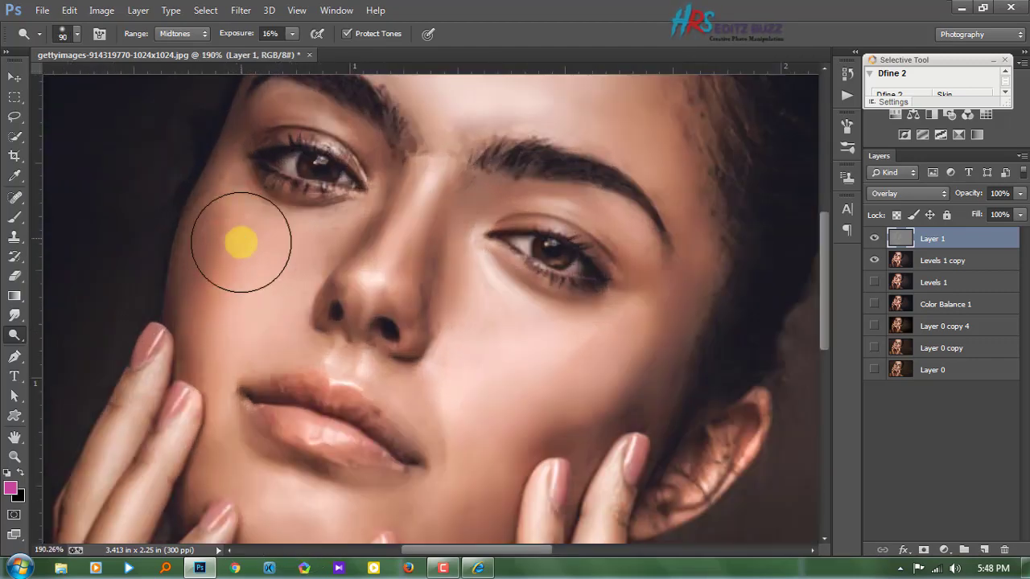
{"action": "scroll", "coordinate": [271, 420], "scroll_direction": "down", "scroll_amount": 3}
{"action": "scroll", "coordinate": [480, 413], "scroll_direction": "up", "scroll_amount": 3}
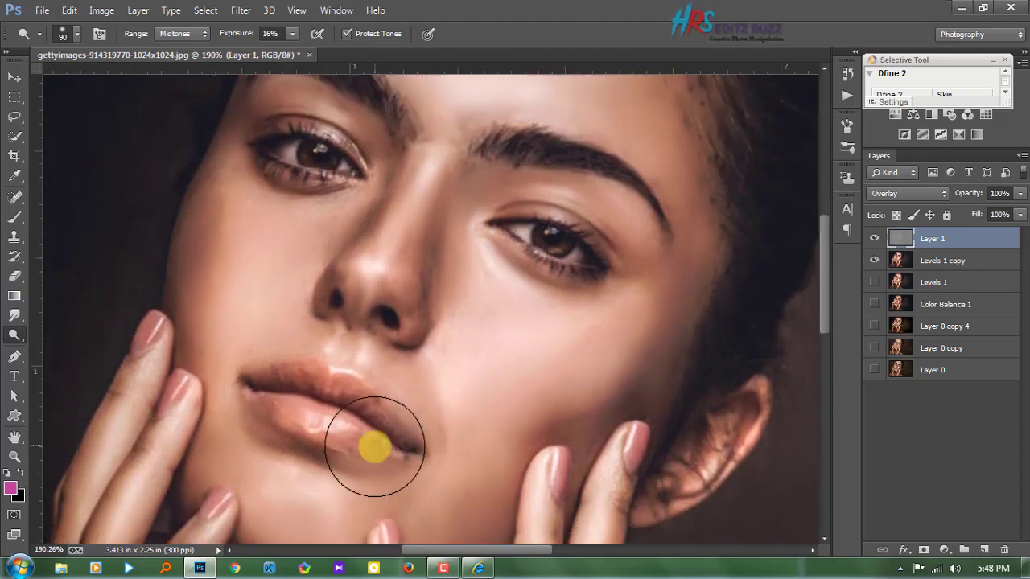
{"action": "scroll", "coordinate": [394, 435], "scroll_direction": "up", "scroll_amount": 2}
{"action": "scroll", "coordinate": [524, 478], "scroll_direction": "up", "scroll_amount": 2}
{"action": "scroll", "coordinate": [483, 338], "scroll_direction": "up", "scroll_amount": 1}
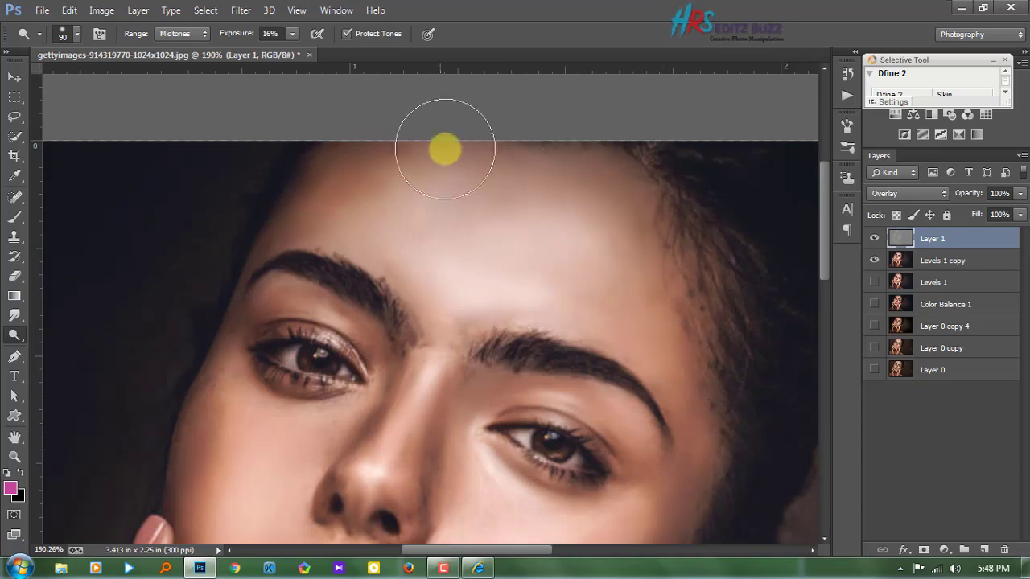
{"action": "scroll", "coordinate": [430, 368], "scroll_direction": "down", "scroll_amount": 1}
{"action": "scroll", "coordinate": [378, 402], "scroll_direction": "down", "scroll_amount": 5}
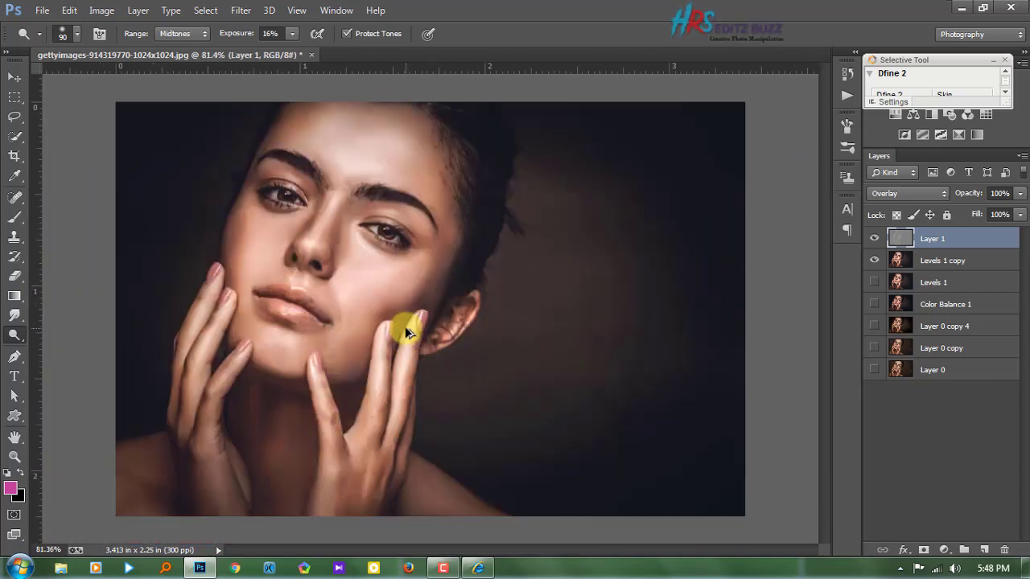
{"action": "left_click", "coordinate": [873, 238]}
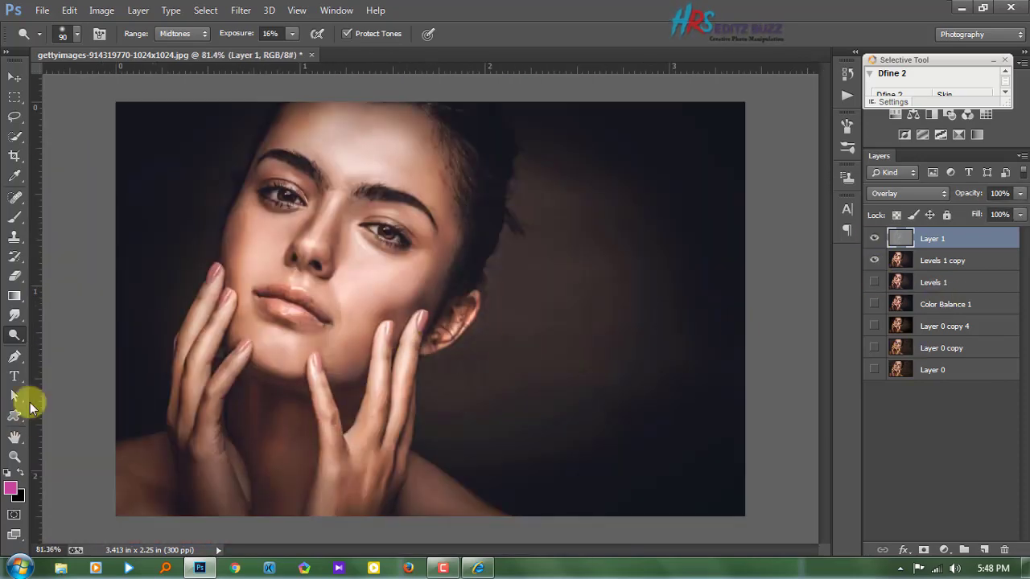
Step: Burn the shadow along the left cheek with a 150 px Burn brush
{"action": "right_click", "coordinate": [15, 335]}
{"action": "left_click", "coordinate": [74, 346]}
{"action": "scroll", "coordinate": [242, 218], "scroll_direction": "up", "scroll_amount": 3}
{"action": "key", "text": "bracketright"}
{"action": "key", "text": "bracketright"}
{"action": "key", "text": "bracketright"}
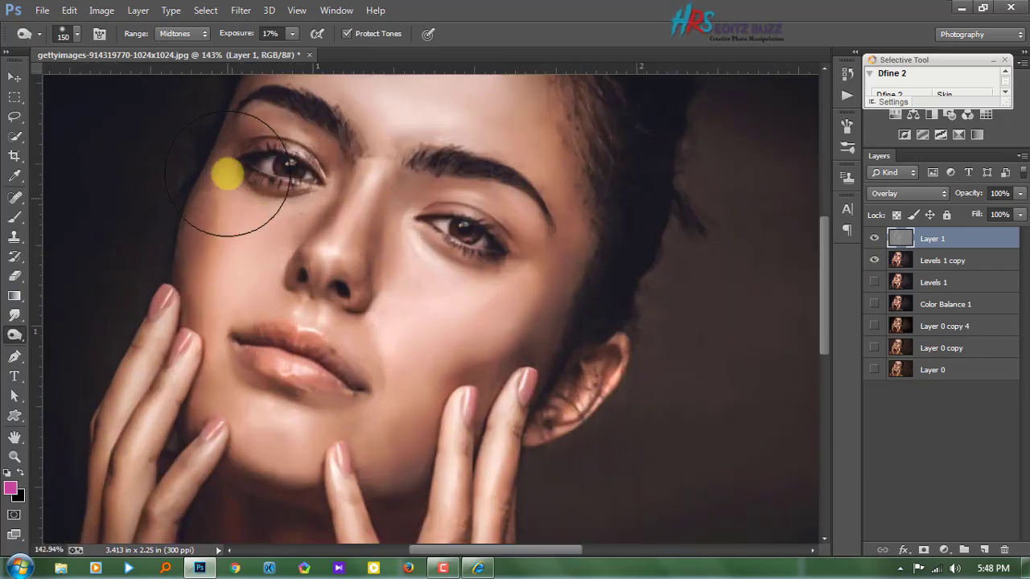
{"action": "left_click_drag", "start_coordinate": [202, 299], "coordinate": [287, 362]}
Step: Burn under both eyes with a 50 px brush, then fit the photo and compare before/after
{"action": "scroll", "coordinate": [287, 363], "scroll_direction": "up", "scroll_amount": 1}
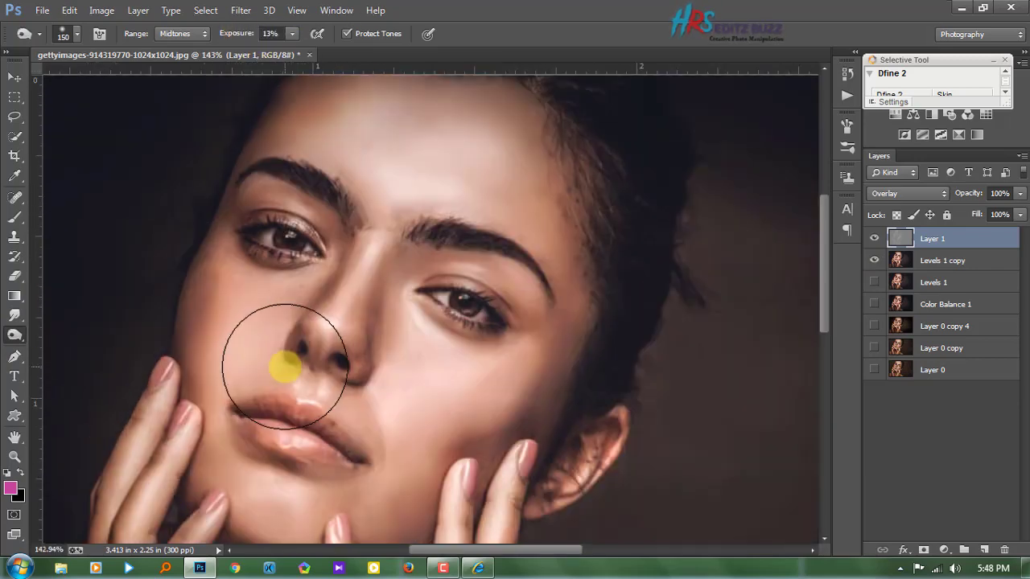
{"action": "key", "text": "bracketleft"}
{"action": "key", "text": "bracketleft"}
{"action": "key", "text": "bracketleft"}
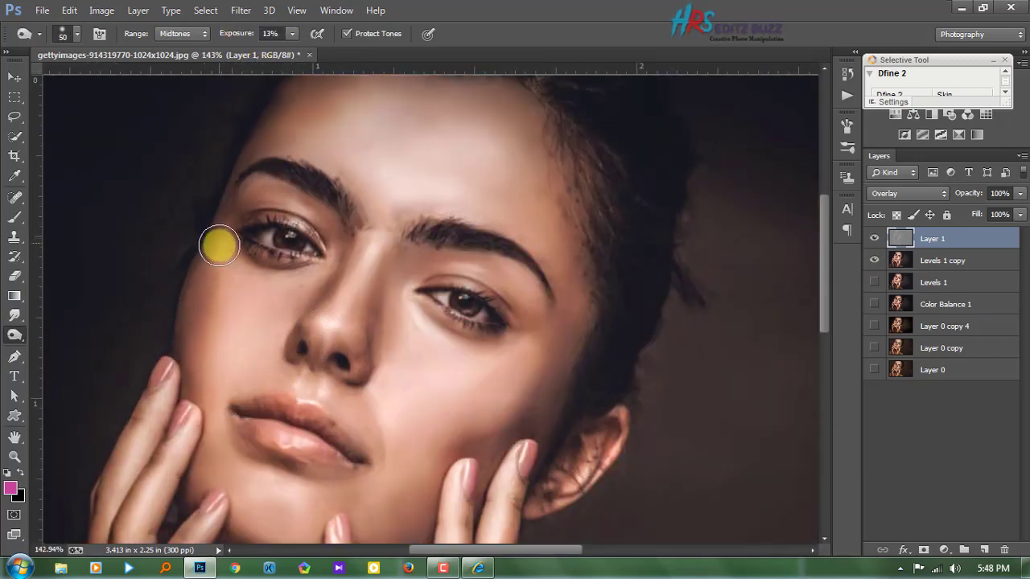
{"action": "left_click_drag", "start_coordinate": [209, 274], "coordinate": [189, 338]}
{"action": "scroll", "coordinate": [255, 263], "scroll_direction": "up", "scroll_amount": 1}
{"action": "scroll", "coordinate": [563, 314], "scroll_direction": "down", "scroll_amount": 1}
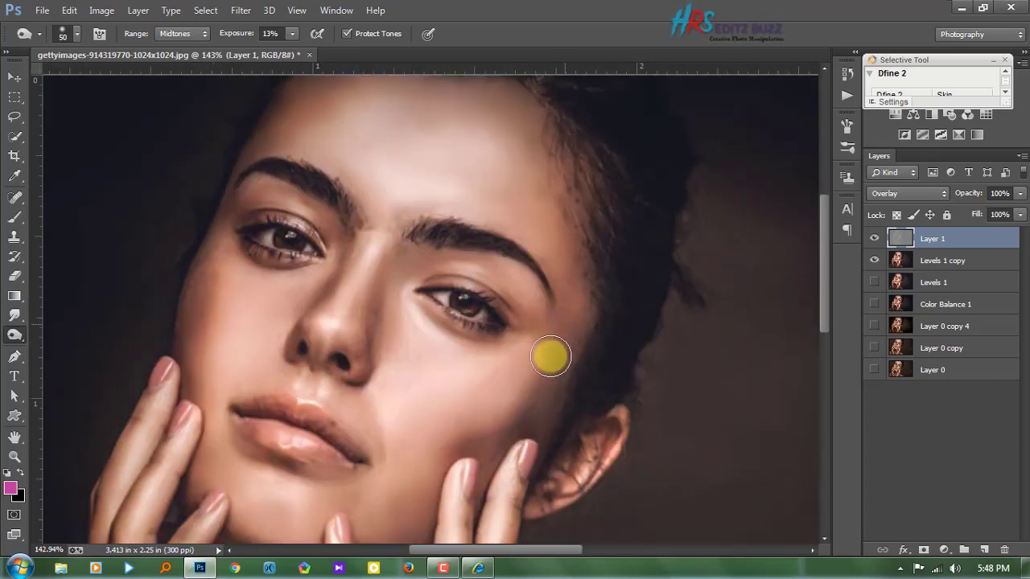
{"action": "scroll", "coordinate": [523, 370], "scroll_direction": "down", "scroll_amount": 1}
{"action": "scroll", "coordinate": [368, 464], "scroll_direction": "up", "scroll_amount": 1}
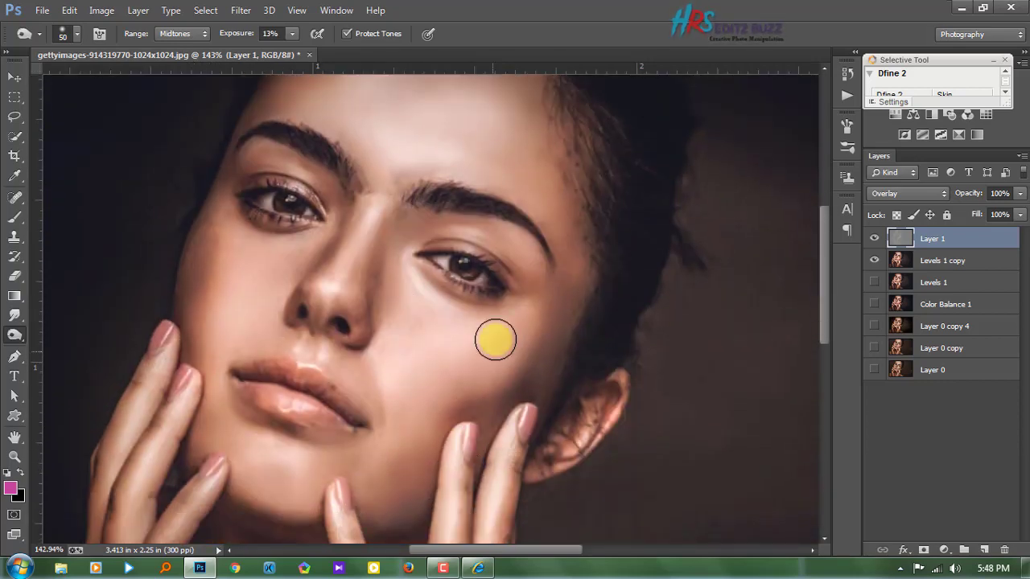
{"action": "left_click_drag", "start_coordinate": [418, 282], "coordinate": [401, 287]}
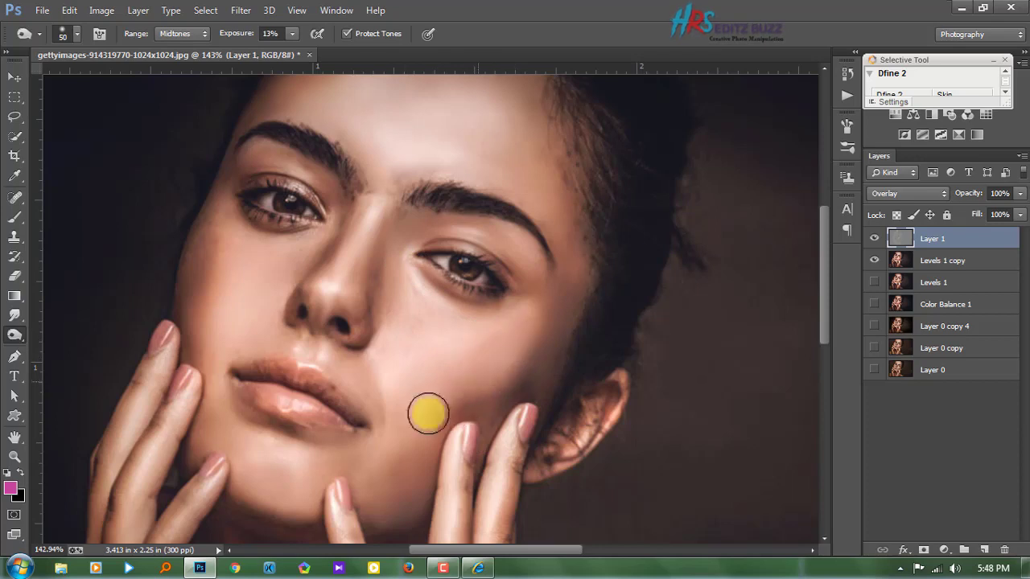
{"action": "left_click", "coordinate": [467, 269]}
{"action": "left_click", "coordinate": [294, 198]}
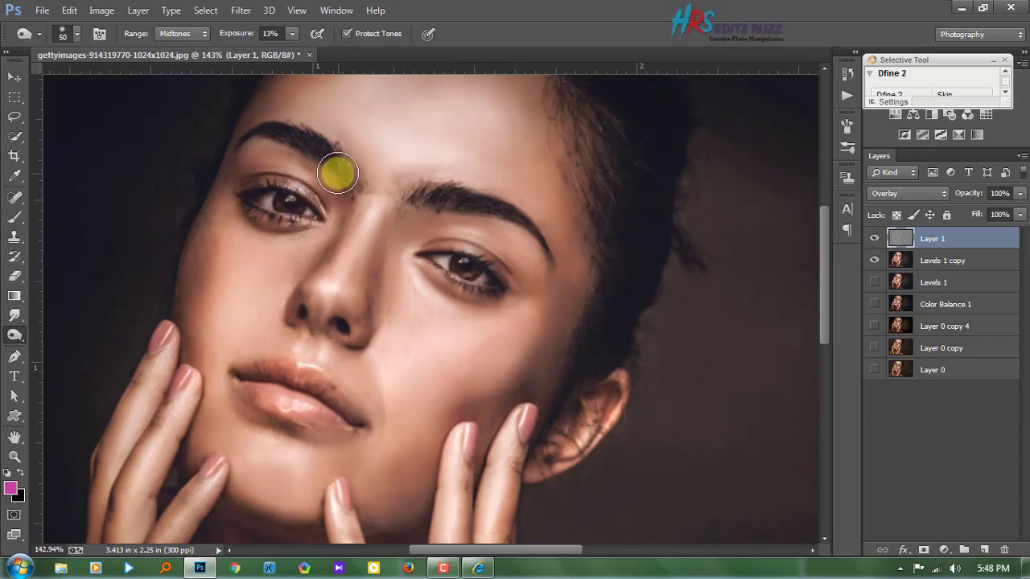
{"action": "scroll", "coordinate": [474, 233], "scroll_direction": "up", "scroll_amount": 1}
{"action": "scroll", "coordinate": [483, 241], "scroll_direction": "up", "scroll_amount": 1}
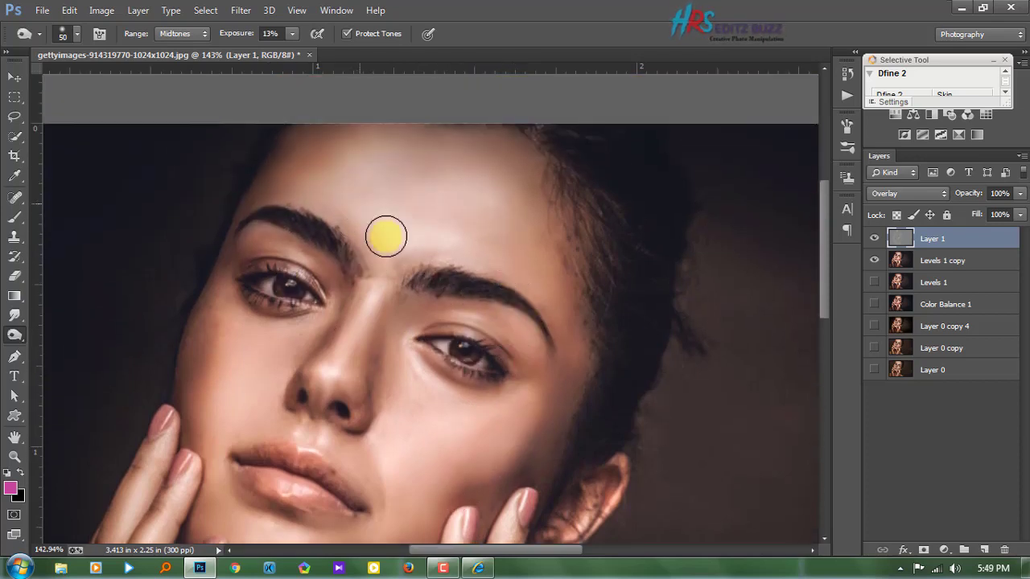
{"action": "key", "text": "ctrl+0"}
{"action": "left_click", "coordinate": [877, 240]}
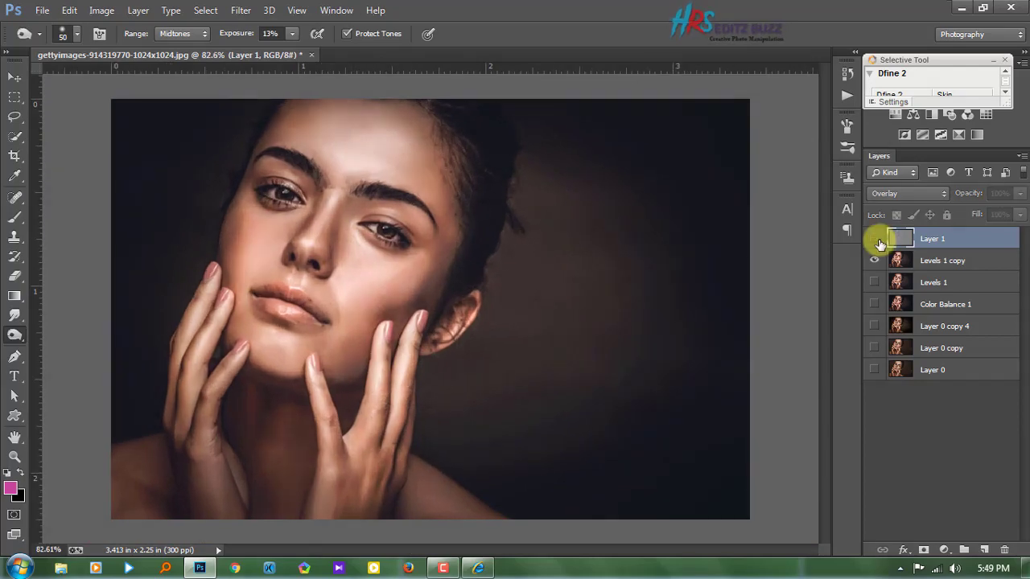
Step: Merge the dodge-and-burn Layer 1 down into Levels 1 copy, duplicate it, and hide the original
{"action": "right_click", "coordinate": [944, 254]}
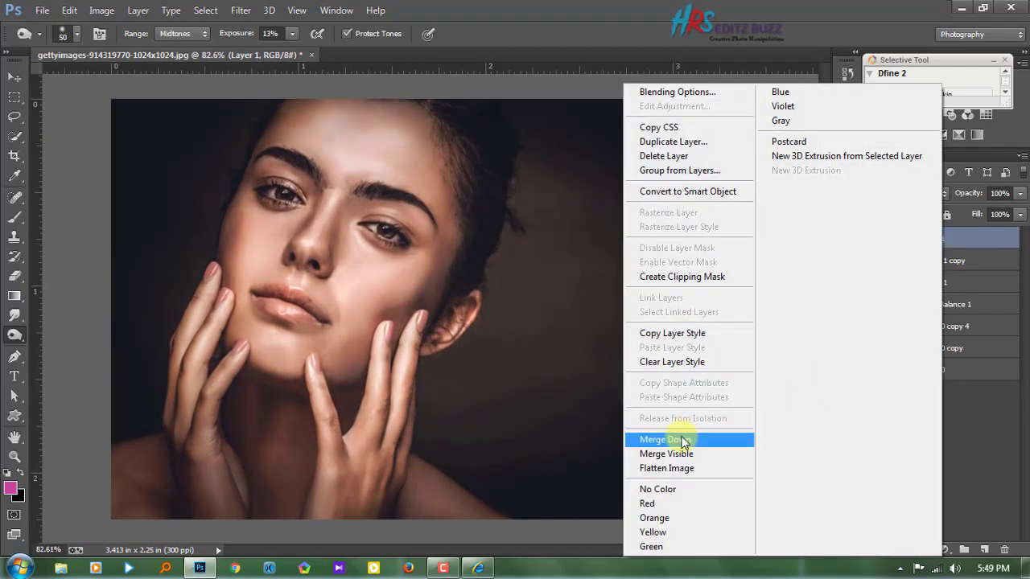
{"action": "left_click", "coordinate": [680, 435]}
{"action": "left_click_drag", "start_coordinate": [984, 246], "coordinate": [983, 549]}
{"action": "left_click", "coordinate": [875, 260]}
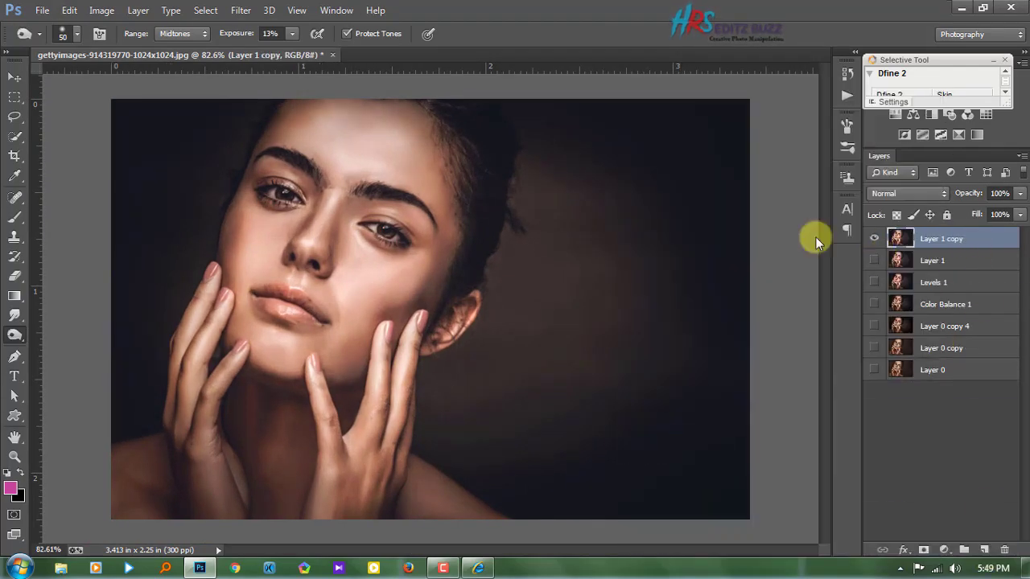
Step: Duplicate again as Layer 1 copy 2, hide Layer 1 copy, and choose the Surface Blur filter
{"action": "left_click", "coordinate": [242, 11]}
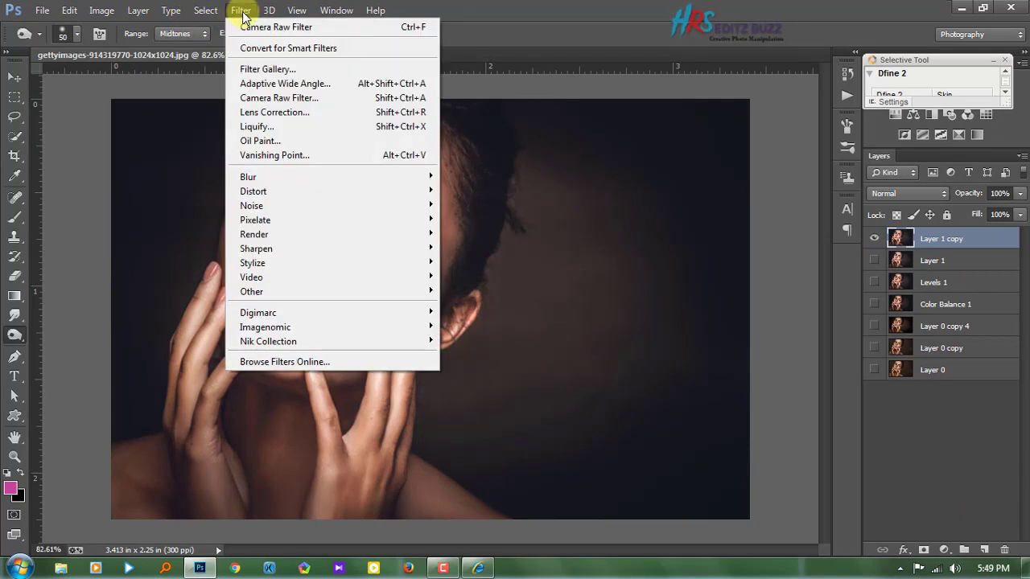
{"action": "left_click", "coordinate": [1005, 265]}
{"action": "double_click", "coordinate": [988, 238]}
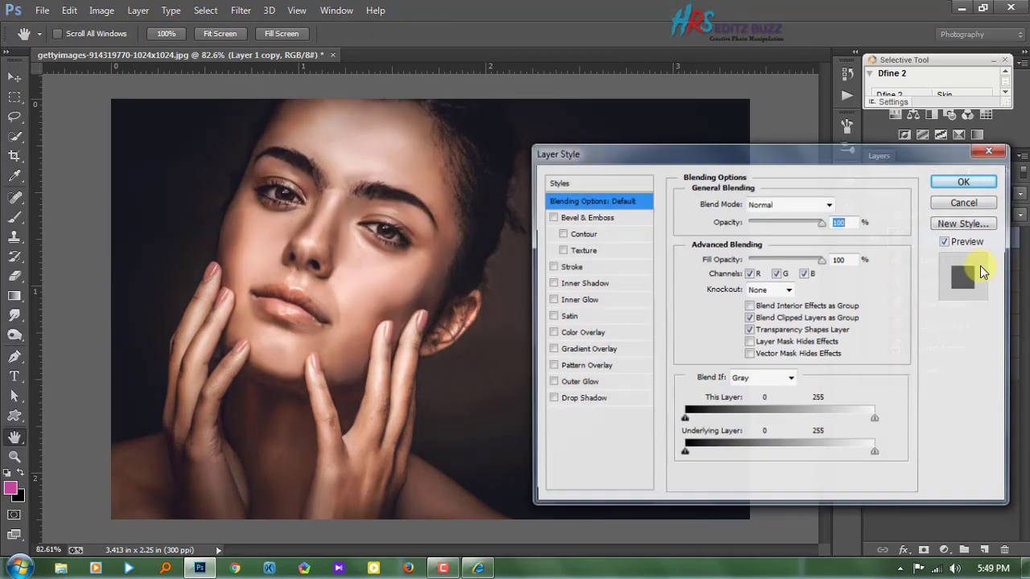
{"action": "left_click", "coordinate": [968, 202]}
{"action": "left_click_drag", "start_coordinate": [983, 238], "coordinate": [984, 549]}
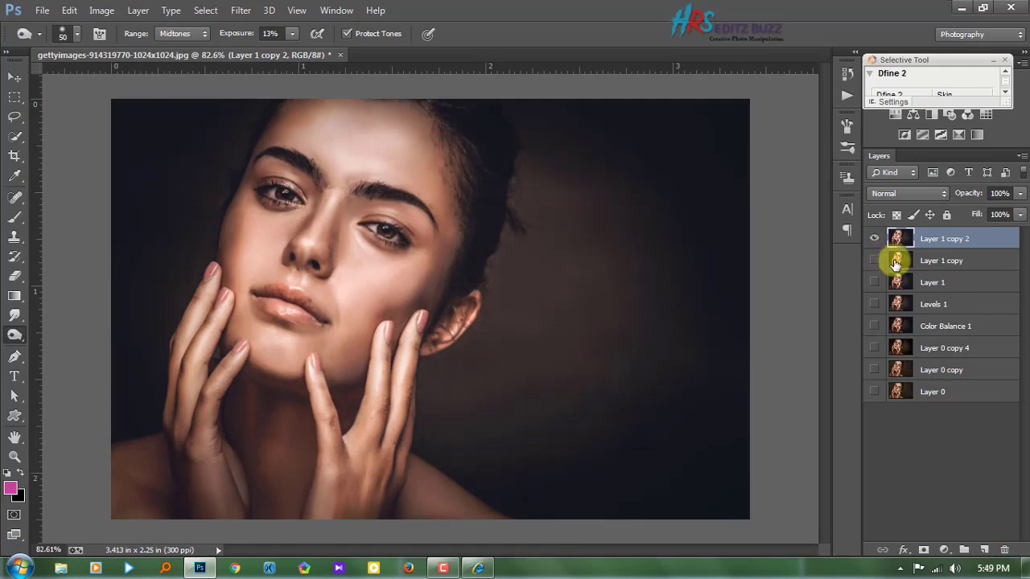
{"action": "left_click", "coordinate": [242, 10]}
{"action": "left_click", "coordinate": [475, 370]}
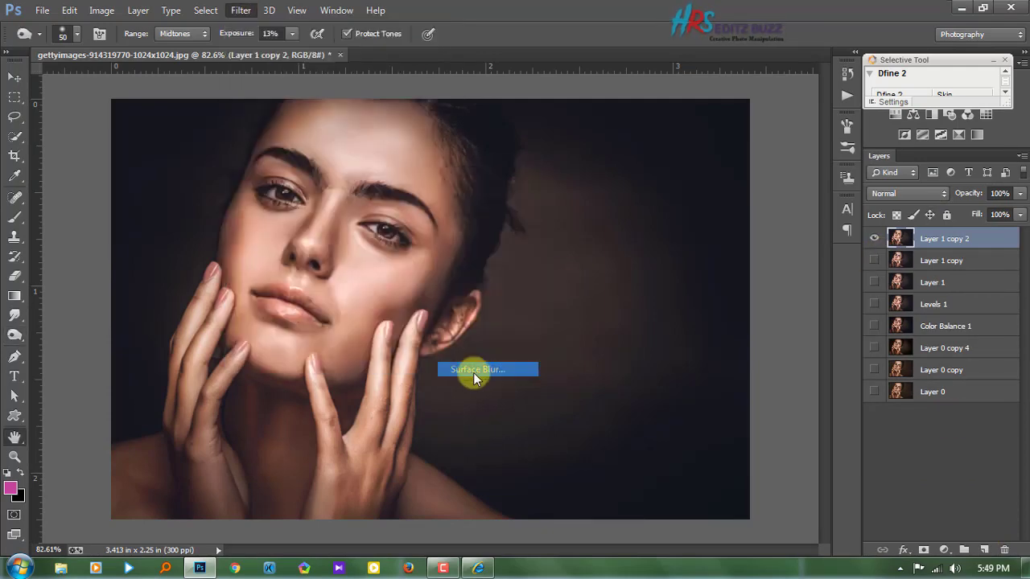
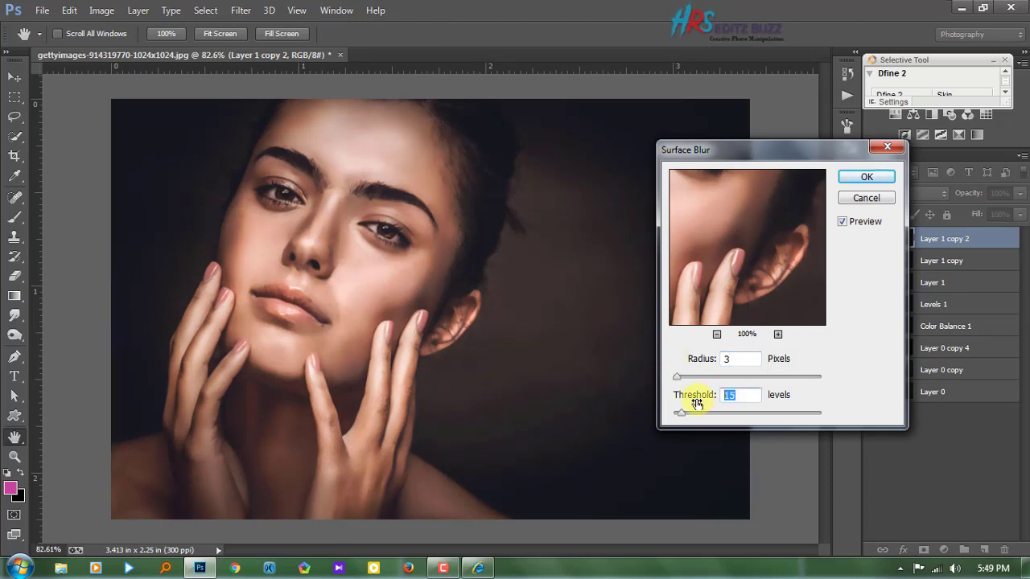
Step: Apply Surface Blur at Radius 3 and Threshold 10 to Layer 1 copy 2, then inspect the smoothed skin
{"action": "left_click", "coordinate": [854, 178]}
{"action": "key", "text": "o"}
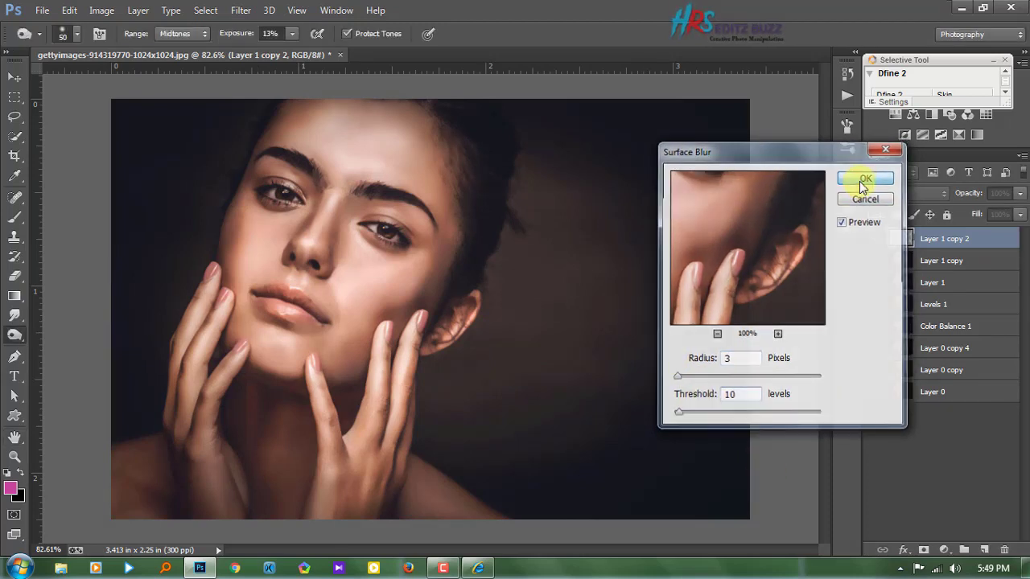
{"action": "scroll", "coordinate": [214, 283], "scroll_direction": "up", "scroll_amount": 5}
{"action": "scroll", "coordinate": [317, 276], "scroll_direction": "up", "scroll_amount": 3}
{"action": "scroll", "coordinate": [340, 447], "scroll_direction": "down", "scroll_amount": 4}
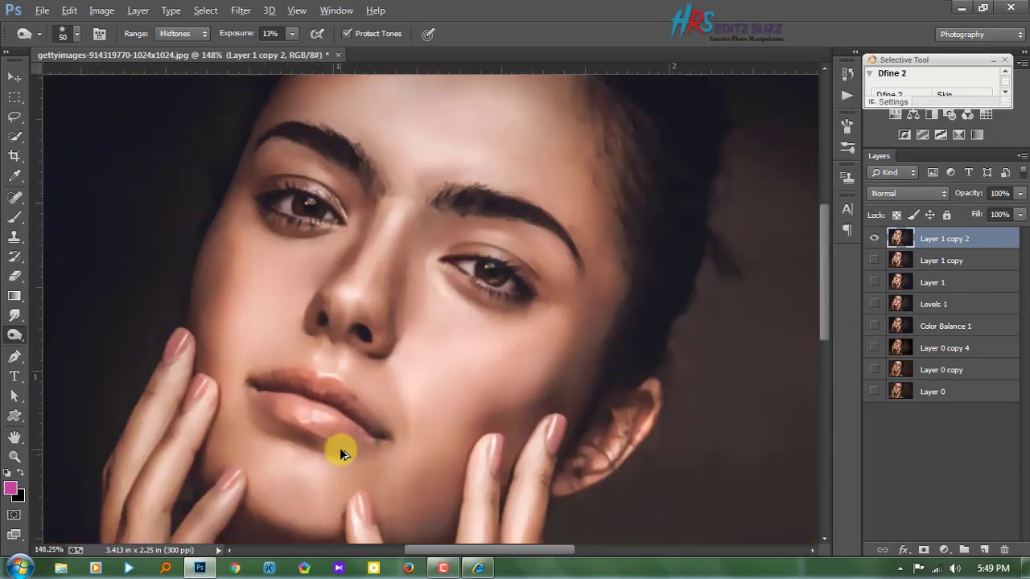
{"action": "scroll", "coordinate": [217, 261], "scroll_direction": "up", "scroll_amount": 3}
{"action": "scroll", "coordinate": [537, 231], "scroll_direction": "down", "scroll_amount": 3}
{"action": "scroll", "coordinate": [522, 244], "scroll_direction": "down", "scroll_amount": 3}
{"action": "scroll", "coordinate": [308, 187], "scroll_direction": "down", "scroll_amount": 1}
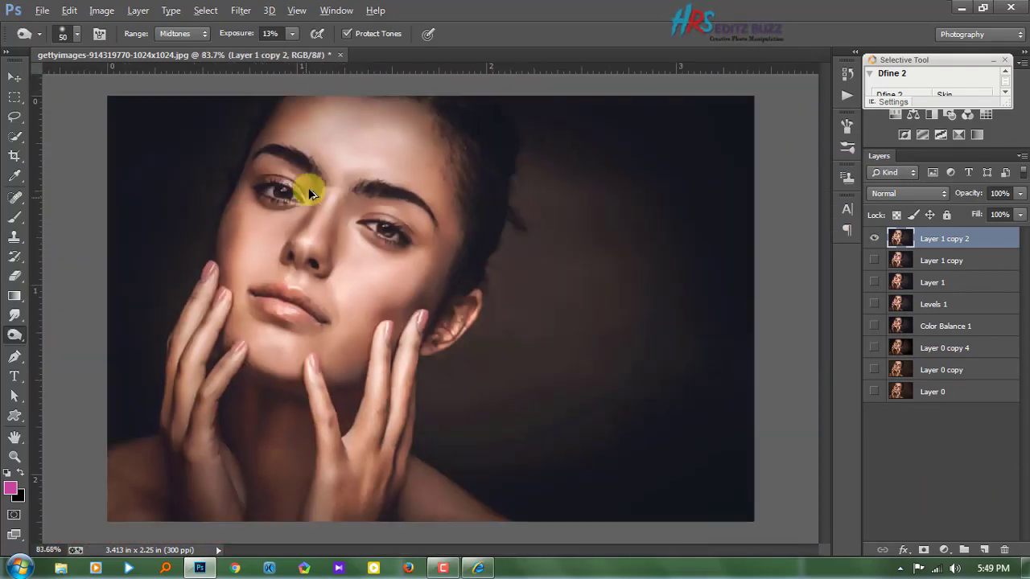
{"action": "scroll", "coordinate": [331, 184], "scroll_direction": "up", "scroll_amount": 2}
{"action": "scroll", "coordinate": [333, 126], "scroll_direction": "up", "scroll_amount": 1}
{"action": "scroll", "coordinate": [338, 128], "scroll_direction": "down", "scroll_amount": 2}
{"action": "scroll", "coordinate": [338, 129], "scroll_direction": "down", "scroll_amount": 1}
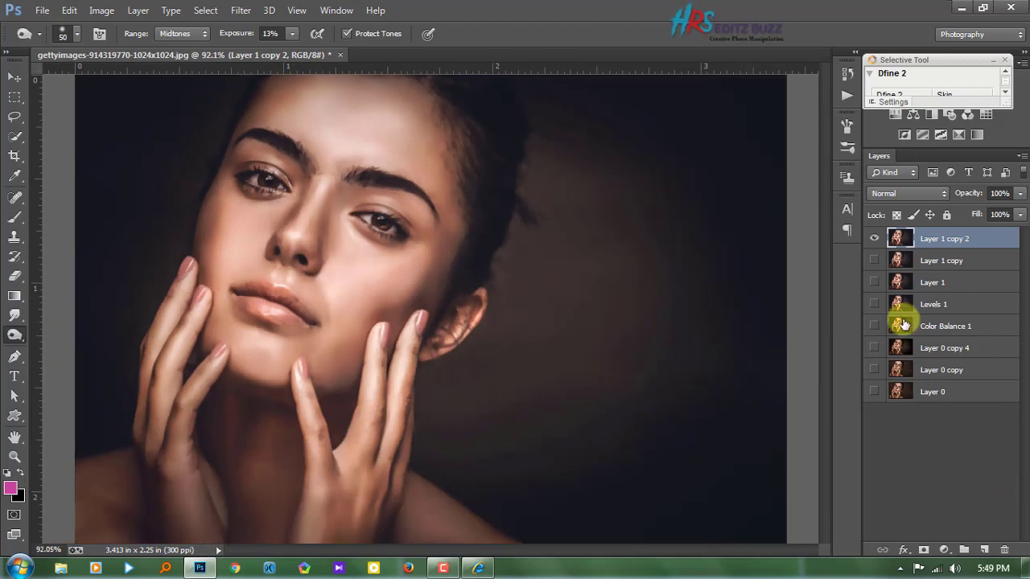
Step: Add a layer mask to the blurred layer and mask with a 60 px soft black brush
{"action": "left_click", "coordinate": [924, 549]}
{"action": "left_click", "coordinate": [14, 218]}
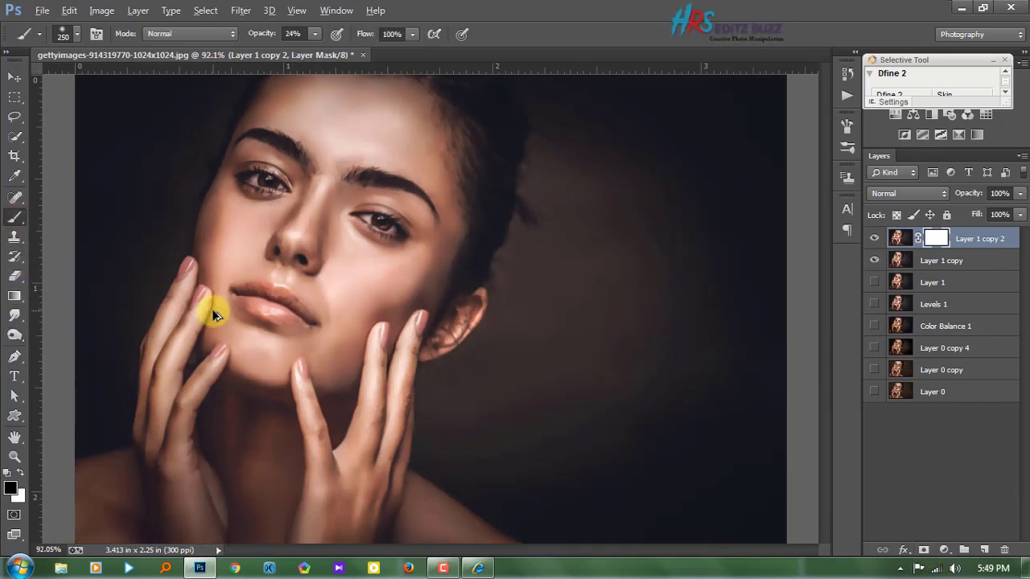
{"action": "scroll", "coordinate": [213, 313], "scroll_direction": "up", "scroll_amount": 3}
{"action": "key", "text": "bracketleft"}
{"action": "key", "text": "bracketleft"}
{"action": "key", "text": "bracketleft"}
{"action": "key", "text": "bracketleft"}
{"action": "key", "text": "bracketleft"}
{"action": "key", "text": "bracketleft"}
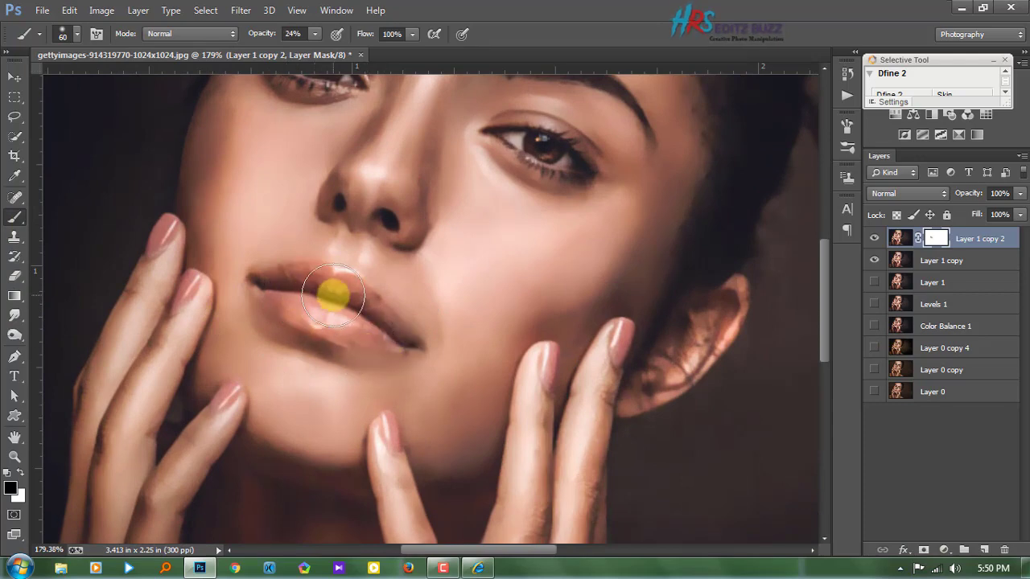
{"action": "scroll", "coordinate": [326, 292], "scroll_direction": "up", "scroll_amount": 4}
{"action": "scroll", "coordinate": [437, 292], "scroll_direction": "down", "scroll_amount": 3}
{"action": "scroll", "coordinate": [368, 257], "scroll_direction": "down", "scroll_amount": 3}
{"action": "scroll", "coordinate": [358, 358], "scroll_direction": "up", "scroll_amount": 5}
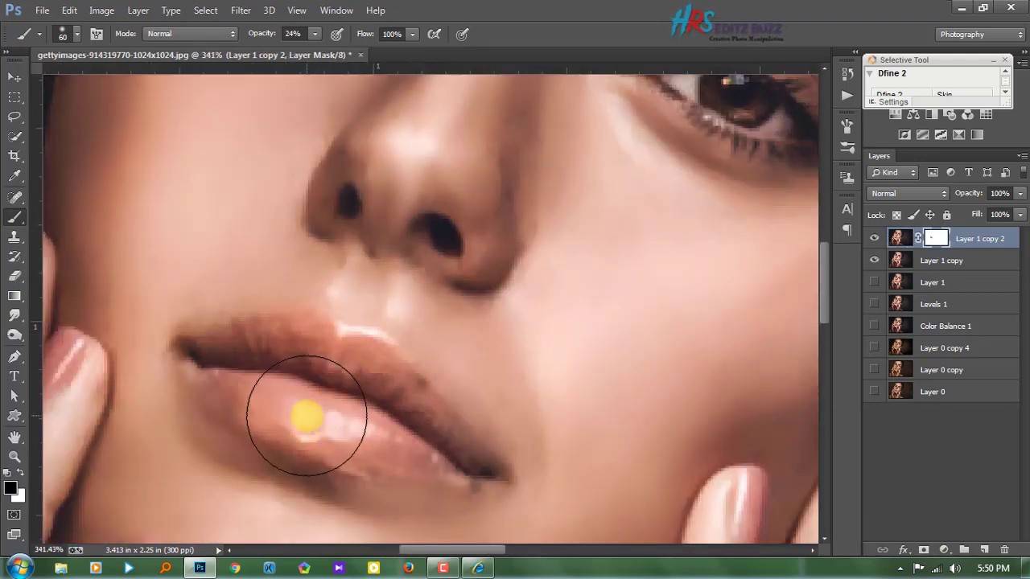
{"action": "scroll", "coordinate": [305, 414], "scroll_direction": "down", "scroll_amount": 2}
Step: Paint back lip, eye and brow detail through the mask with a 25 px brush
{"action": "key", "text": "bracketleft"}
{"action": "key", "text": "bracketleft"}
{"action": "key", "text": "bracketleft"}
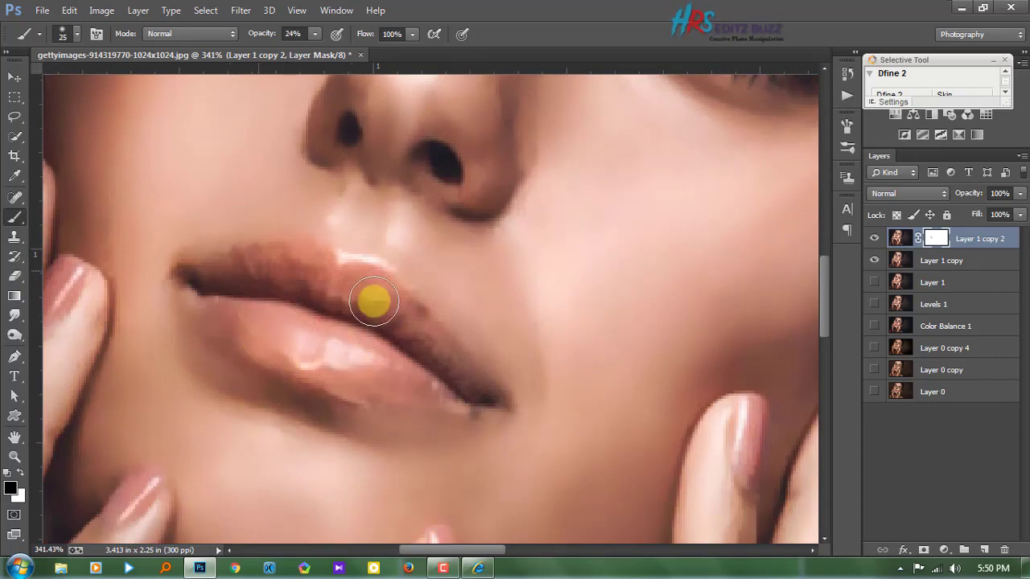
{"action": "scroll", "coordinate": [395, 280], "scroll_direction": "down", "scroll_amount": 3}
{"action": "scroll", "coordinate": [437, 246], "scroll_direction": "down", "scroll_amount": 2}
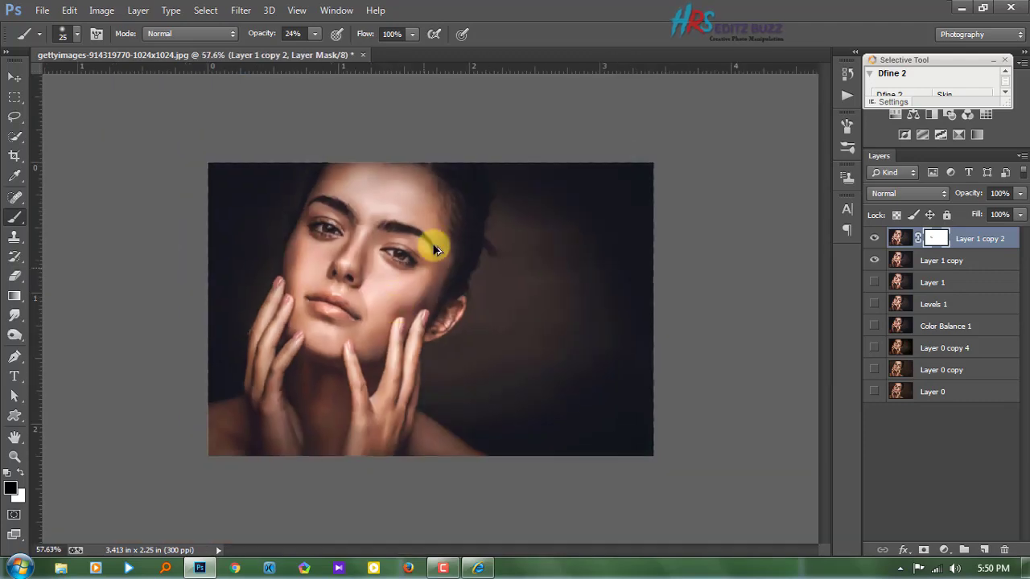
{"action": "scroll", "coordinate": [386, 234], "scroll_direction": "up", "scroll_amount": 4}
{"action": "scroll", "coordinate": [432, 314], "scroll_direction": "up", "scroll_amount": 3}
{"action": "scroll", "coordinate": [433, 315], "scroll_direction": "down", "scroll_amount": 3}
{"action": "scroll", "coordinate": [570, 349], "scroll_direction": "up", "scroll_amount": 2}
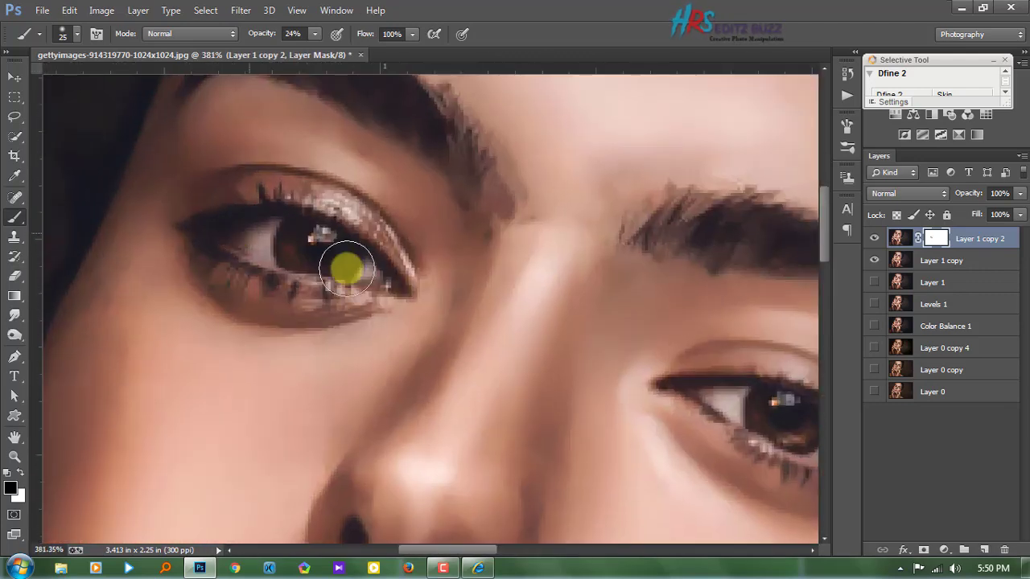
{"action": "scroll", "coordinate": [375, 266], "scroll_direction": "up", "scroll_amount": 1}
{"action": "scroll", "coordinate": [326, 148], "scroll_direction": "up", "scroll_amount": 1}
{"action": "scroll", "coordinate": [201, 206], "scroll_direction": "down", "scroll_amount": 2}
{"action": "scroll", "coordinate": [233, 225], "scroll_direction": "up", "scroll_amount": 2}
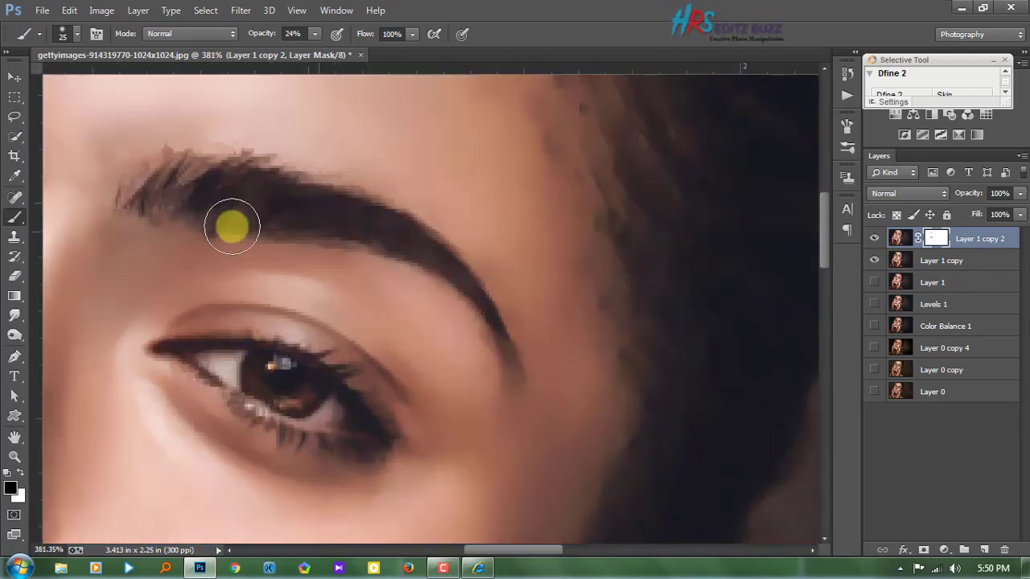
{"action": "scroll", "coordinate": [550, 396], "scroll_direction": "down", "scroll_amount": 4}
{"action": "scroll", "coordinate": [547, 317], "scroll_direction": "down", "scroll_amount": 1}
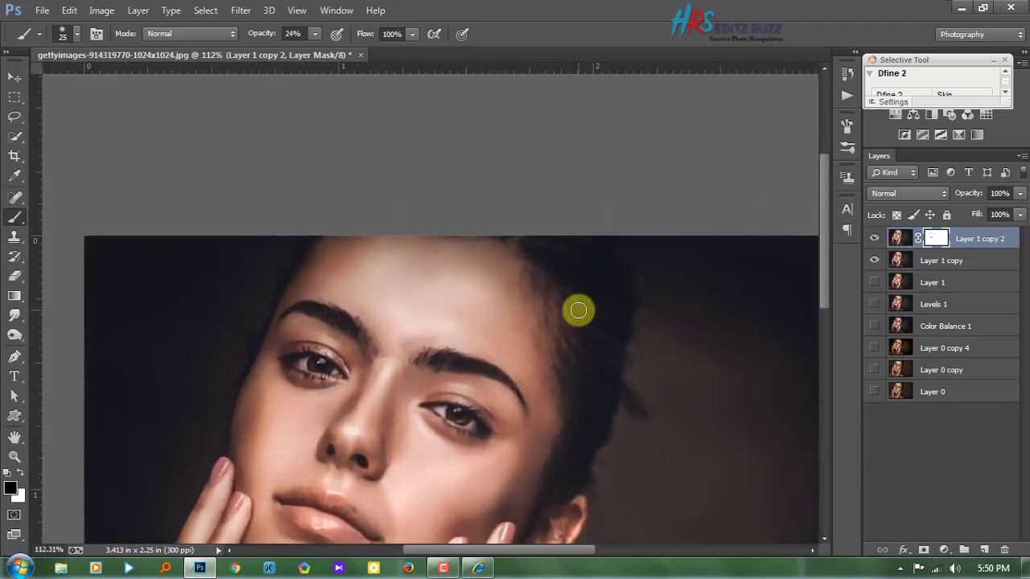
Step: Finish masking with a 125 px brush and apply the layer mask
{"action": "key", "text": "bracketright"}
{"action": "key", "text": "bracketright"}
{"action": "key", "text": "bracketright"}
{"action": "scroll", "coordinate": [494, 311], "scroll_direction": "down", "scroll_amount": 2}
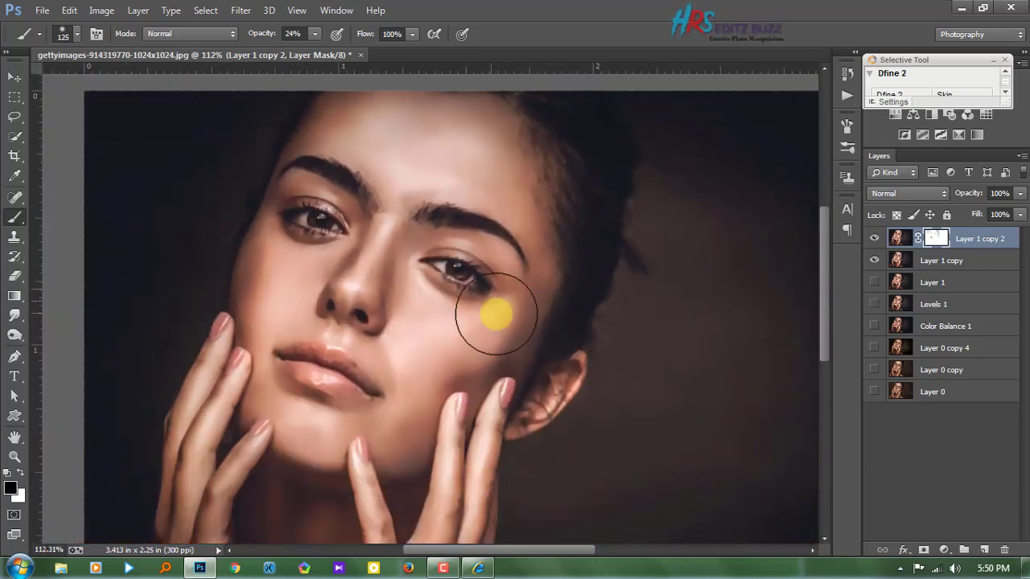
{"action": "scroll", "coordinate": [482, 402], "scroll_direction": "down", "scroll_amount": 2}
{"action": "scroll", "coordinate": [523, 450], "scroll_direction": "down", "scroll_amount": 4}
{"action": "scroll", "coordinate": [498, 476], "scroll_direction": "down", "scroll_amount": 2}
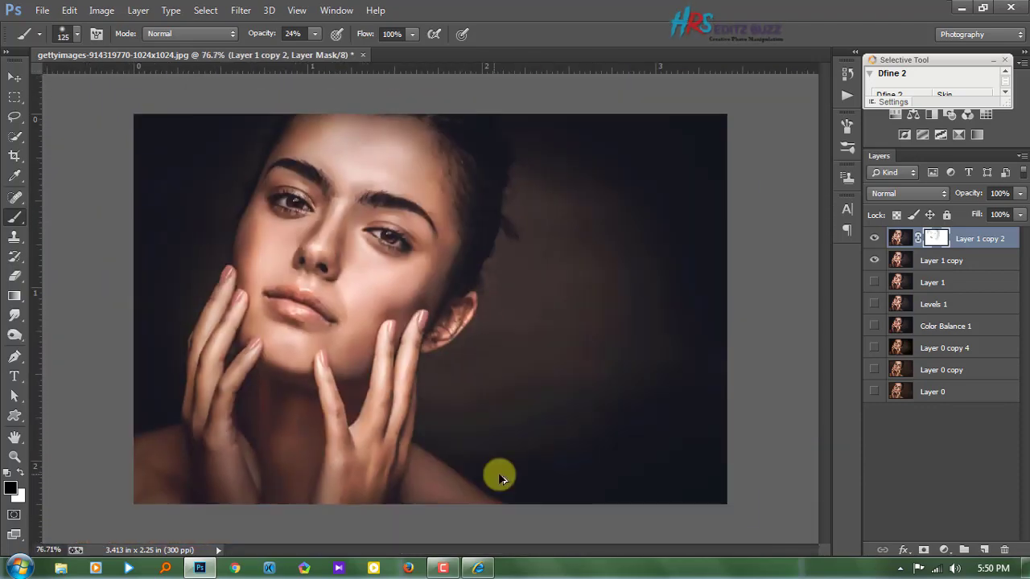
{"action": "right_click", "coordinate": [941, 244]}
{"action": "left_click", "coordinate": [905, 292]}
Step: Merge the layer down into Layer 1 copy, duplicate it, and open Camera Raw Filter
{"action": "right_click", "coordinate": [945, 239]}
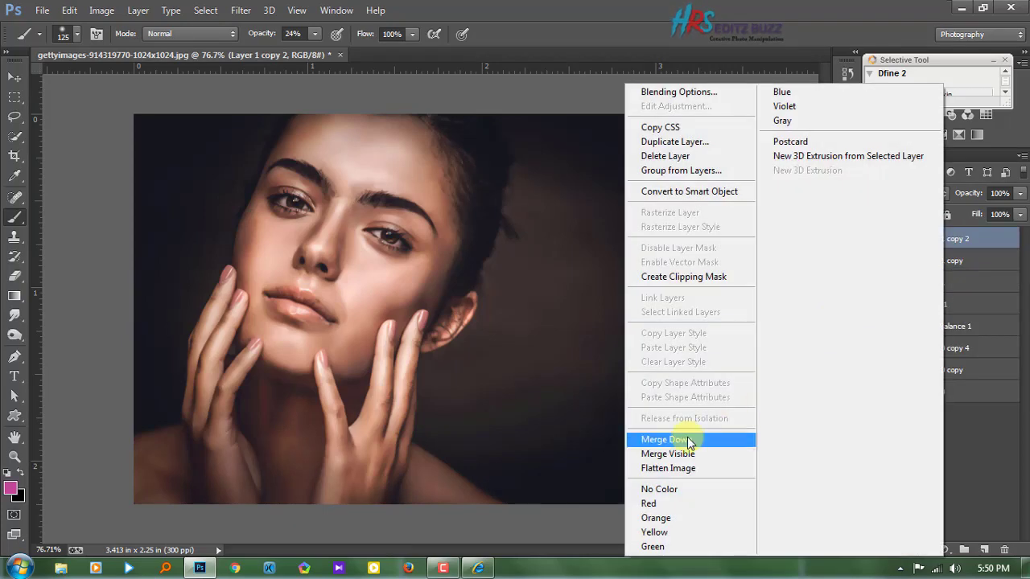
{"action": "left_click", "coordinate": [684, 435]}
{"action": "left_click_drag", "start_coordinate": [986, 243], "coordinate": [983, 549]}
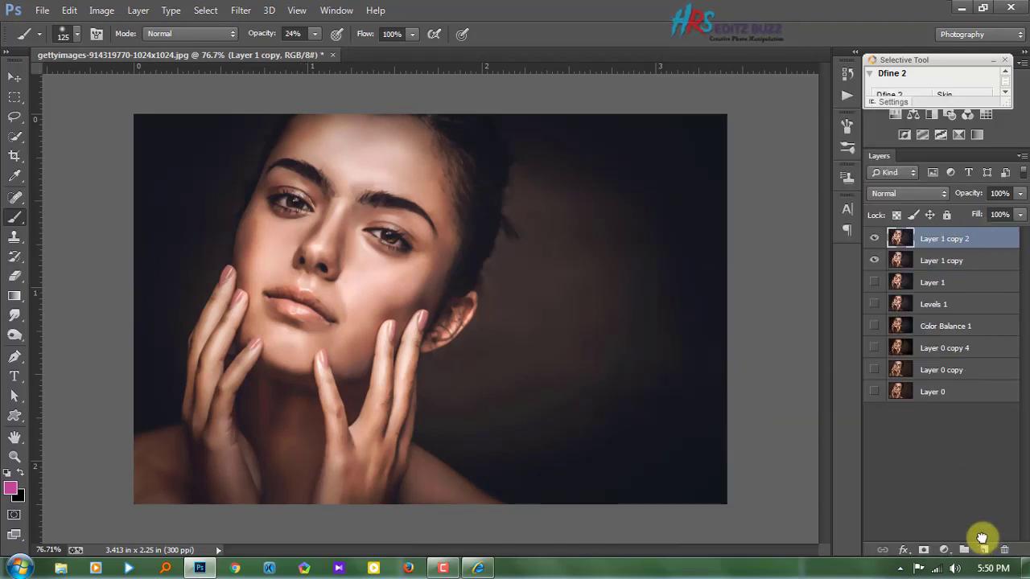
{"action": "scroll", "coordinate": [328, 169], "scroll_direction": "down", "scroll_amount": 1}
{"action": "left_click", "coordinate": [240, 9]}
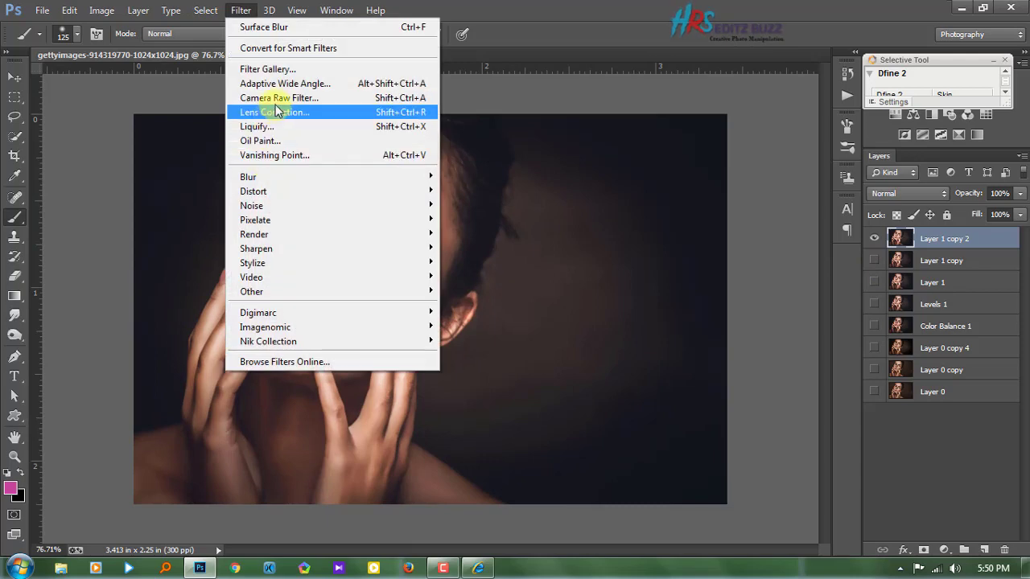
{"action": "left_click", "coordinate": [273, 110]}
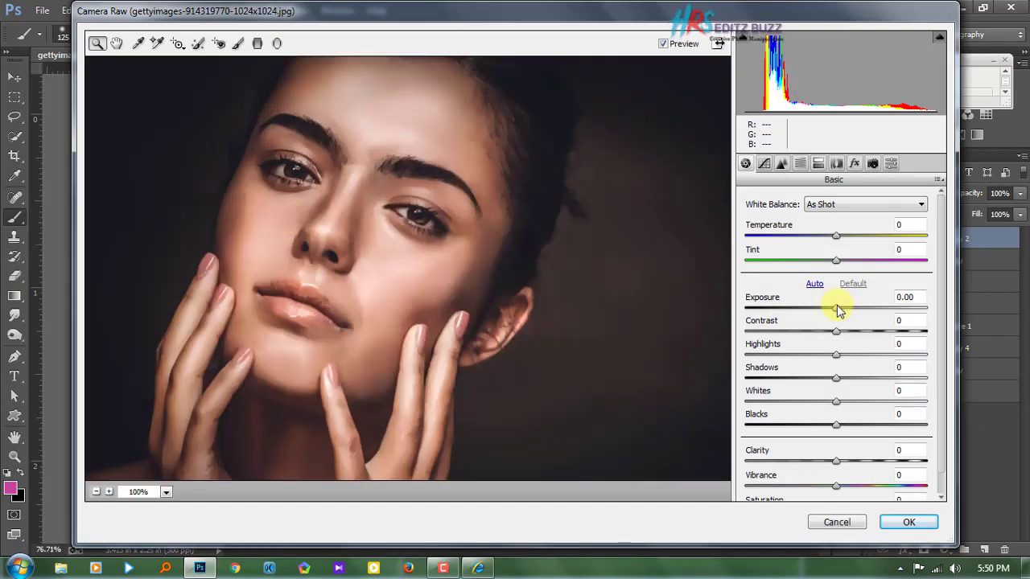
Step: Set HSL Oranges saturation -11 and Magentas +13, and Luminance noise reduction to 12
{"action": "left_click", "coordinate": [800, 164]}
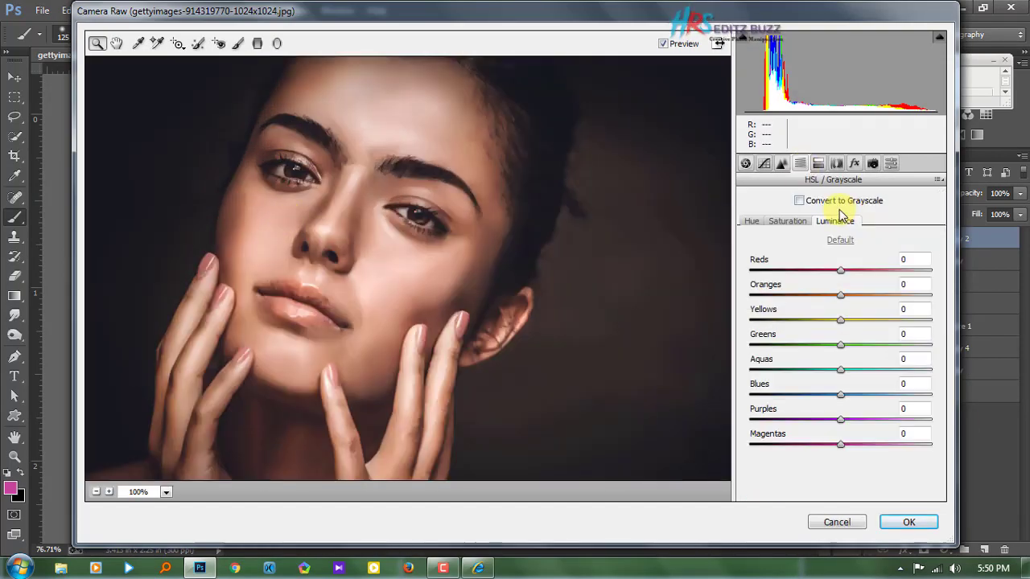
{"action": "left_click", "coordinate": [855, 296]}
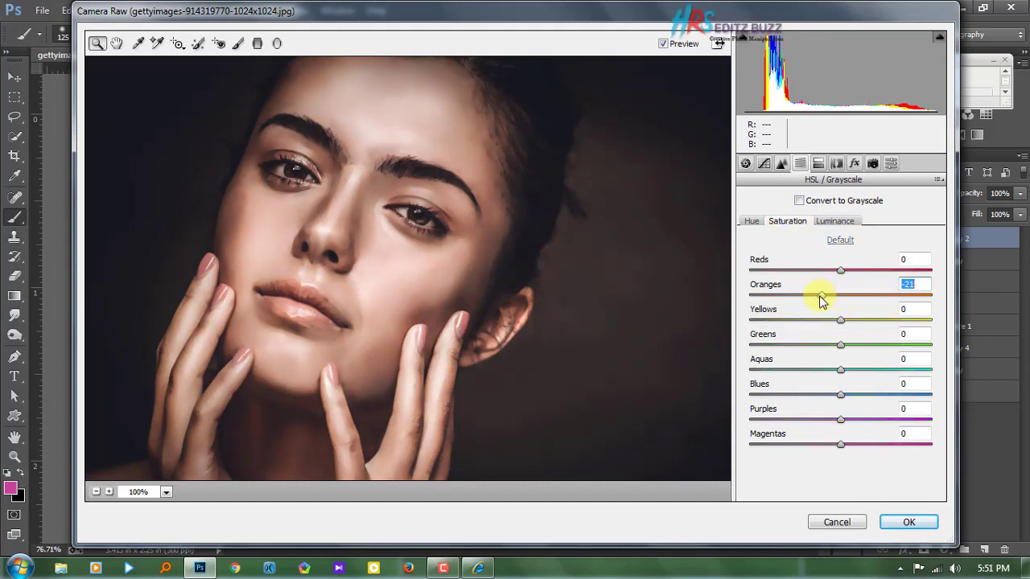
{"action": "left_click", "coordinate": [318, 234], "text": "alt"}
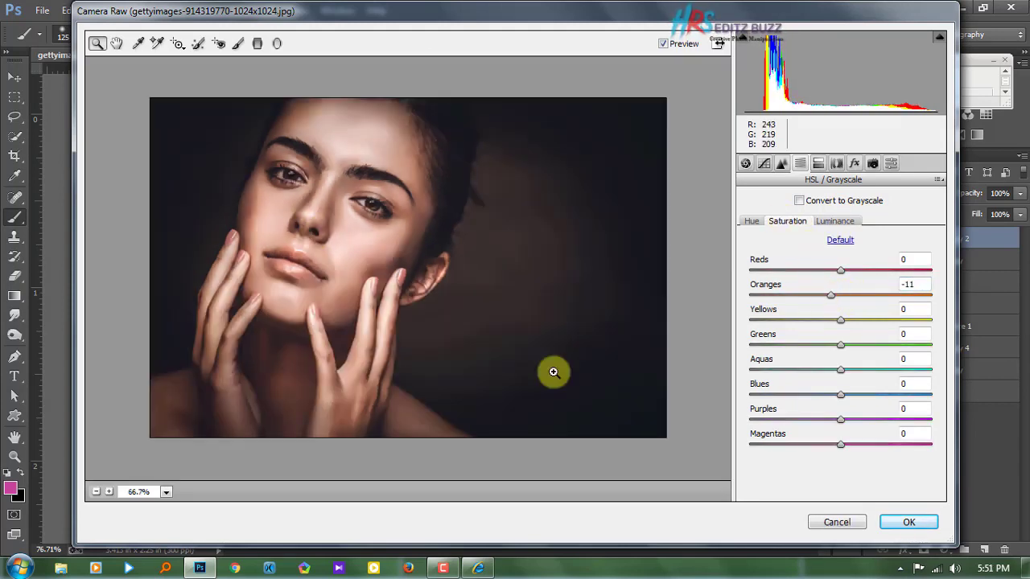
{"action": "left_click", "coordinate": [308, 232]}
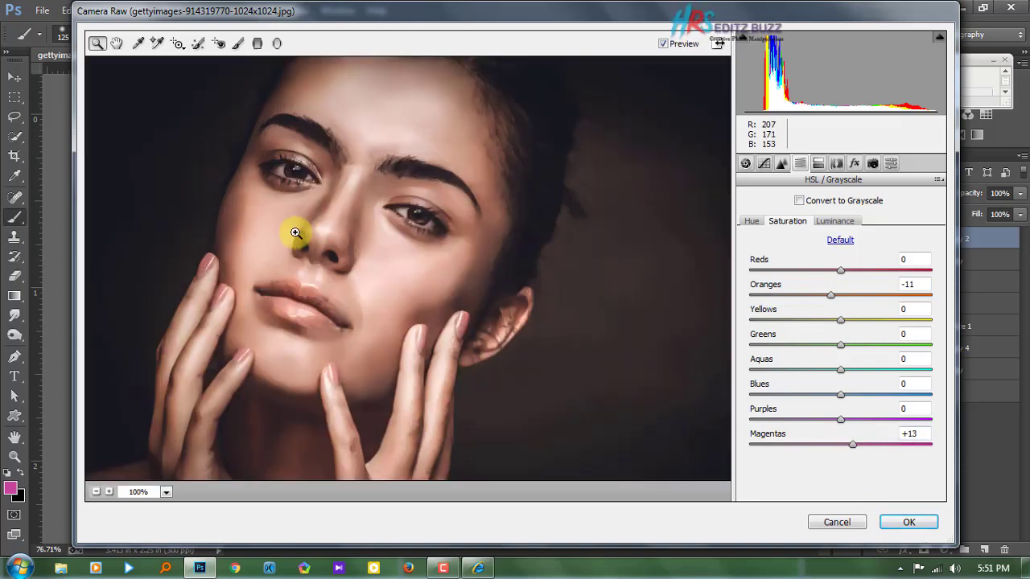
{"action": "left_click", "coordinate": [783, 164]}
{"action": "left_click_drag", "start_coordinate": [751, 349], "coordinate": [770, 348]}
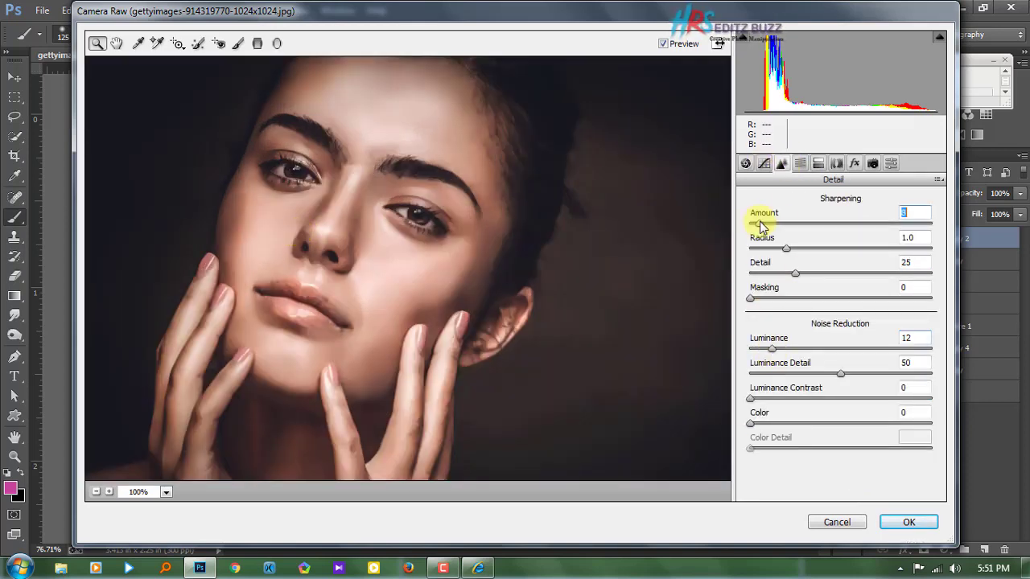
Step: Add grain and reduce it to Amount 3, checking it on the lips and fingertips
{"action": "left_click", "coordinate": [854, 163]}
{"action": "left_click_drag", "start_coordinate": [757, 226], "coordinate": [767, 226]}
{"action": "left_click", "coordinate": [246, 264]}
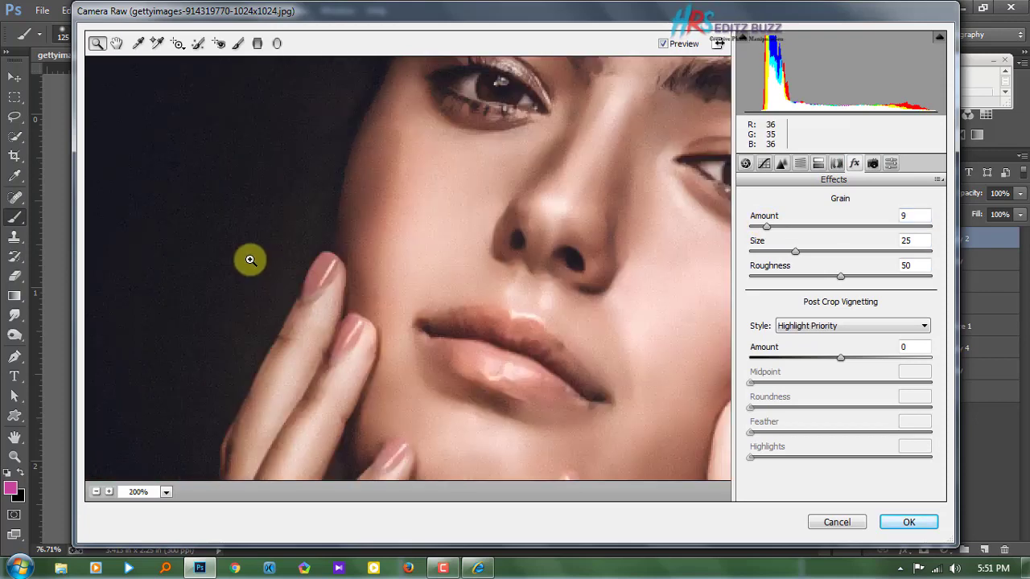
{"action": "left_click", "coordinate": [454, 260]}
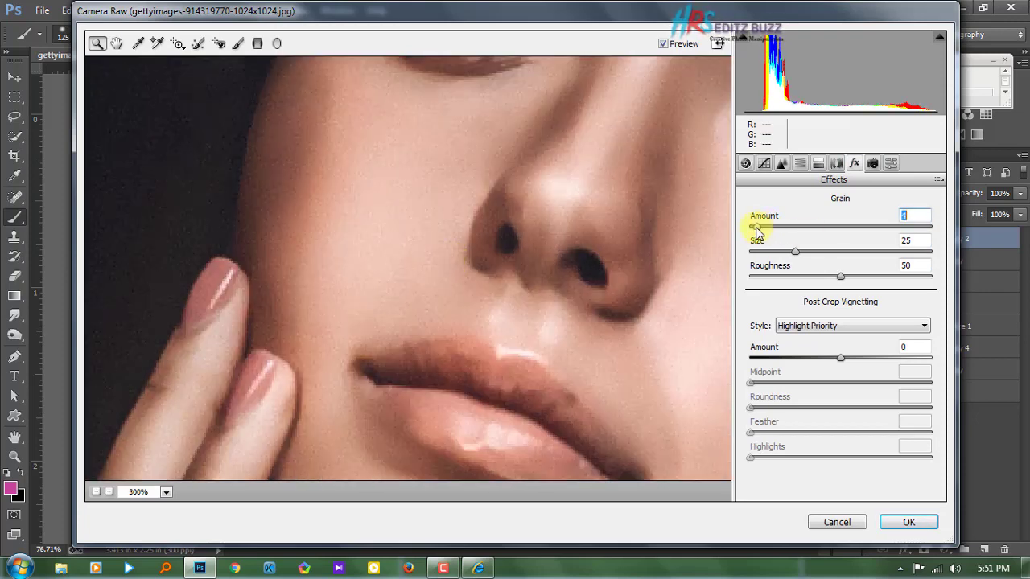
{"action": "mouse_move", "coordinate": [756, 232]}
{"action": "left_mouse_down"}
{"action": "mouse_move", "coordinate": [748, 231]}
{"action": "mouse_move", "coordinate": [757, 232]}
{"action": "left_mouse_up"}
{"action": "left_click", "coordinate": [272, 264]}
{"action": "left_click", "coordinate": [493, 262], "text": "alt"}
{"action": "left_click", "coordinate": [322, 252], "text": "alt"}
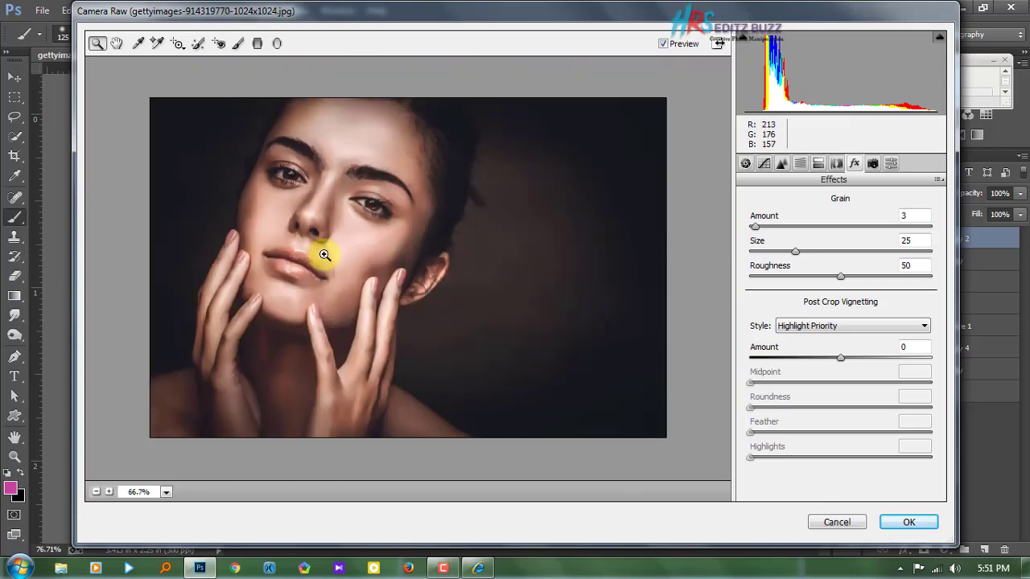
{"action": "left_click", "coordinate": [439, 279], "text": "alt"}
{"action": "left_click", "coordinate": [399, 279], "text": "alt"}
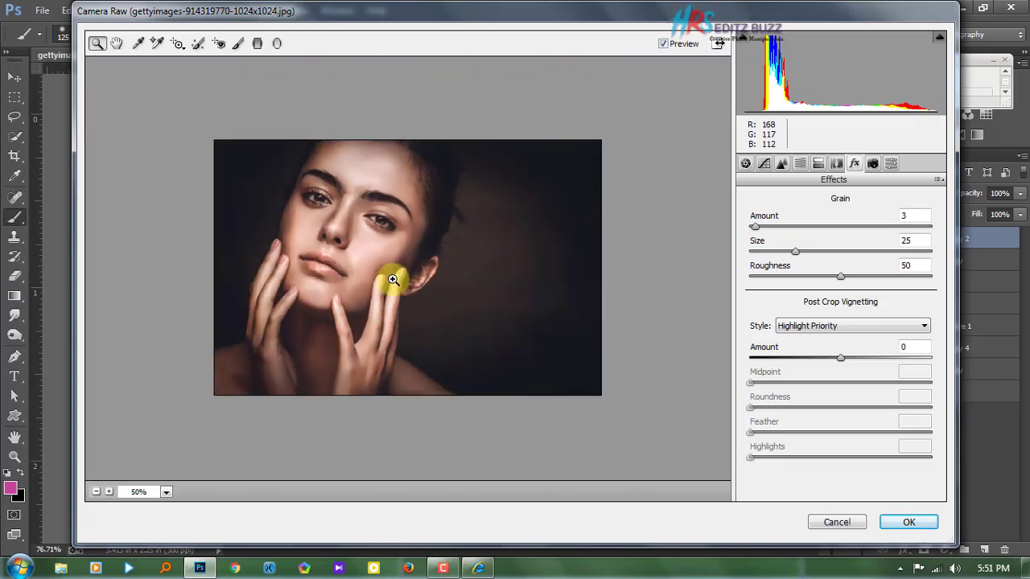
Step: Apply the Camera Raw adjustments to Layer 1 copy 2
{"action": "left_click", "coordinate": [781, 164]}
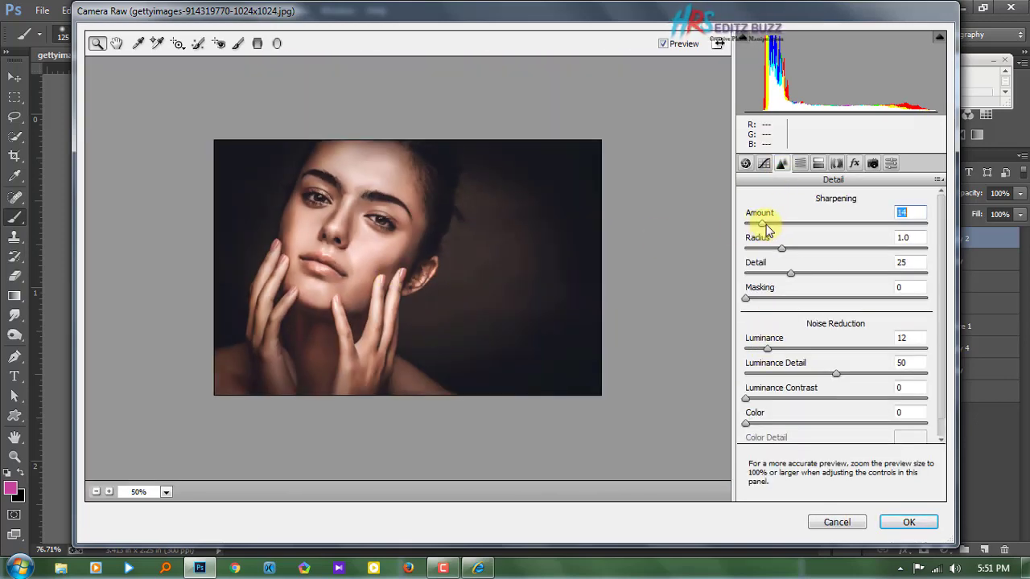
{"action": "left_click", "coordinate": [902, 523]}
{"action": "scroll", "coordinate": [329, 260], "scroll_direction": "up", "scroll_amount": 3}
Step: Duplicate Layer 1 copy 2 and apply High Pass at radius 1.8 to the copy
{"action": "scroll", "coordinate": [288, 234], "scroll_direction": "down", "scroll_amount": 3}
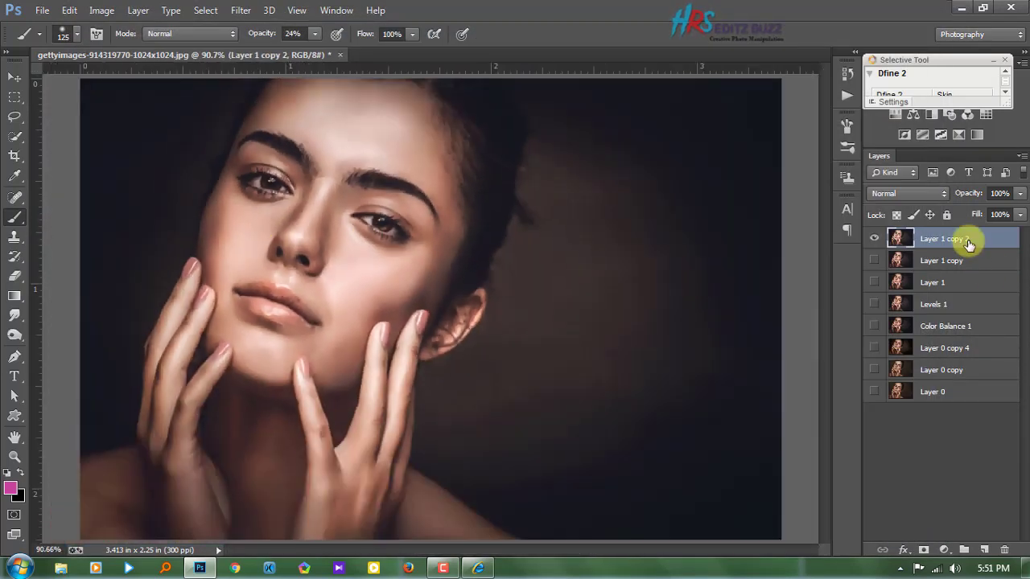
{"action": "left_click_drag", "start_coordinate": [965, 237], "coordinate": [983, 549]}
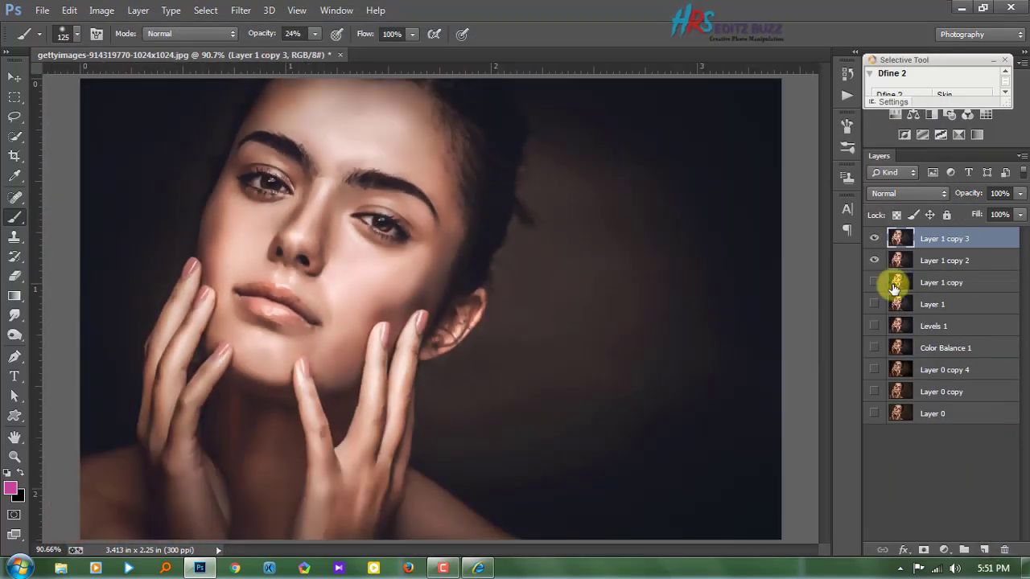
{"action": "left_click", "coordinate": [241, 12]}
{"action": "left_click", "coordinate": [481, 309]}
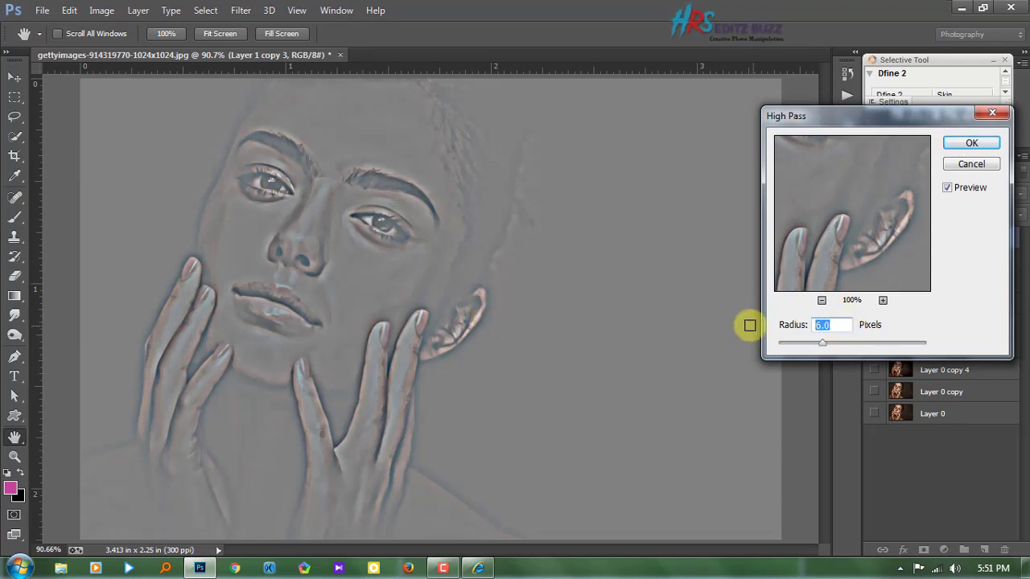
{"action": "type", "text": "8"}
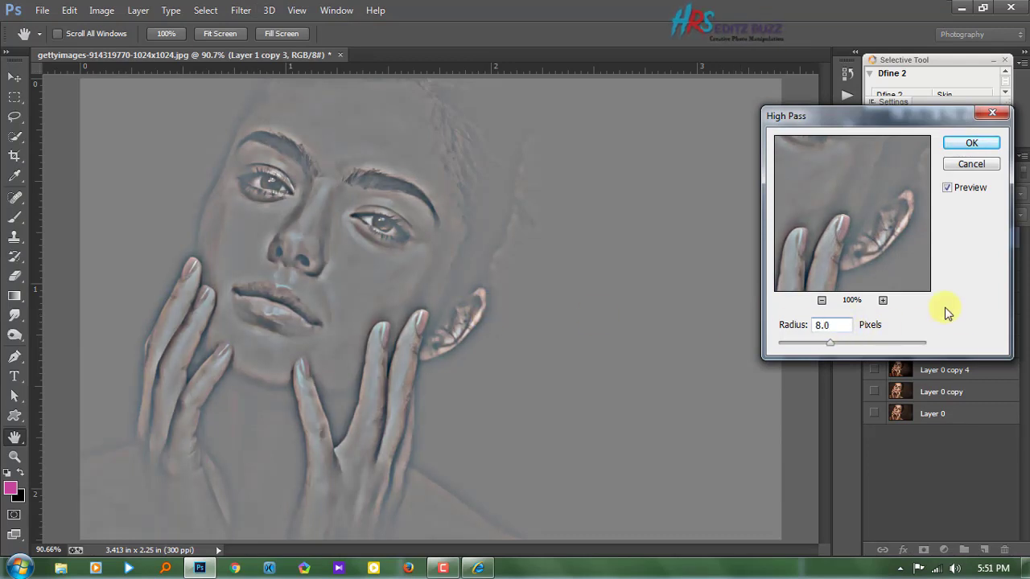
{"action": "mouse_move", "coordinate": [843, 348]}
{"action": "left_mouse_down"}
{"action": "mouse_move", "coordinate": [789, 347]}
{"action": "mouse_move", "coordinate": [808, 344]}
{"action": "left_mouse_up"}
{"action": "left_click", "coordinate": [971, 143]}
Step: Set the high-pass layer's blend mode to Pin Light after trying Vivid Light and Hard Mix
{"action": "key", "text": "b"}
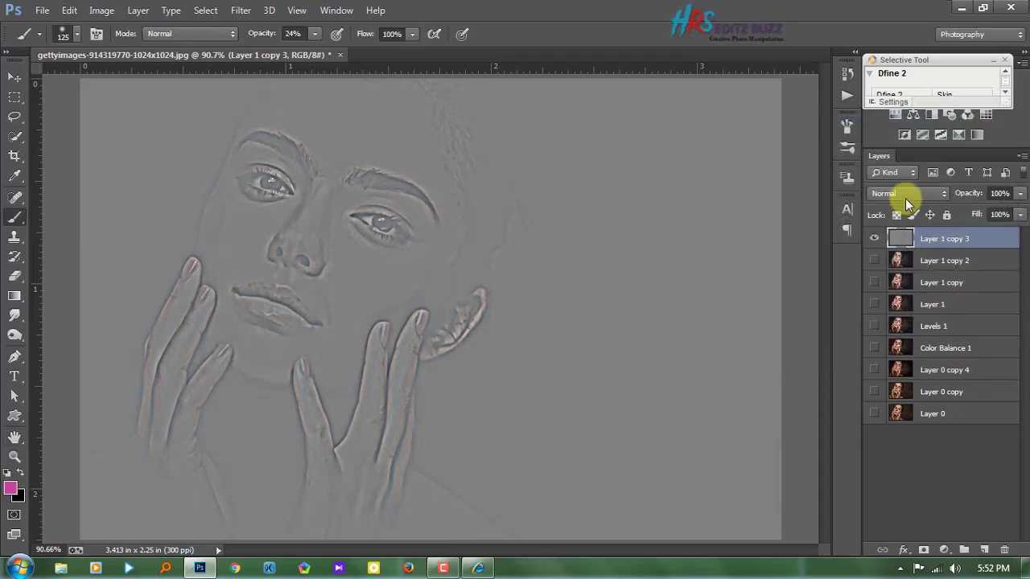
{"action": "left_click", "coordinate": [899, 195]}
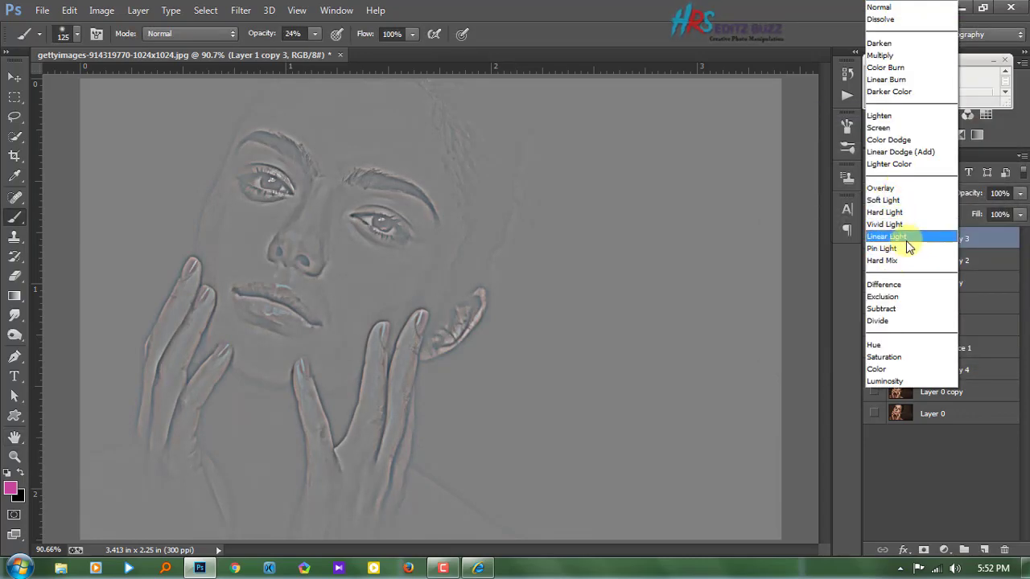
{"action": "left_click", "coordinate": [903, 224]}
{"action": "left_click", "coordinate": [885, 196]}
{"action": "left_click", "coordinate": [889, 261]}
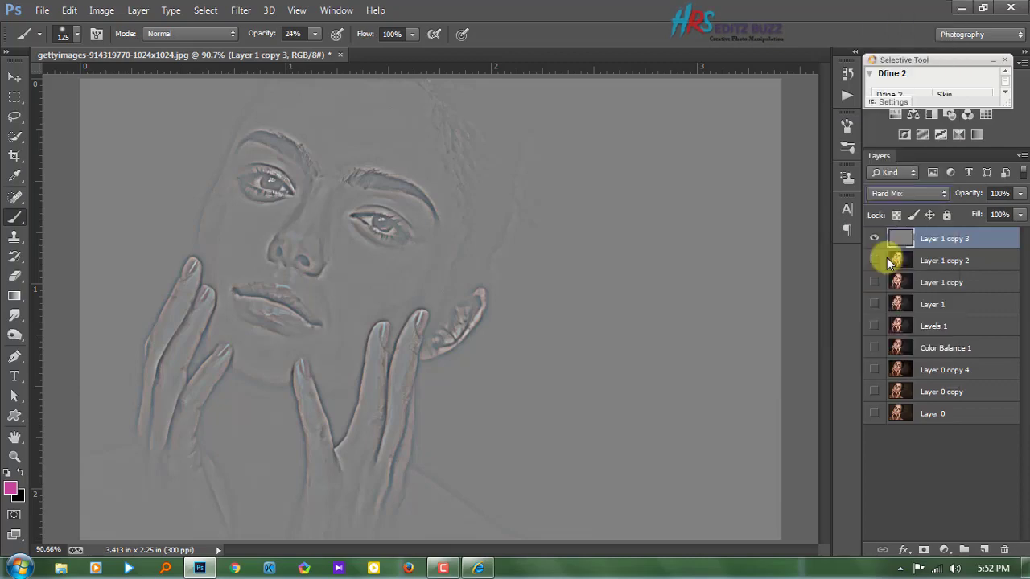
{"action": "left_click", "coordinate": [873, 260]}
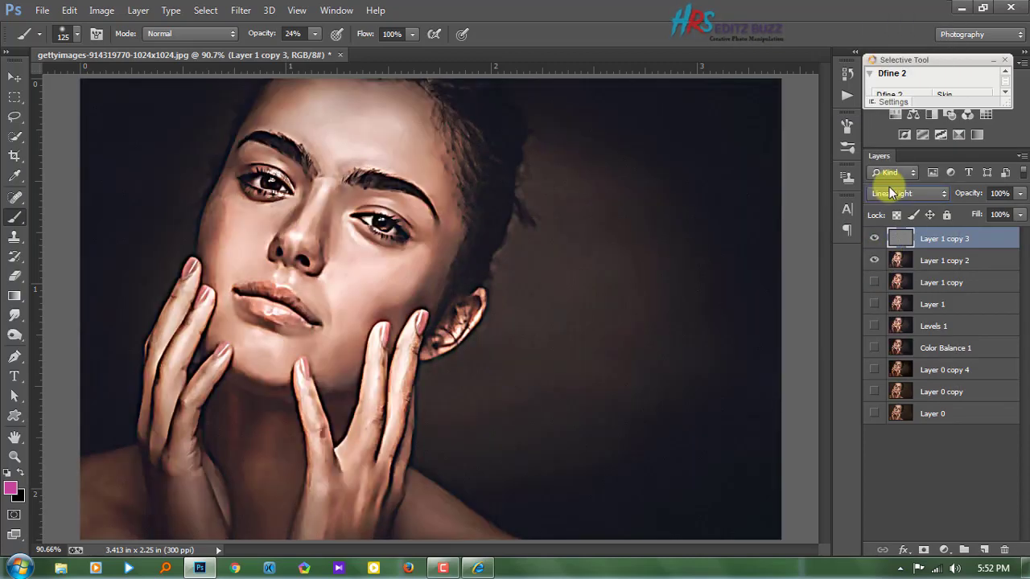
{"action": "left_click", "coordinate": [889, 193]}
{"action": "left_click", "coordinate": [890, 229]}
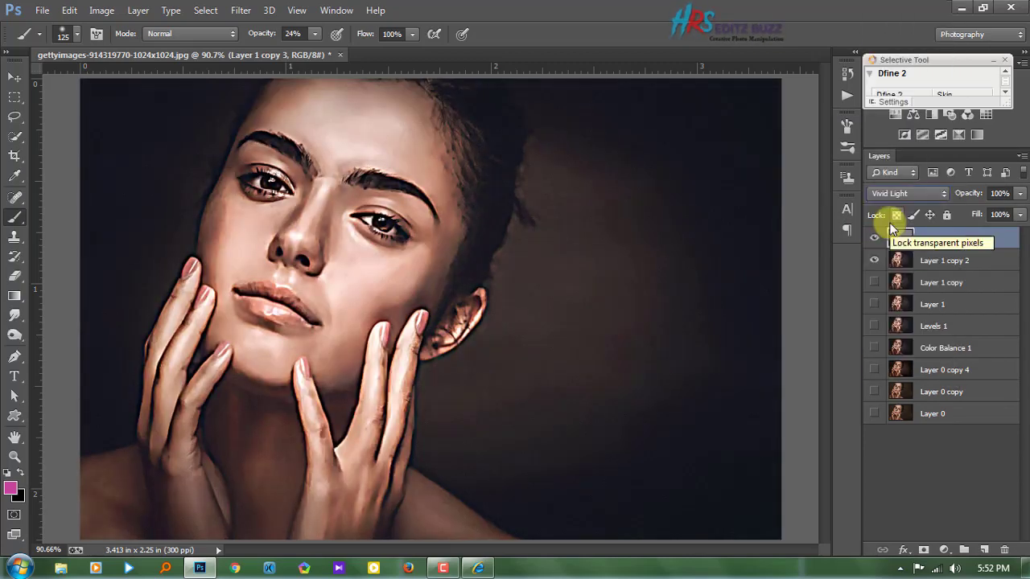
{"action": "key", "text": "Down"}
{"action": "key", "text": "Down"}
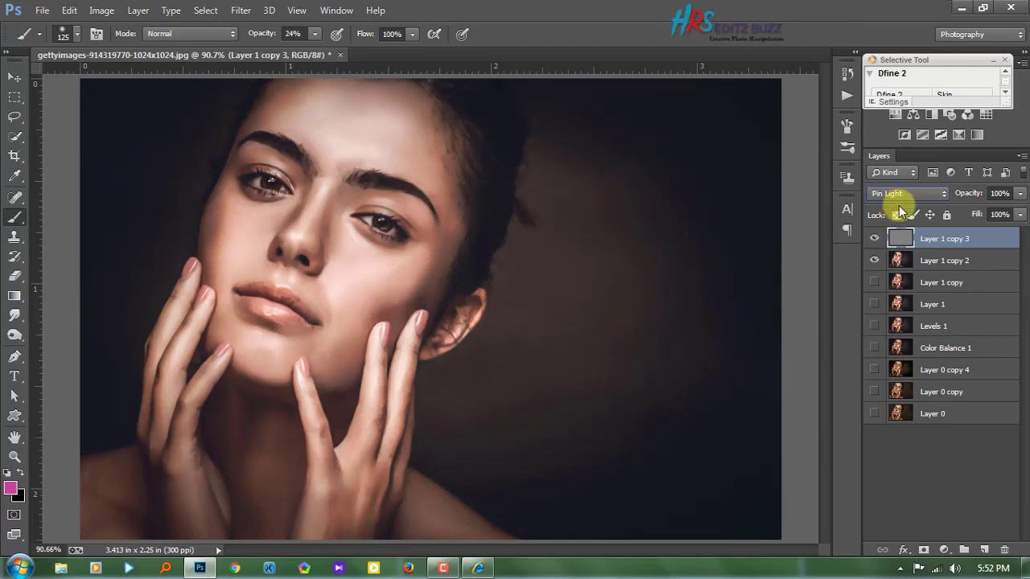
{"action": "key", "text": "Down"}
{"action": "key", "text": "Up"}
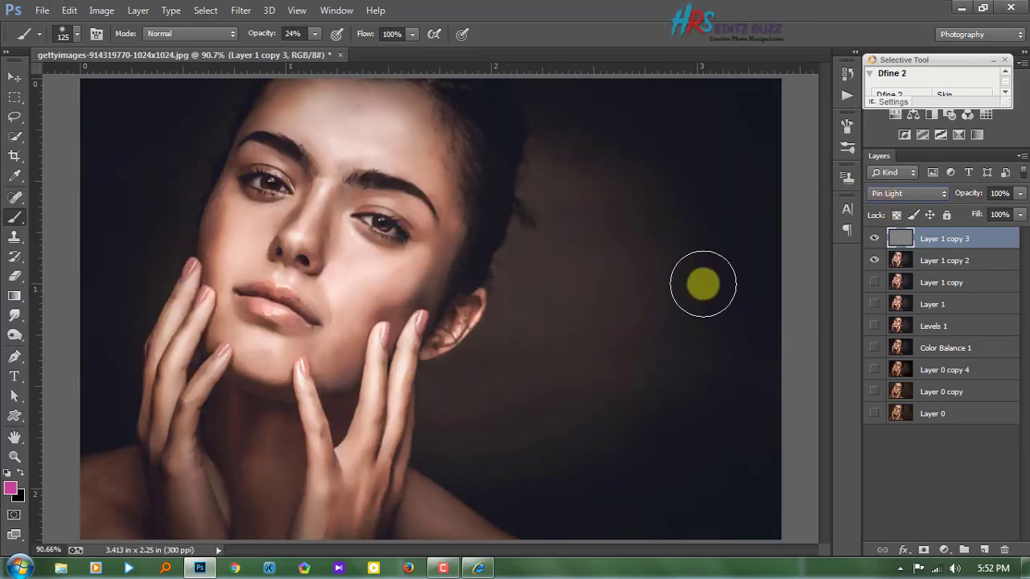
Step: Compare the sharpening by toggling the high-pass layer, then select both layers and merge them
{"action": "scroll", "coordinate": [288, 265], "scroll_direction": "up", "scroll_amount": 3}
{"action": "scroll", "coordinate": [501, 283], "scroll_direction": "up", "scroll_amount": 2}
{"action": "scroll", "coordinate": [153, 233], "scroll_direction": "up", "scroll_amount": 3}
{"action": "scroll", "coordinate": [441, 250], "scroll_direction": "down", "scroll_amount": 5}
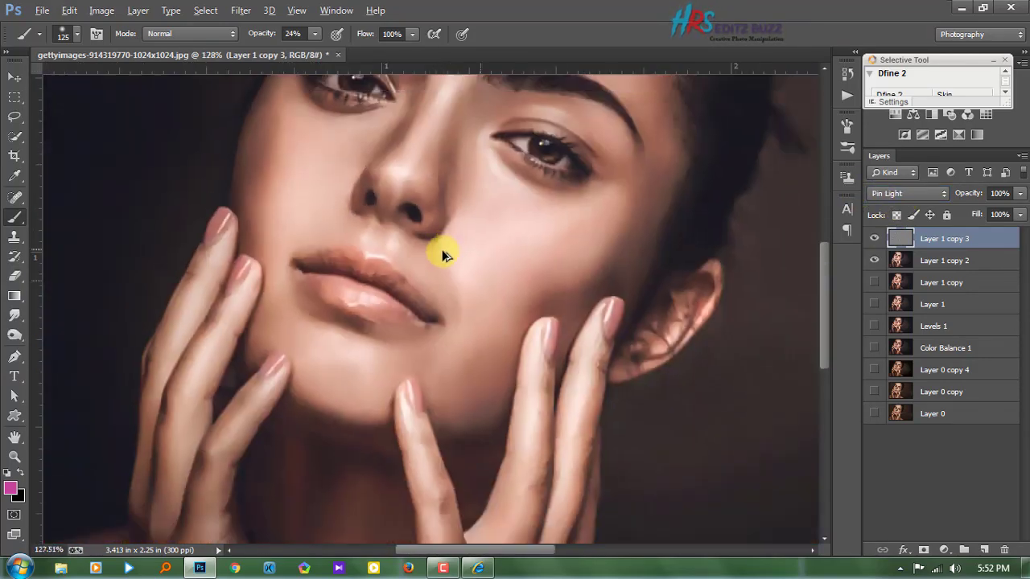
{"action": "scroll", "coordinate": [441, 249], "scroll_direction": "down", "scroll_amount": 3}
{"action": "left_click", "coordinate": [873, 239]}
{"action": "scroll", "coordinate": [274, 264], "scroll_direction": "up", "scroll_amount": 3}
{"action": "scroll", "coordinate": [274, 264], "scroll_direction": "up", "scroll_amount": 2}
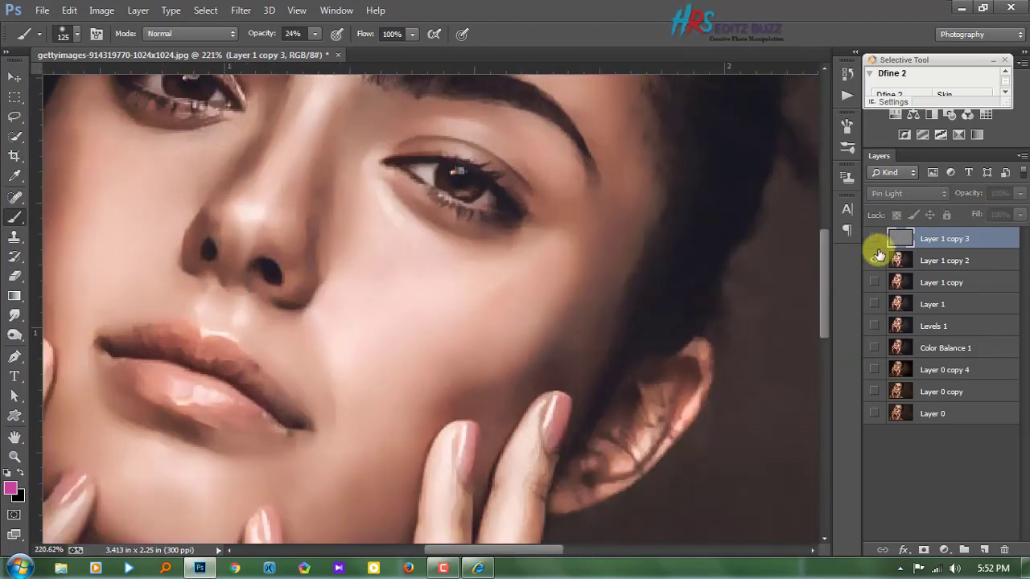
{"action": "left_click", "coordinate": [874, 238]}
{"action": "left_click", "coordinate": [873, 238]}
{"action": "scroll", "coordinate": [779, 259], "scroll_direction": "down", "scroll_amount": 5}
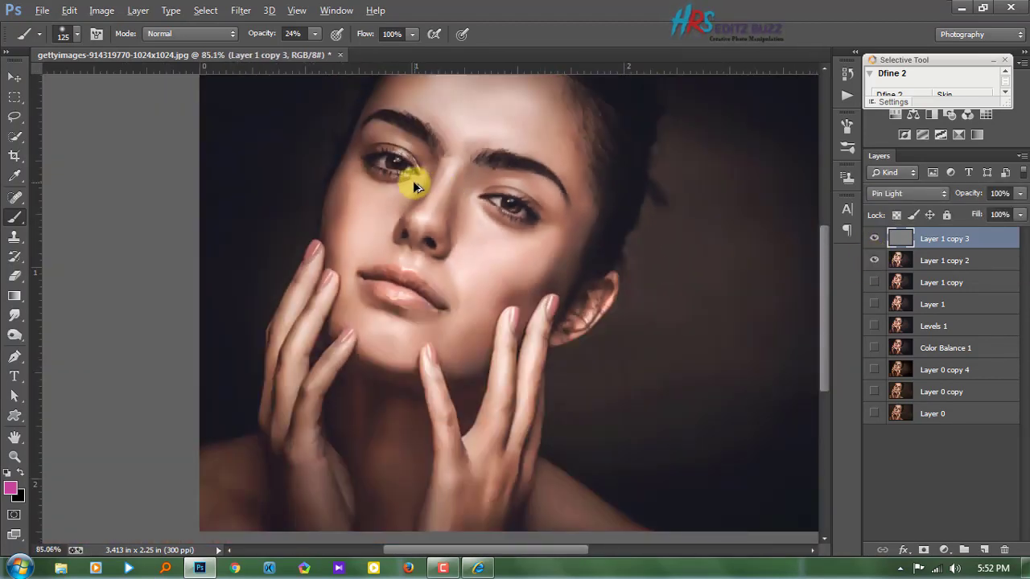
{"action": "left_click", "coordinate": [945, 262], "text": "ctrl"}
{"action": "right_click", "coordinate": [945, 272]}
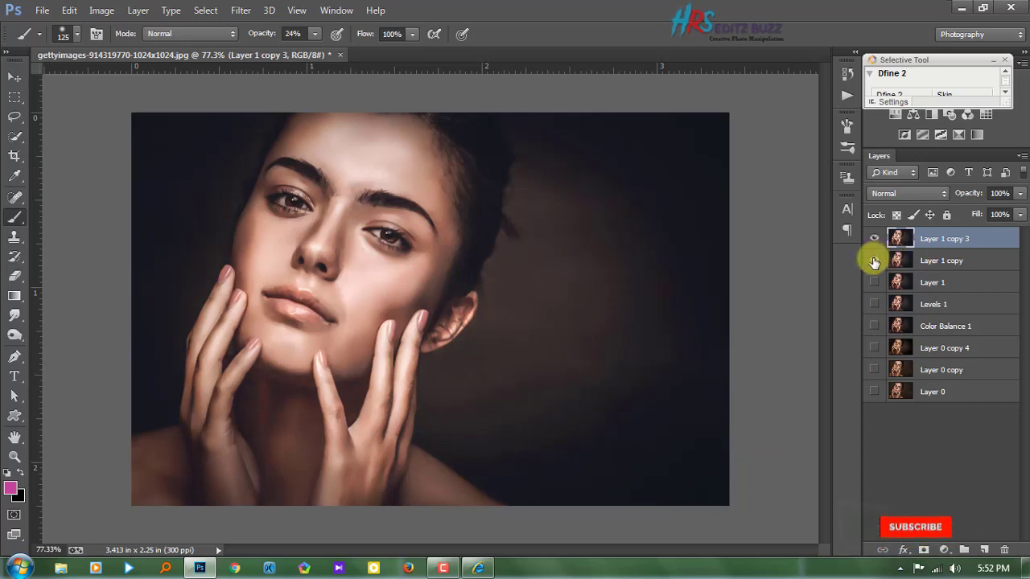
Step: Add an Exposure layer at +0.25 exposure and 0.96 gamma, then add a Color Balance layer
{"action": "left_click", "coordinate": [944, 549]}
{"action": "left_click", "coordinate": [931, 328]}
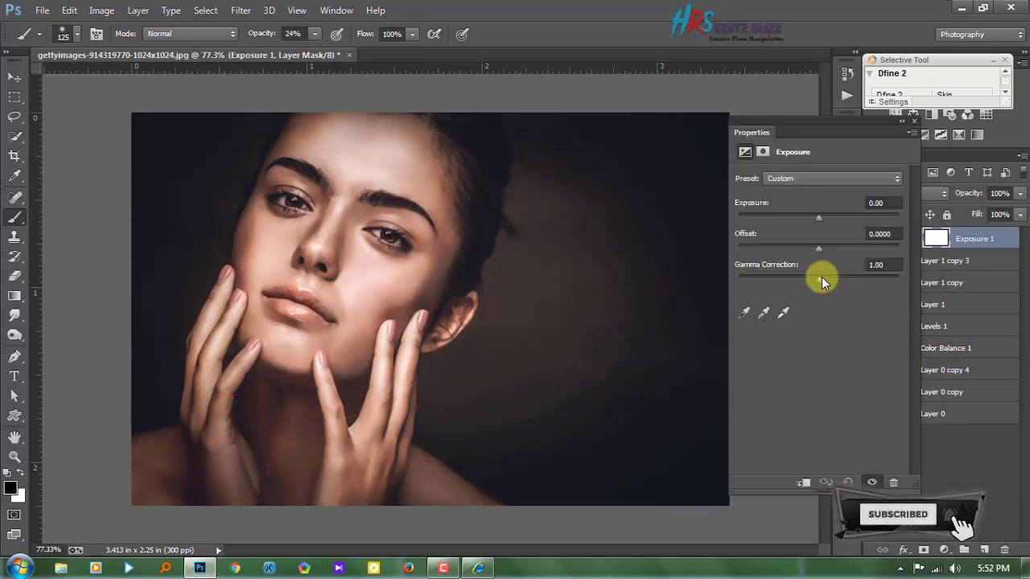
{"action": "left_click_drag", "start_coordinate": [819, 279], "coordinate": [821, 219]}
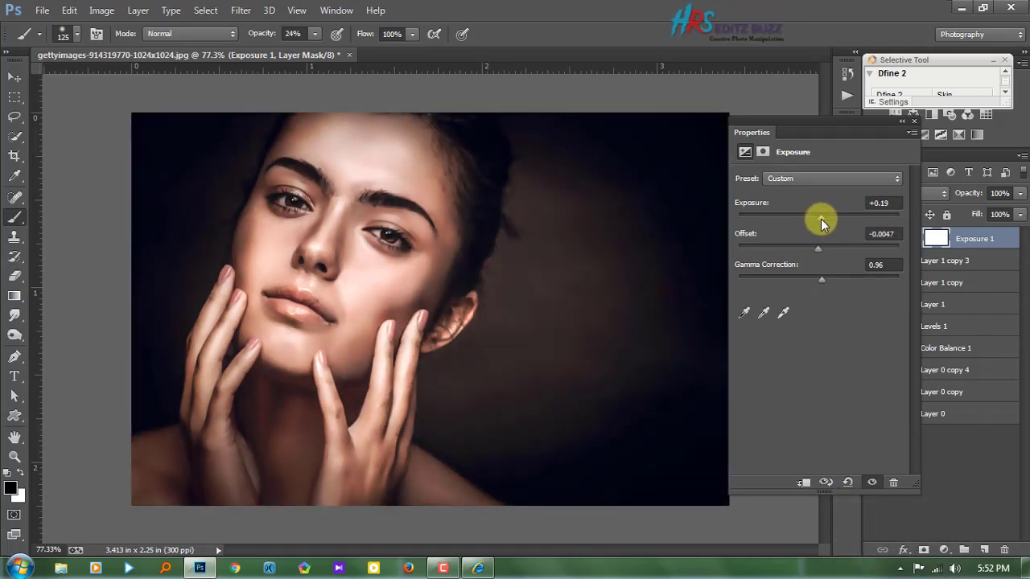
{"action": "left_click", "coordinate": [913, 121]}
{"action": "left_click", "coordinate": [944, 549]}
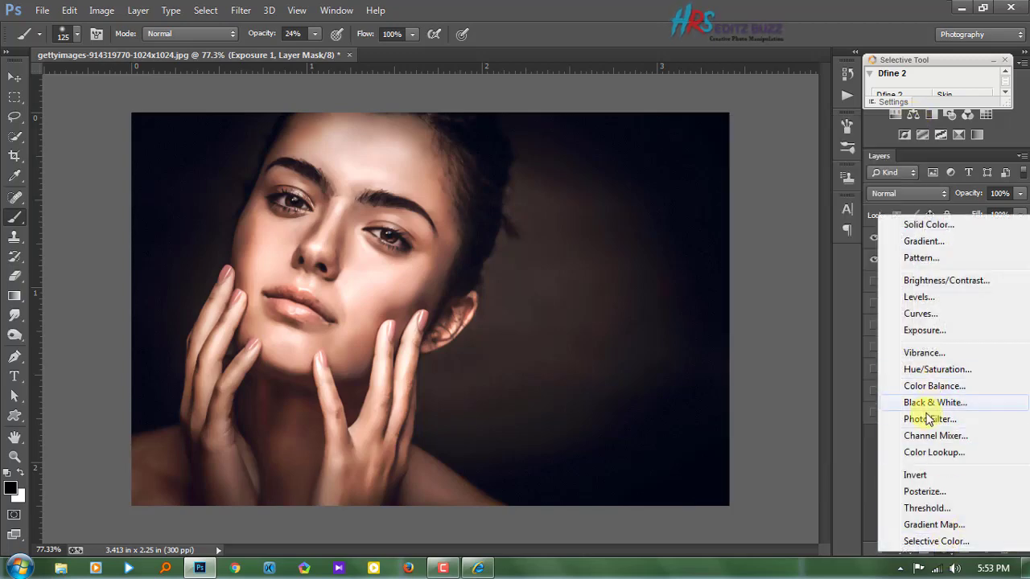
{"action": "left_click", "coordinate": [940, 387]}
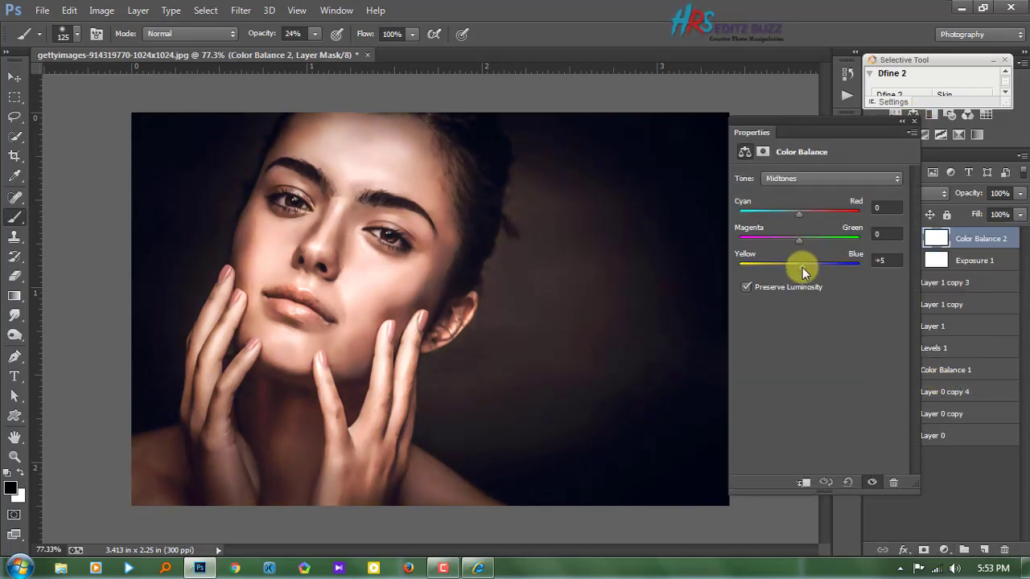
Step: Set the Color Balance 2 midtones to -12 cyan, +4 green and +40 blue
{"action": "mouse_move", "coordinate": [802, 267]}
{"action": "left_mouse_down"}
{"action": "mouse_move", "coordinate": [799, 212]}
{"action": "mouse_move", "coordinate": [789, 213]}
{"action": "mouse_move", "coordinate": [805, 215]}
{"action": "mouse_move", "coordinate": [795, 217]}
{"action": "left_mouse_up"}
{"action": "mouse_move", "coordinate": [804, 268]}
{"action": "left_mouse_down"}
{"action": "mouse_move", "coordinate": [835, 272]}
{"action": "mouse_move", "coordinate": [745, 267]}
{"action": "mouse_move", "coordinate": [834, 279]}
{"action": "mouse_move", "coordinate": [820, 276]}
{"action": "left_mouse_up"}
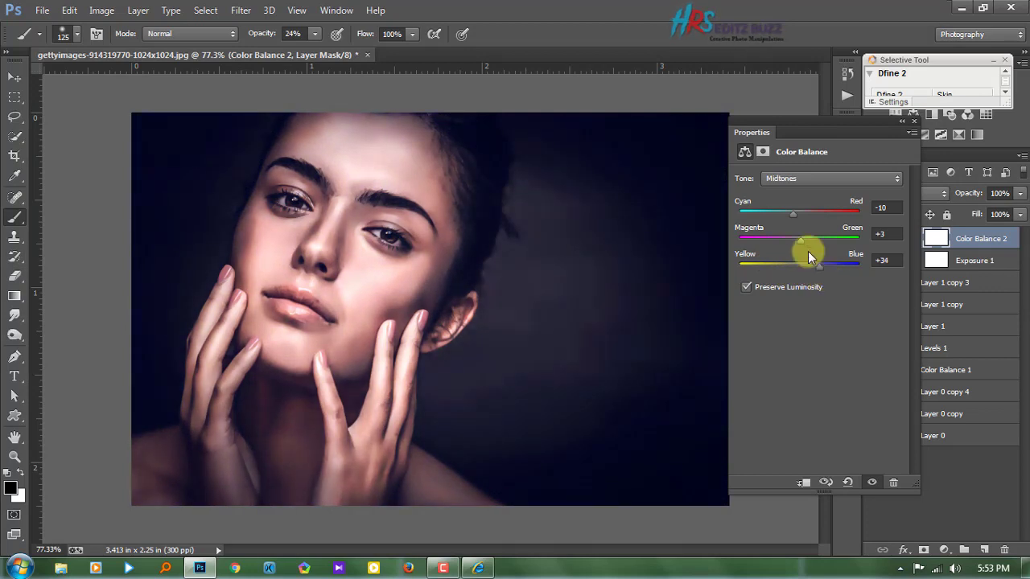
{"action": "left_click_drag", "start_coordinate": [795, 240], "coordinate": [801, 250]}
{"action": "left_click_drag", "start_coordinate": [785, 214], "coordinate": [789, 218]}
{"action": "left_click", "coordinate": [903, 121]}
{"action": "left_click", "coordinate": [944, 549]}
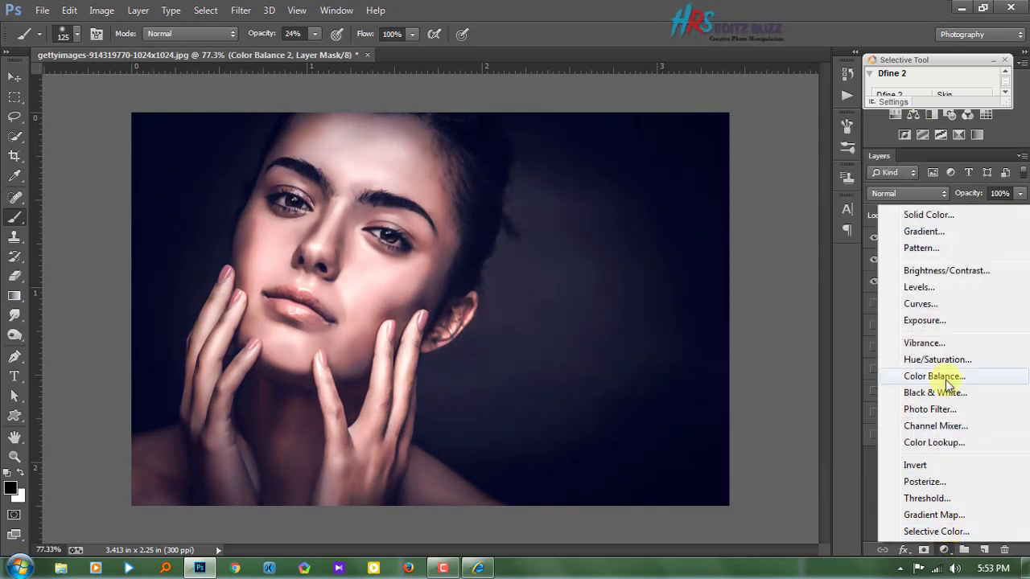
Step: Add a Vibrance layer at +5 vibrance and +7 saturation, then select the adjustment layers
{"action": "left_click", "coordinate": [924, 343]}
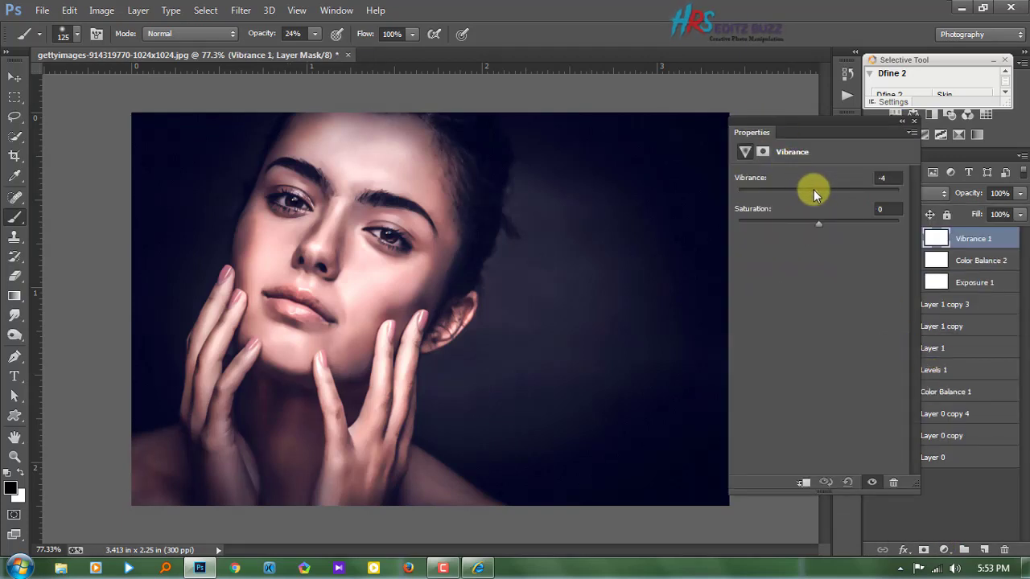
{"action": "mouse_move", "coordinate": [813, 190]}
{"action": "left_mouse_down"}
{"action": "mouse_move", "coordinate": [818, 223]}
{"action": "mouse_move", "coordinate": [805, 223]}
{"action": "mouse_move", "coordinate": [823, 224]}
{"action": "left_mouse_up"}
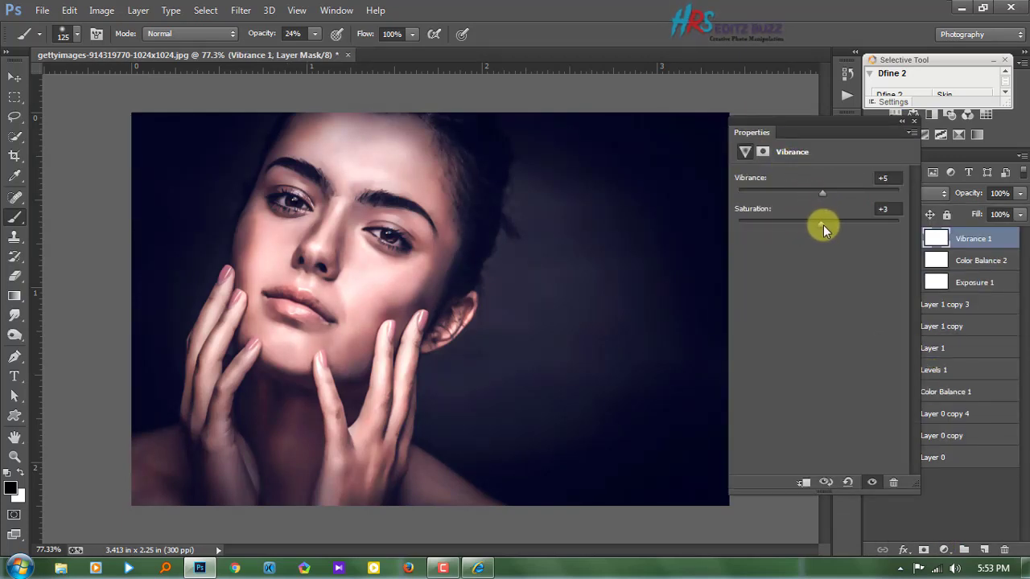
{"action": "left_click", "coordinate": [912, 120]}
{"action": "left_click", "coordinate": [101, 9]}
{"action": "mouse_move", "coordinate": [124, 48]}
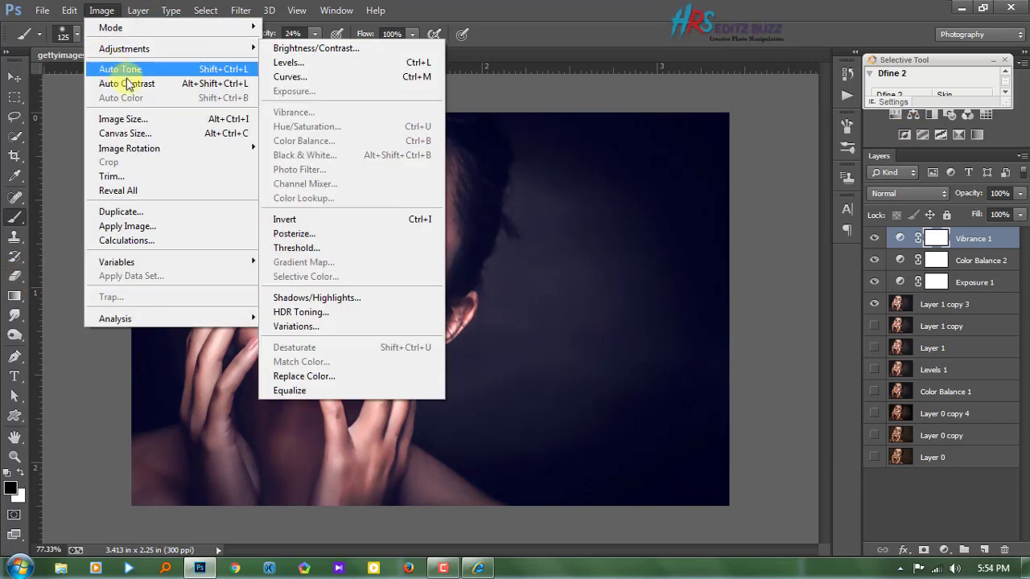
{"action": "left_click", "coordinate": [974, 260]}
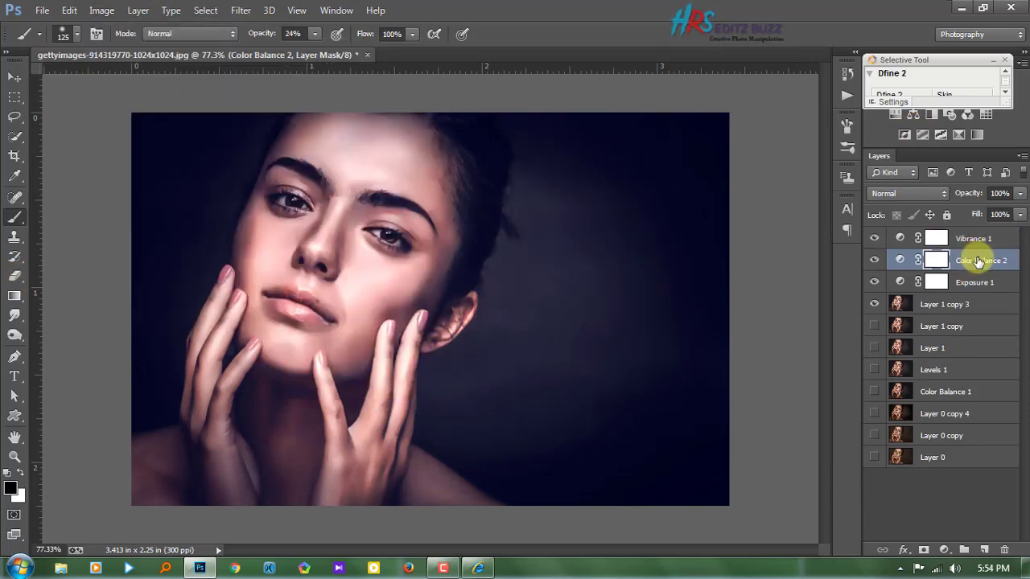
{"action": "right_click", "coordinate": [974, 260]}
Step: Merge the adjustments into Color Balance 2, duplicate it, and run Noiseware with the Default preset
{"action": "left_click", "coordinate": [724, 457]}
{"action": "left_click_drag", "start_coordinate": [949, 239], "coordinate": [983, 550]}
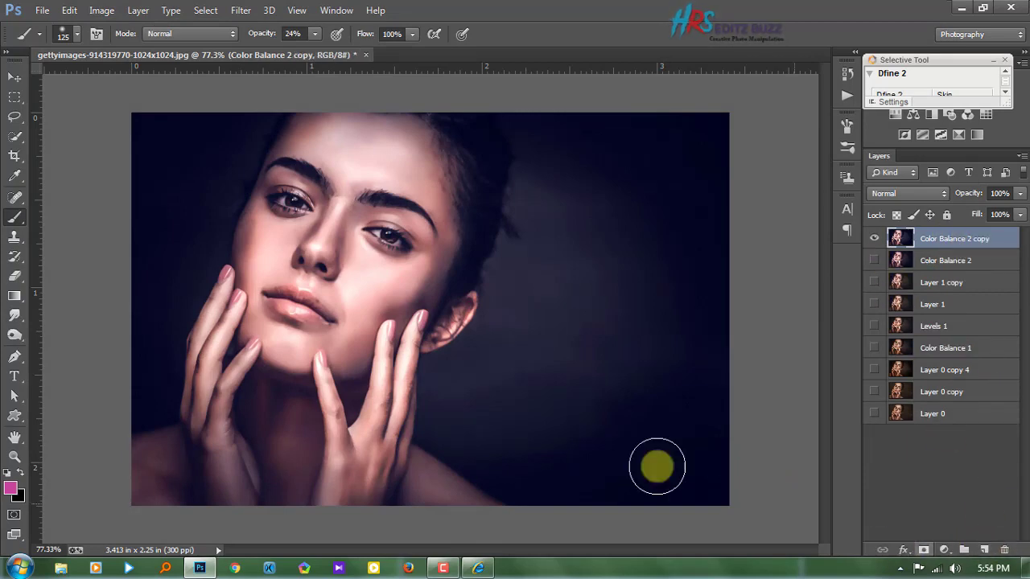
{"action": "left_click", "coordinate": [205, 9]}
{"action": "mouse_move", "coordinate": [265, 327]}
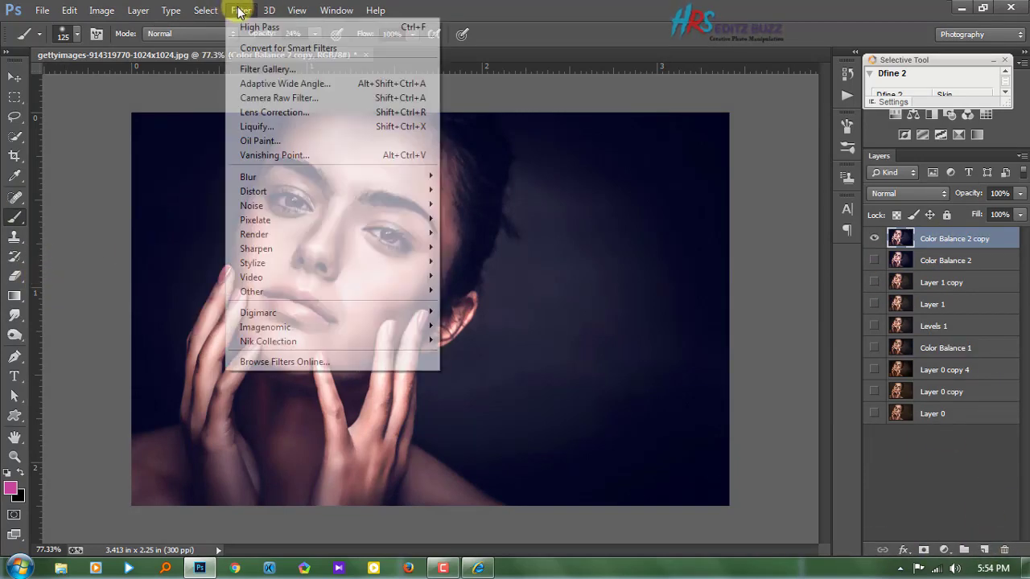
{"action": "left_click", "coordinate": [473, 327]}
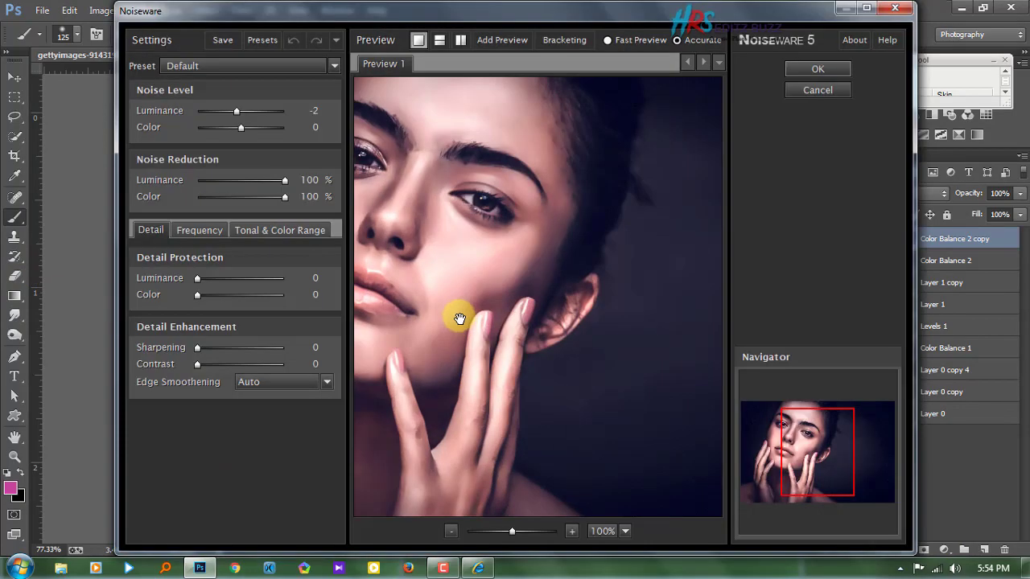
{"action": "left_click", "coordinate": [812, 70]}
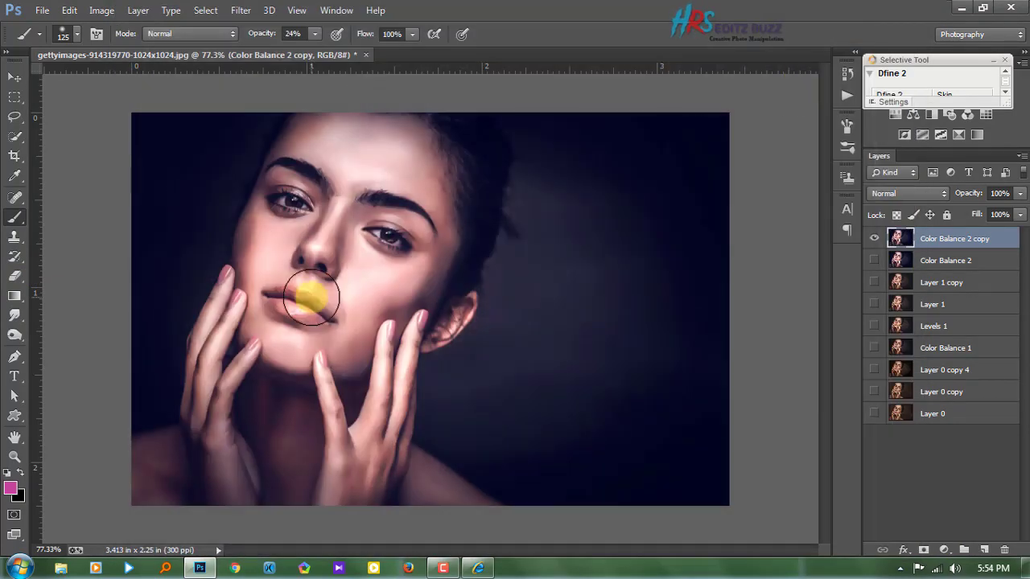
Step: Erase the smoothed copy around the lips with a 35 px eraser
{"action": "scroll", "coordinate": [274, 250], "scroll_direction": "up", "scroll_amount": 2}
{"action": "scroll", "coordinate": [349, 264], "scroll_direction": "up", "scroll_amount": 2}
{"action": "scroll", "coordinate": [354, 309], "scroll_direction": "up", "scroll_amount": 2}
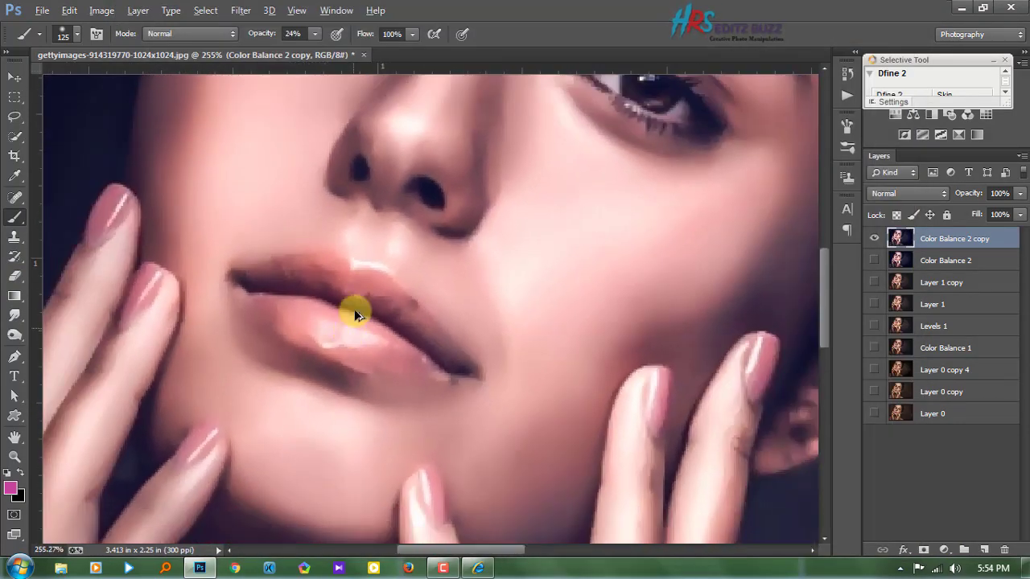
{"action": "scroll", "coordinate": [292, 290], "scroll_direction": "up", "scroll_amount": 2}
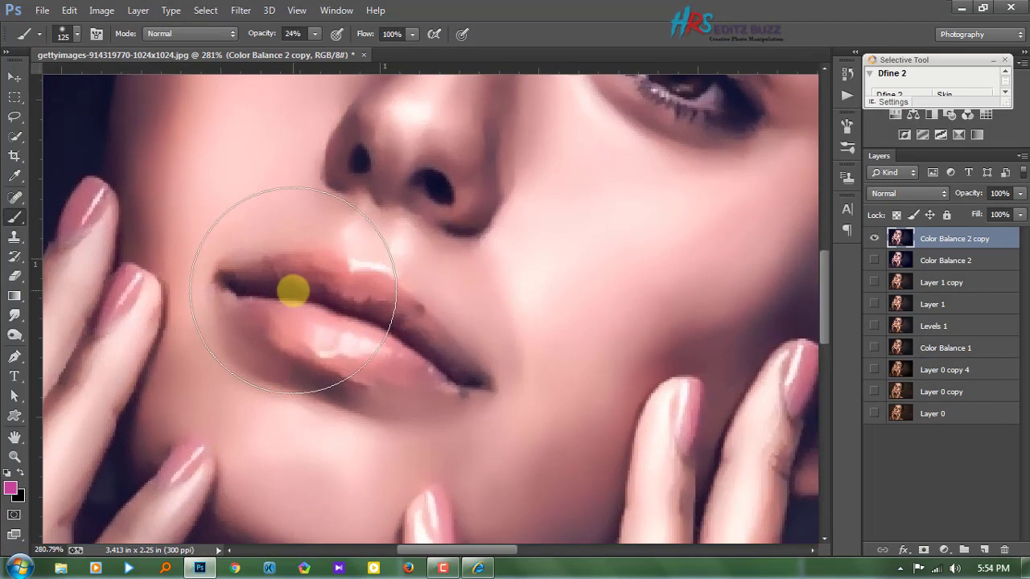
{"action": "left_click", "coordinate": [15, 278]}
{"action": "left_click", "coordinate": [874, 281]}
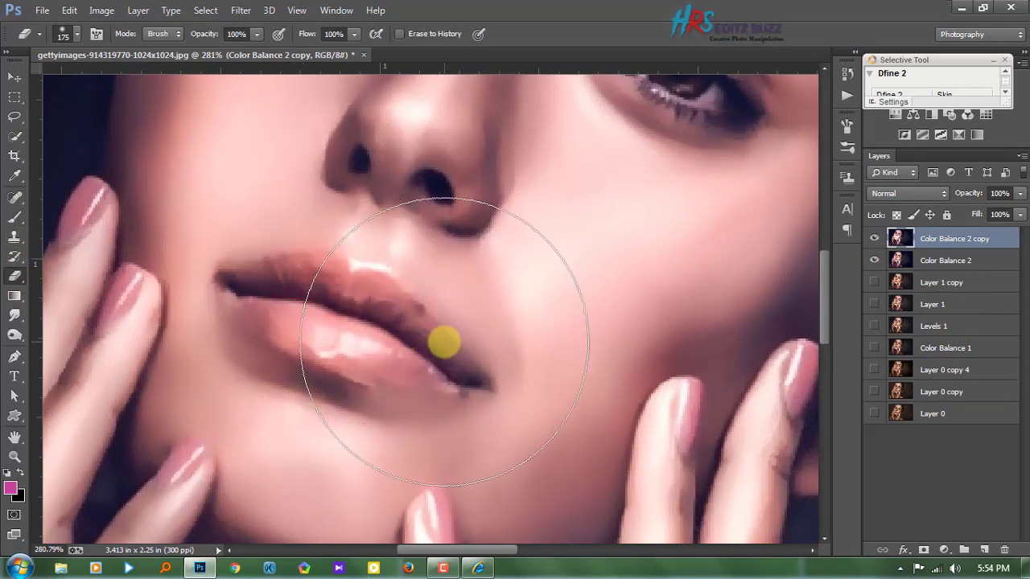
{"action": "scroll", "coordinate": [444, 340], "scroll_direction": "down", "scroll_amount": 3}
{"action": "scroll", "coordinate": [386, 343], "scroll_direction": "up", "scroll_amount": 4}
{"action": "key", "text": "bracketleft"}
{"action": "key", "text": "bracketleft"}
{"action": "key", "text": "bracketleft"}
{"action": "key", "text": "bracketleft"}
{"action": "key", "text": "bracketleft"}
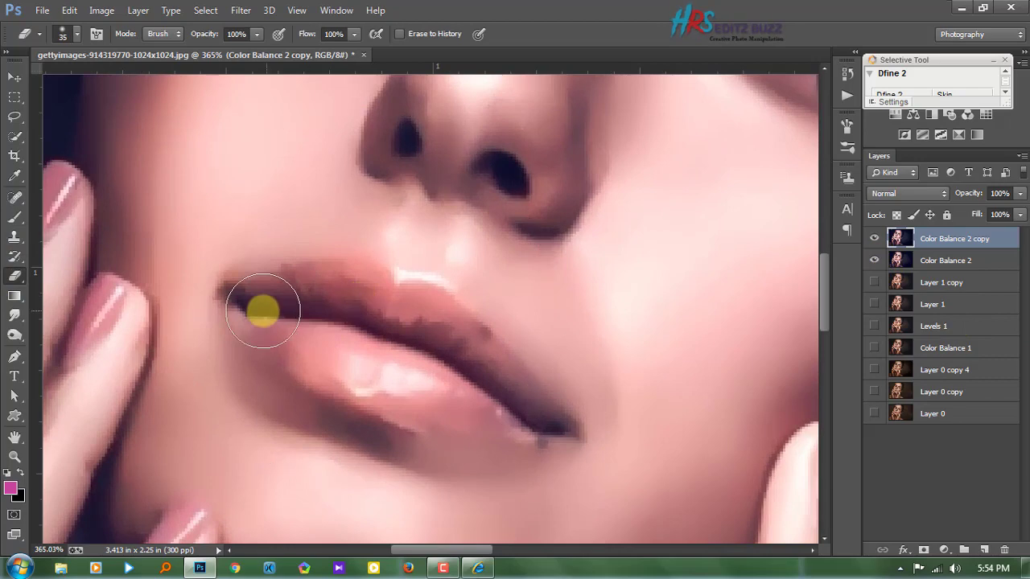
{"action": "scroll", "coordinate": [571, 430], "scroll_direction": "down", "scroll_amount": 5}
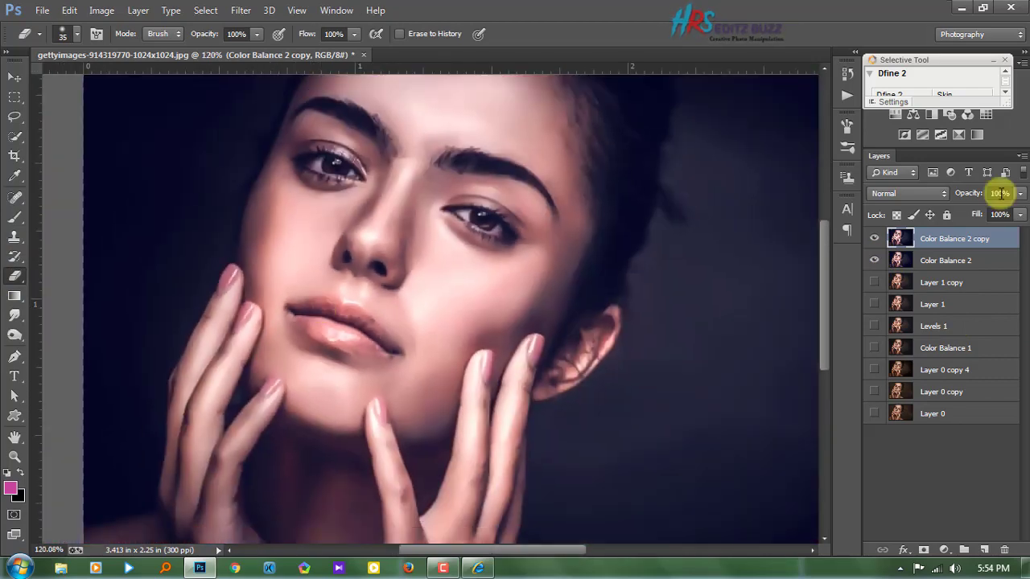
{"action": "scroll", "coordinate": [526, 256], "scroll_direction": "up", "scroll_amount": 3}
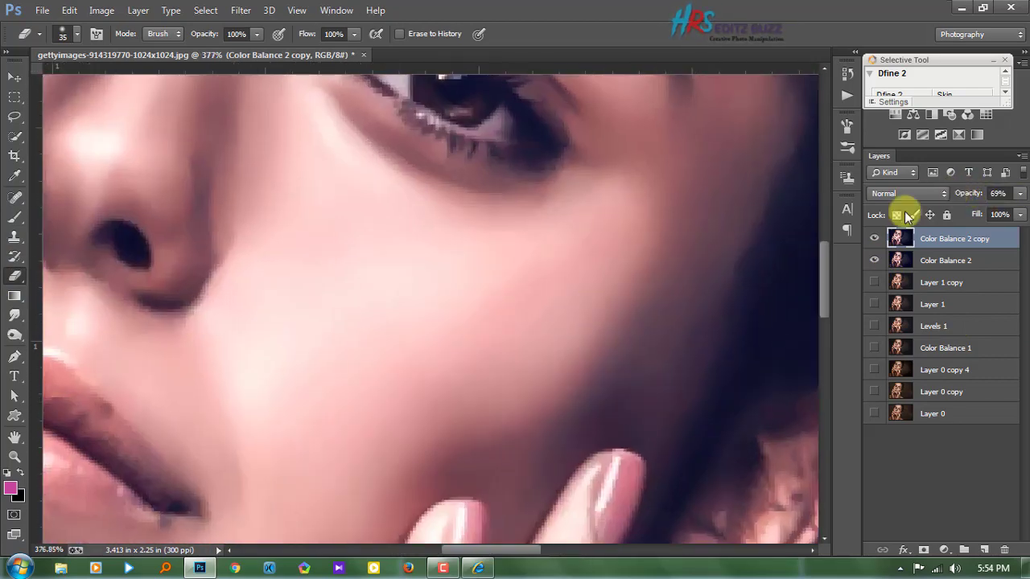
Step: Fade Color Balance 2 copy to 58% opacity and merge it down with Color Balance 2
{"action": "left_click_drag", "start_coordinate": [961, 193], "coordinate": [955, 226]}
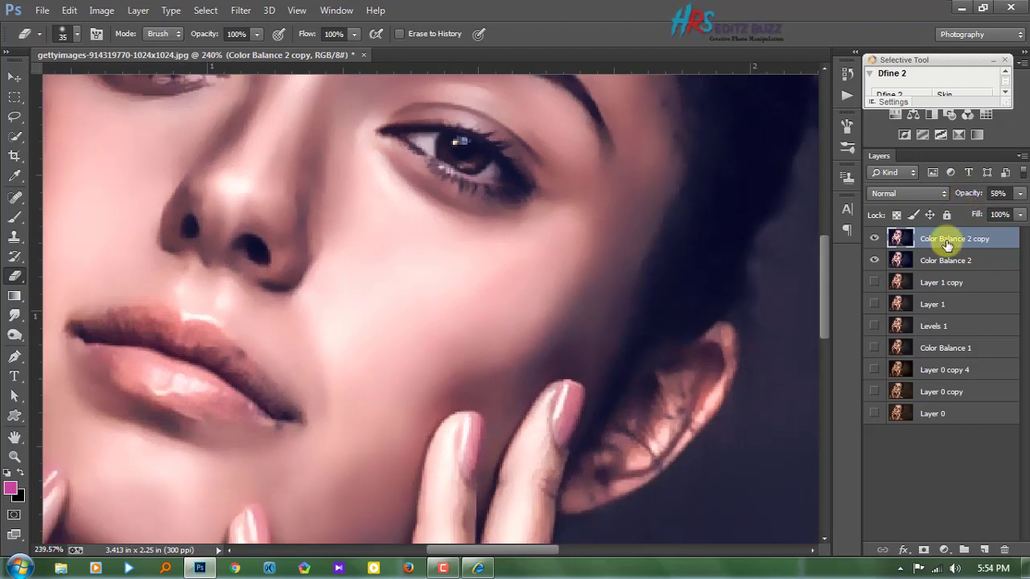
{"action": "right_click", "coordinate": [947, 238]}
{"action": "left_click", "coordinate": [653, 453]}
{"action": "scroll", "coordinate": [322, 277], "scroll_direction": "down", "scroll_amount": 4}
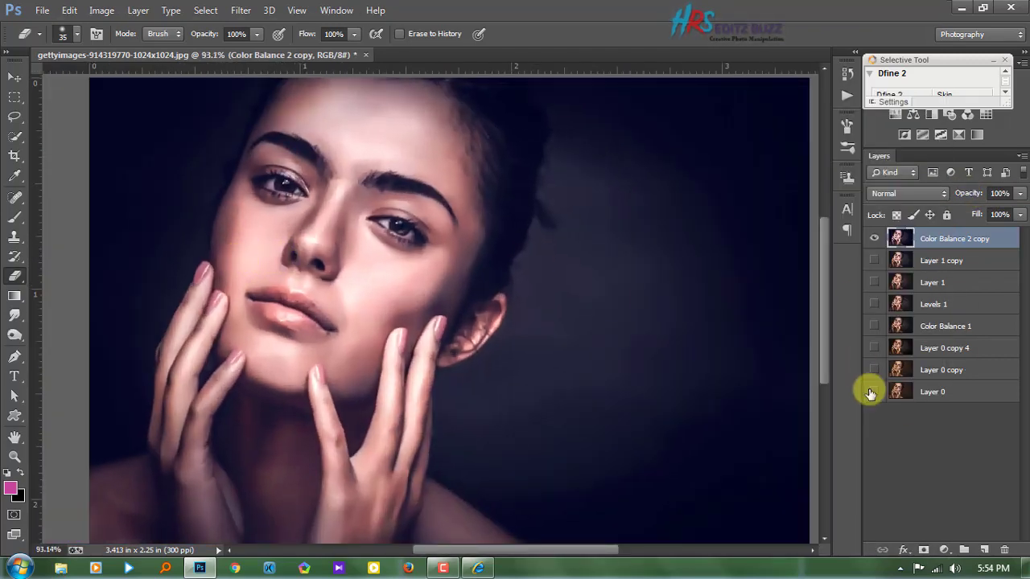
Step: Compare the edited layer against the original Layer 0 by toggling its visibility
{"action": "left_click", "coordinate": [873, 391]}
{"action": "left_click", "coordinate": [876, 239]}
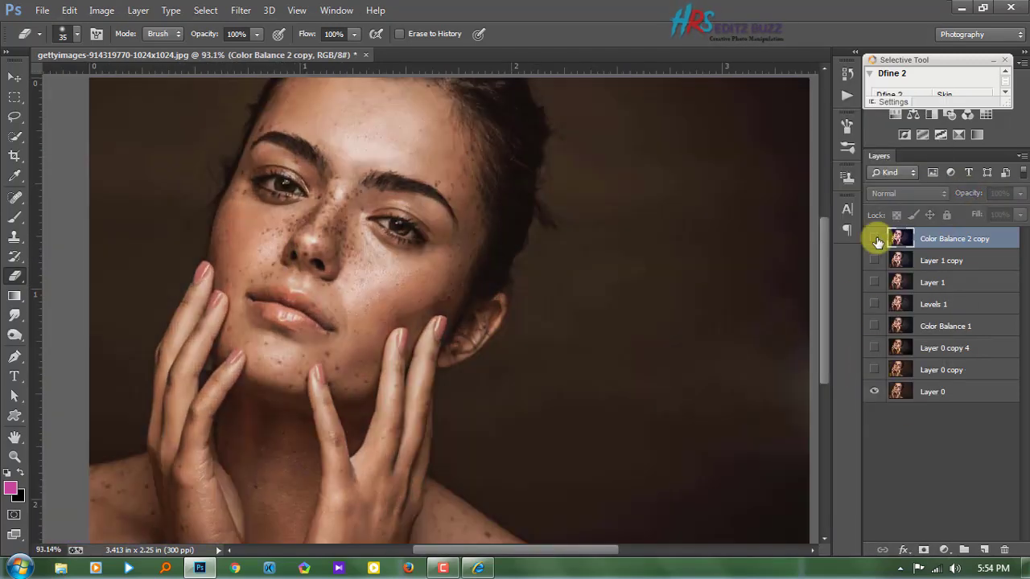
{"action": "left_click", "coordinate": [876, 239]}
{"action": "left_click", "coordinate": [876, 239]}
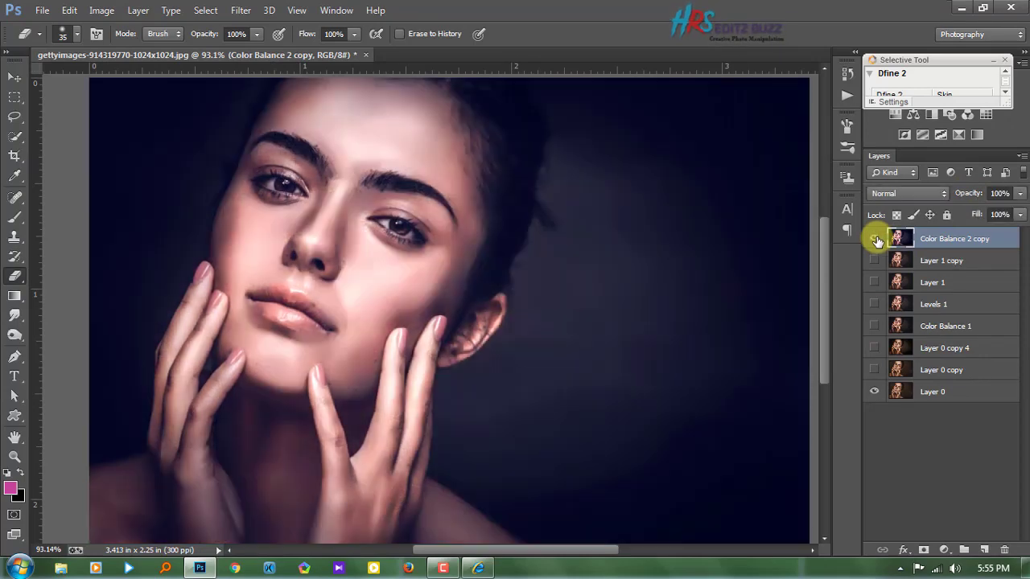
{"action": "left_click", "coordinate": [876, 240]}
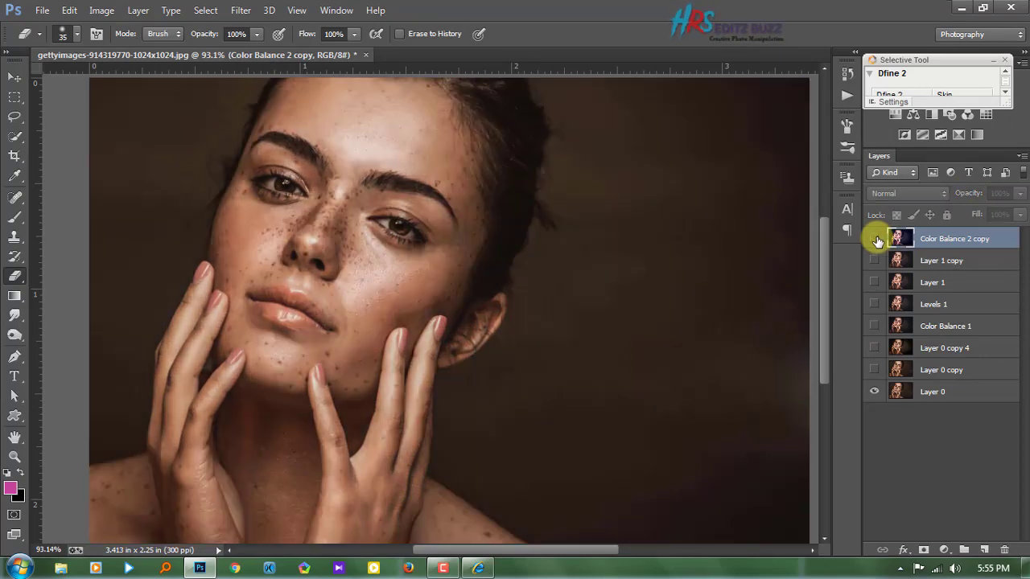
{"action": "left_click", "coordinate": [876, 239]}
Step: Hide Layer 0 and launch the Camera Raw Filter on the edited layer
{"action": "left_click", "coordinate": [875, 391]}
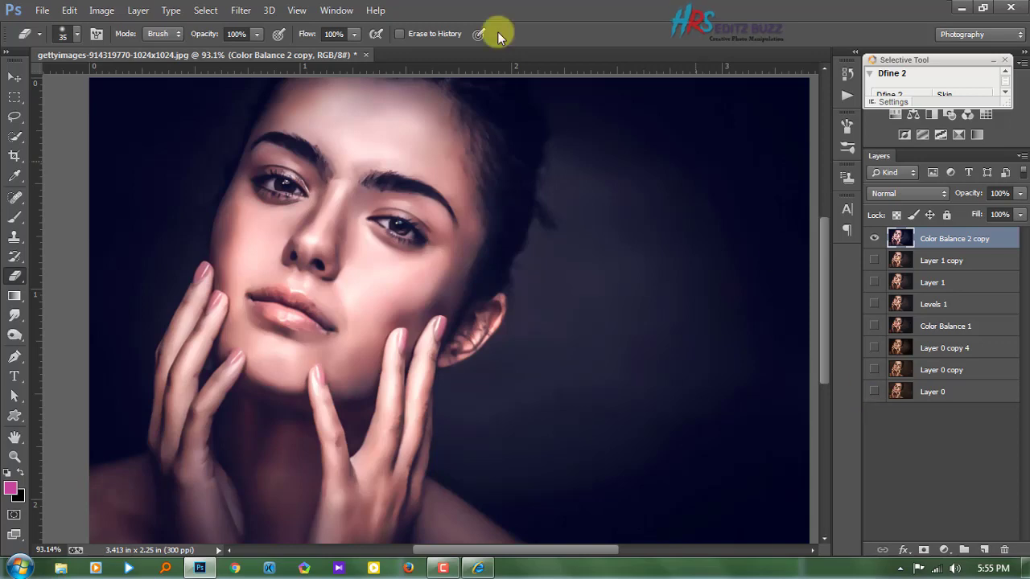
{"action": "left_click", "coordinate": [241, 9]}
{"action": "left_click", "coordinate": [272, 97]}
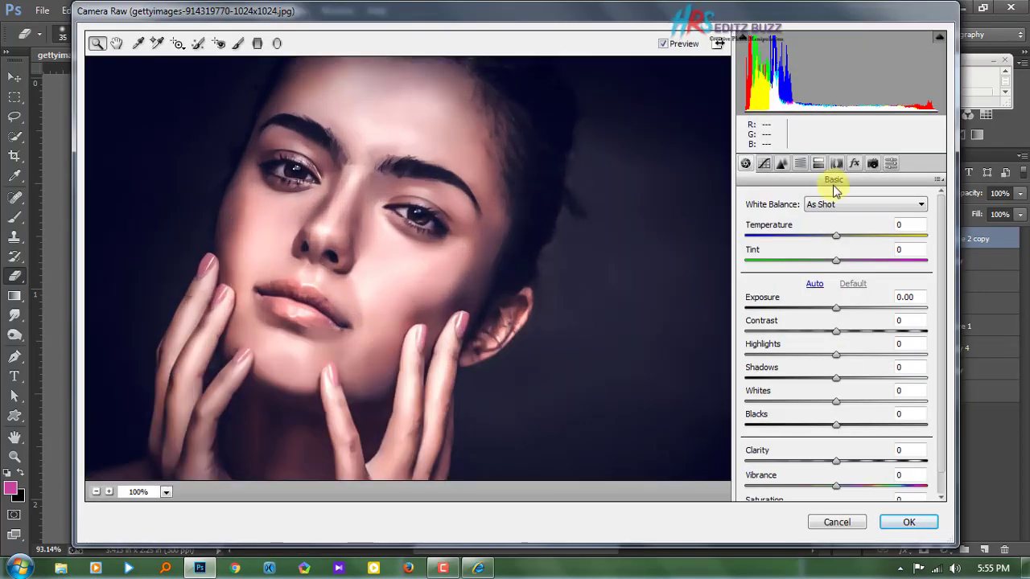
Step: In HSL, set Oranges luminance +18, saturation -24, hue +9, Greens +12, Aquas -39
{"action": "left_click", "coordinate": [801, 164]}
{"action": "left_click", "coordinate": [858, 295]}
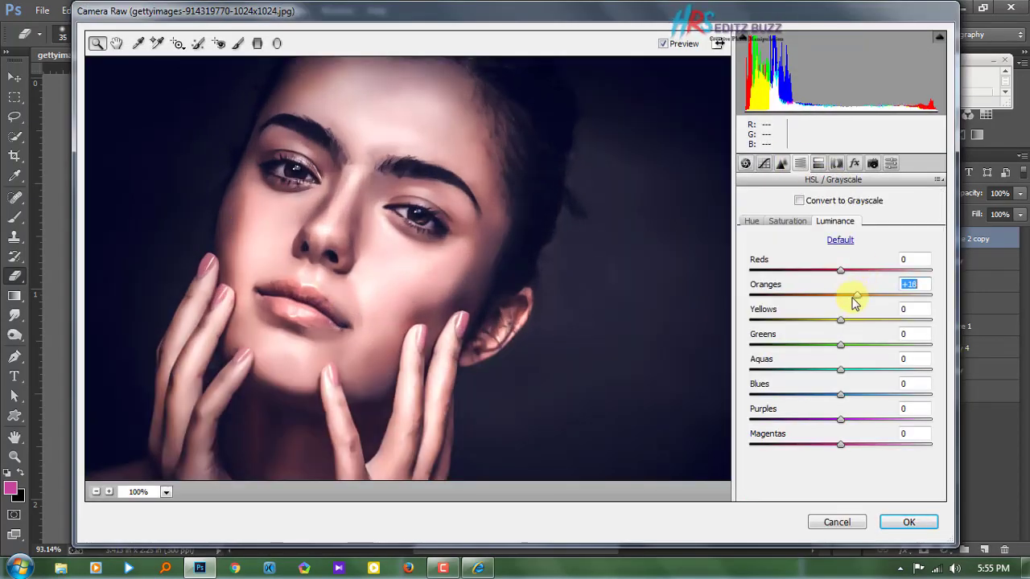
{"action": "left_click", "coordinate": [787, 220]}
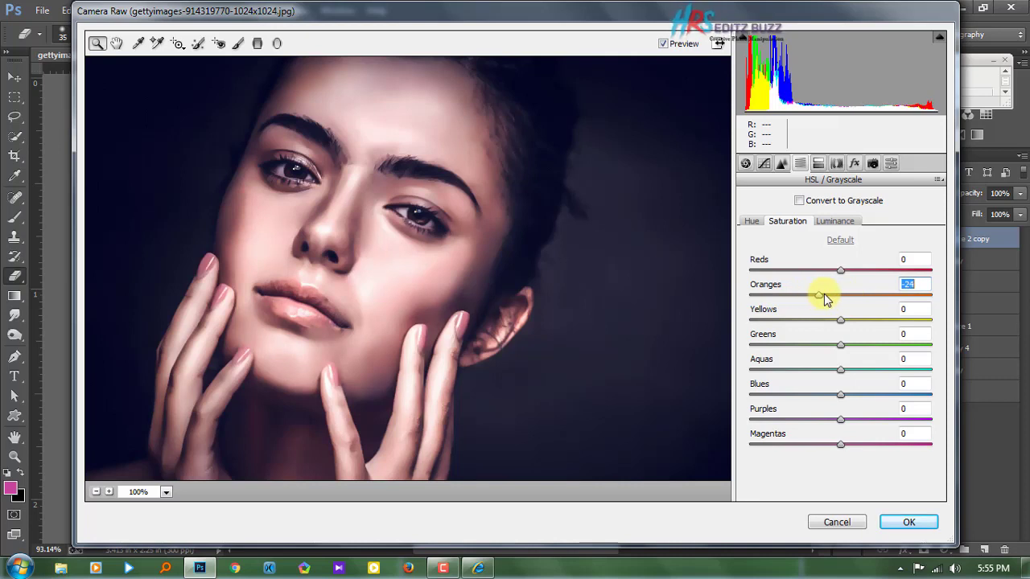
{"action": "left_click", "coordinate": [751, 221]}
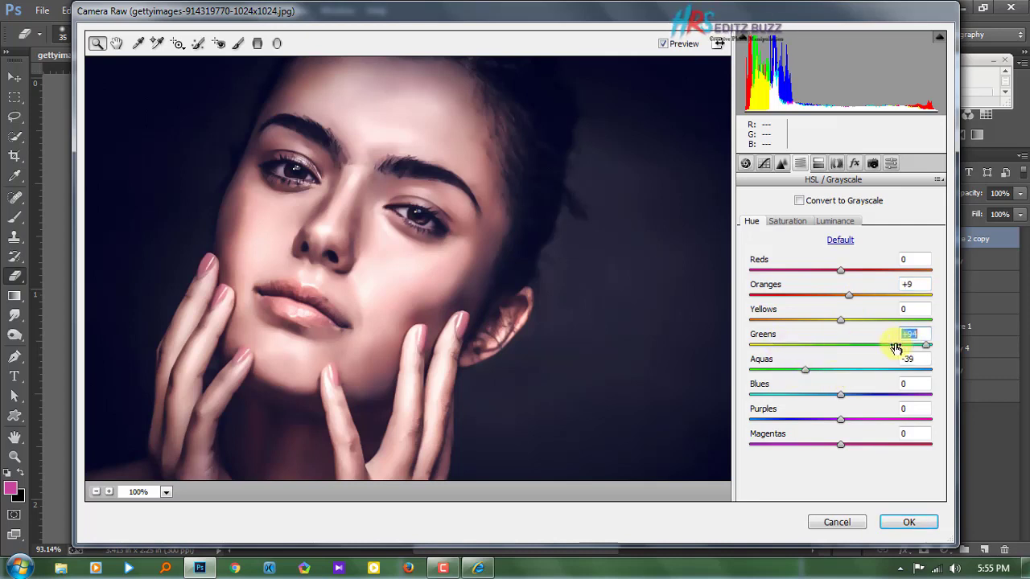
Step: Set Basic Shadows -22, Blacks +22, Whites +14, and apply the Camera Raw grade
{"action": "left_click", "coordinate": [746, 163]}
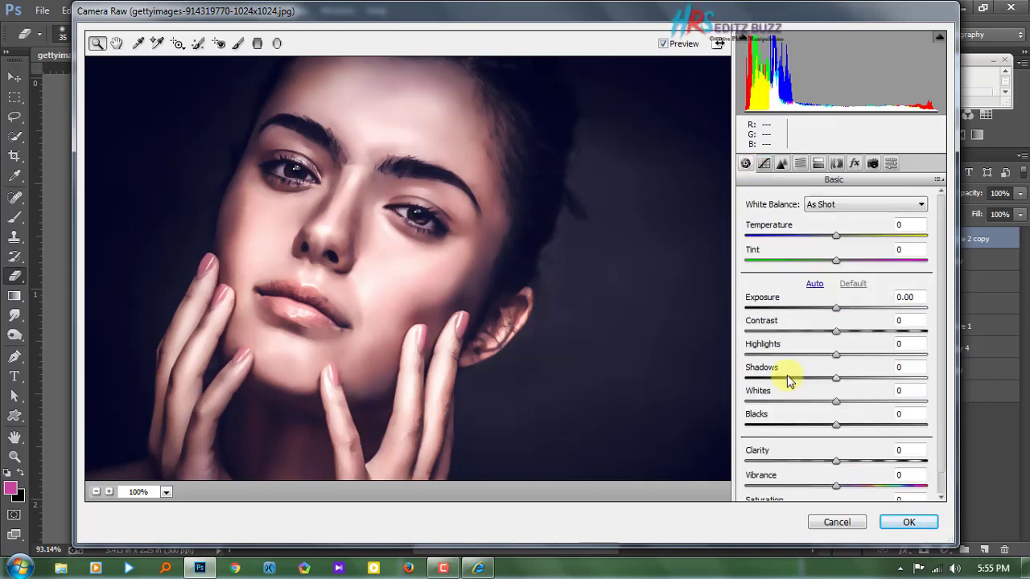
{"action": "left_click_drag", "start_coordinate": [789, 379], "coordinate": [857, 356]}
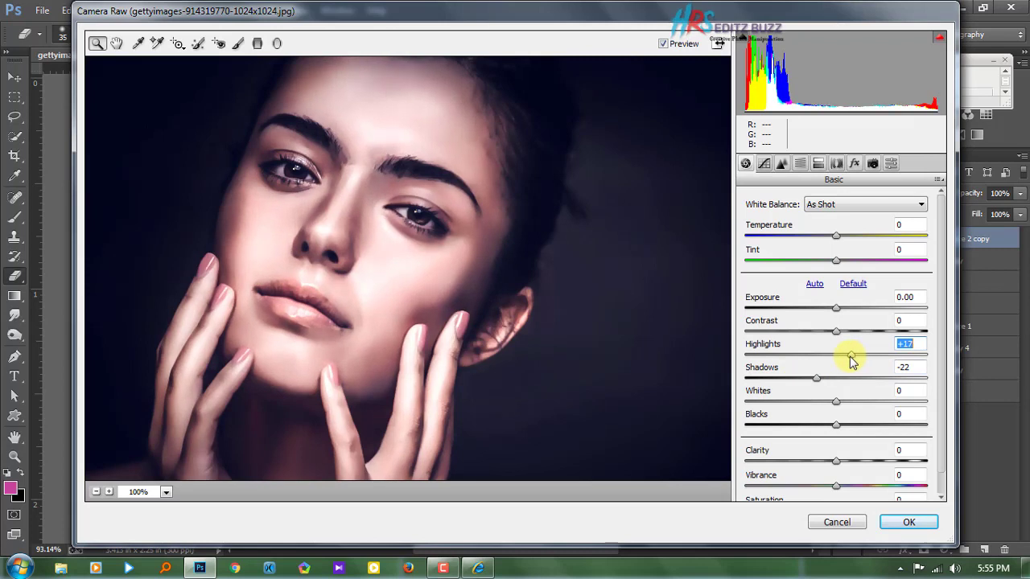
{"action": "mouse_move", "coordinate": [841, 424]}
{"action": "left_mouse_down"}
{"action": "mouse_move", "coordinate": [812, 426]}
{"action": "mouse_move", "coordinate": [855, 424]}
{"action": "left_mouse_up"}
{"action": "mouse_move", "coordinate": [839, 460]}
{"action": "left_mouse_down"}
{"action": "mouse_move", "coordinate": [855, 462]}
{"action": "mouse_move", "coordinate": [830, 464]}
{"action": "left_mouse_up"}
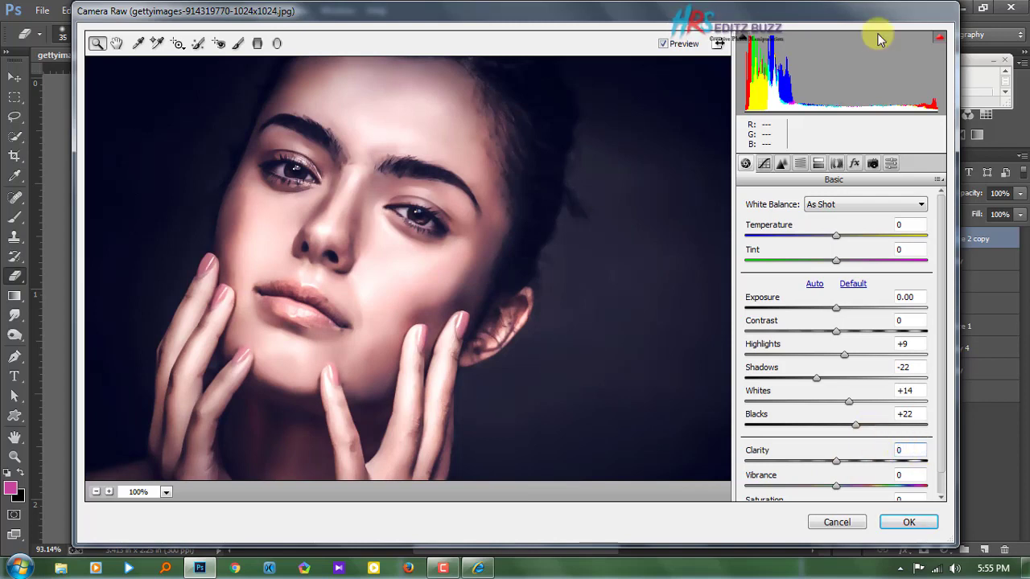
{"action": "left_click", "coordinate": [854, 164]}
{"action": "left_click", "coordinate": [799, 164]}
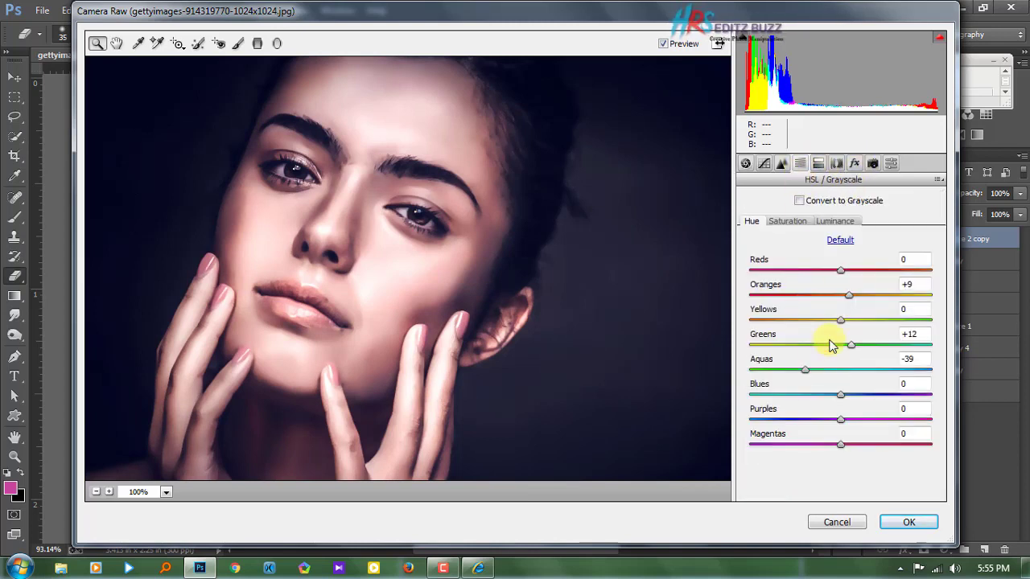
{"action": "left_click", "coordinate": [910, 519]}
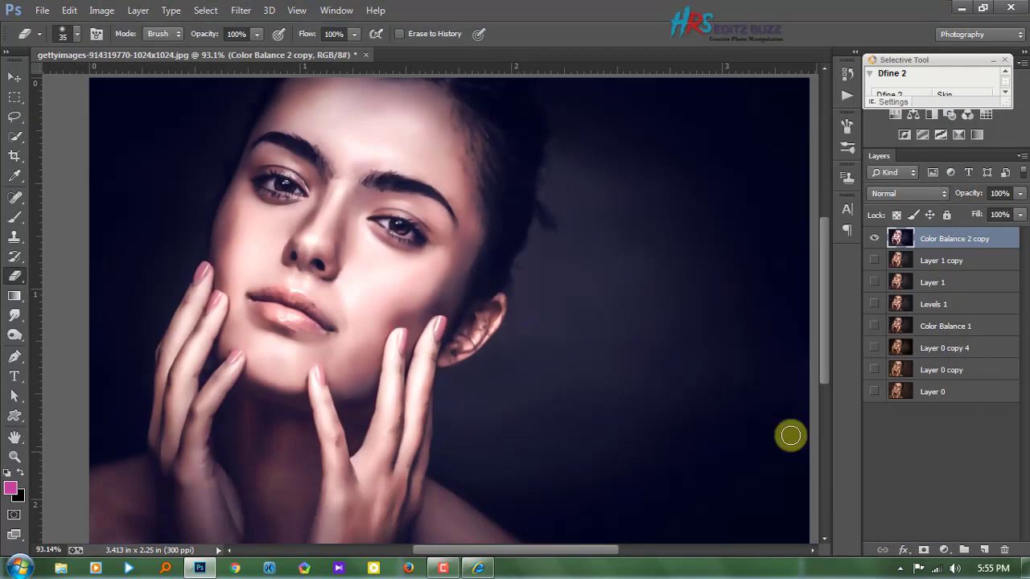
Step: Fit the image to the window and apply a 20 px white stroke border
{"action": "left_click", "coordinate": [875, 240]}
{"action": "left_click", "coordinate": [874, 240]}
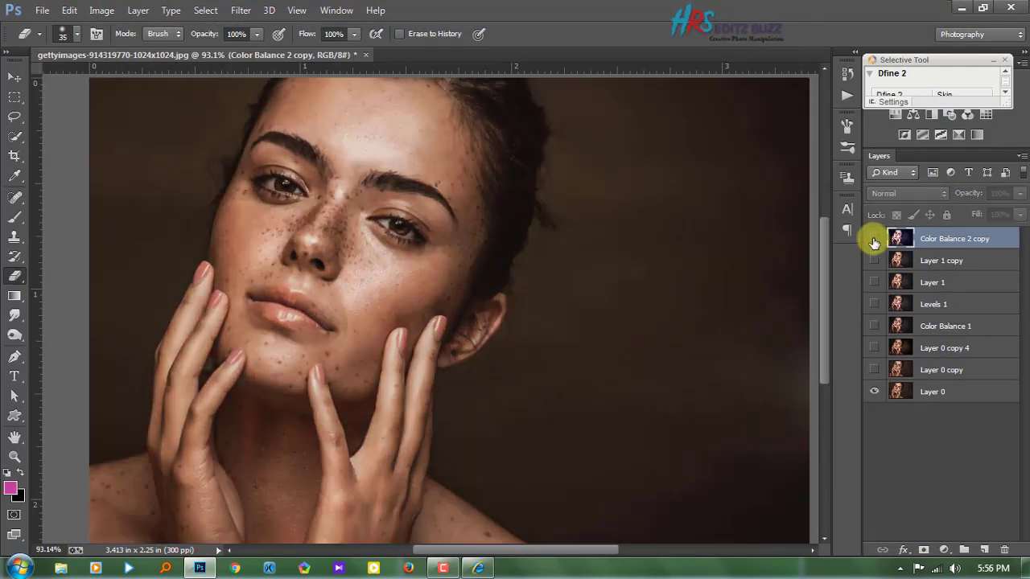
{"action": "key", "text": "ctrl+0"}
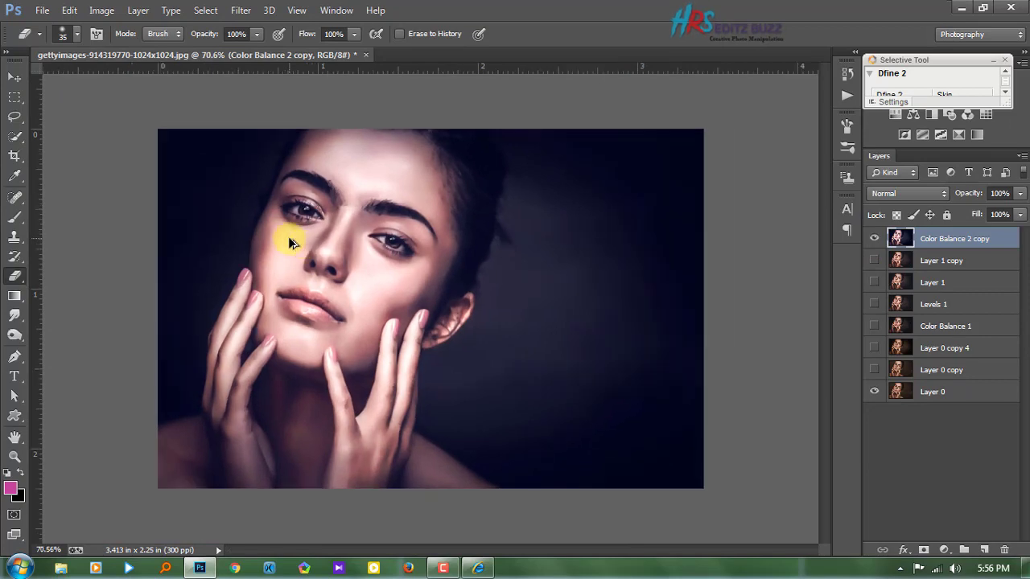
{"action": "left_click", "coordinate": [103, 10]}
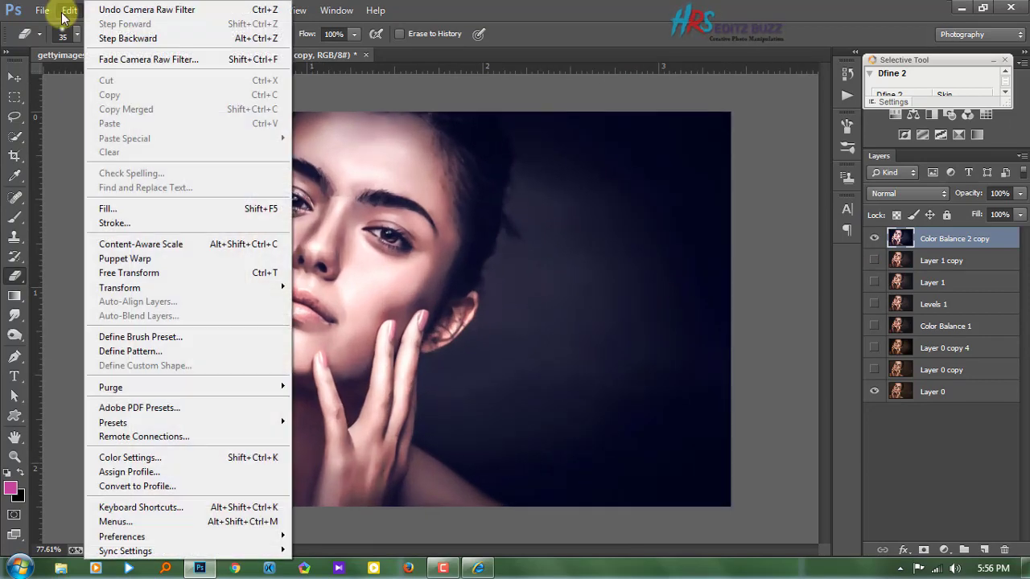
{"action": "left_click", "coordinate": [150, 222]}
{"action": "left_click", "coordinate": [678, 207]}
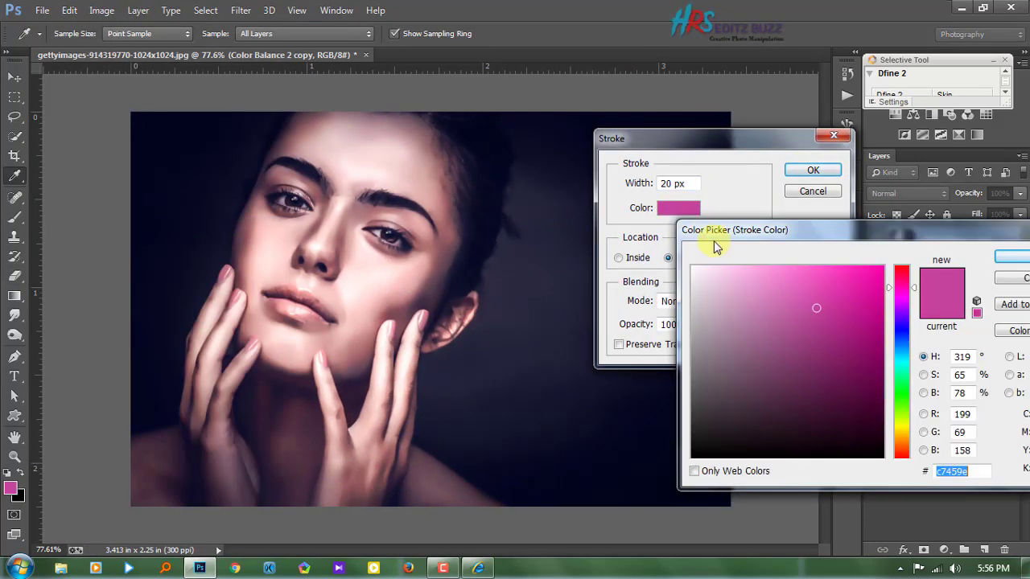
{"action": "left_click_drag", "start_coordinate": [694, 269], "coordinate": [664, 251]}
{"action": "left_click", "coordinate": [1011, 255]}
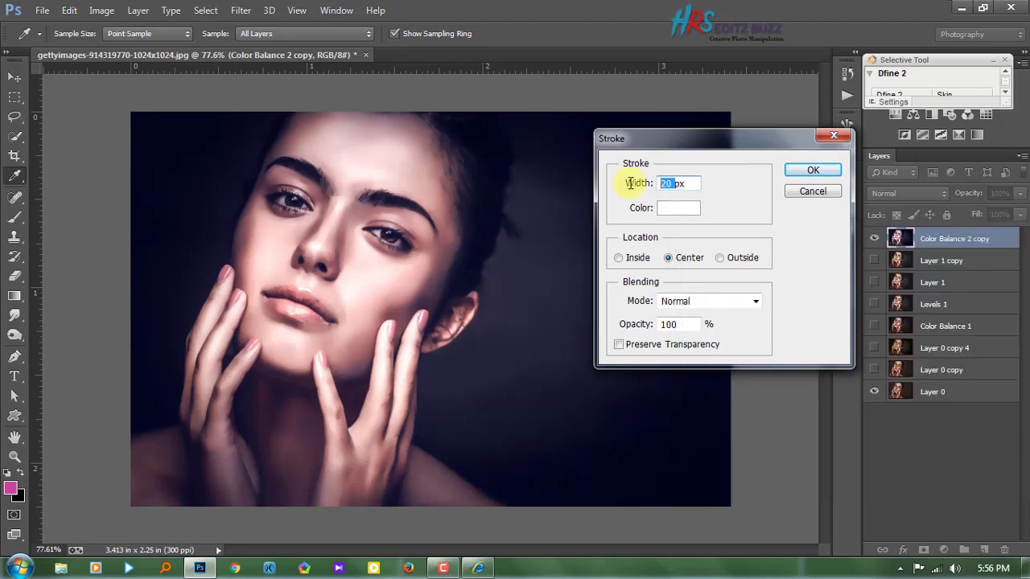
{"action": "left_click", "coordinate": [678, 183]}
{"action": "type", "text": "15"}
{"action": "left_click", "coordinate": [811, 170]}
Step: Undo the 20 px border and reapply a thinner 5 px white stroke
{"action": "key", "text": "e"}
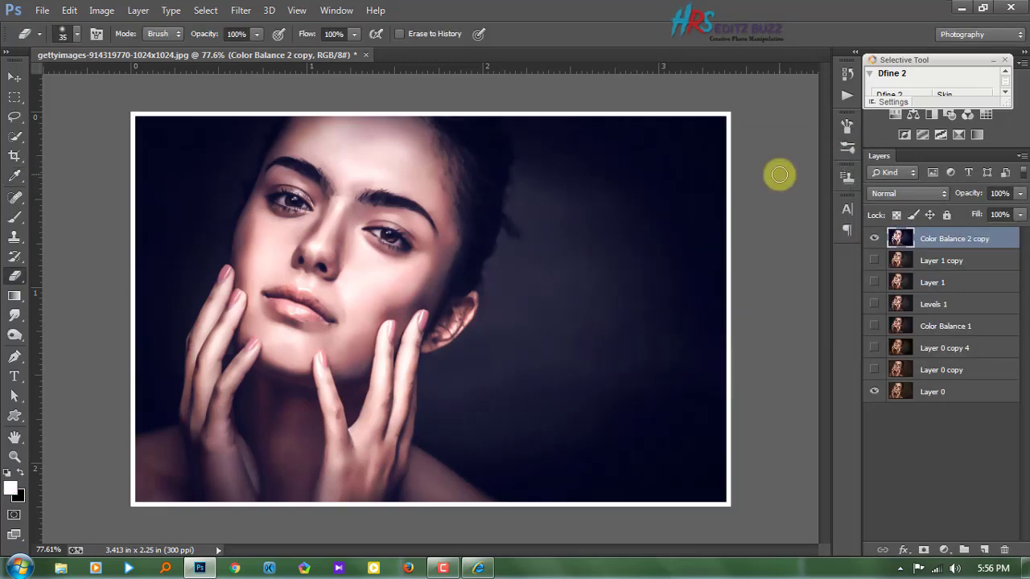
{"action": "key", "text": "ctrl+z"}
{"action": "left_click", "coordinate": [101, 10]}
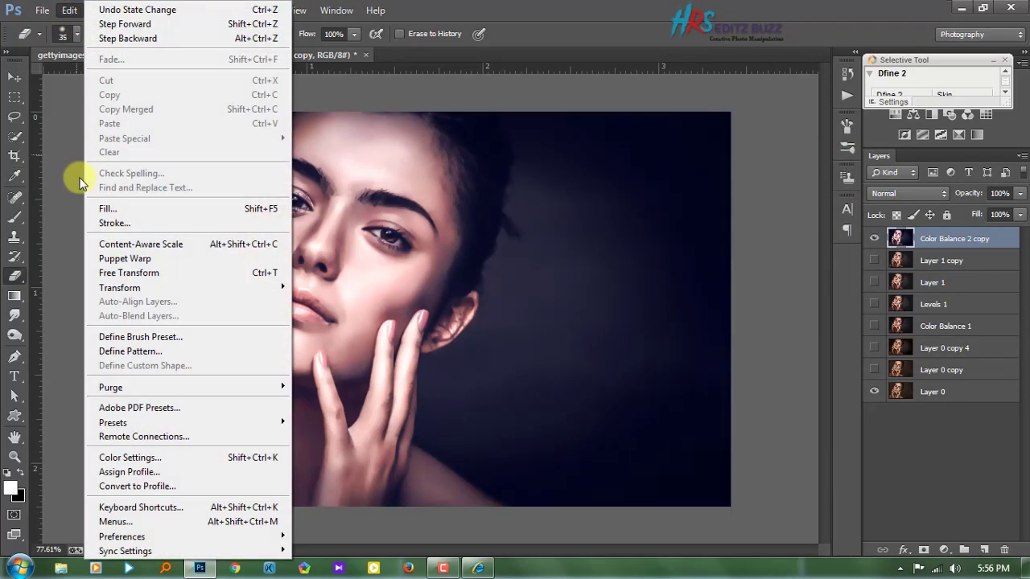
{"action": "left_click", "coordinate": [108, 223]}
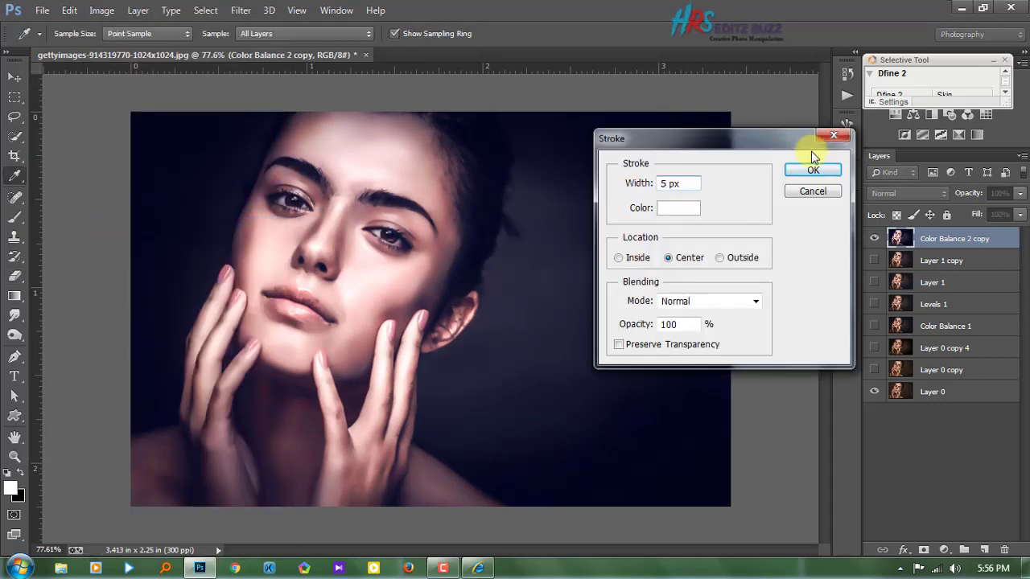
{"action": "left_click", "coordinate": [812, 169]}
Step: Switch to the Eraser and hide the edited layer to compare with the original
{"action": "key", "text": "e"}
{"action": "scroll", "coordinate": [391, 241], "scroll_direction": "up", "scroll_amount": 1}
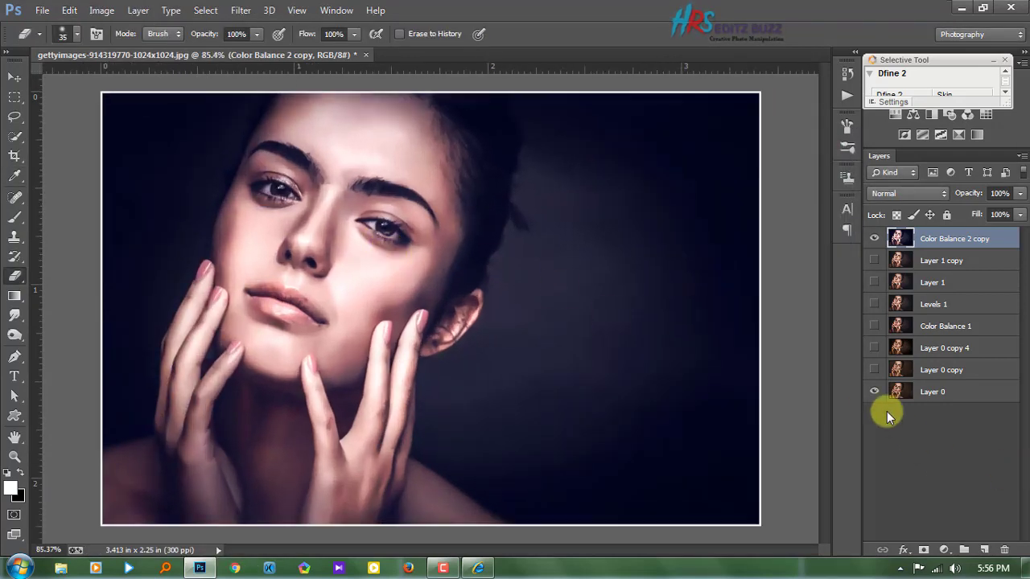
{"action": "left_click", "coordinate": [874, 239]}
{"action": "left_click", "coordinate": [874, 238]}
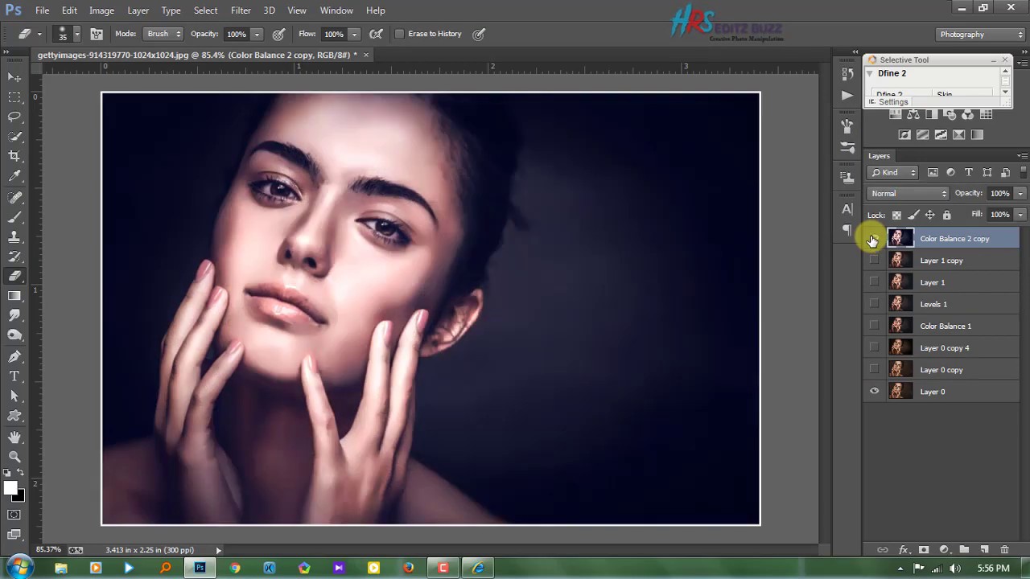
{"action": "scroll", "coordinate": [255, 282], "scroll_direction": "up", "scroll_amount": 4}
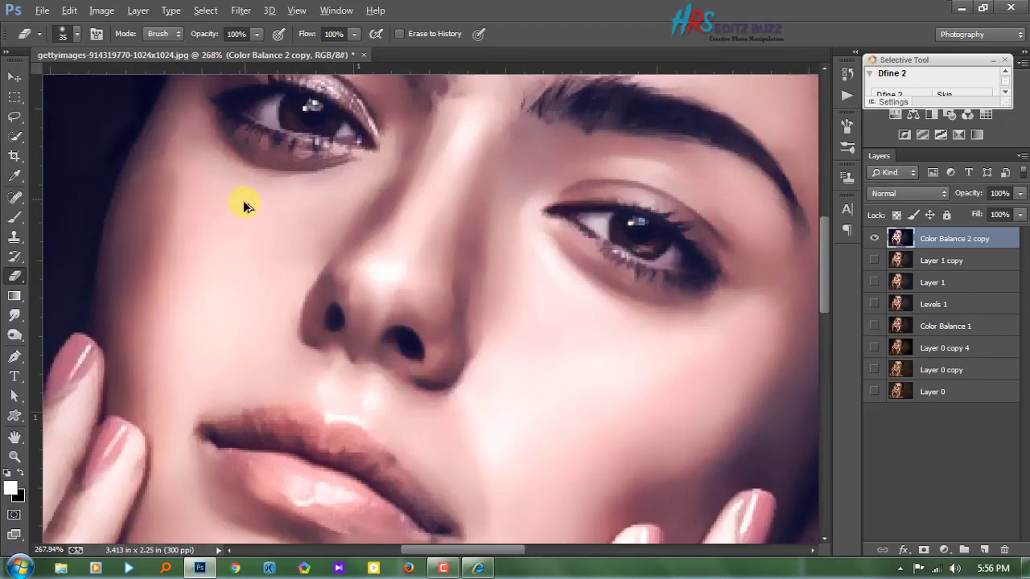
{"action": "scroll", "coordinate": [329, 214], "scroll_direction": "down", "scroll_amount": 1}
{"action": "scroll", "coordinate": [329, 215], "scroll_direction": "down", "scroll_amount": 4}
{"action": "scroll", "coordinate": [329, 214], "scroll_direction": "up", "scroll_amount": 2}
{"action": "scroll", "coordinate": [326, 209], "scroll_direction": "up", "scroll_amount": 2}
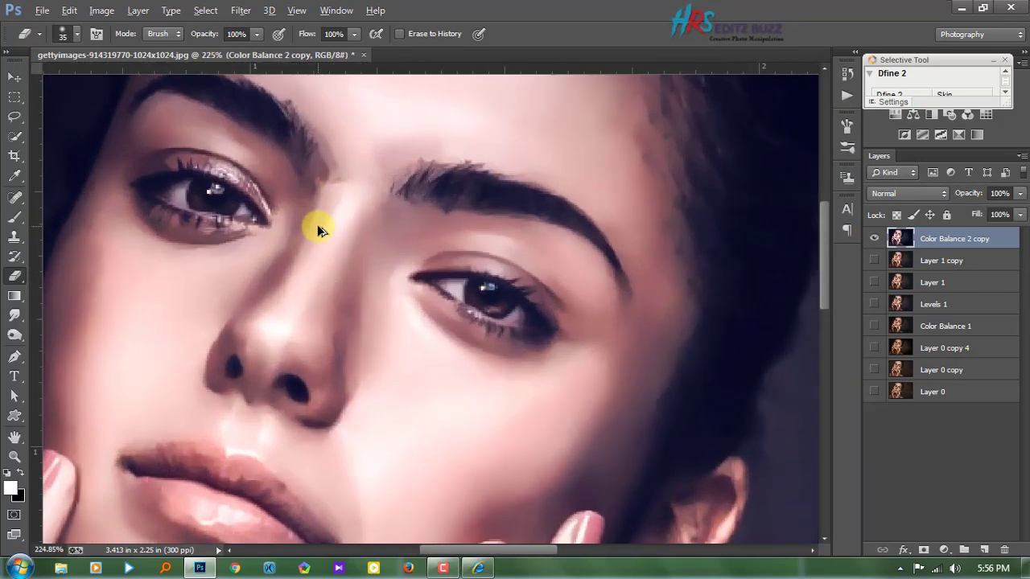
{"action": "scroll", "coordinate": [317, 225], "scroll_direction": "down", "scroll_amount": 5}
{"action": "scroll", "coordinate": [319, 224], "scroll_direction": "down", "scroll_amount": 1}
{"action": "scroll", "coordinate": [406, 238], "scroll_direction": "up", "scroll_amount": 1}
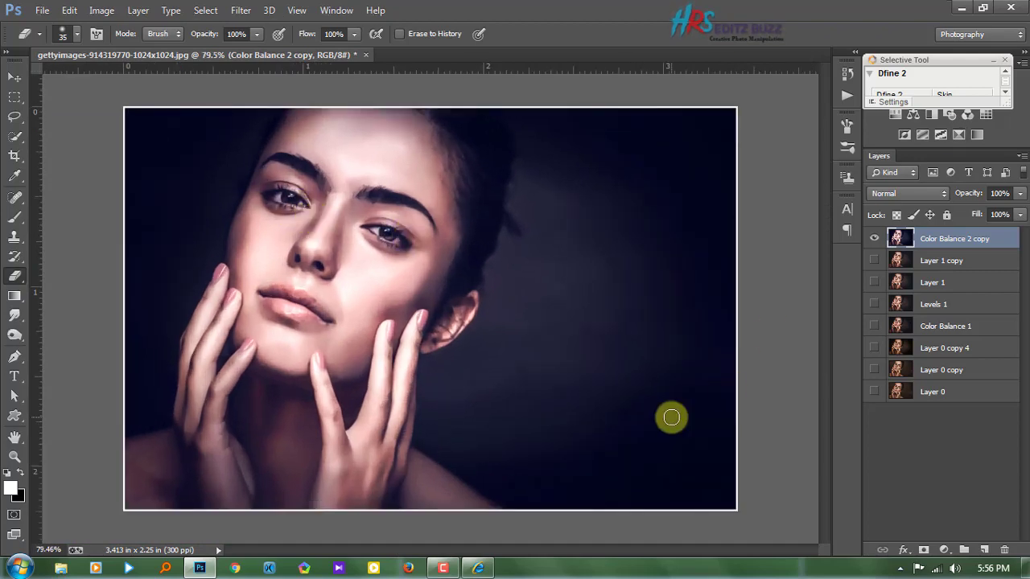
{"action": "scroll", "coordinate": [620, 414], "scroll_direction": "up", "scroll_amount": 1}
{"action": "scroll", "coordinate": [620, 413], "scroll_direction": "down", "scroll_amount": 1}
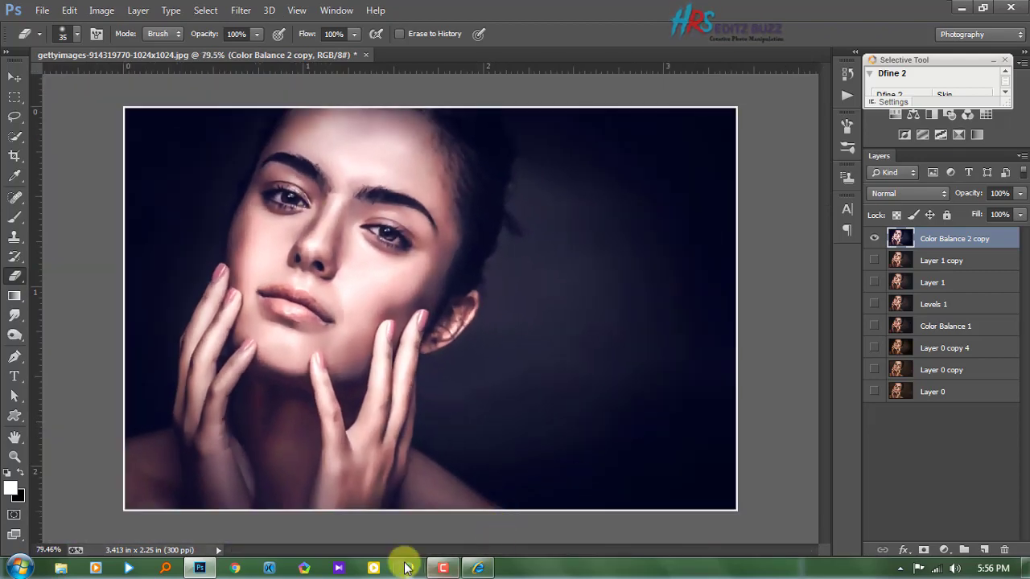
{"action": "left_click", "coordinate": [443, 568]}
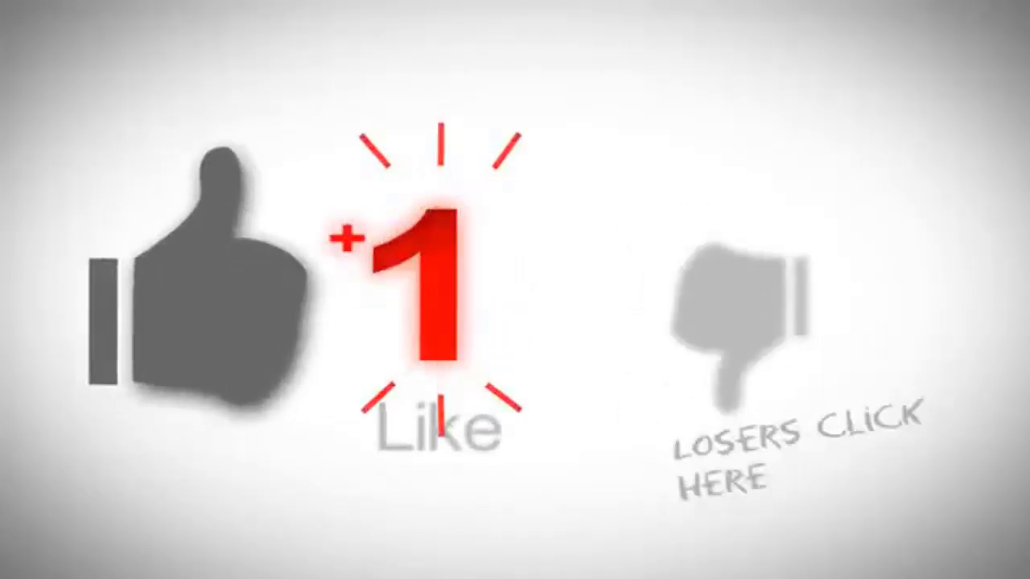